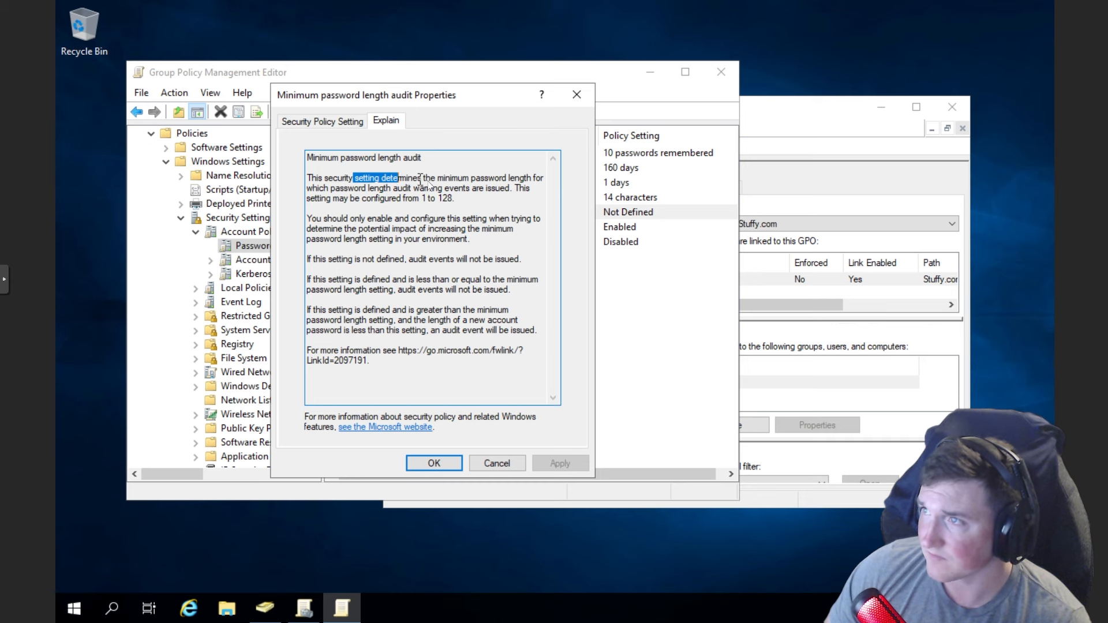
- Close the Minimum password length audit properties, leaving the policy Not Defined
click(502, 198)
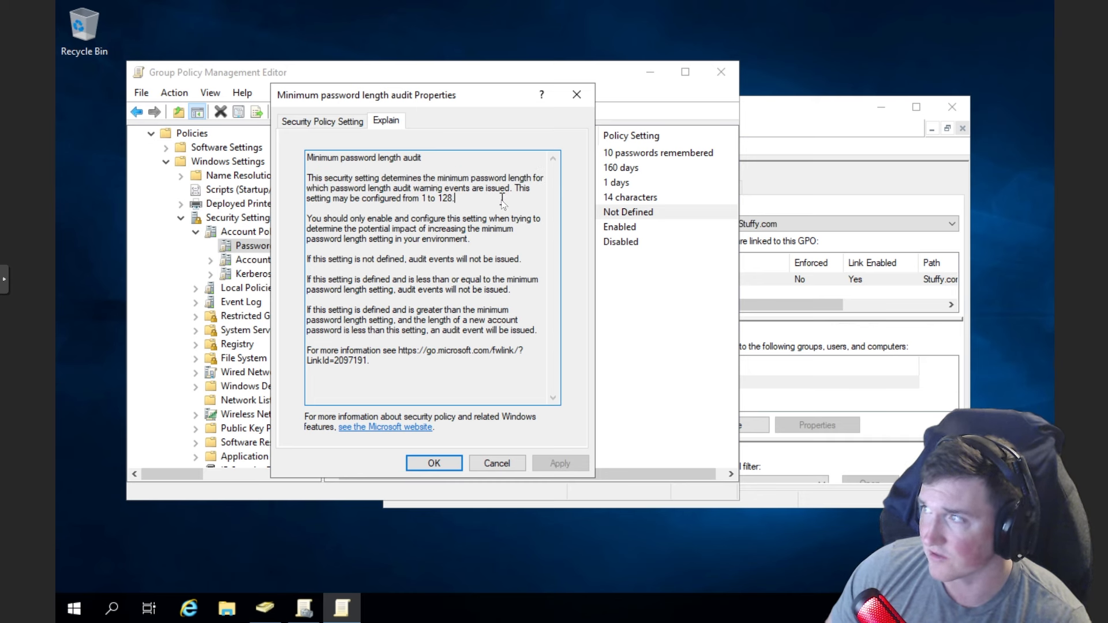
click(339, 297)
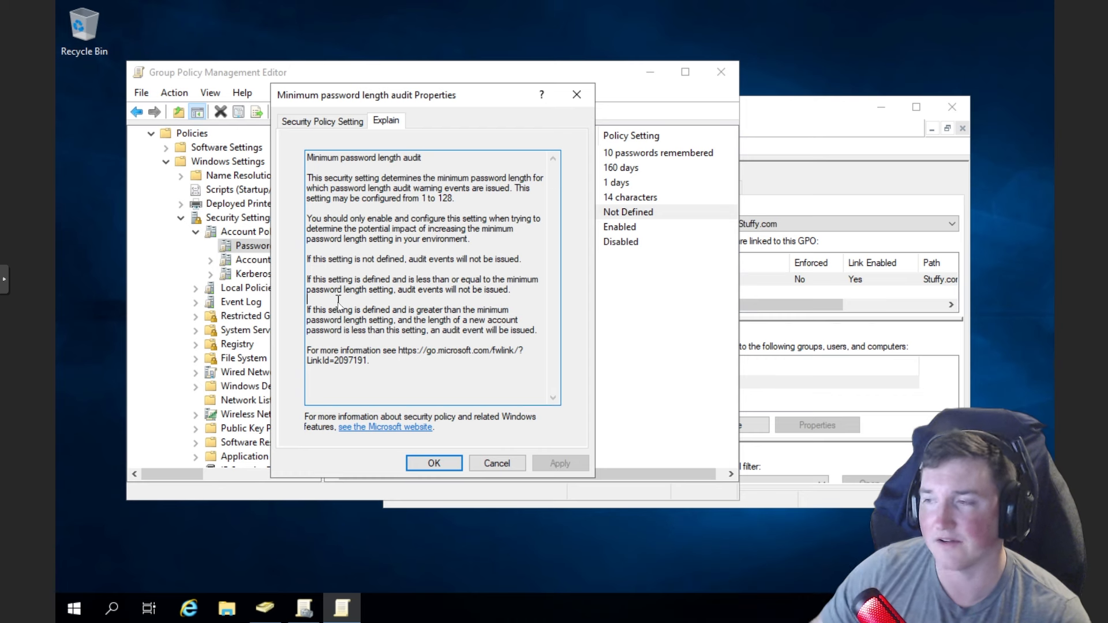
click(427, 462)
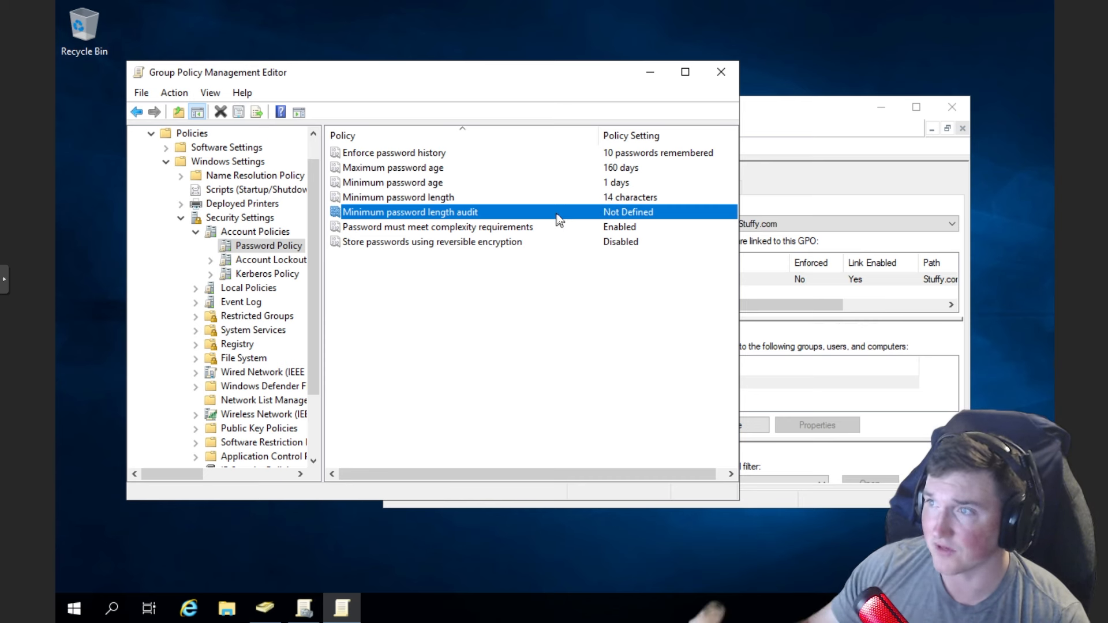
click(528, 227)
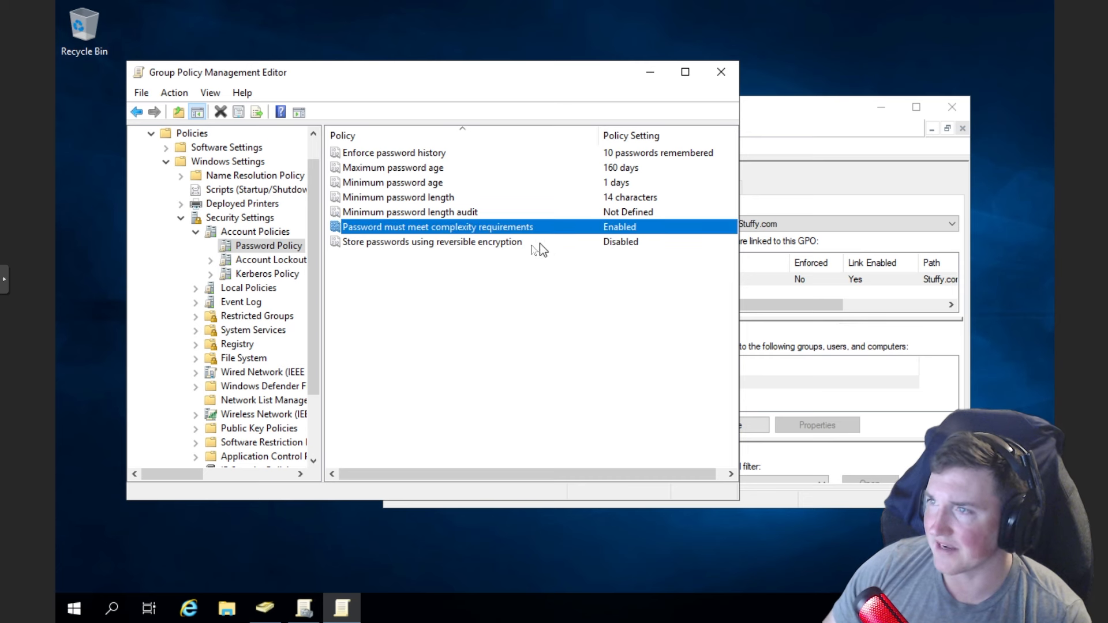
click(471, 245)
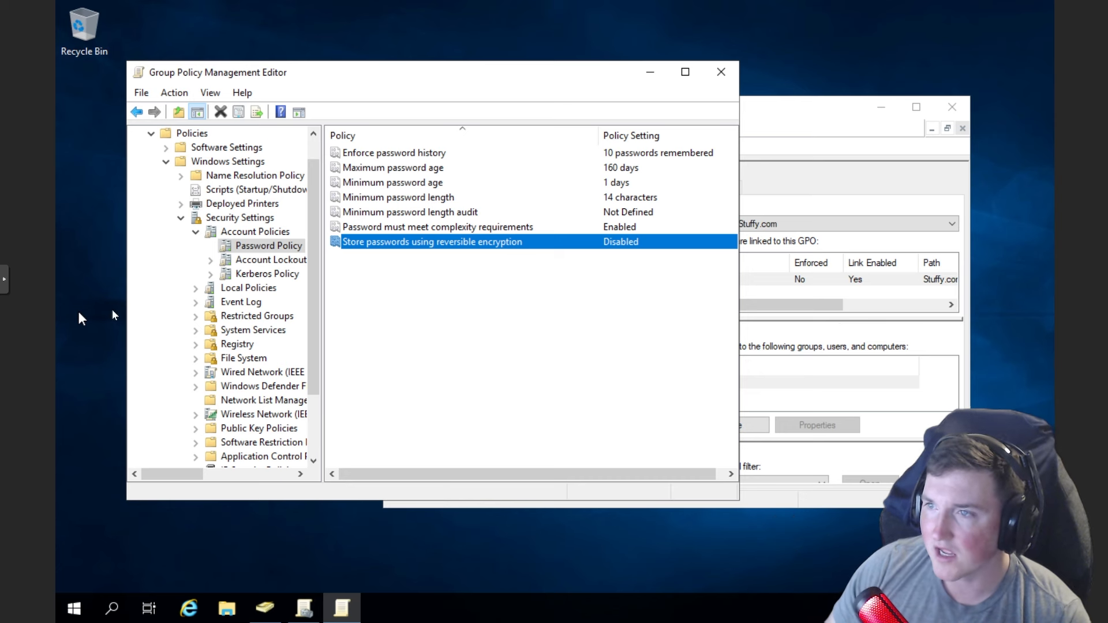
- Under Account Lockout Policy, define Account lockout duration with a 30-minute lockout
click(256, 266)
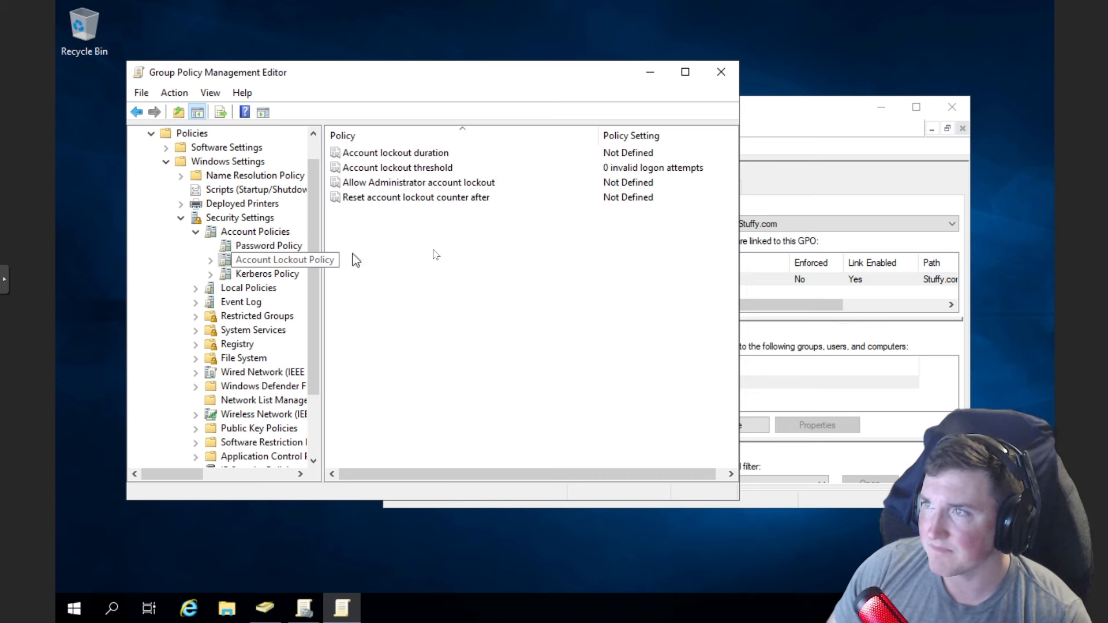
click(432, 154)
double_click(433, 154)
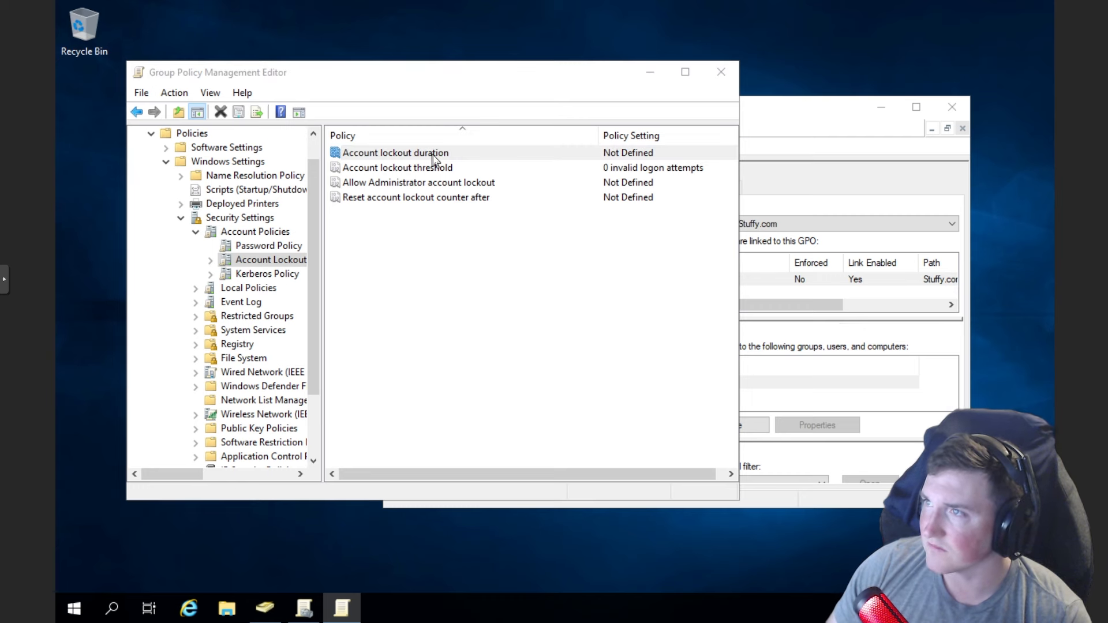
click(393, 123)
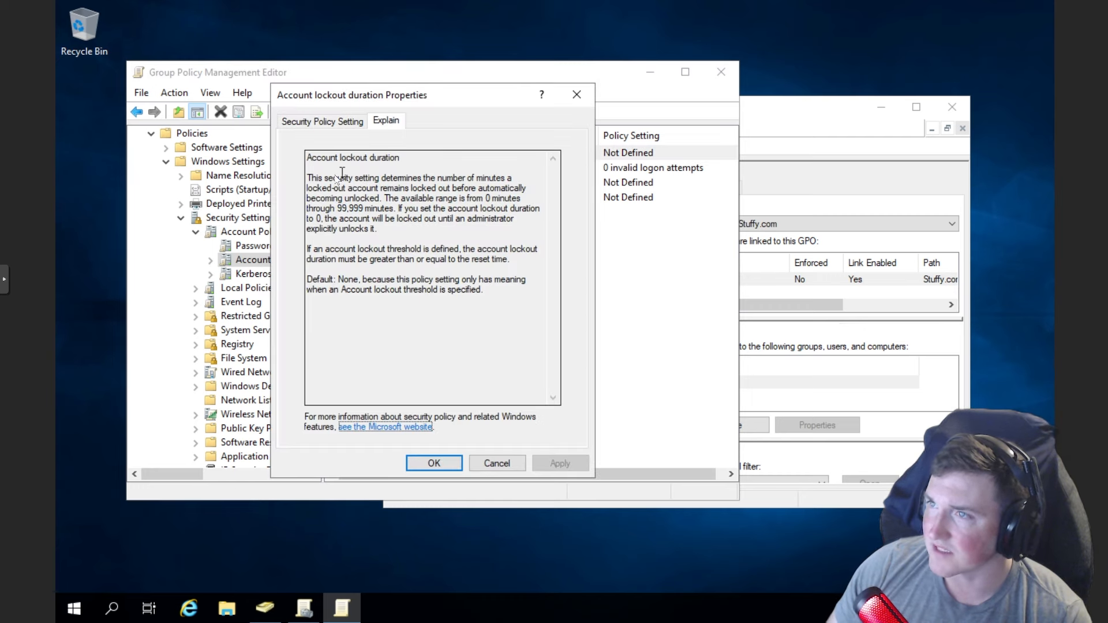
drag(324, 178, 478, 208)
click(322, 121)
click(292, 181)
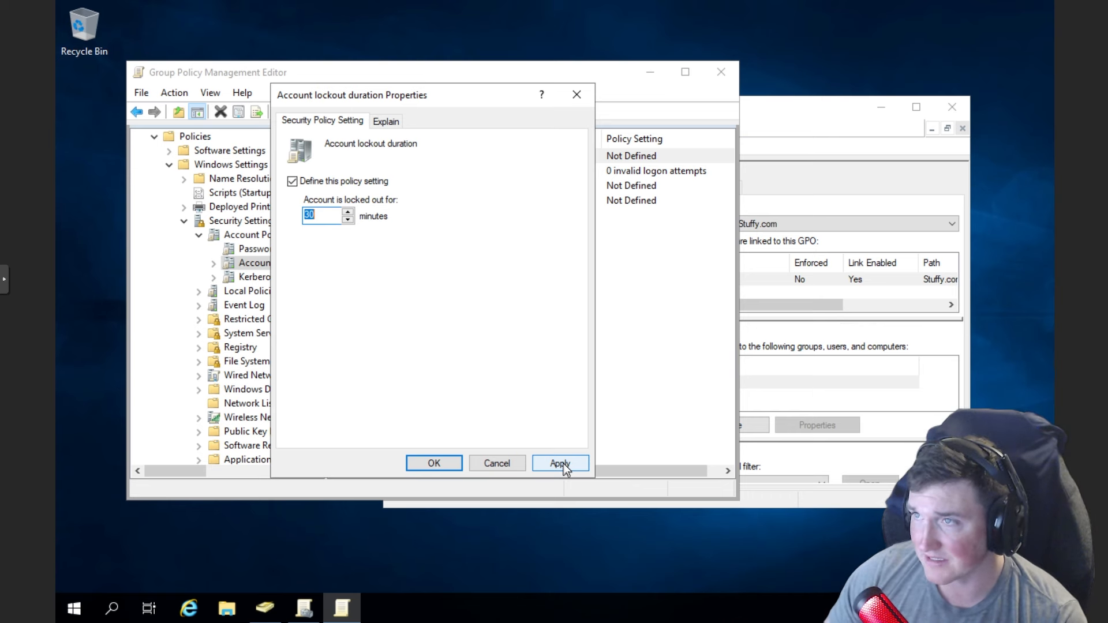
- Apply the 30-minute duration, accepting the suggested 5-attempt threshold and 10-minute counter reset
click(563, 463)
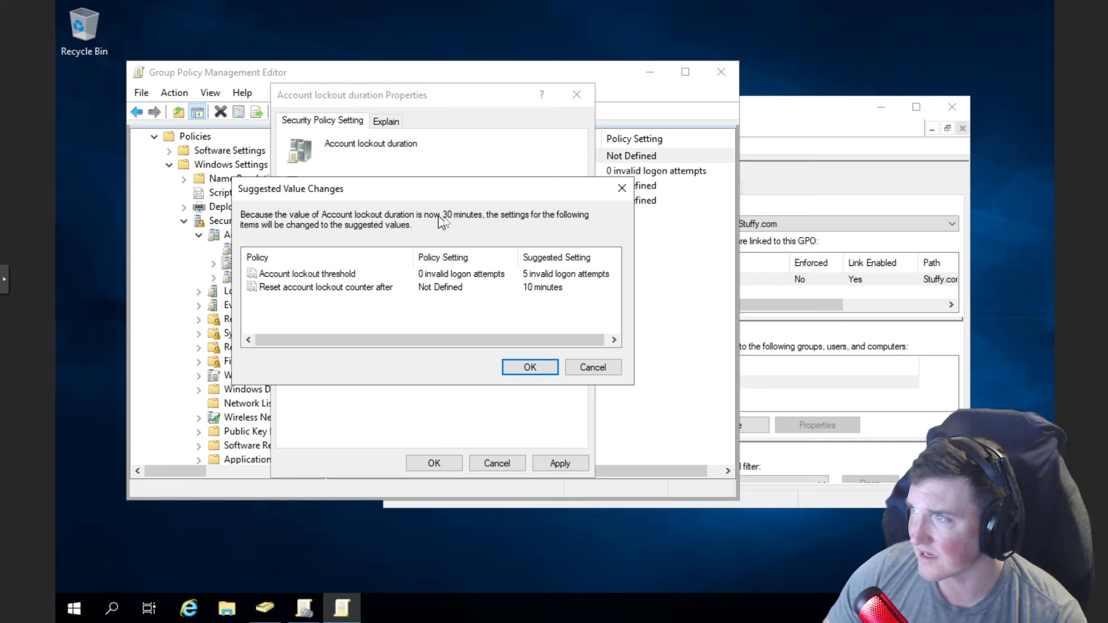
click(529, 367)
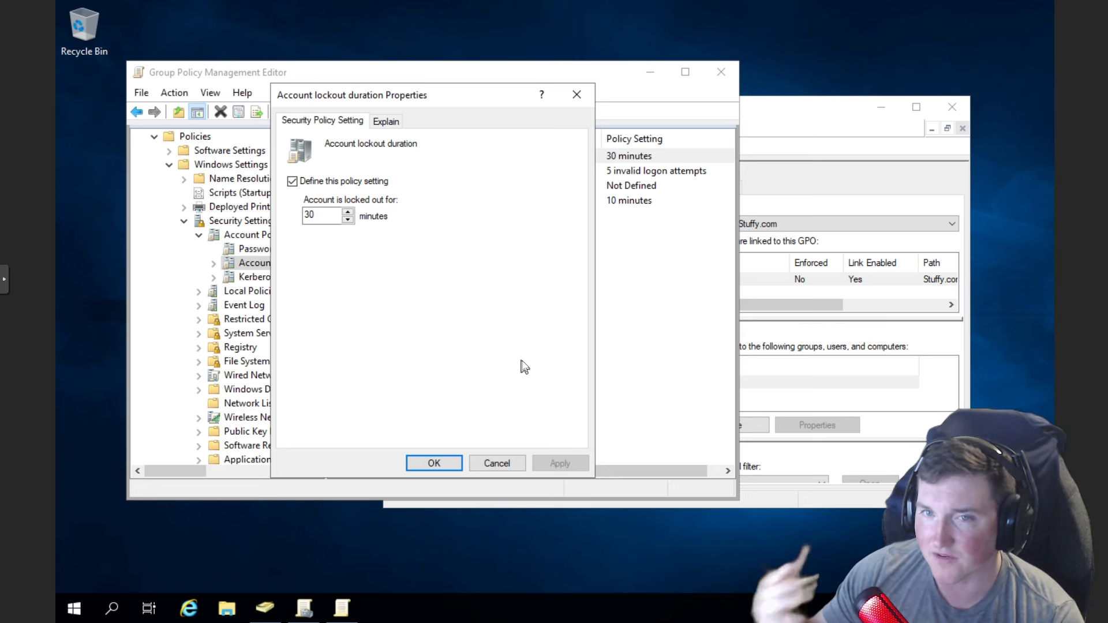
click(497, 464)
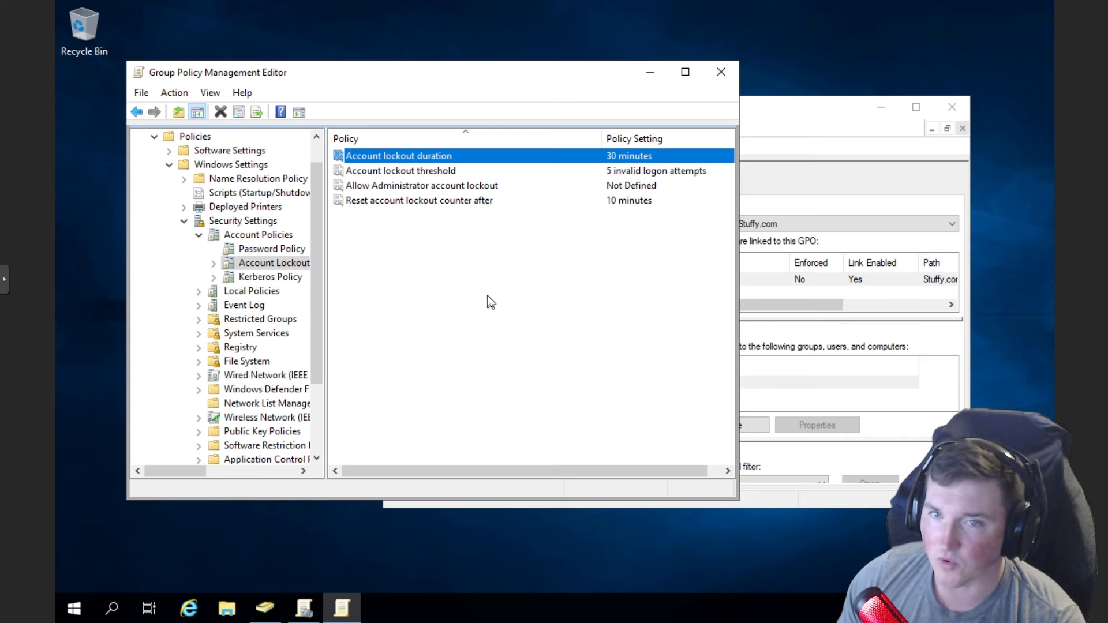
- Review the Account lockout threshold and Allow Administrator account lockout policy rows
click(464, 172)
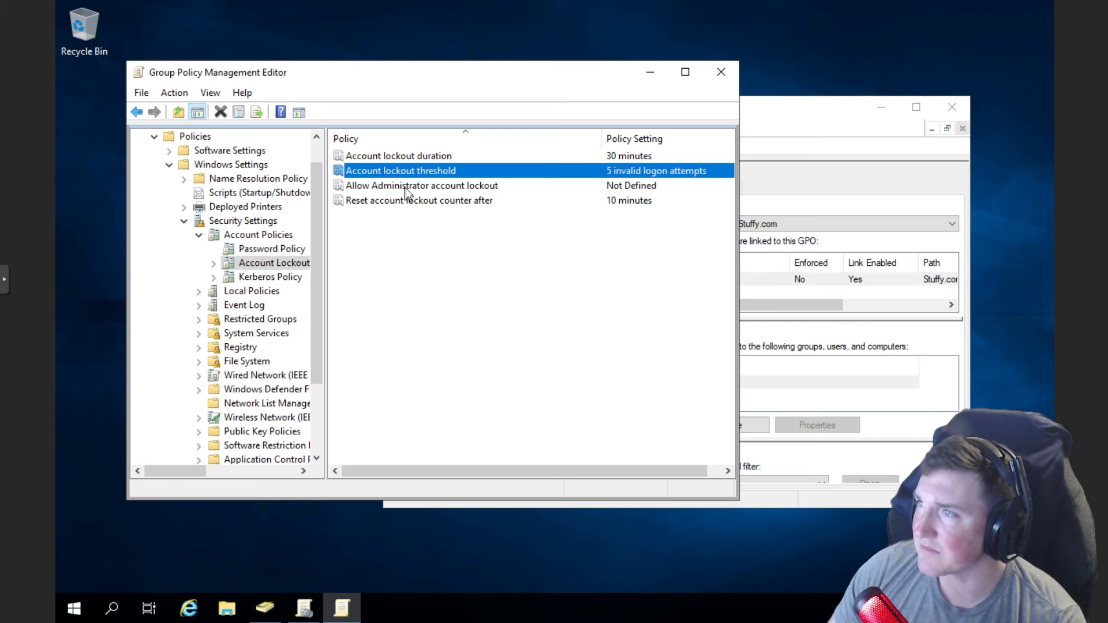
click(452, 190)
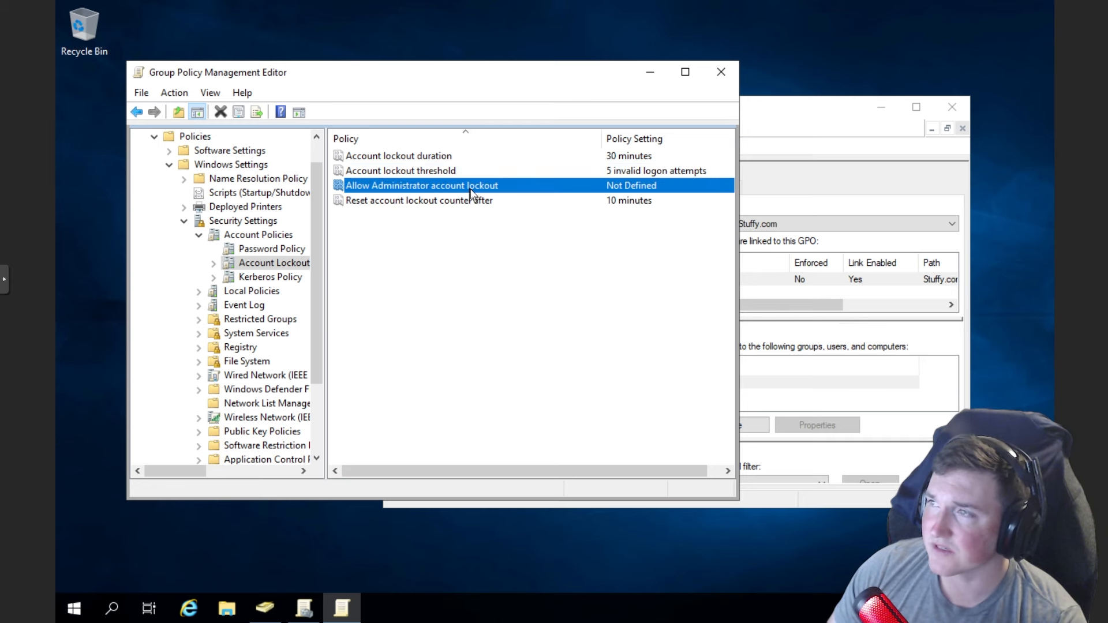
- Define Allow Administrator account lockout as Disabled, apply it, and close its properties
double_click(470, 190)
click(293, 180)
click(548, 463)
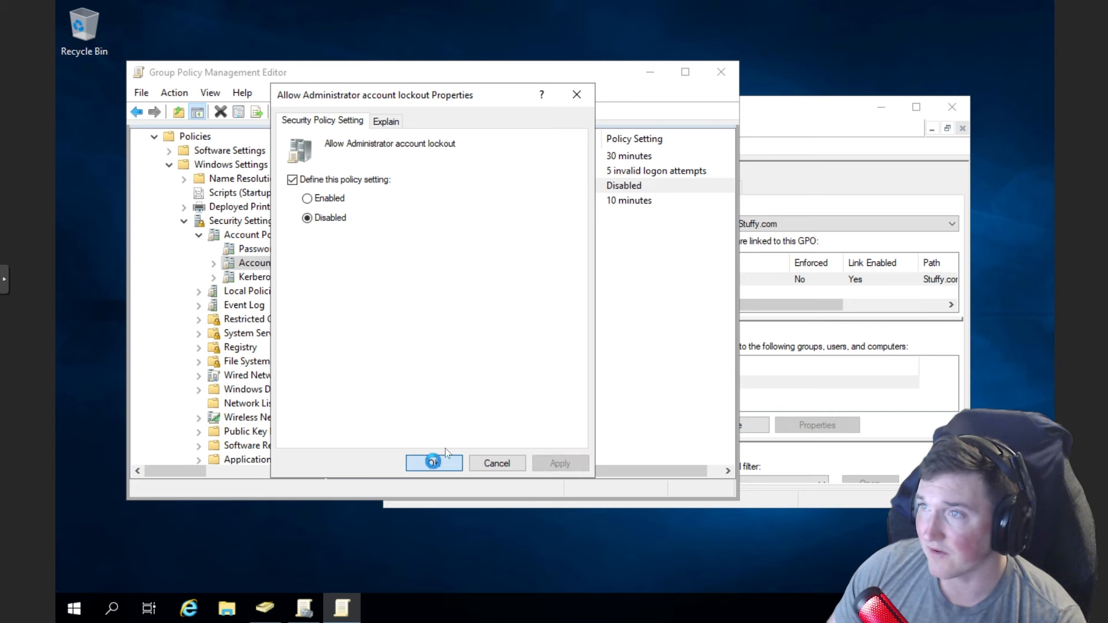
key(Return)
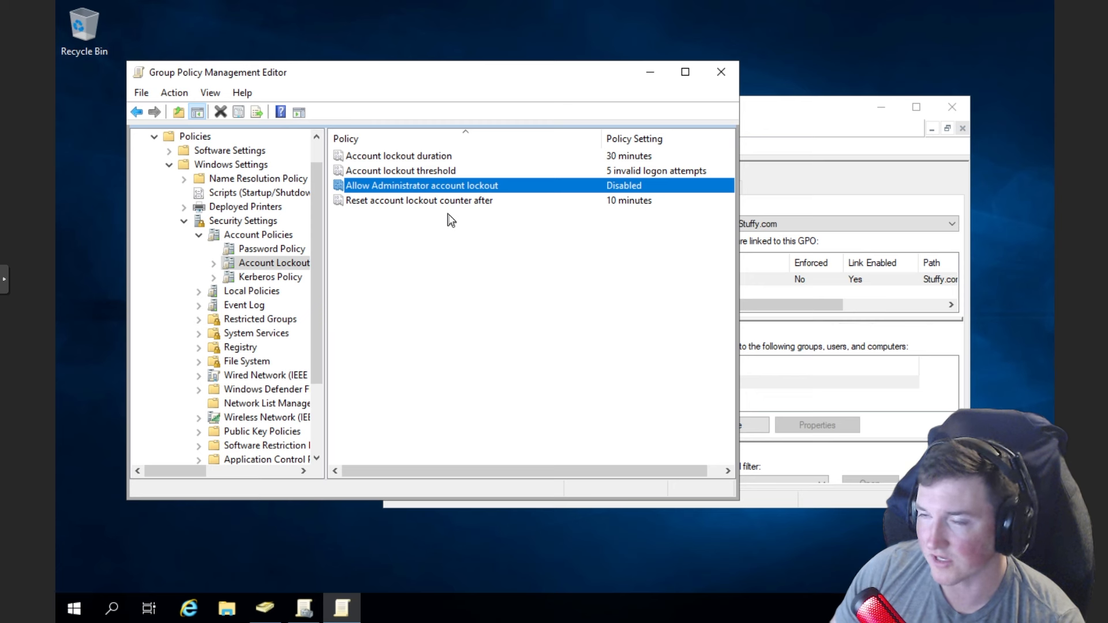
- Open Reset account lockout counter after properties and confirm its 10-minute value
click(406, 202)
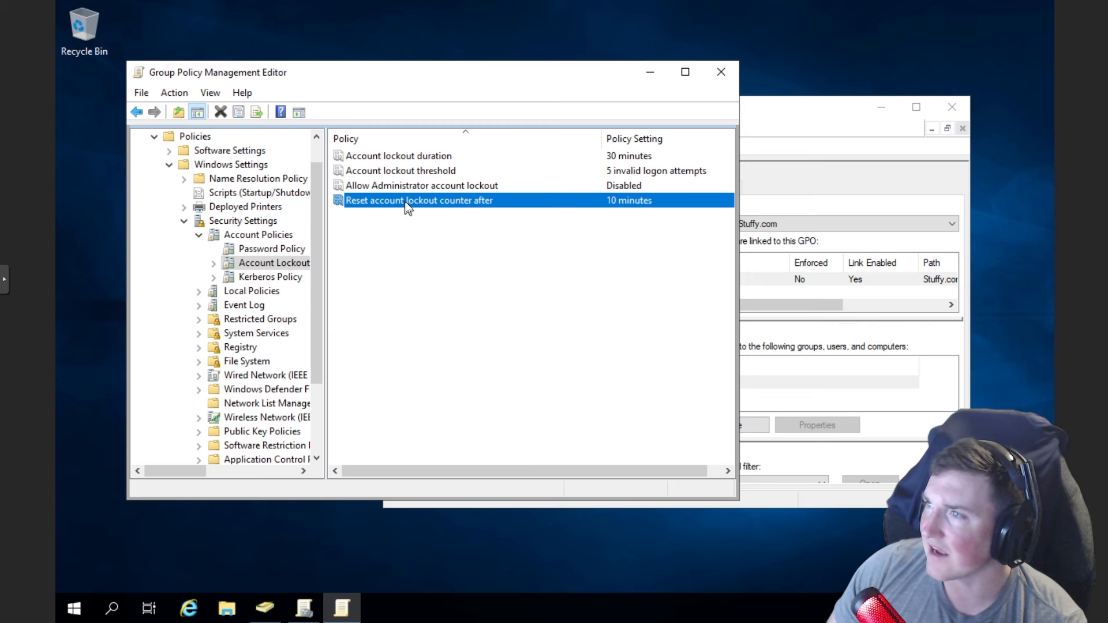
double_click(442, 202)
click(386, 120)
click(468, 205)
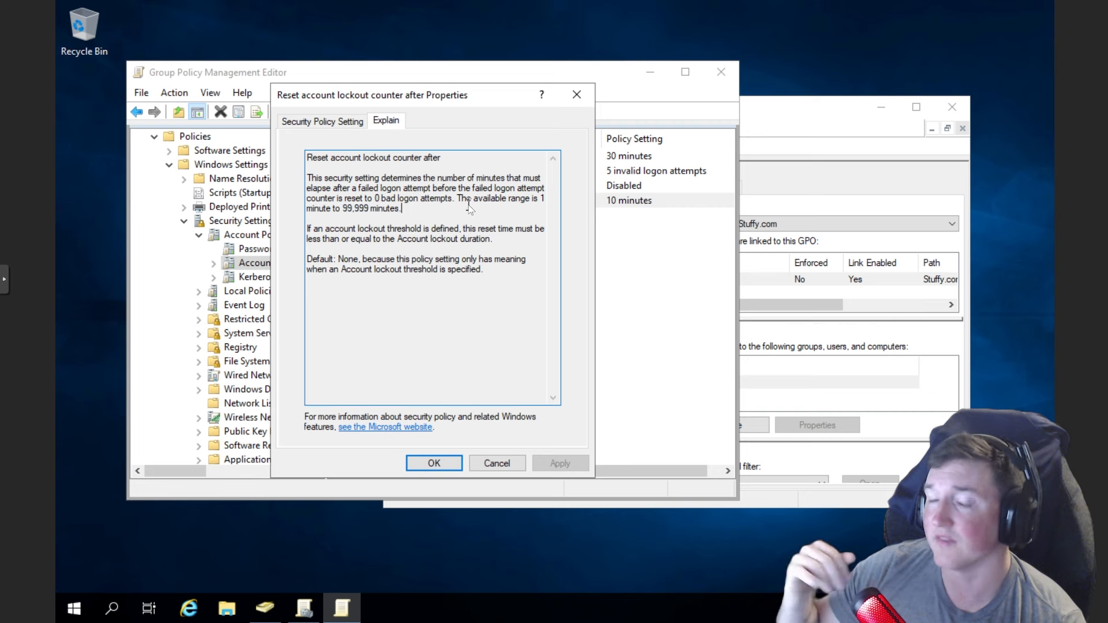
click(323, 121)
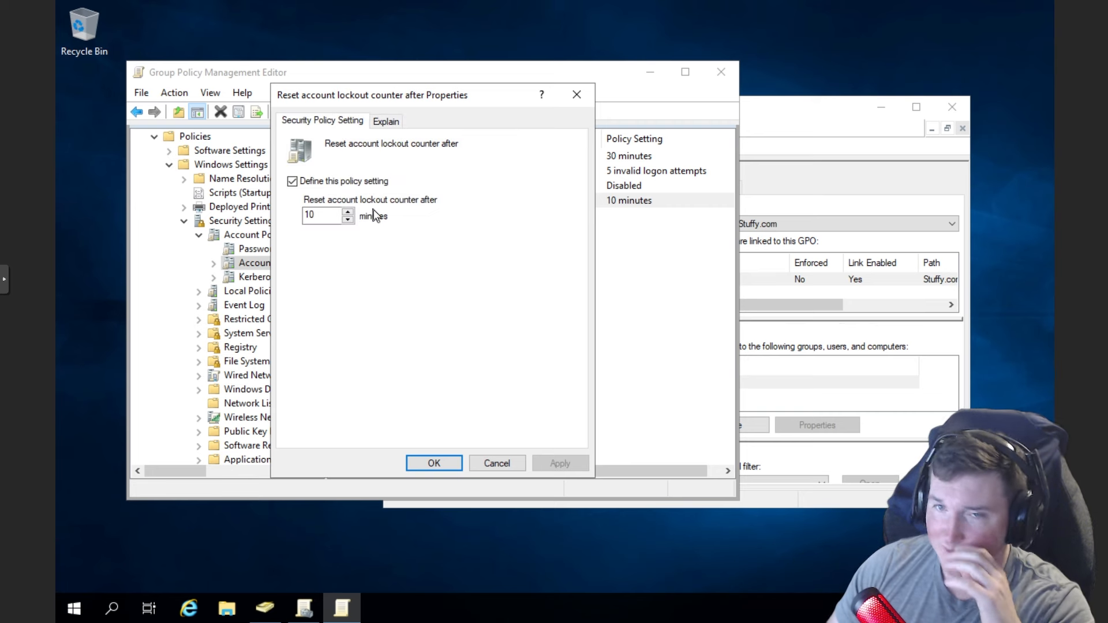
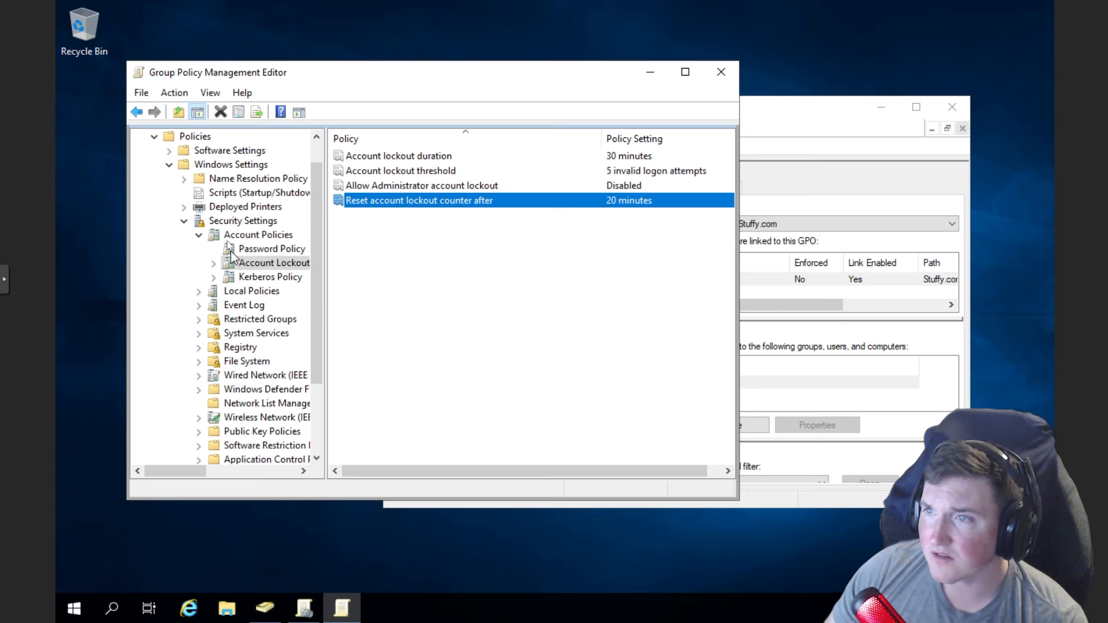
- Collapse Account Policies, view Event Log, then expand Advanced Audit Policy Configuration down the tree
click(199, 235)
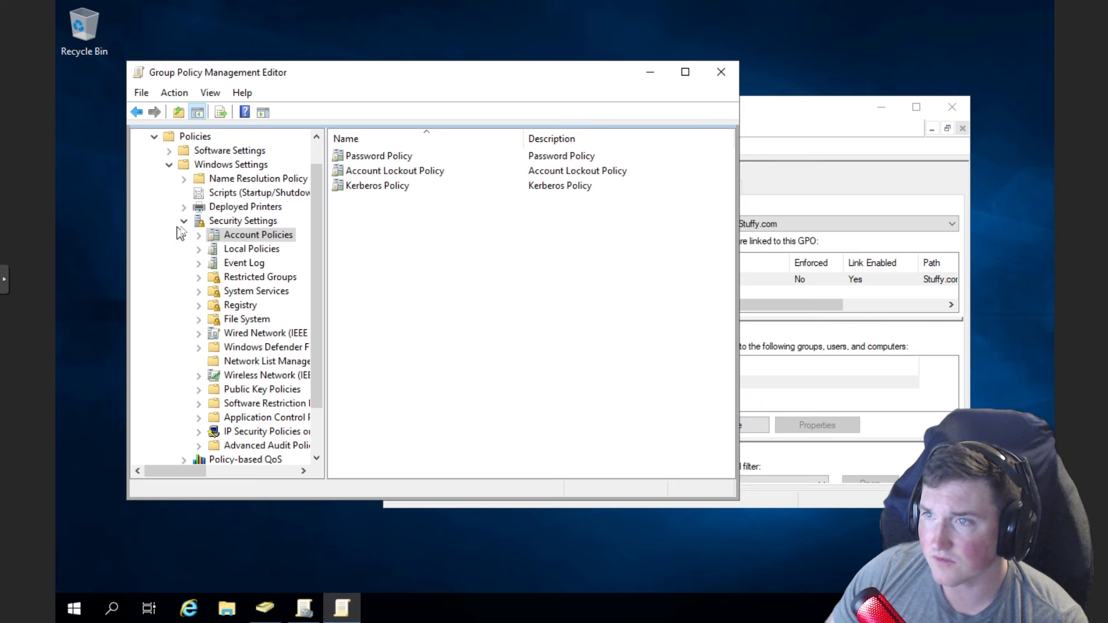
click(233, 265)
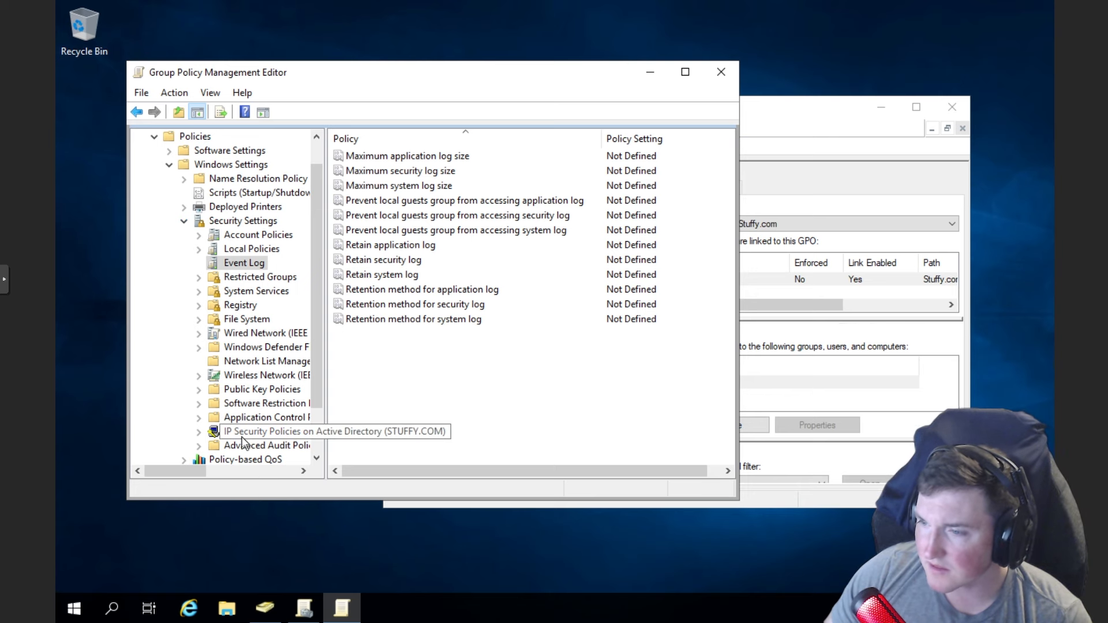
scroll(230, 439, down, 1)
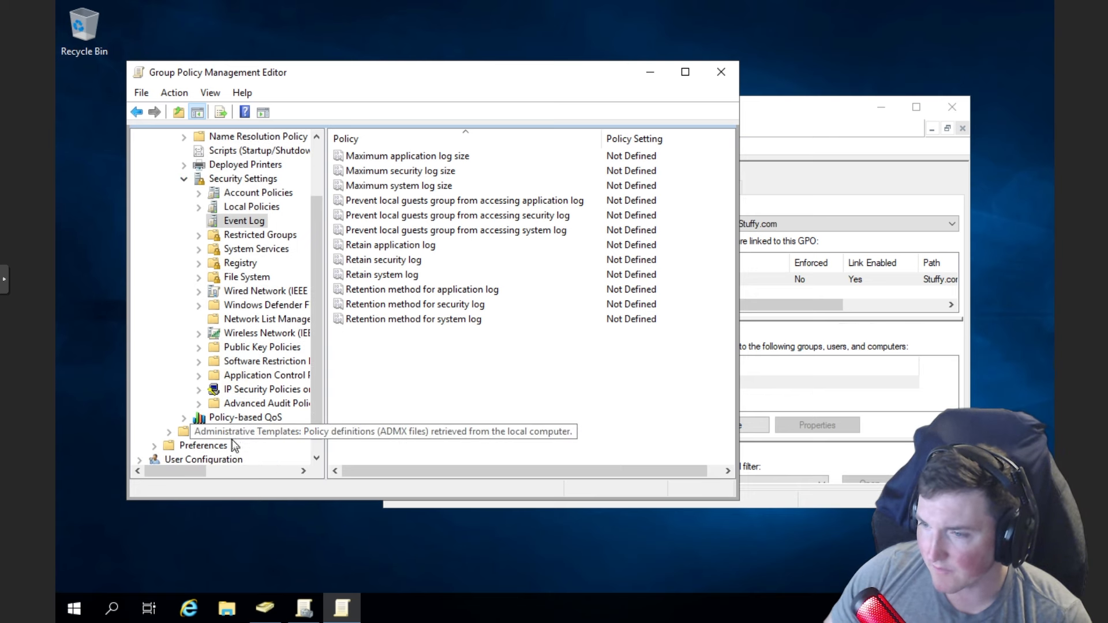
click(199, 404)
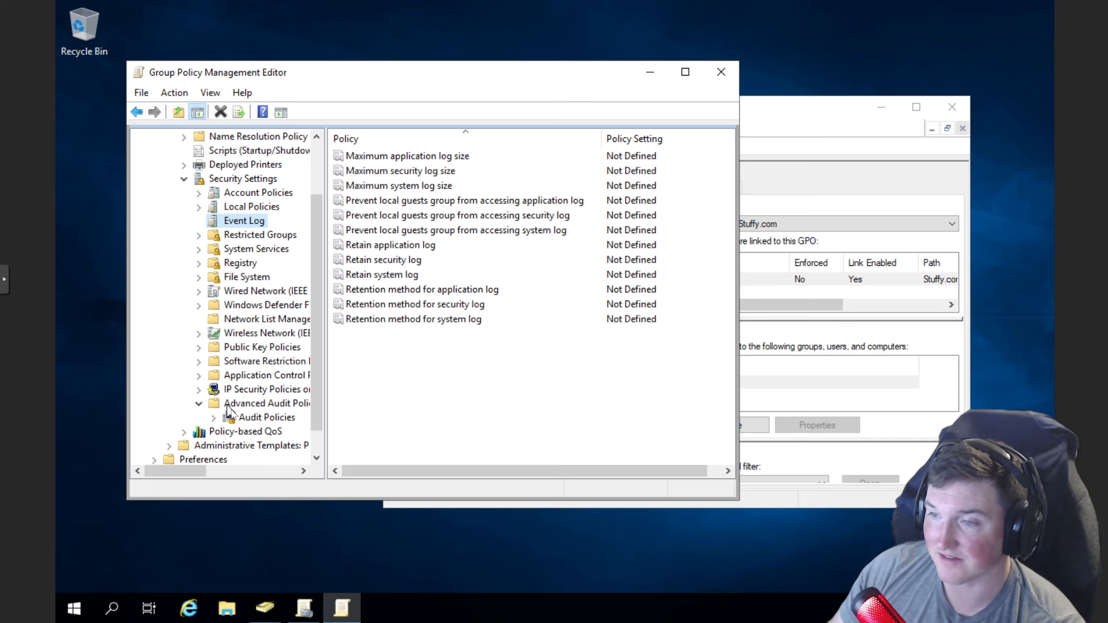
- Expand Audit Policies, widen the tree pane, and show the Account Logon subcategories
click(263, 417)
click(214, 417)
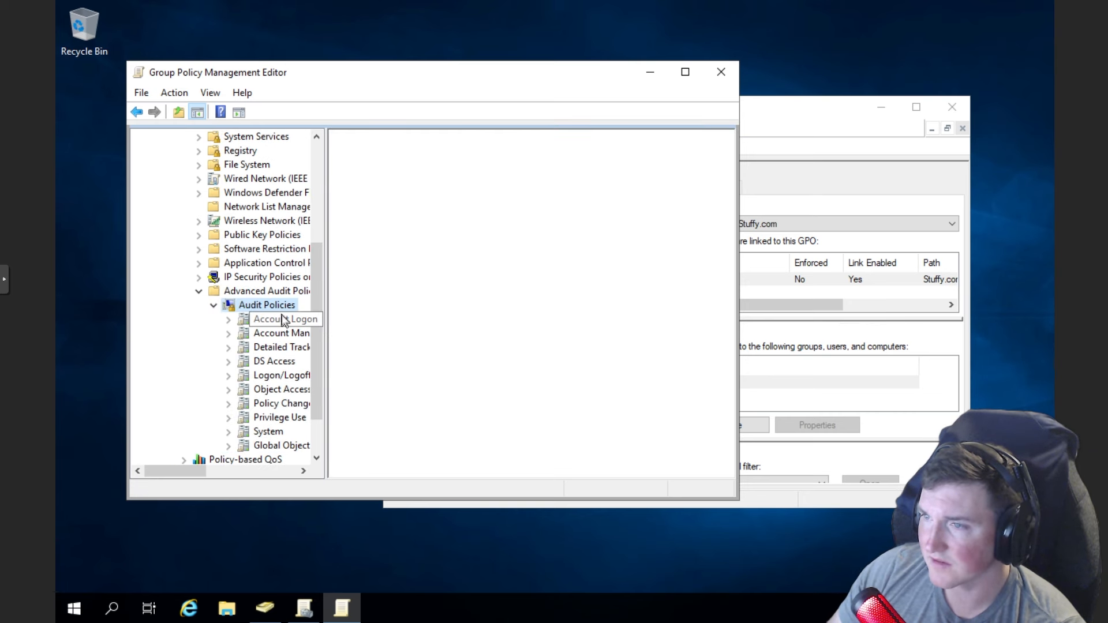
drag(324, 303, 338, 302)
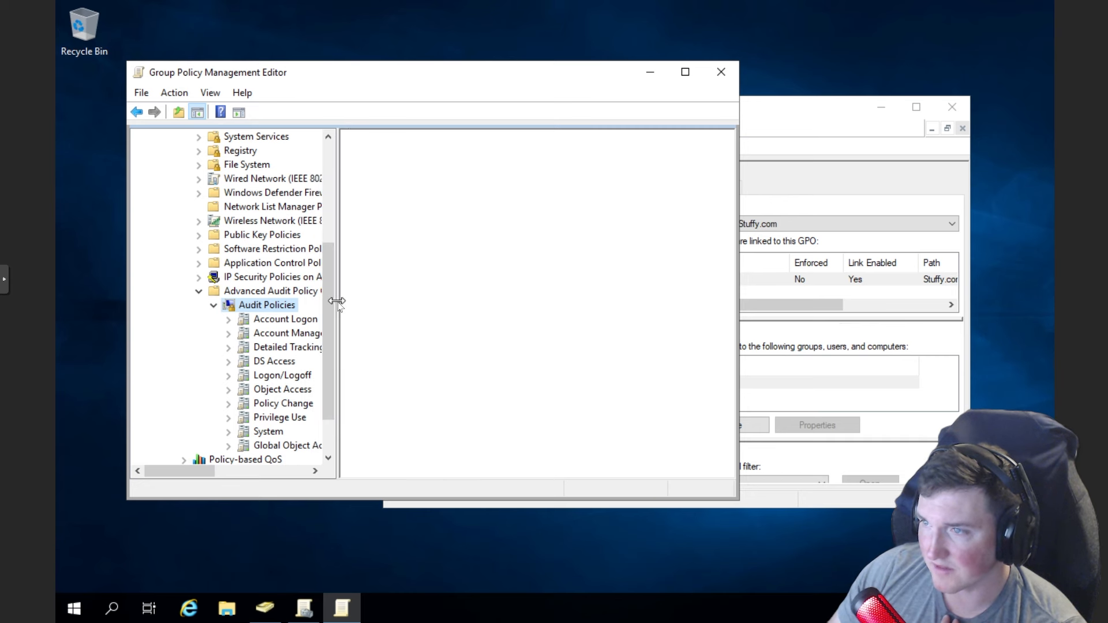
click(285, 319)
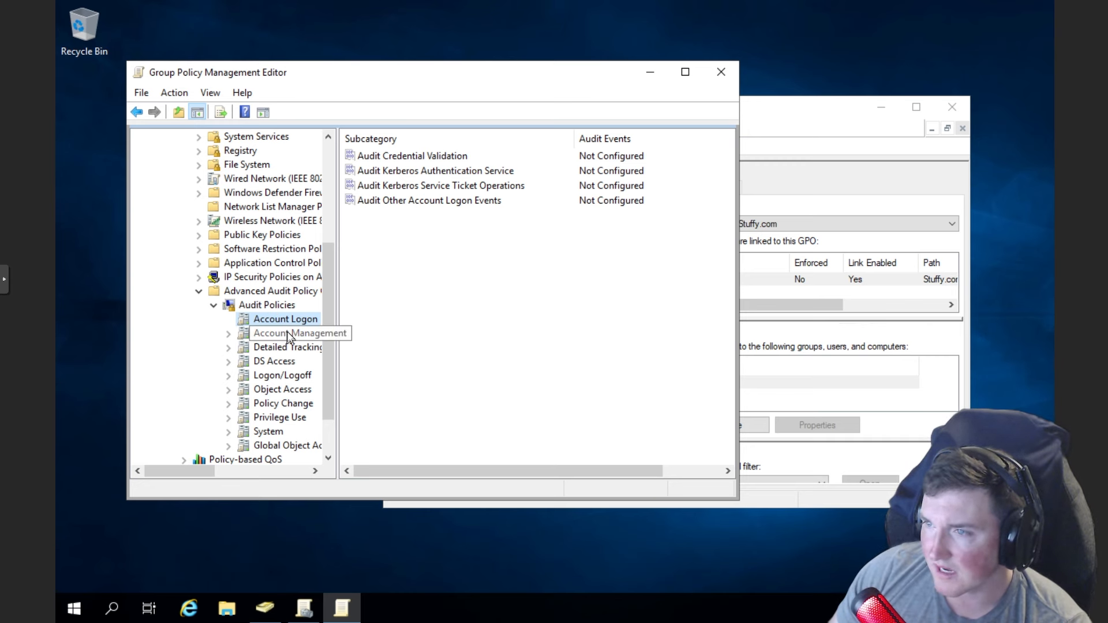
- Read the Audit Credential Validation explanation and close its properties unchanged
click(416, 160)
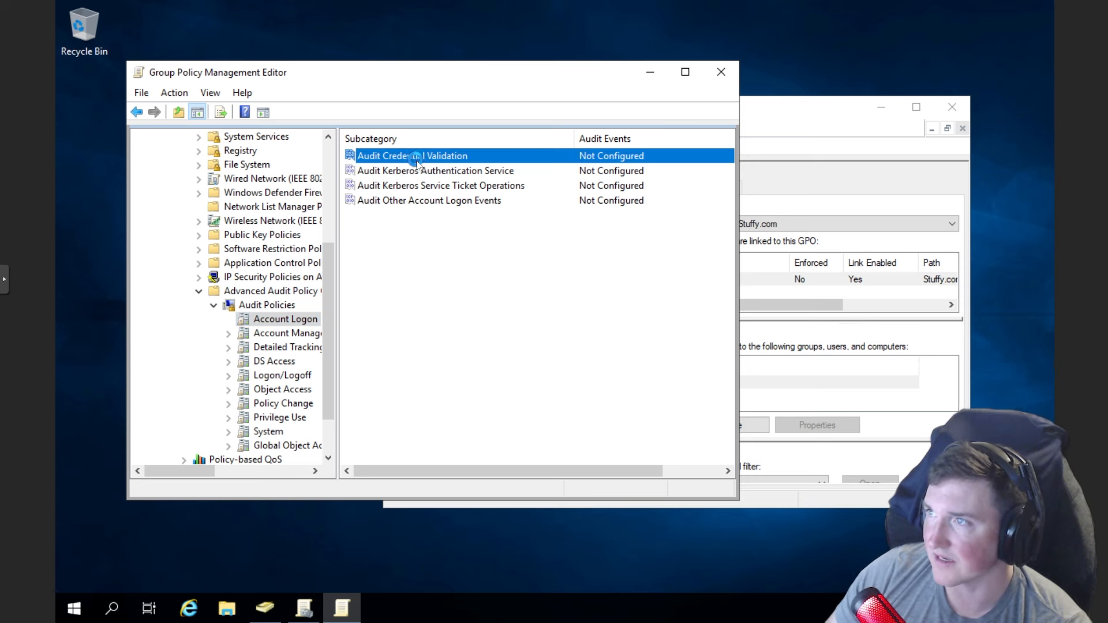
double_click(416, 160)
click(328, 120)
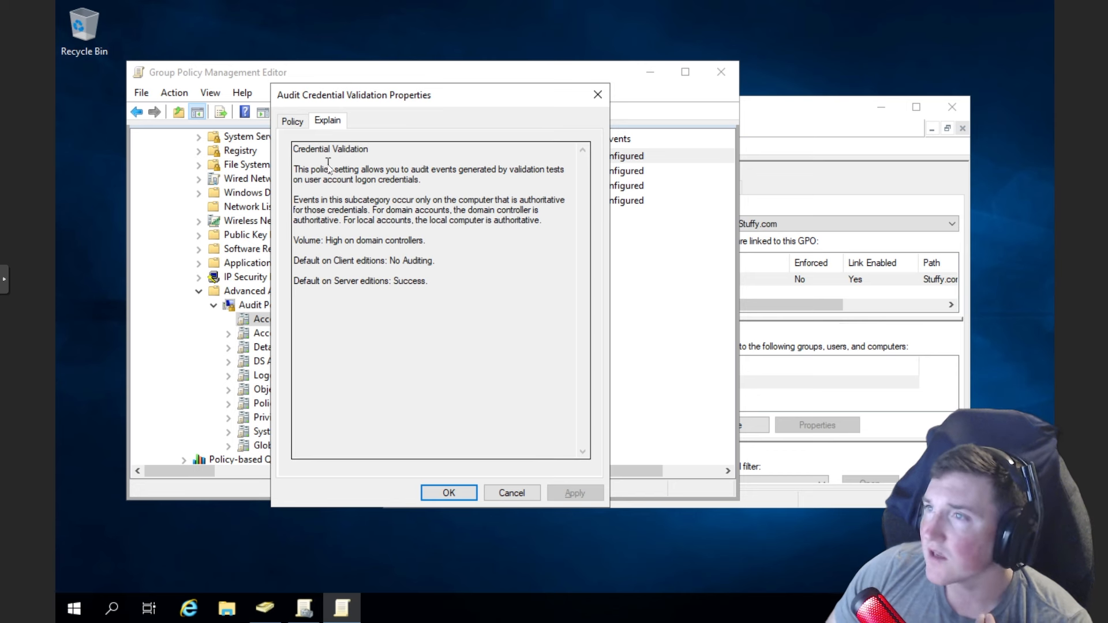
drag(293, 169, 383, 214)
click(458, 185)
click(349, 199)
click(504, 220)
click(392, 229)
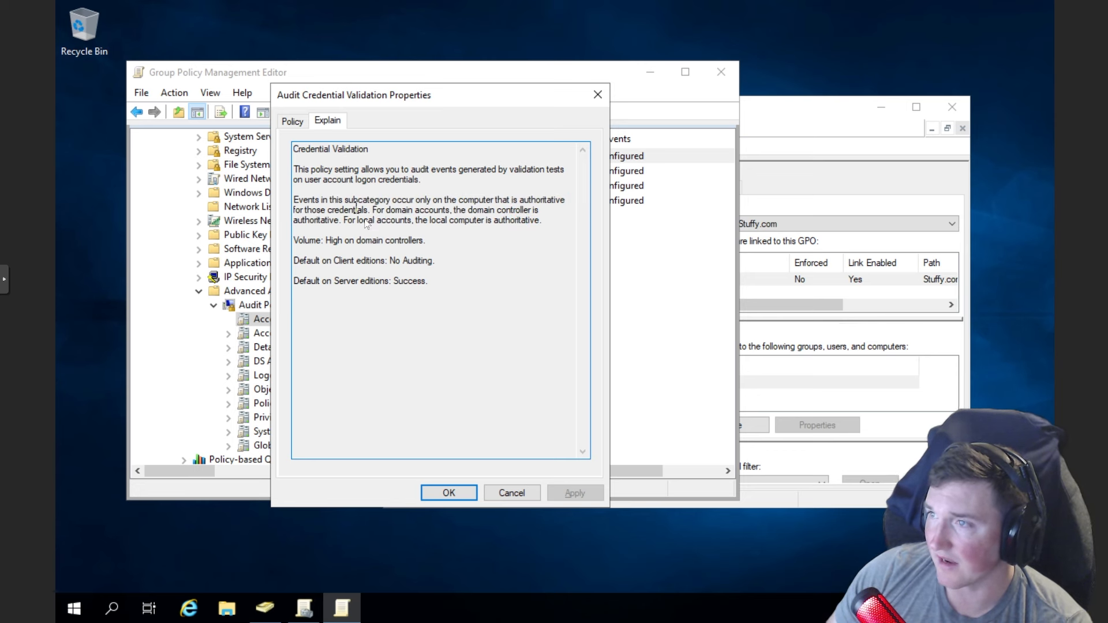
drag(429, 239, 301, 239)
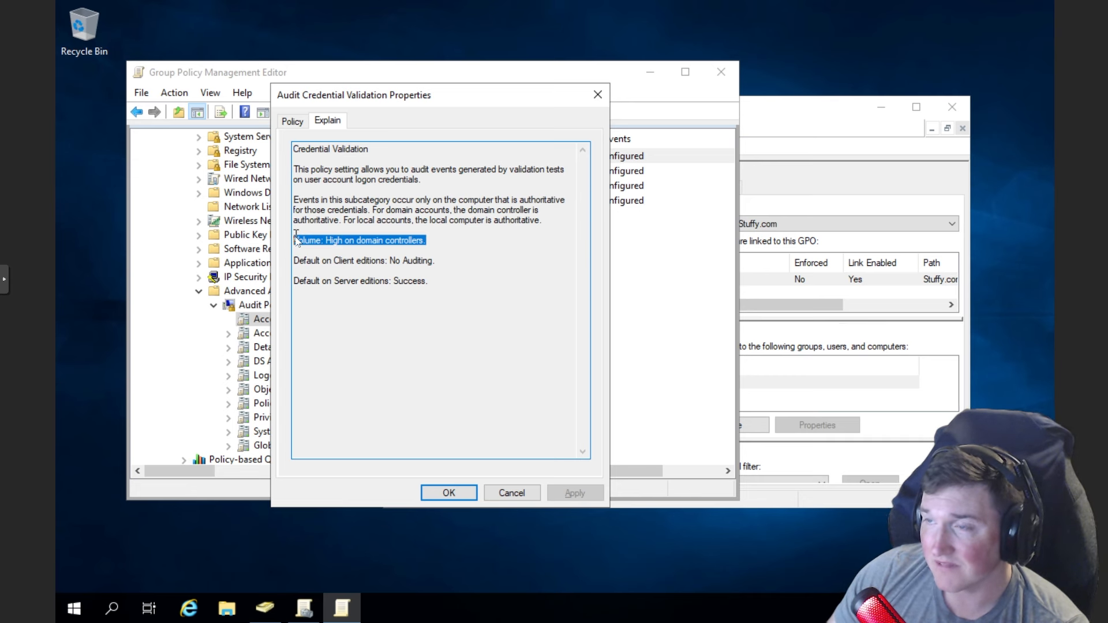
click(433, 245)
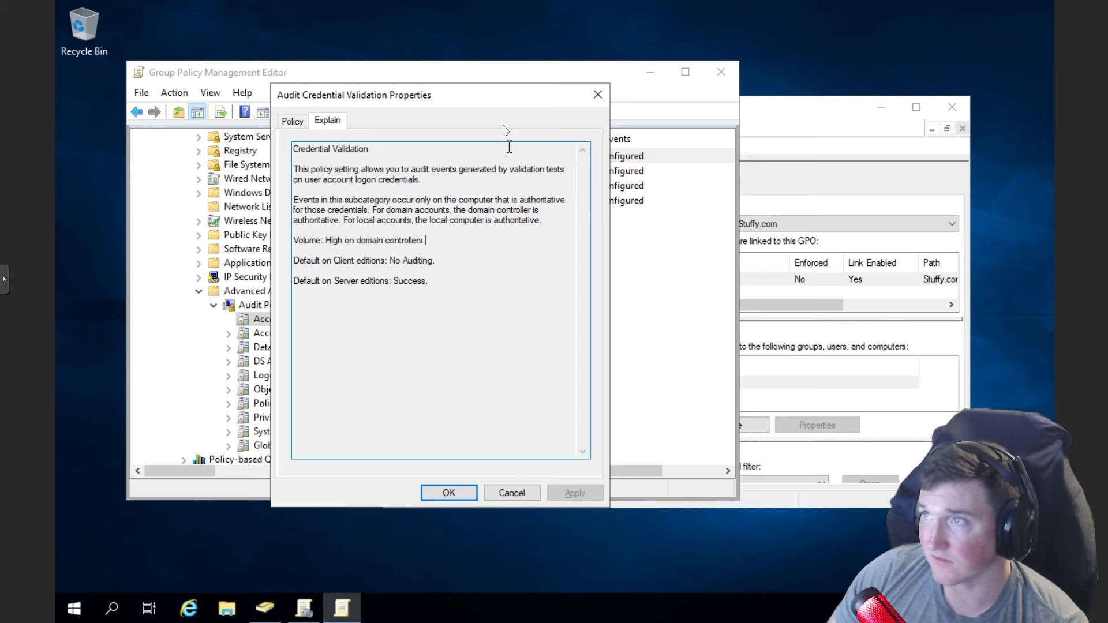
click(298, 121)
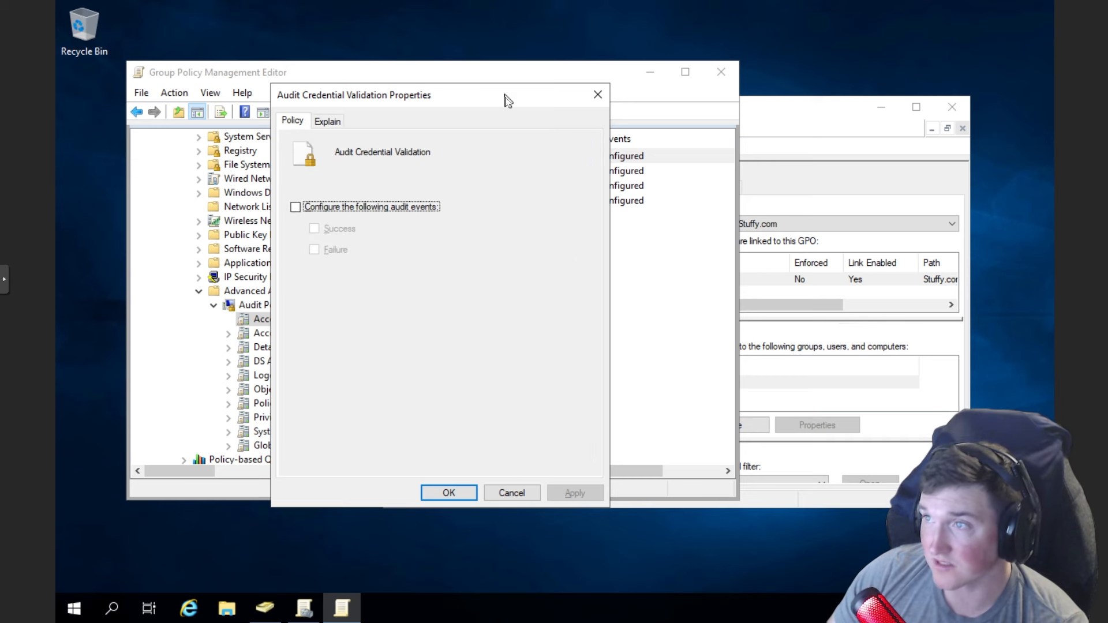
click(596, 94)
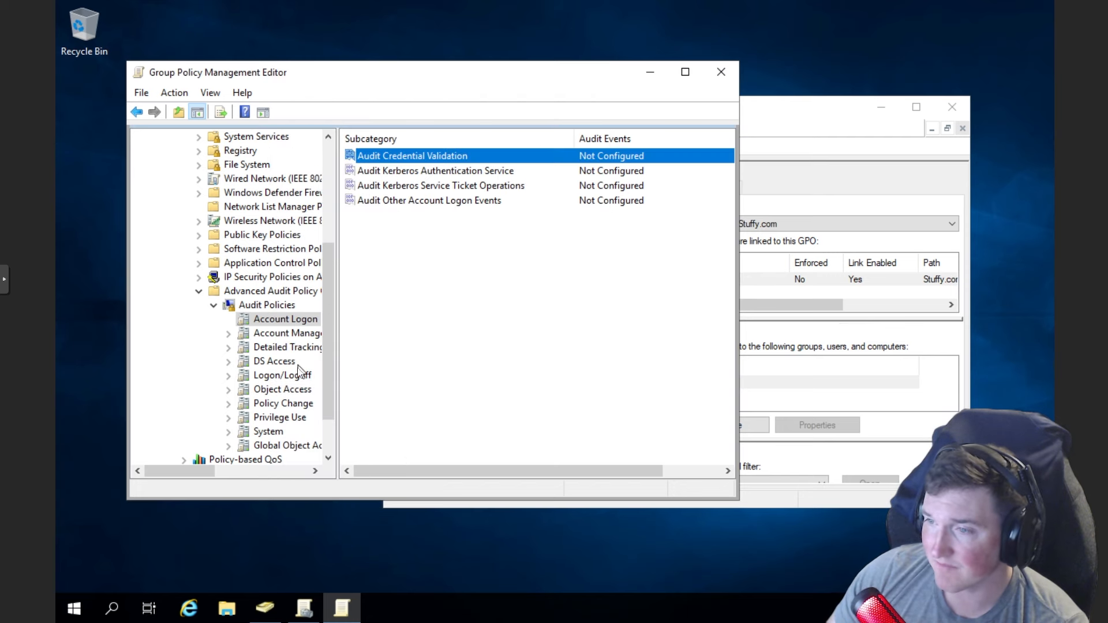
- Under Logon/Logoff, configure Audit Account Lockout for Success and Failure and apply
click(276, 378)
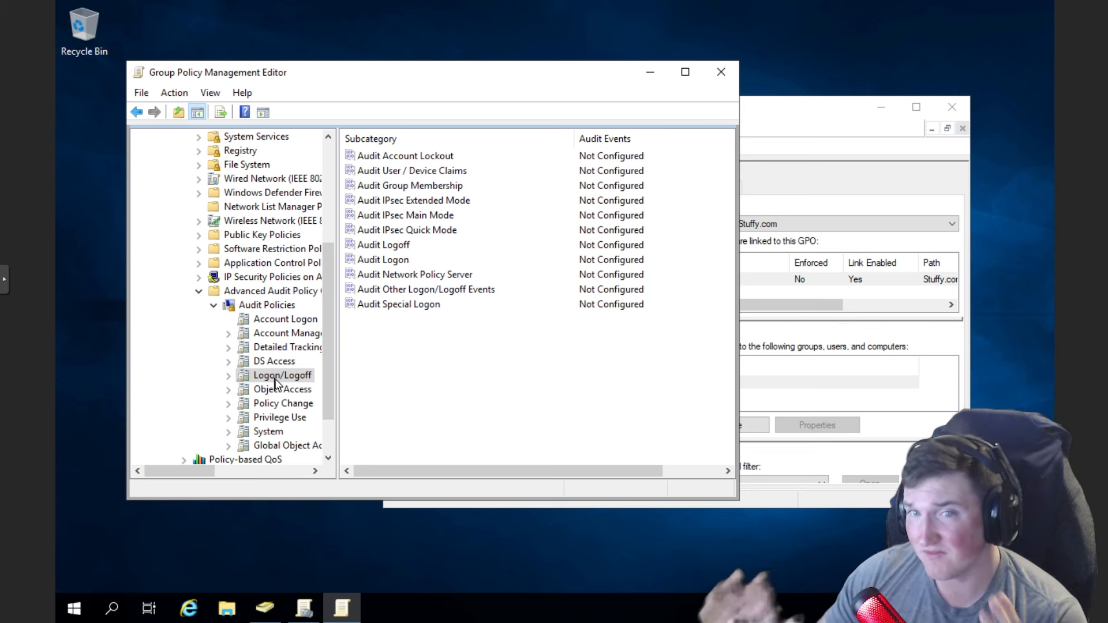
click(411, 158)
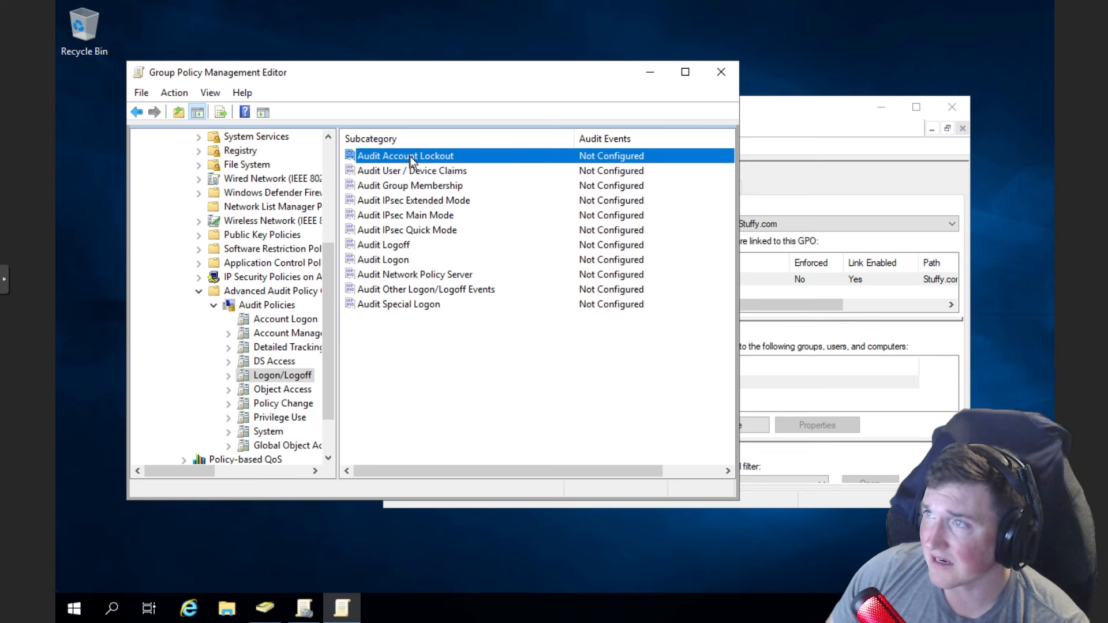
double_click(411, 158)
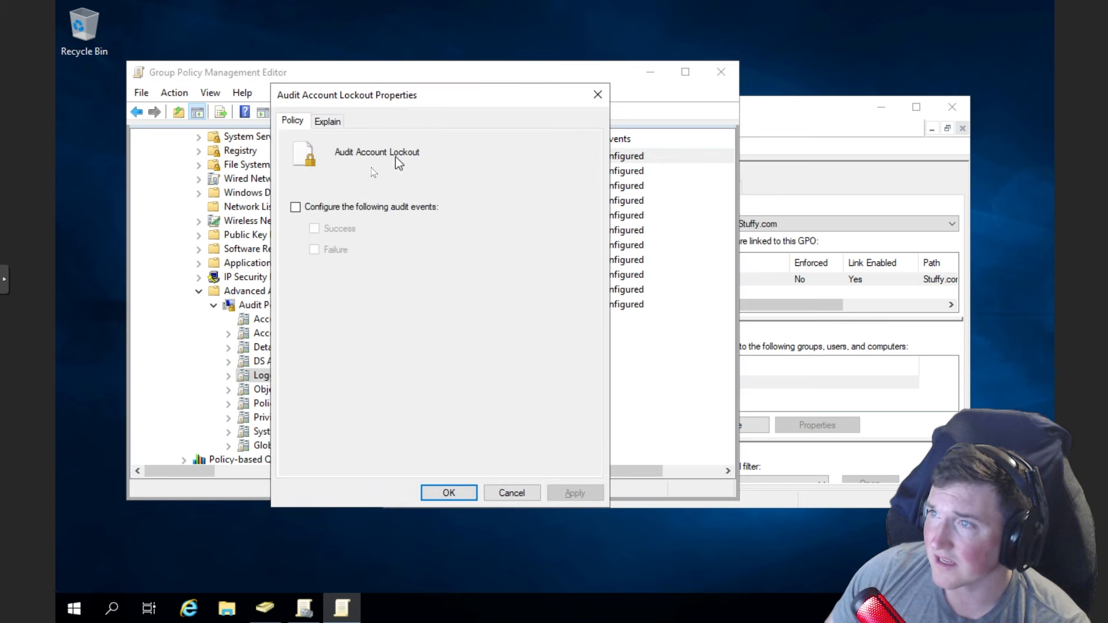
click(296, 207)
click(314, 229)
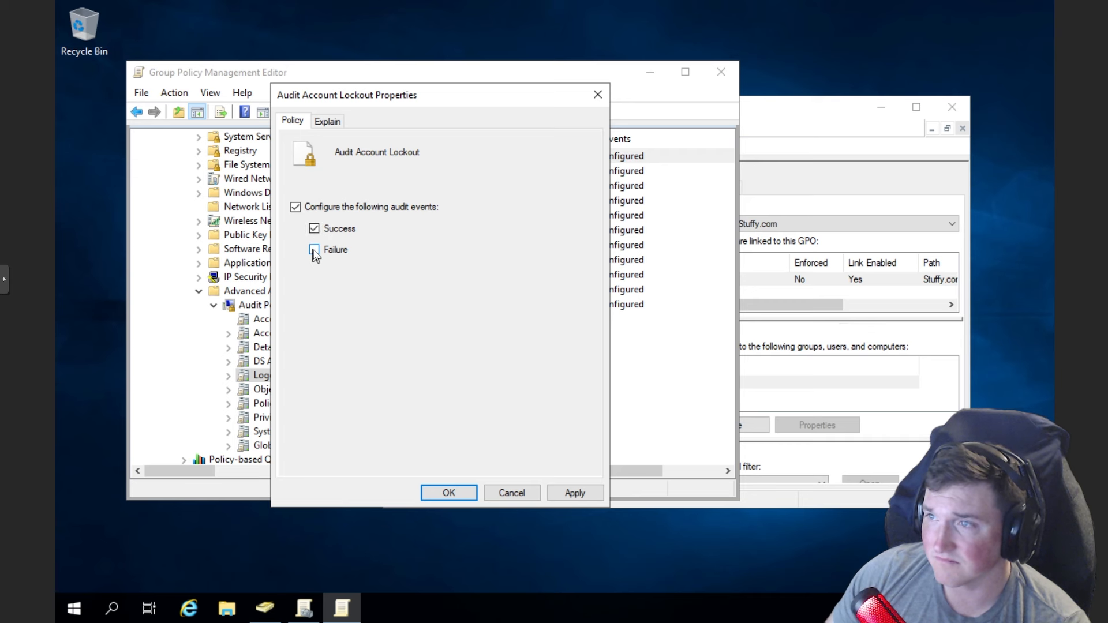
click(314, 229)
click(314, 249)
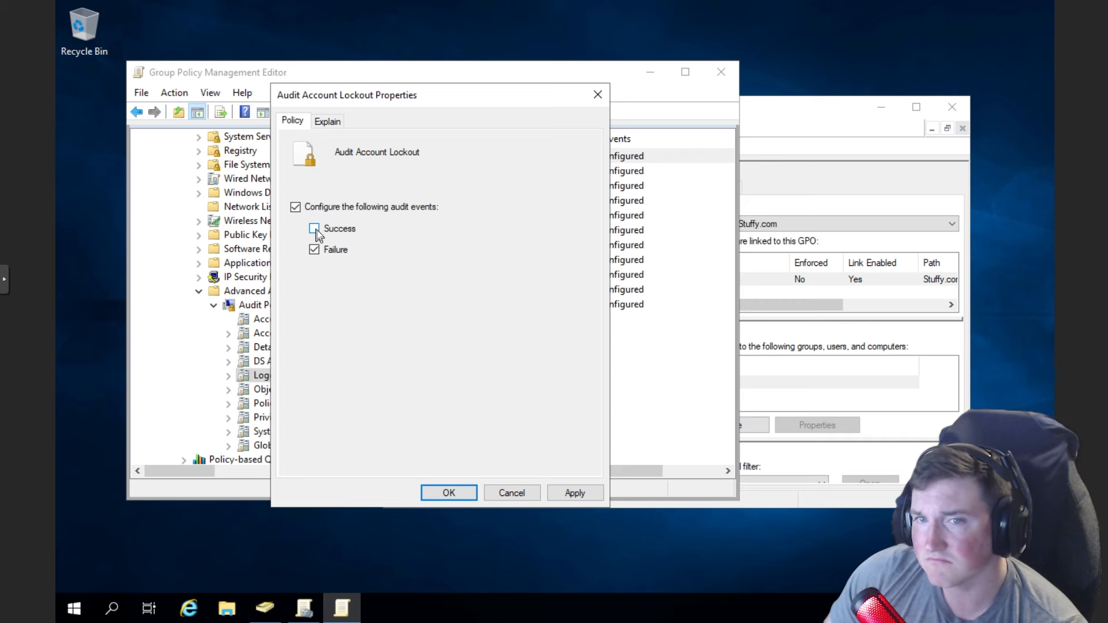
click(314, 229)
click(573, 492)
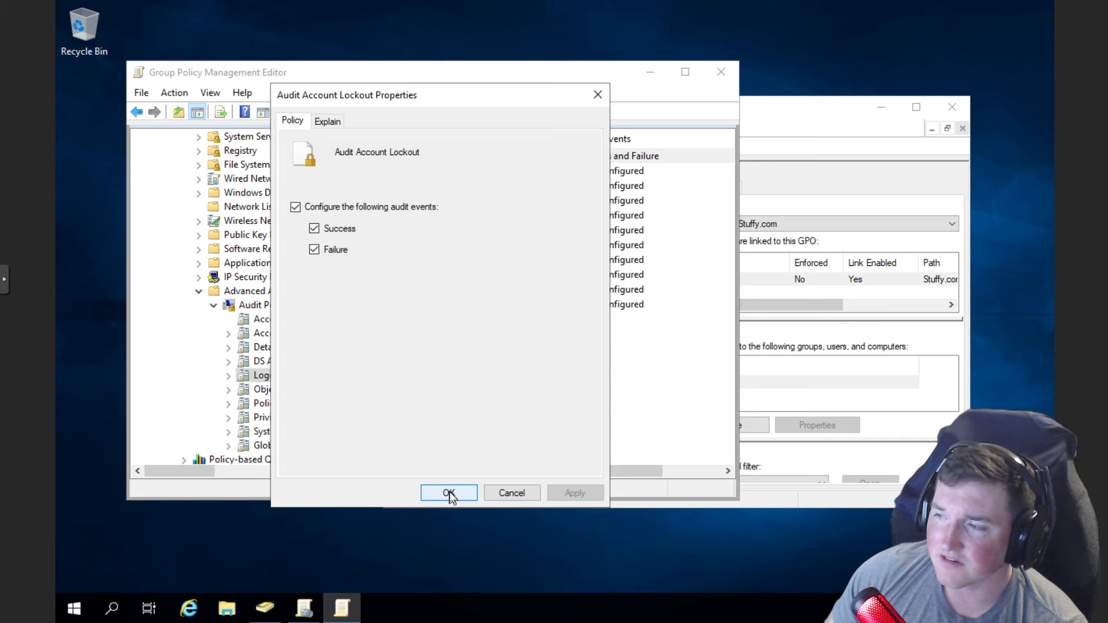
- Read the Account Lockout audit explanation, then confirm the settings with OK
click(327, 121)
drag(349, 278, 311, 281)
click(383, 295)
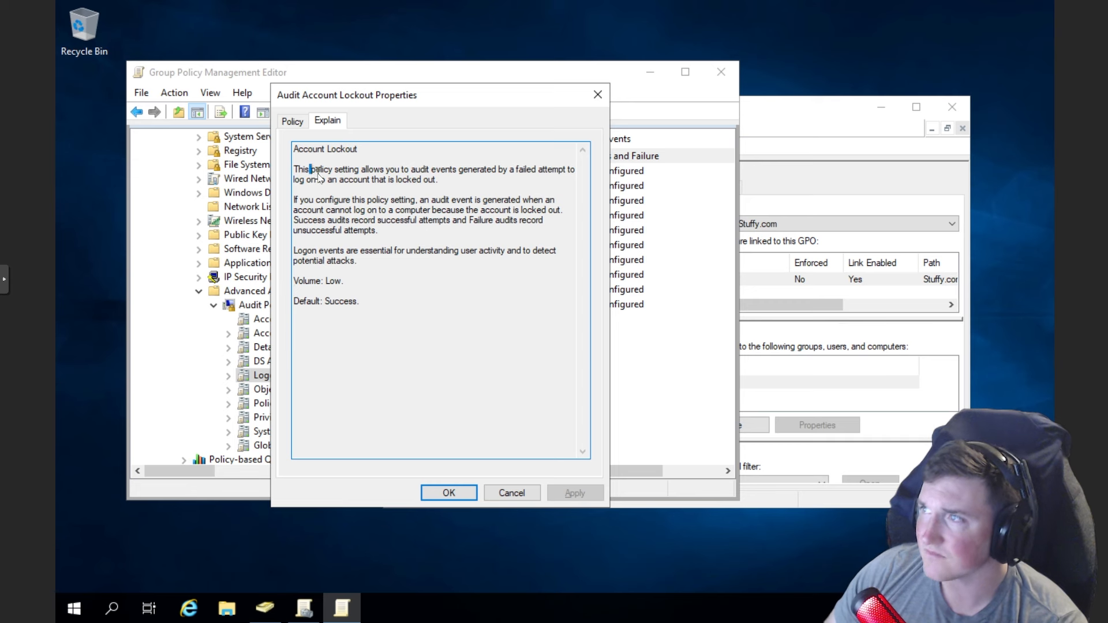
drag(305, 169, 500, 183)
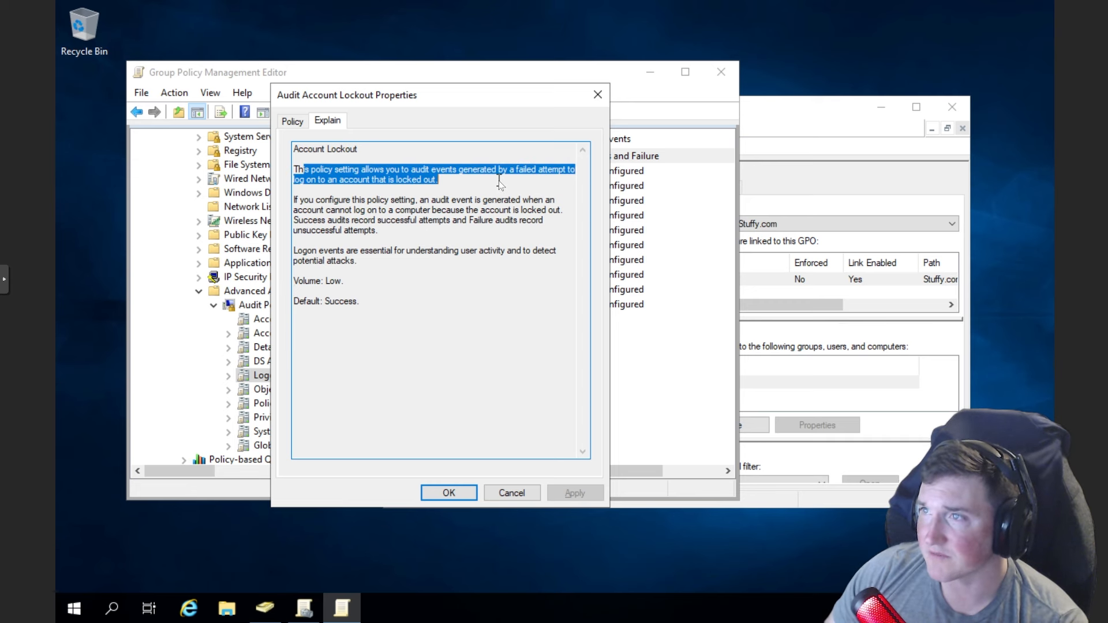
click(494, 191)
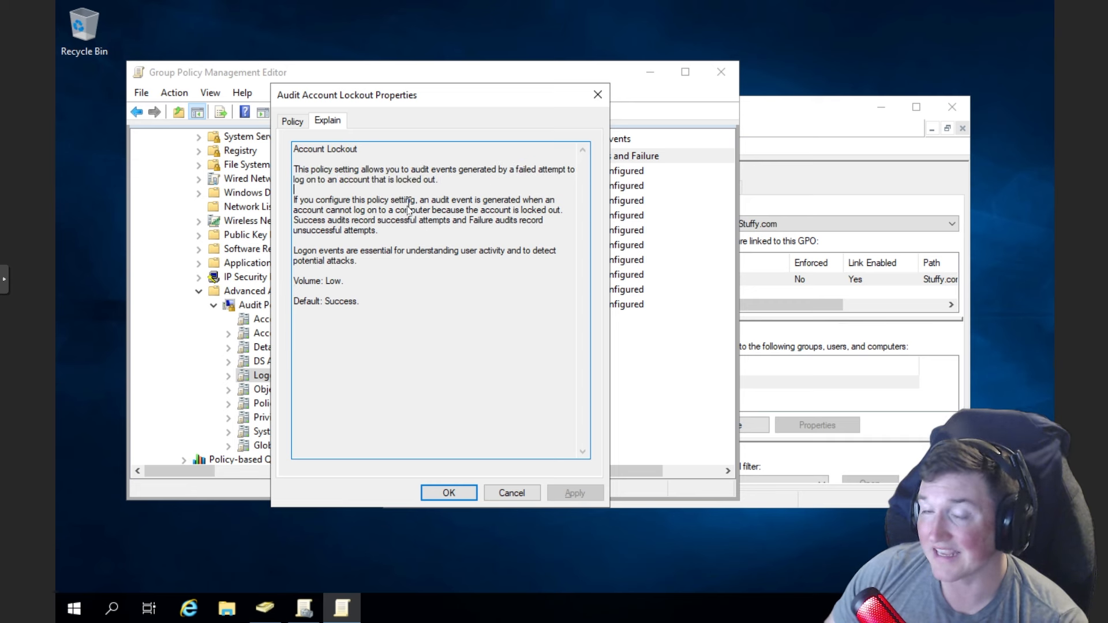
click(297, 123)
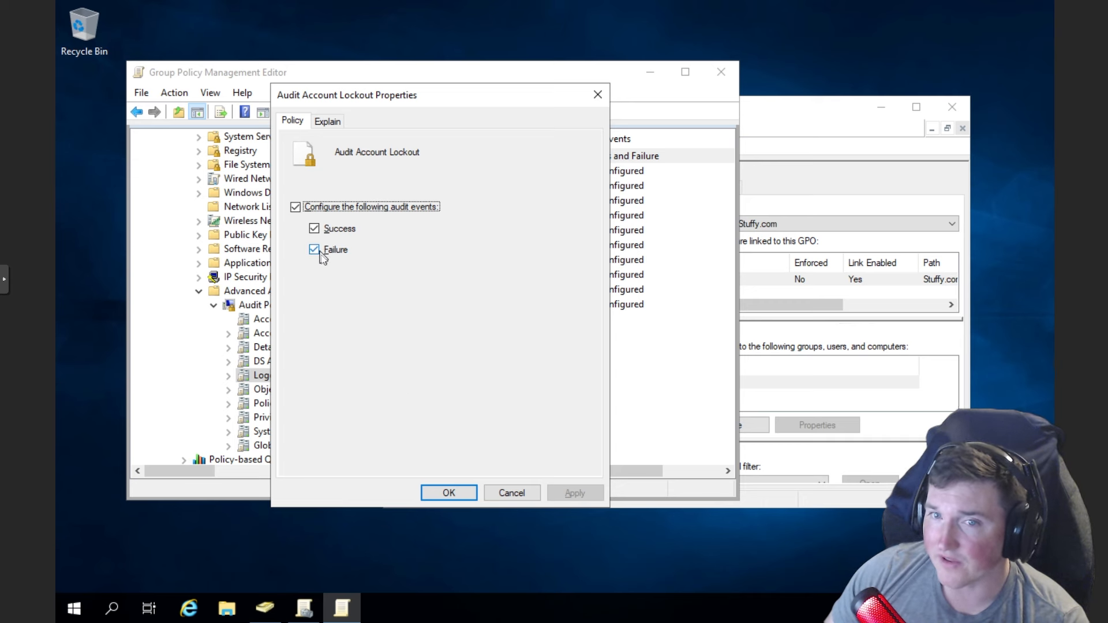
click(455, 494)
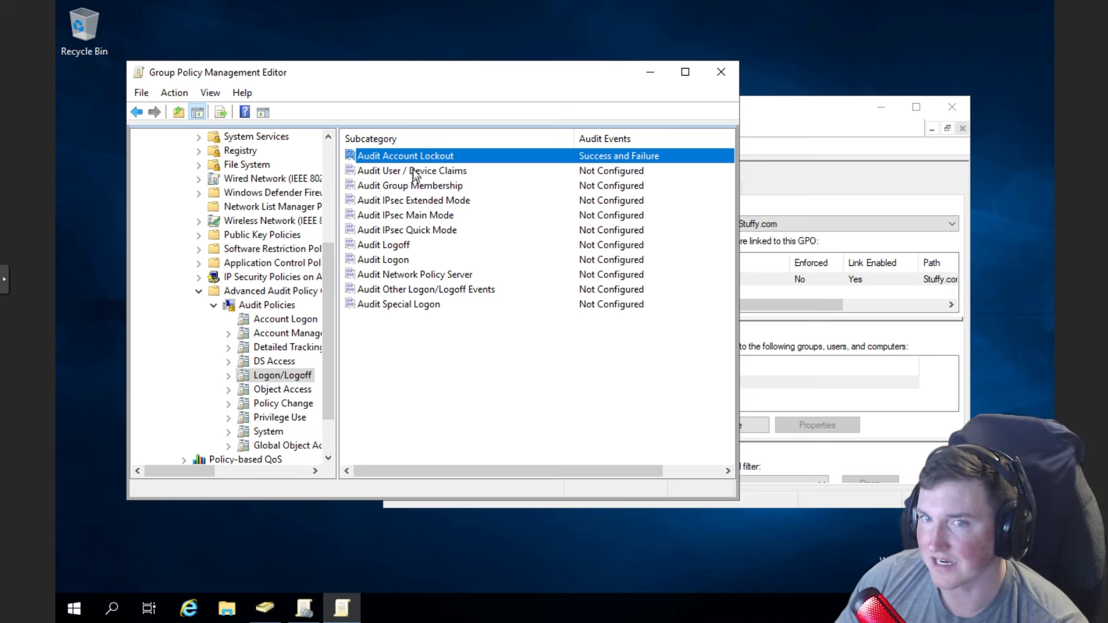
- Configure Audit Logon to audit Success and Failure, apply, and close
click(397, 263)
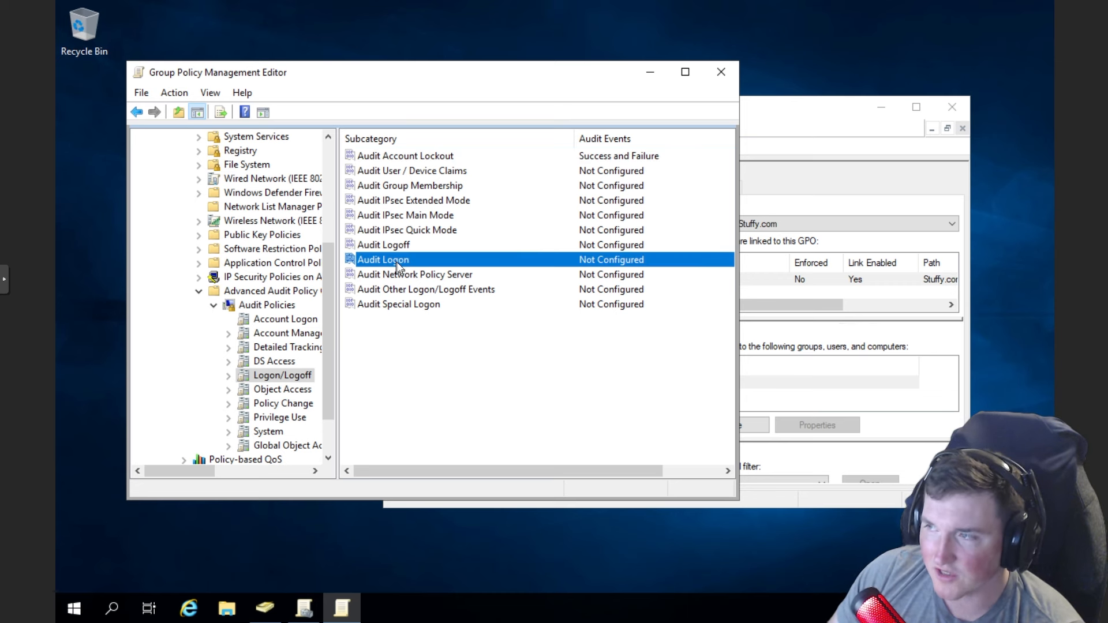
double_click(397, 263)
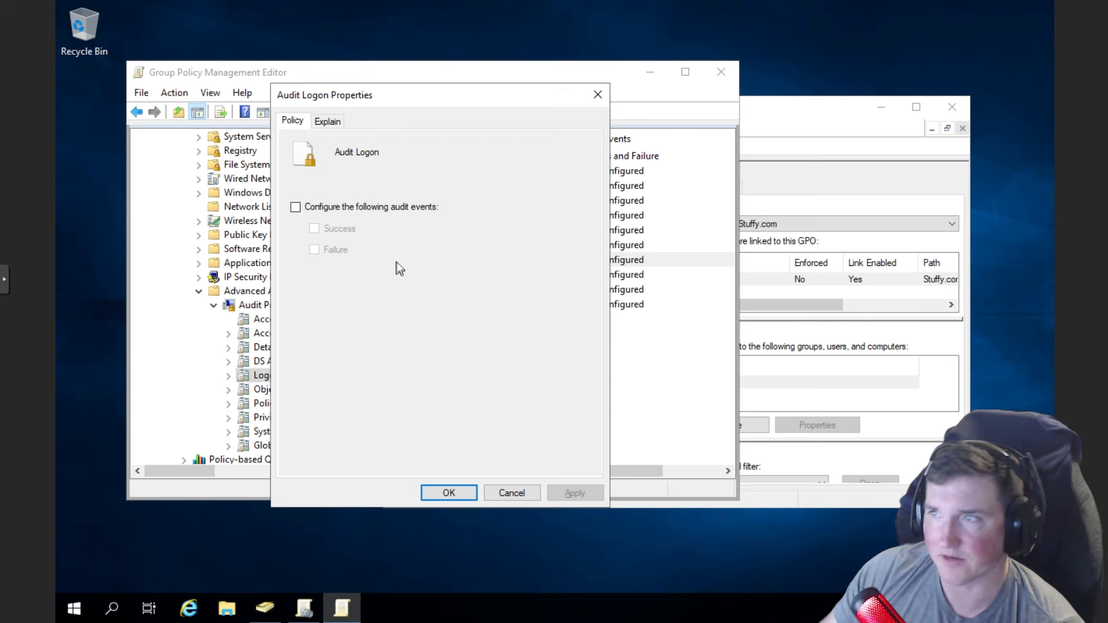
click(295, 207)
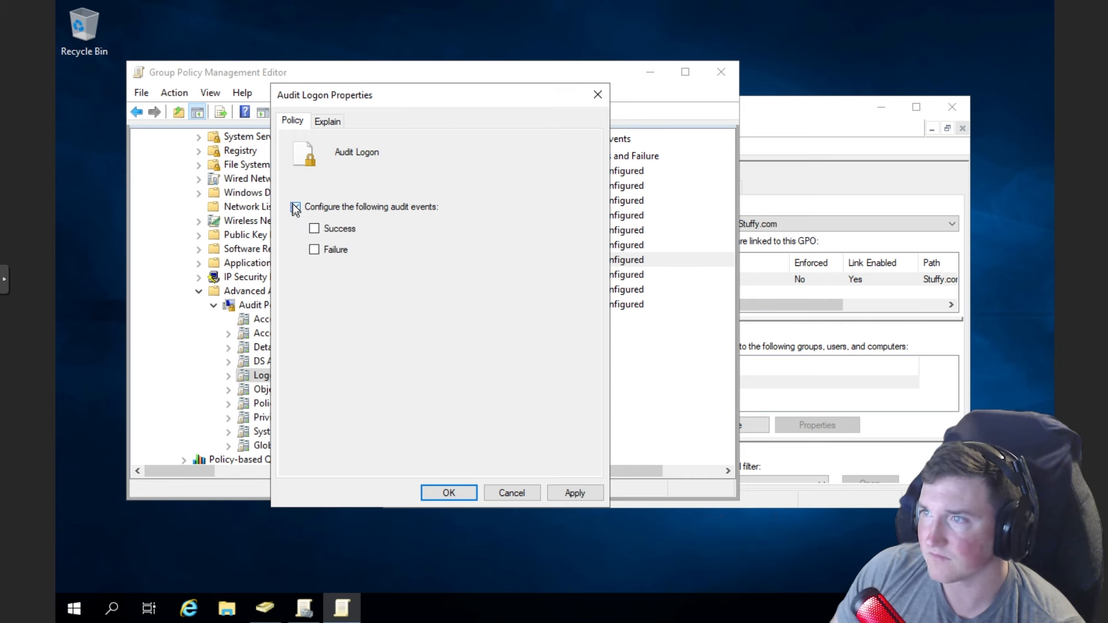
click(314, 249)
click(574, 493)
click(453, 492)
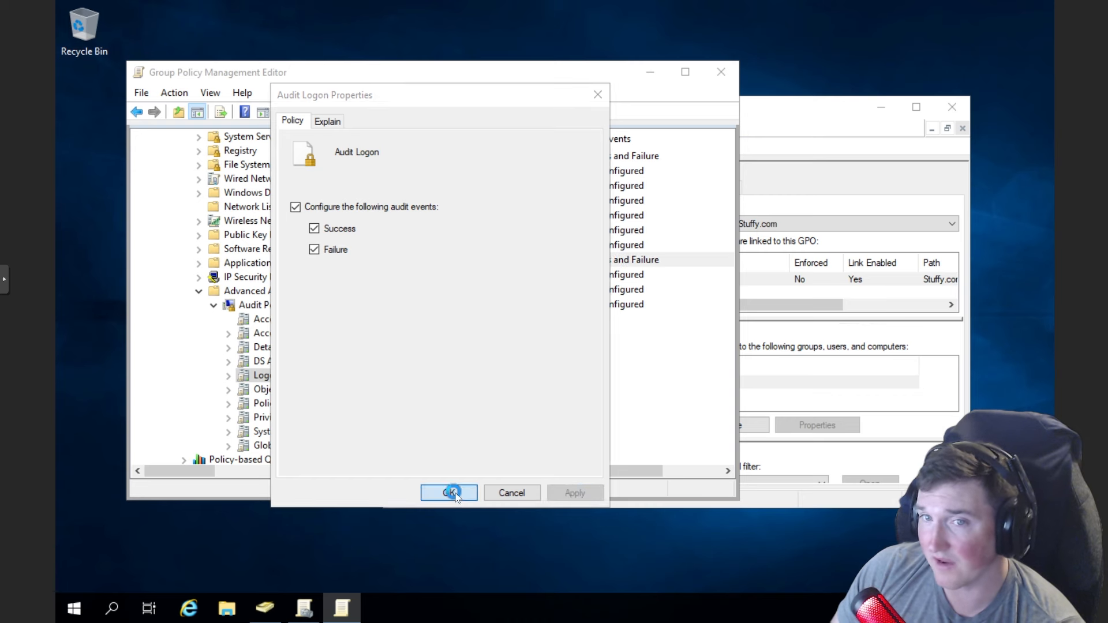
click(449, 493)
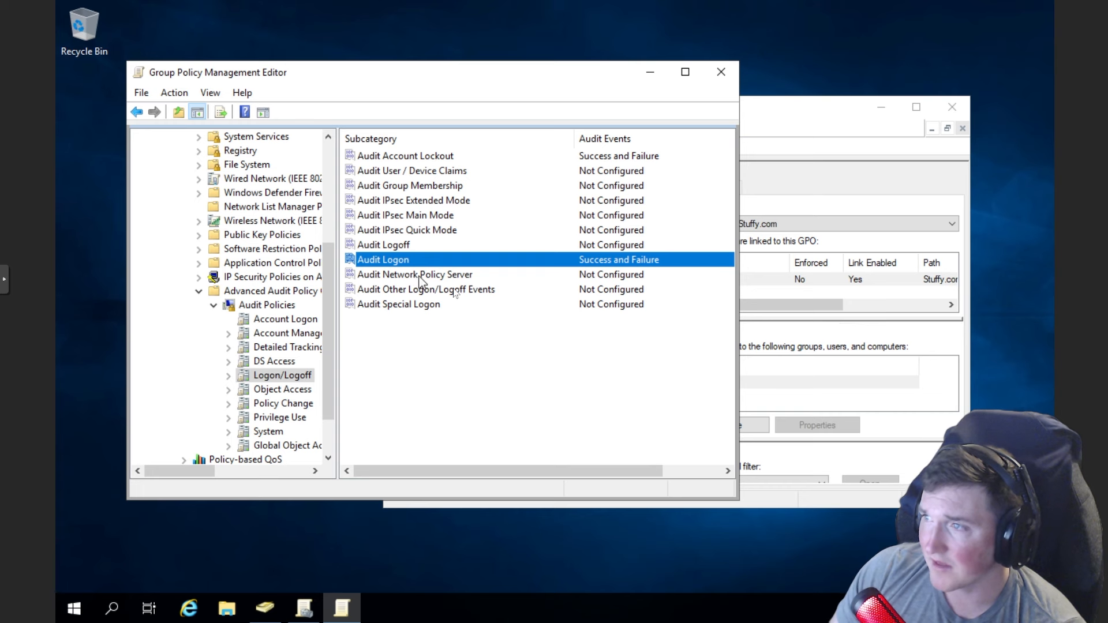
- Read the Other Logon/Logoff Events explanation, then set it to Success and Failure and confirm
double_click(462, 290)
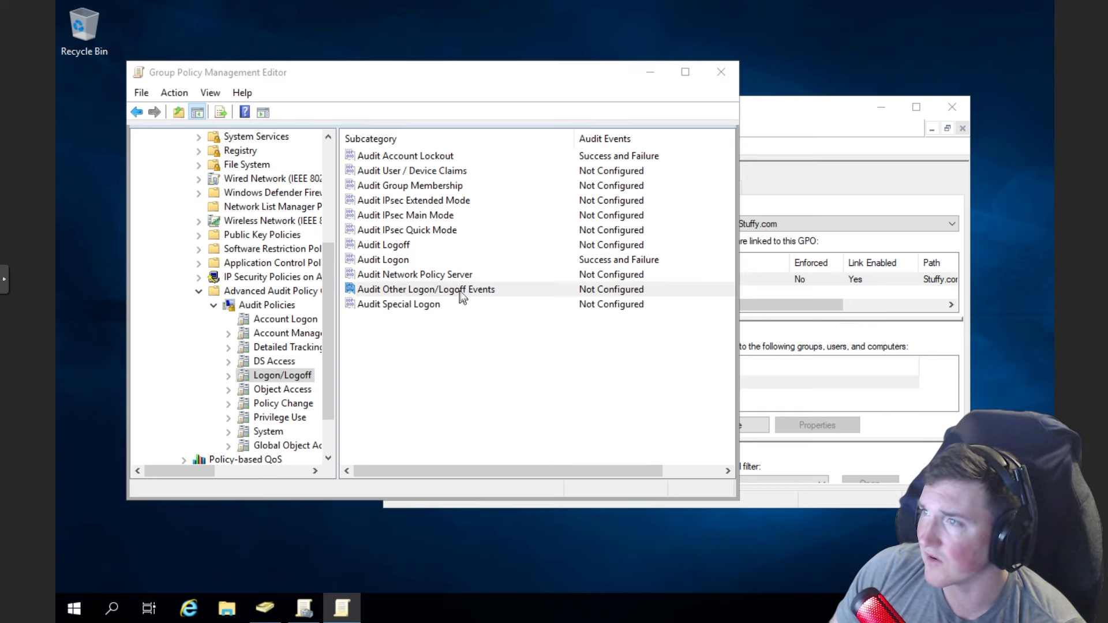
click(325, 122)
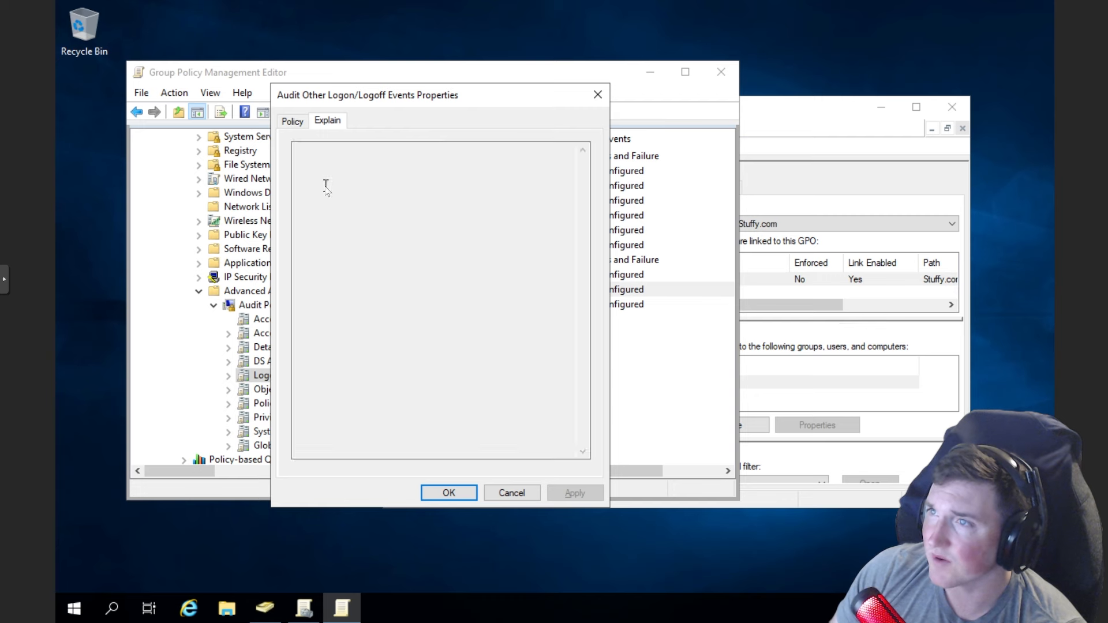
drag(311, 169, 455, 213)
click(358, 221)
click(458, 233)
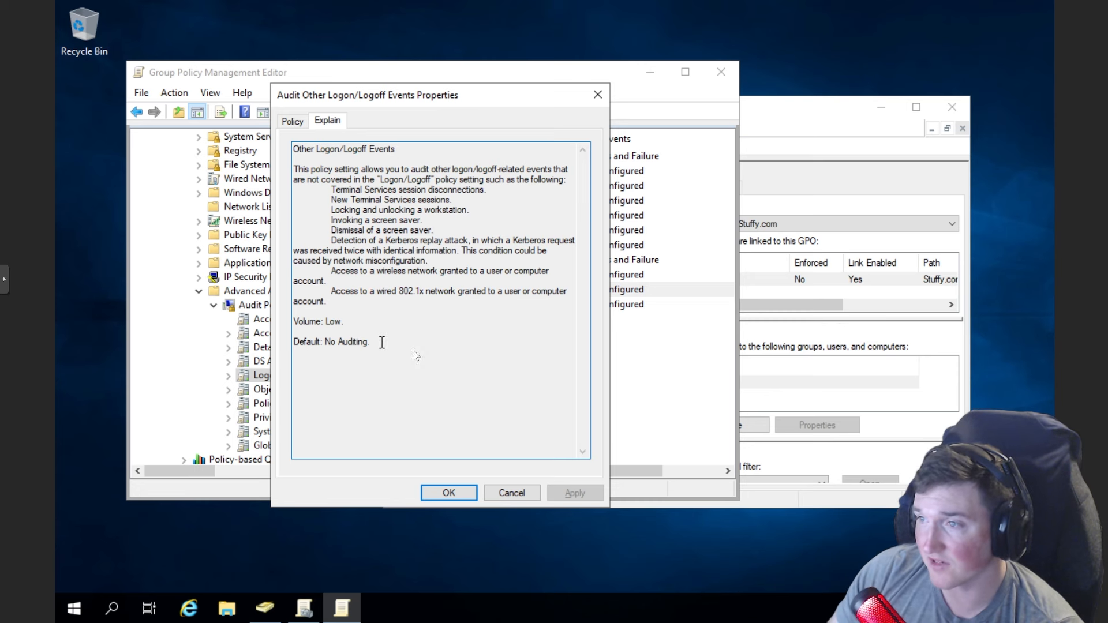
click(294, 120)
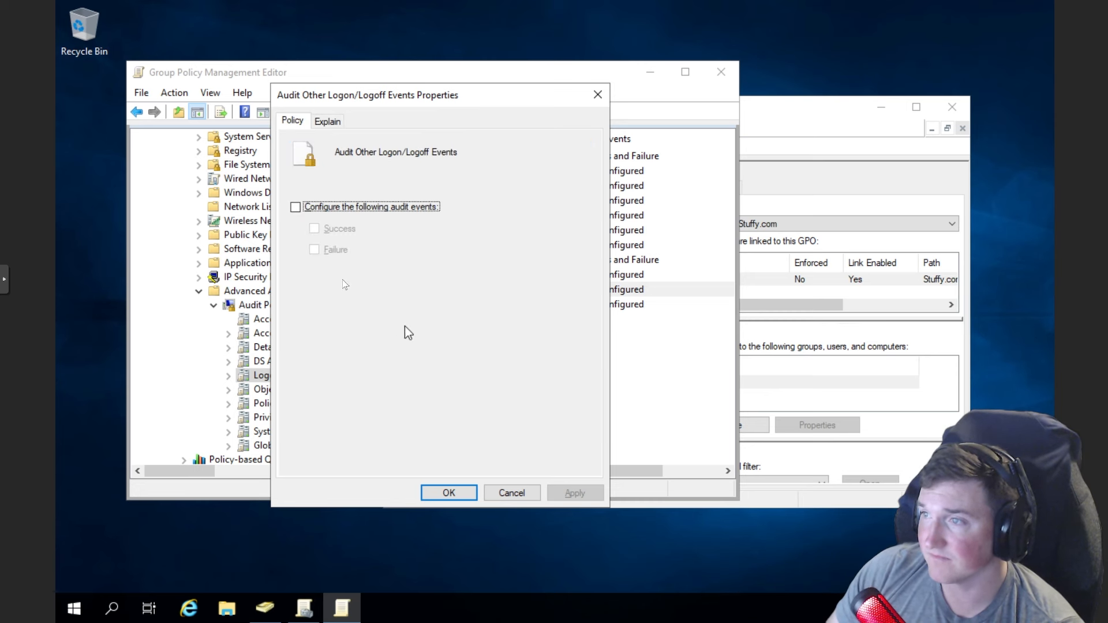
click(303, 209)
click(314, 228)
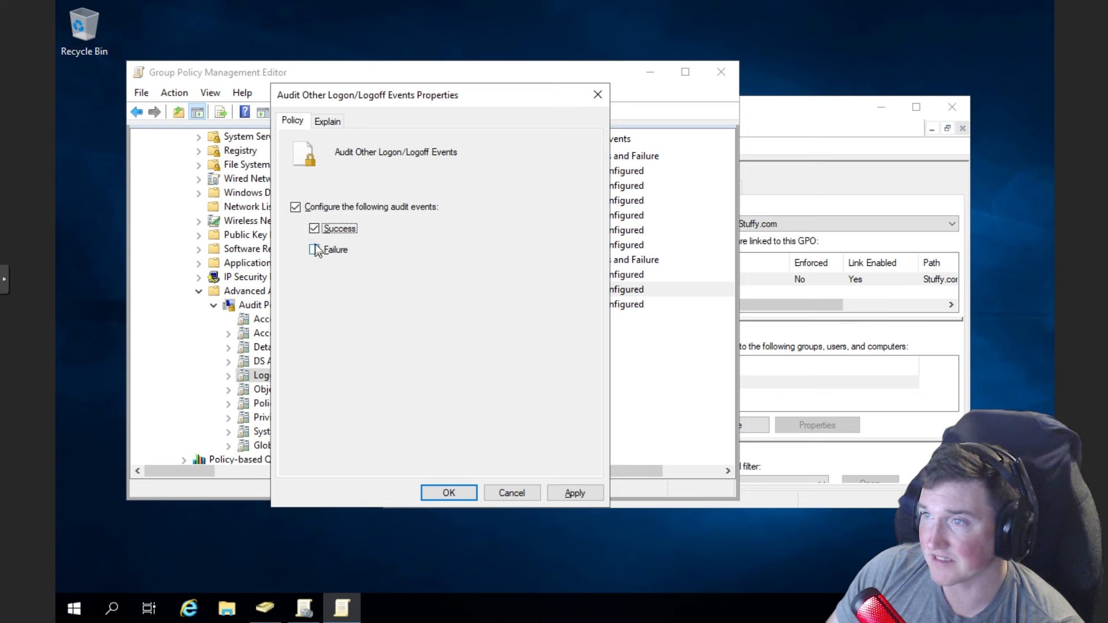
click(314, 250)
click(571, 493)
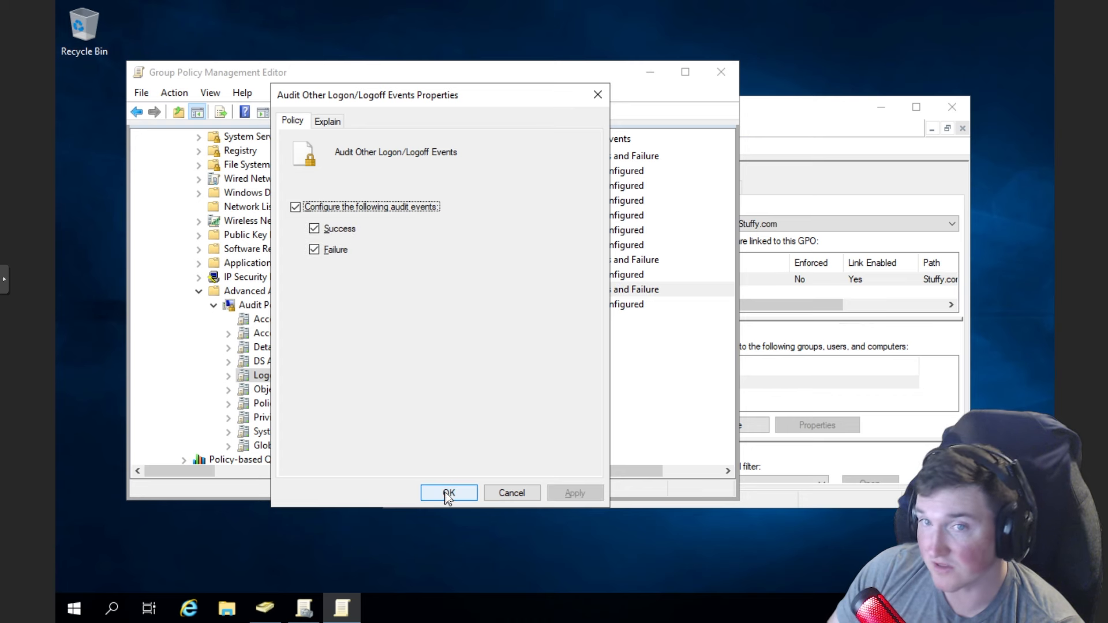
click(448, 492)
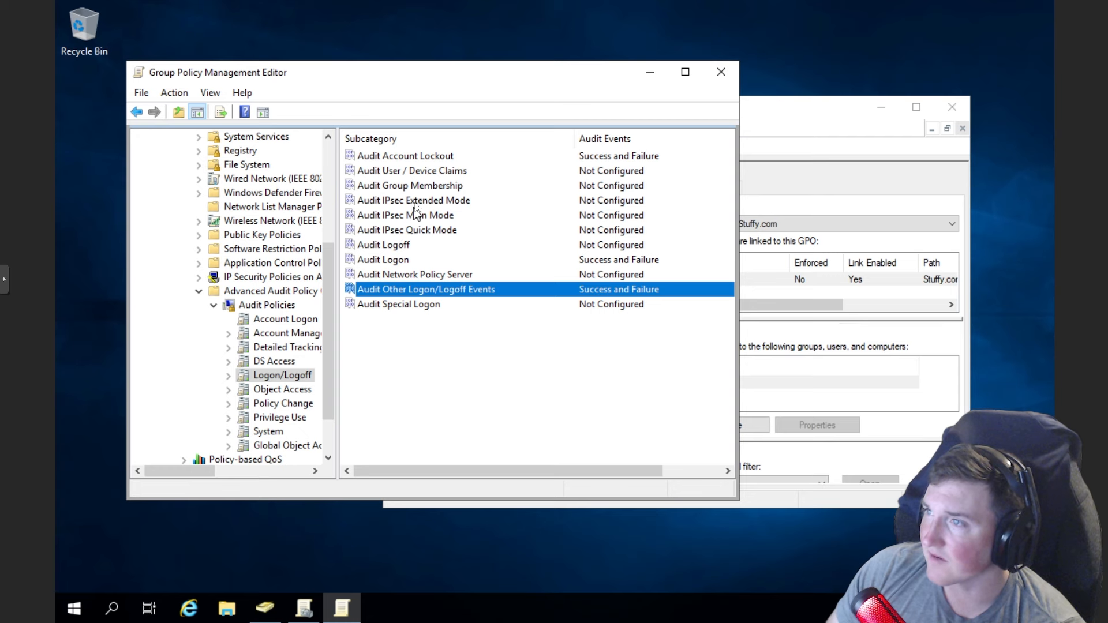
double_click(414, 187)
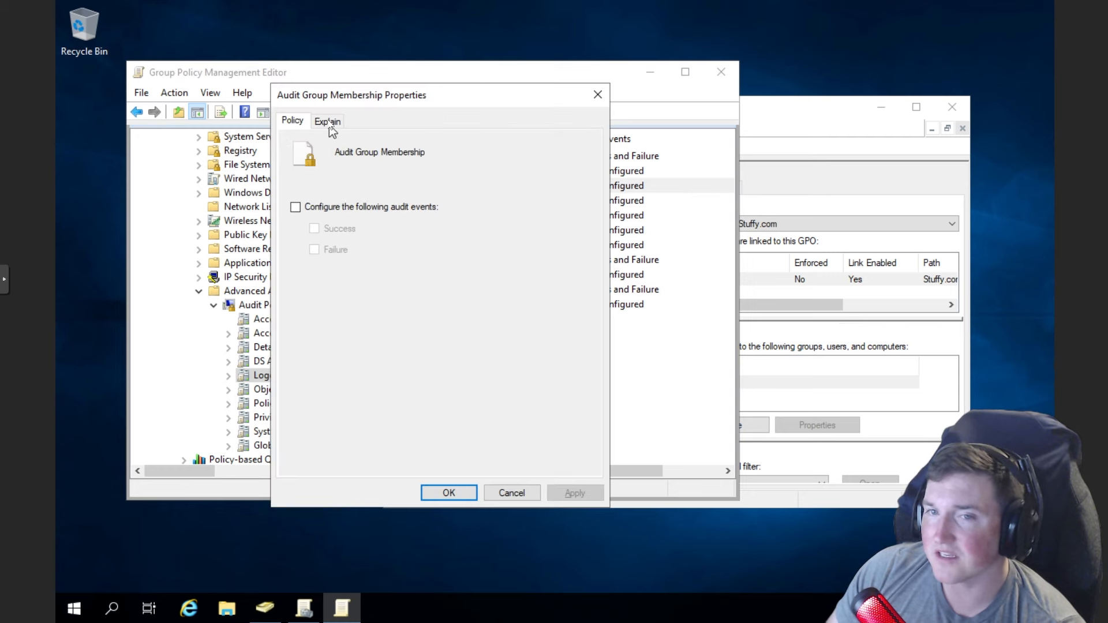
click(329, 127)
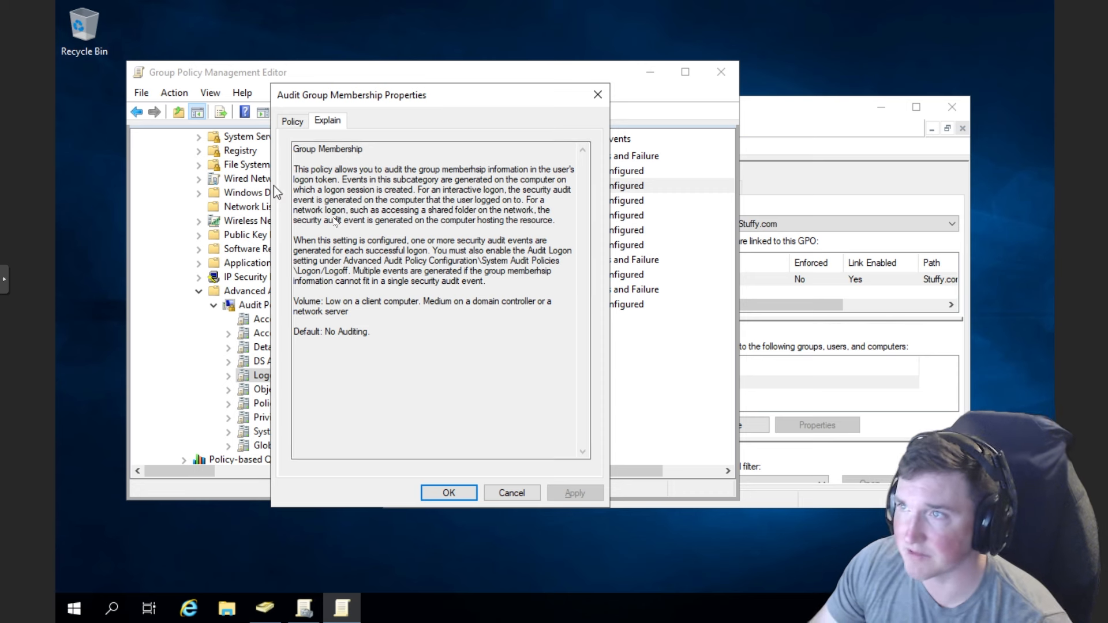
drag(361, 169, 475, 183)
click(480, 211)
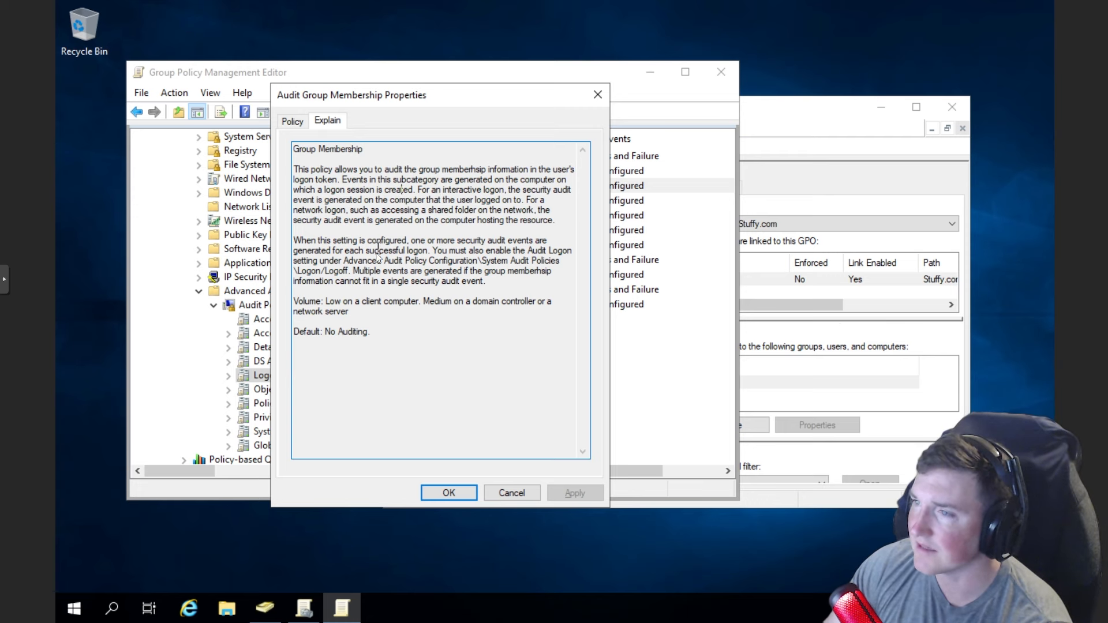
click(510, 494)
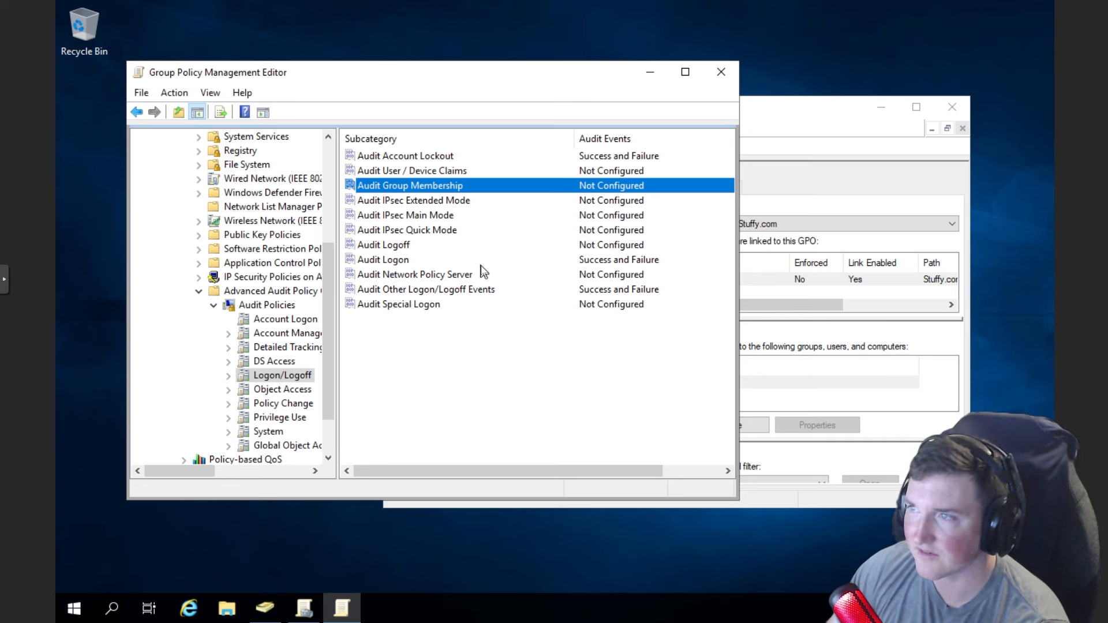
- View Policy Change, collapse Security Settings, and switch to the console's Stuffy.com Status page
click(268, 403)
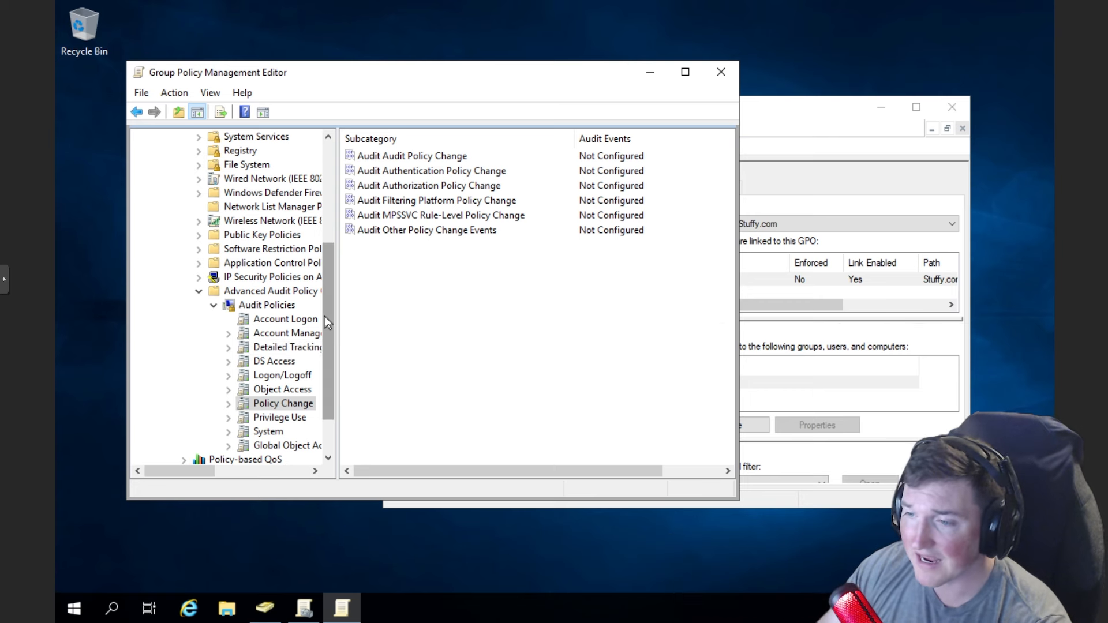
drag(324, 316, 336, 250)
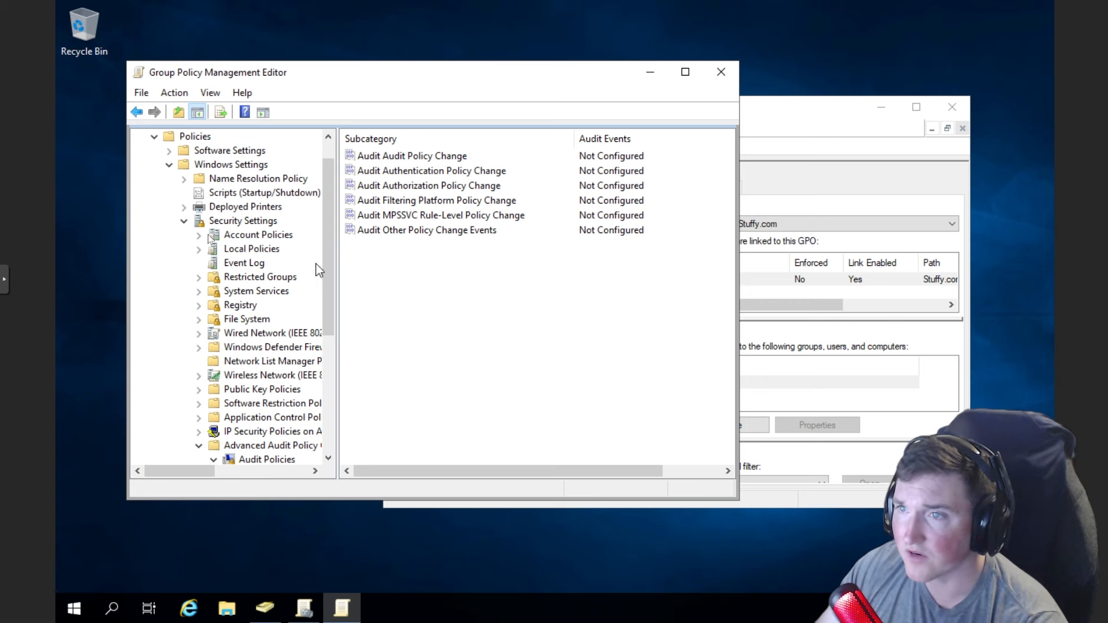
click(184, 221)
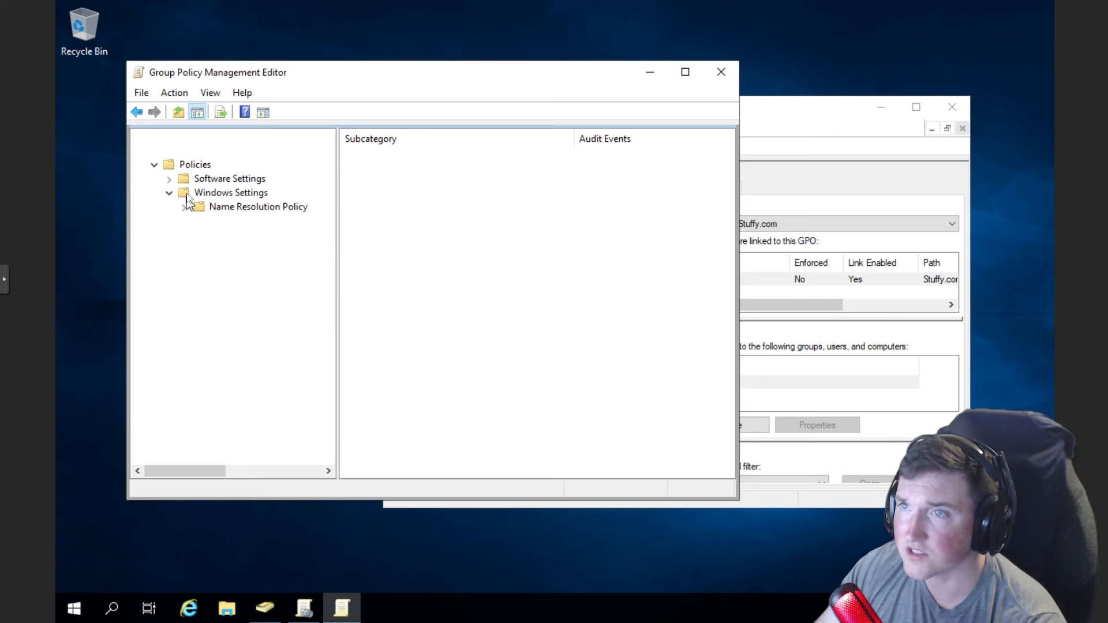
click(753, 103)
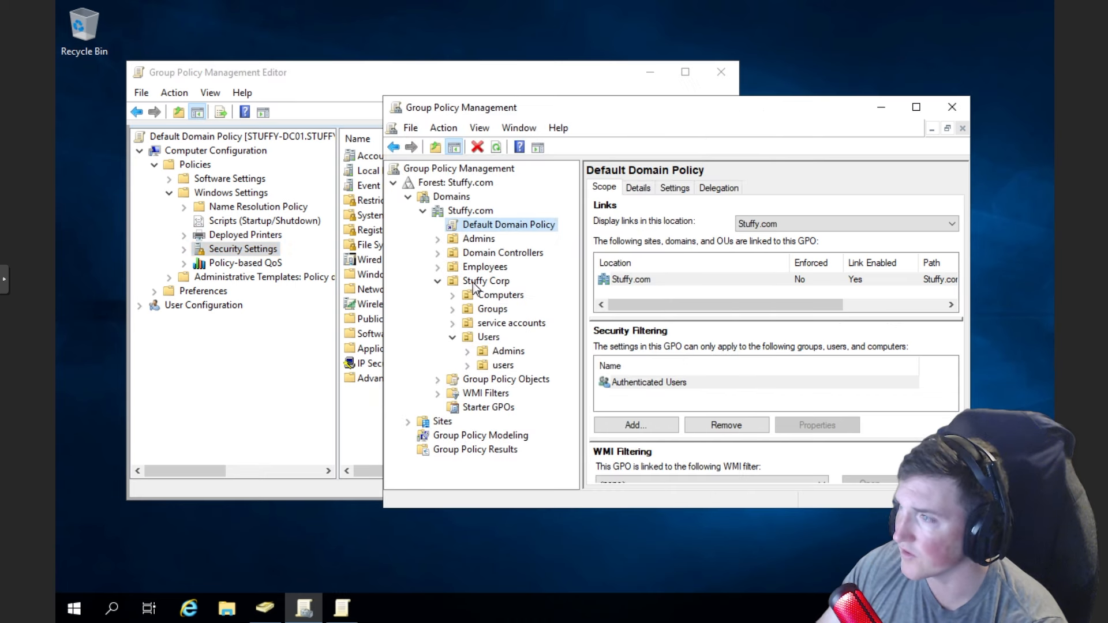
click(468, 212)
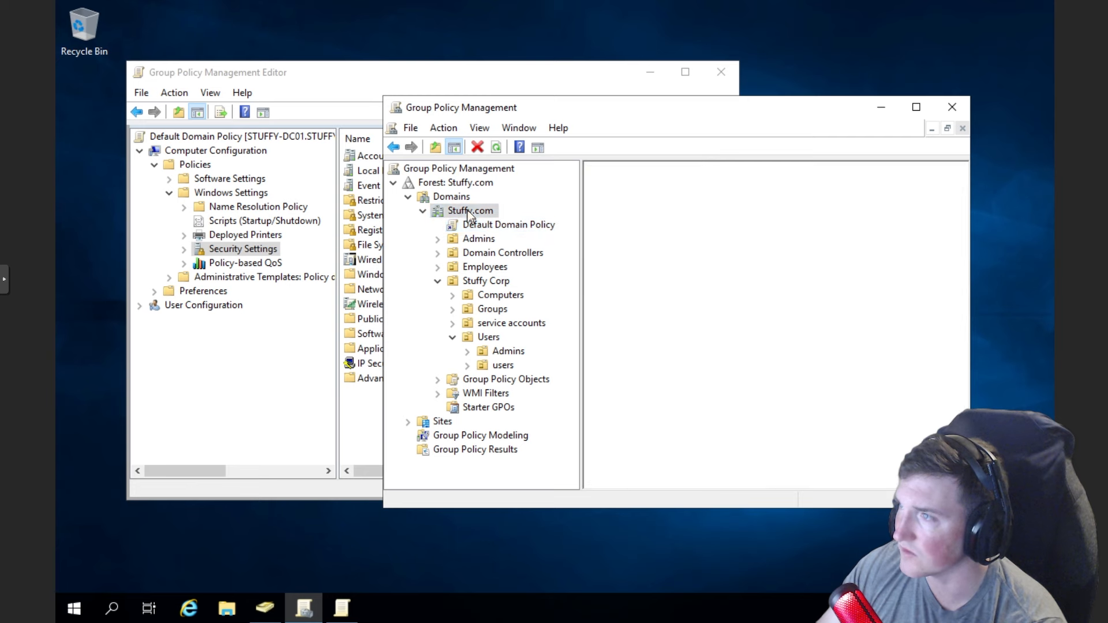
click(481, 283)
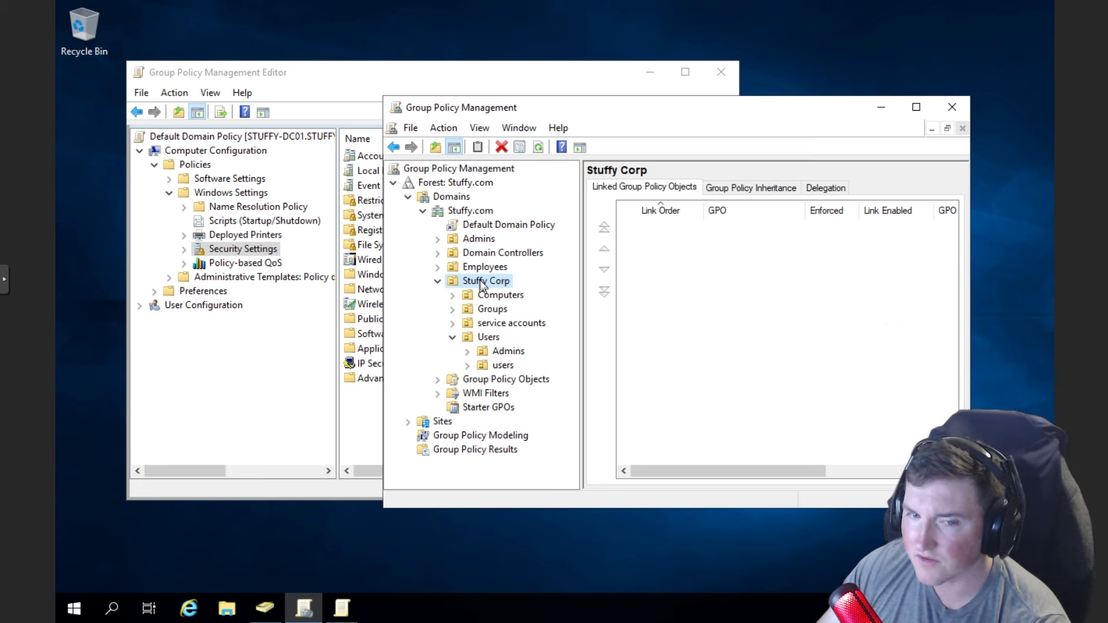
right_click(480, 281)
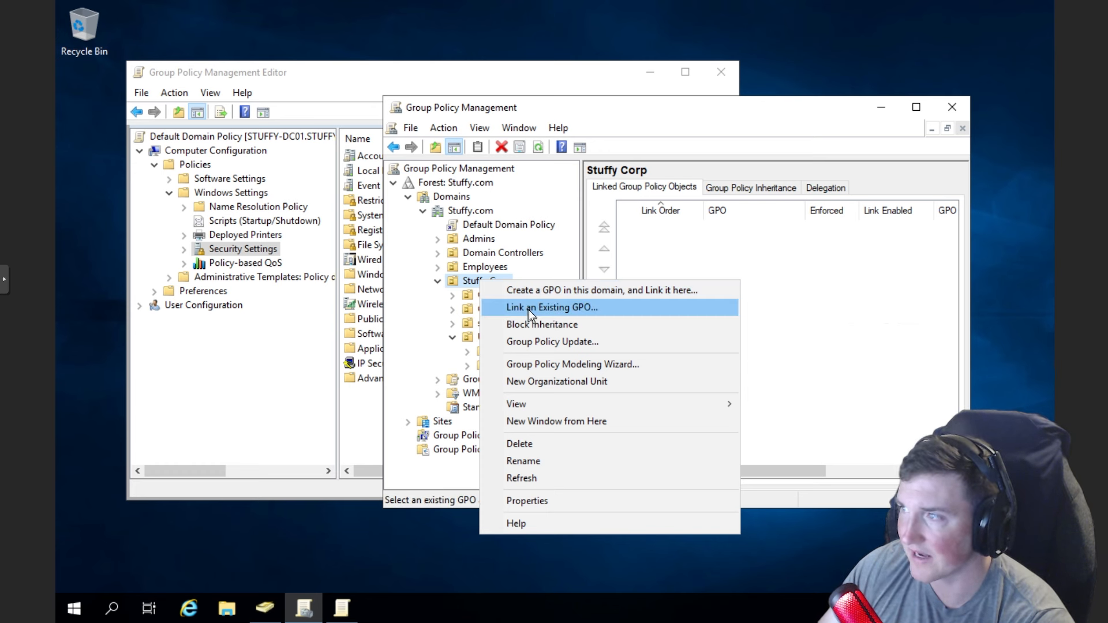
click(465, 283)
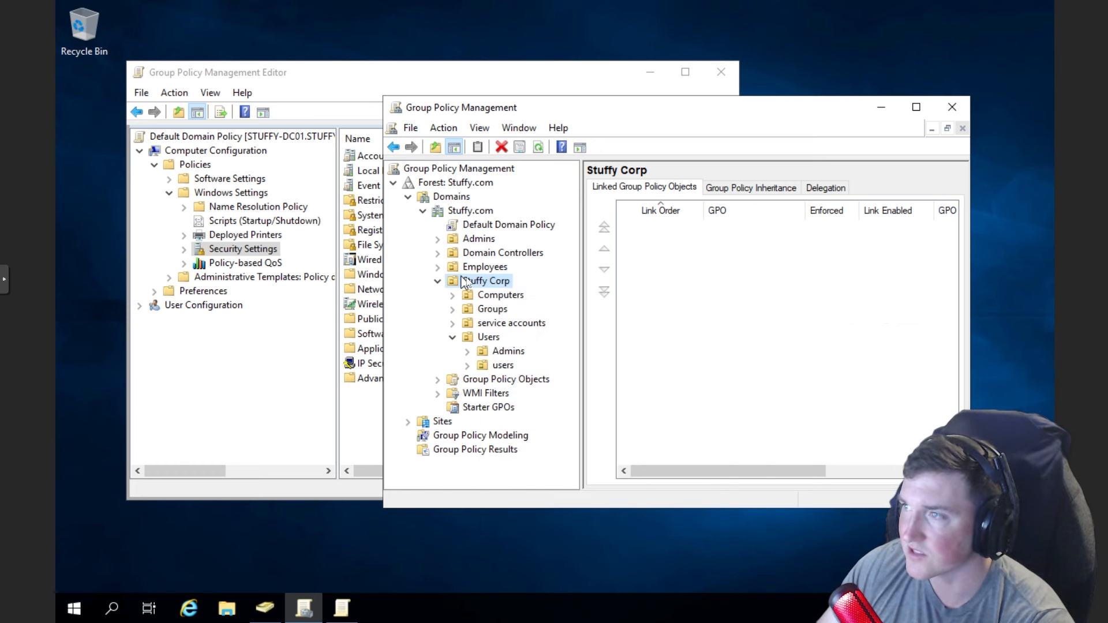
click(510, 228)
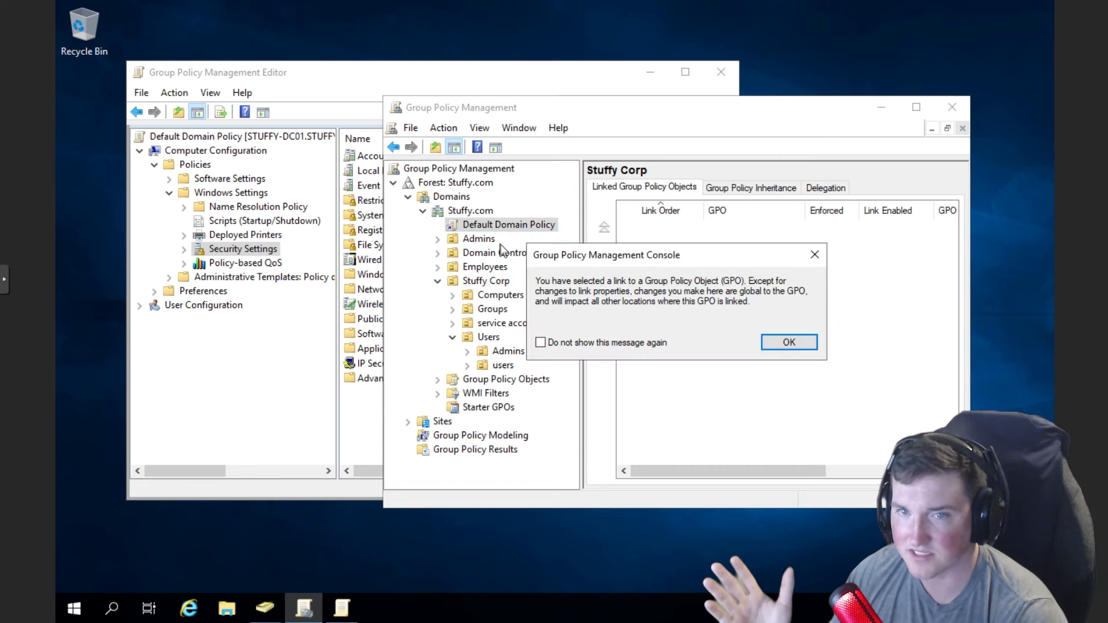
click(786, 341)
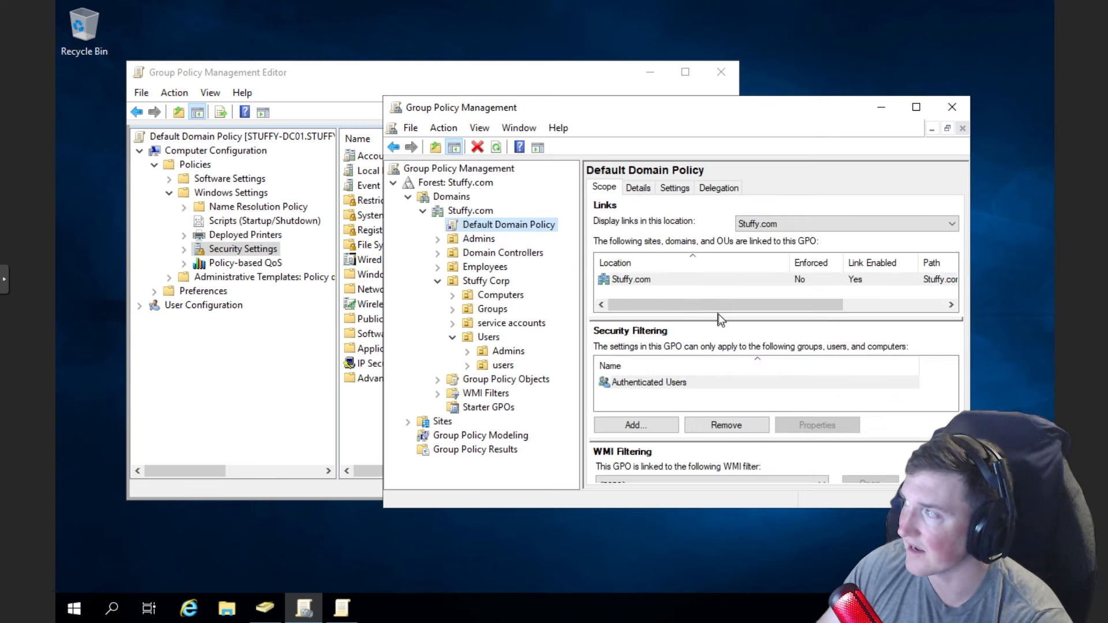
drag(722, 305, 612, 312)
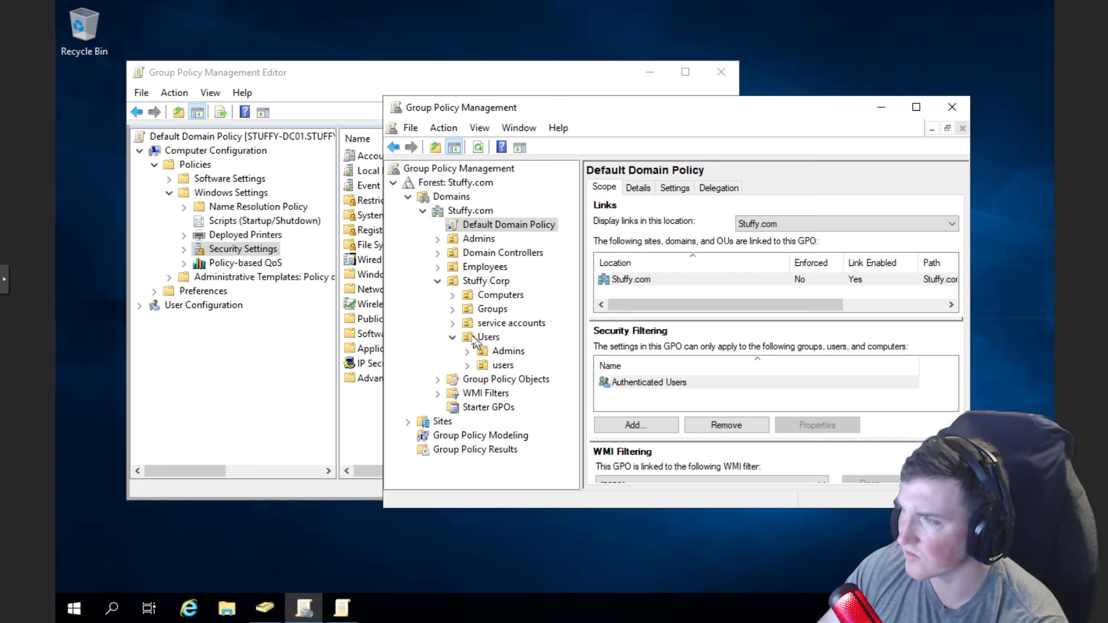
- Start a new GPO linked to the workstations OU, named 'workstation GPO' with no Starter GPO
click(454, 337)
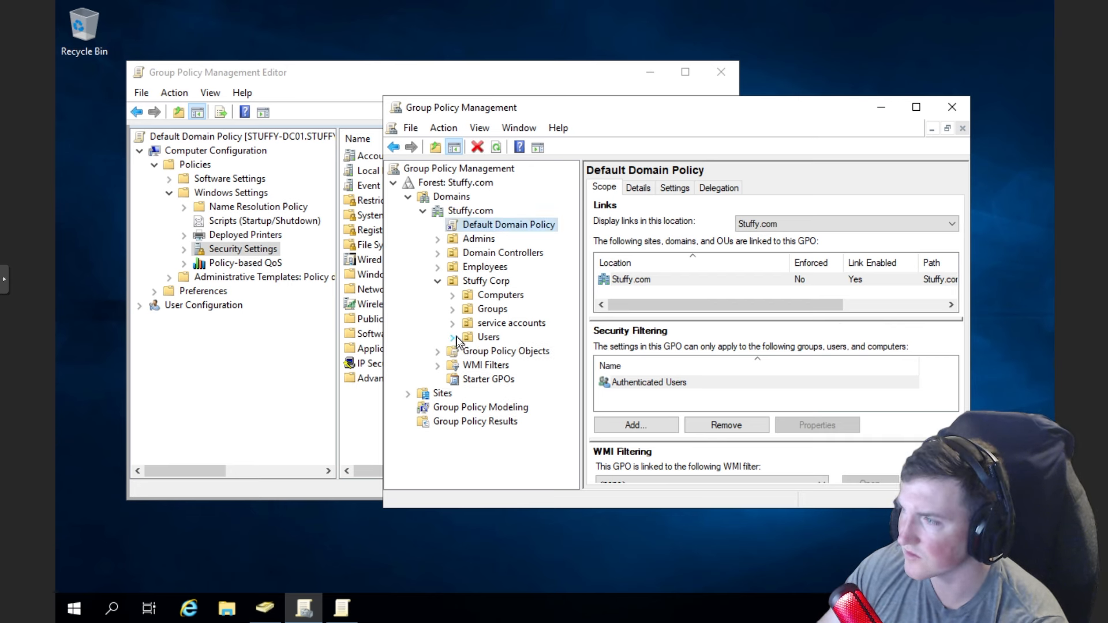
click(452, 295)
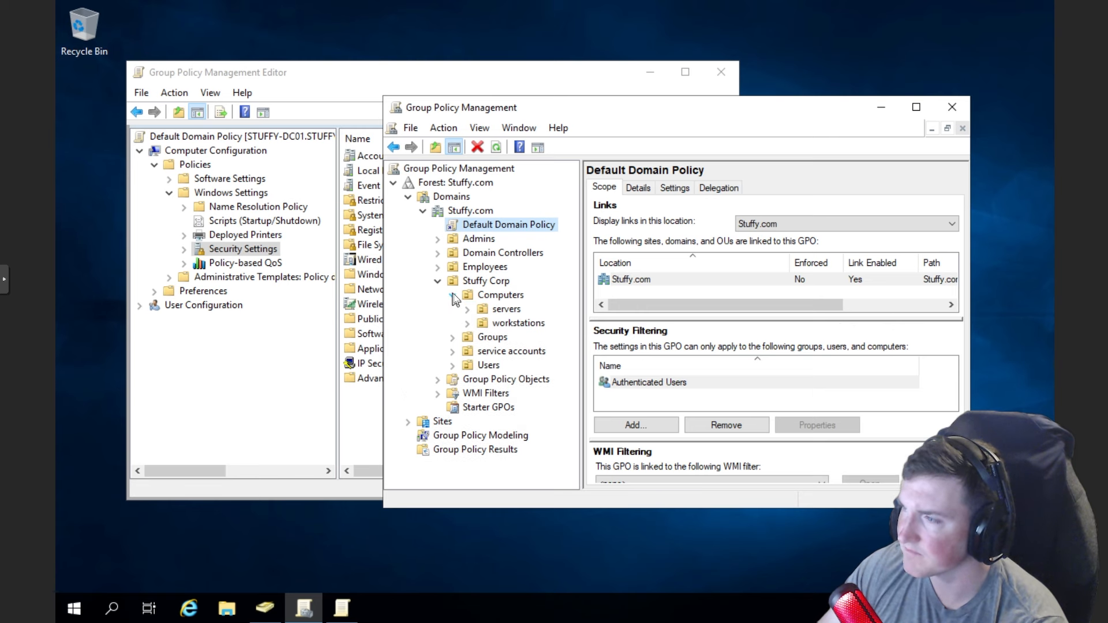
click(502, 325)
right_click(500, 322)
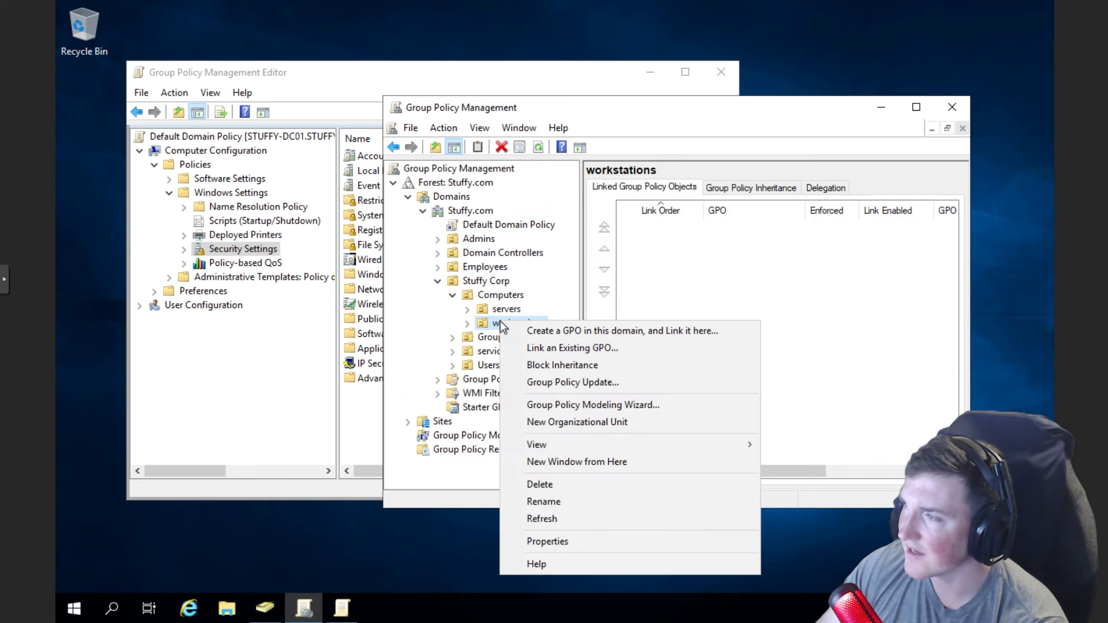
click(544, 331)
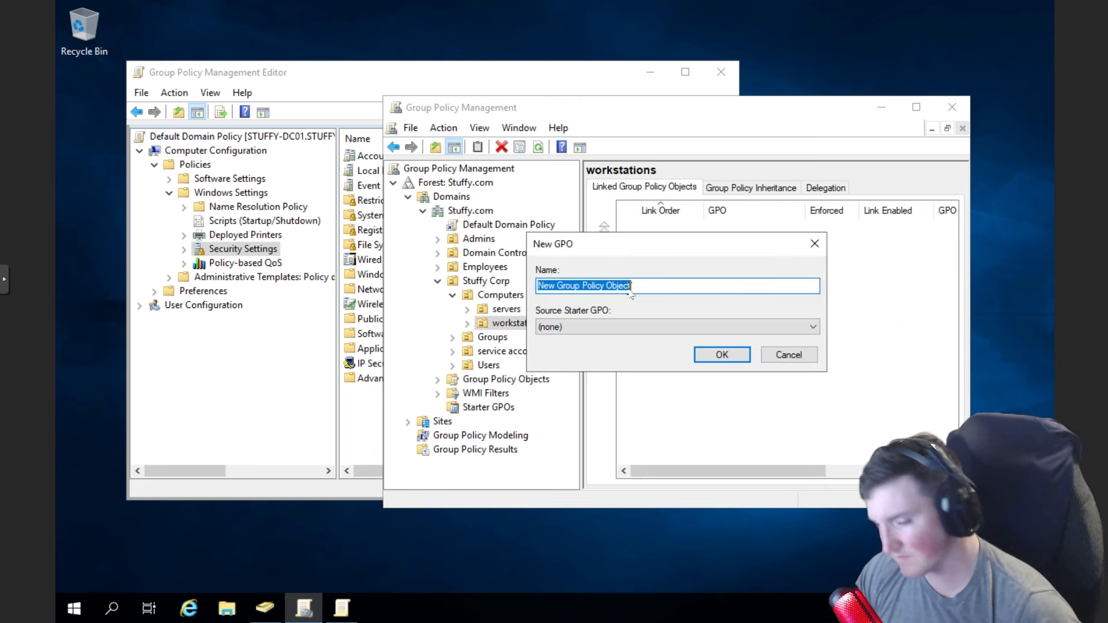
key(BackSpace)
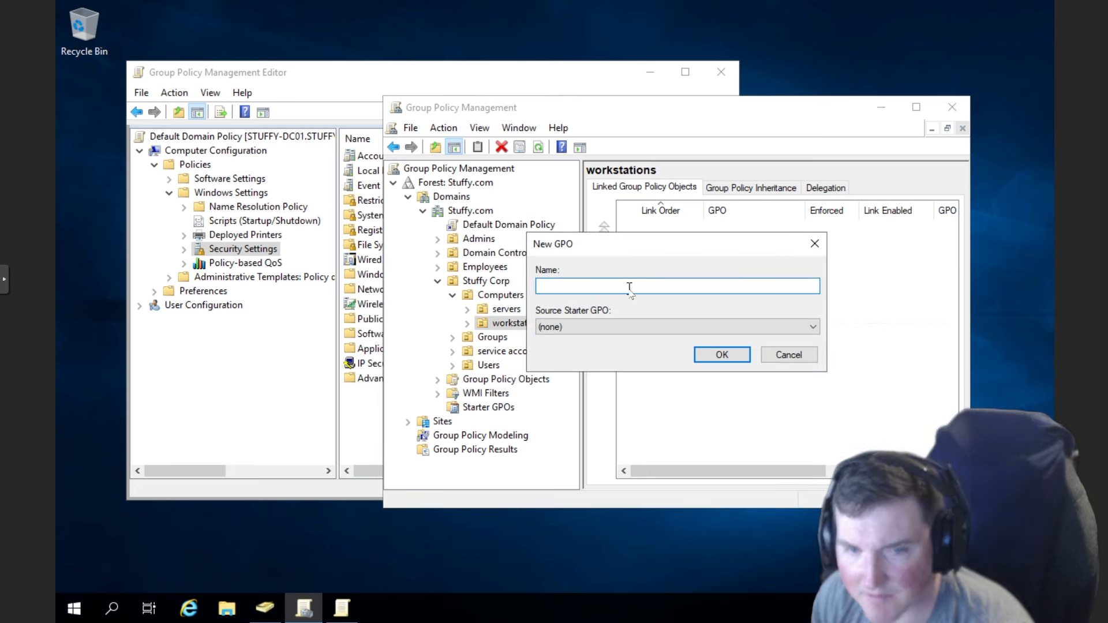
text(workstation GPO)
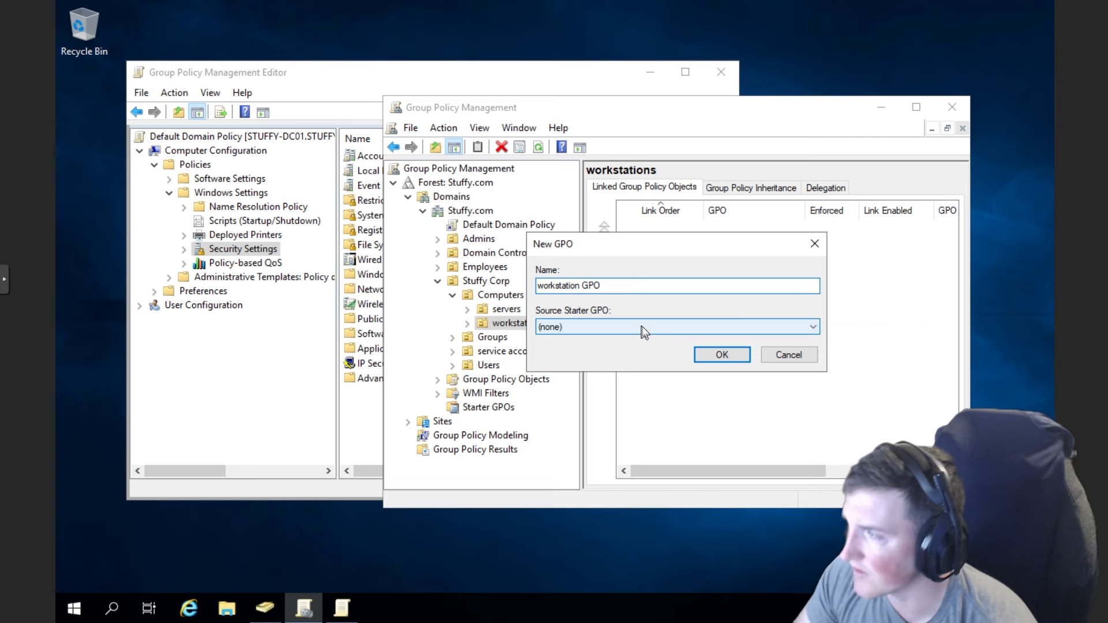
click(702, 328)
click(701, 328)
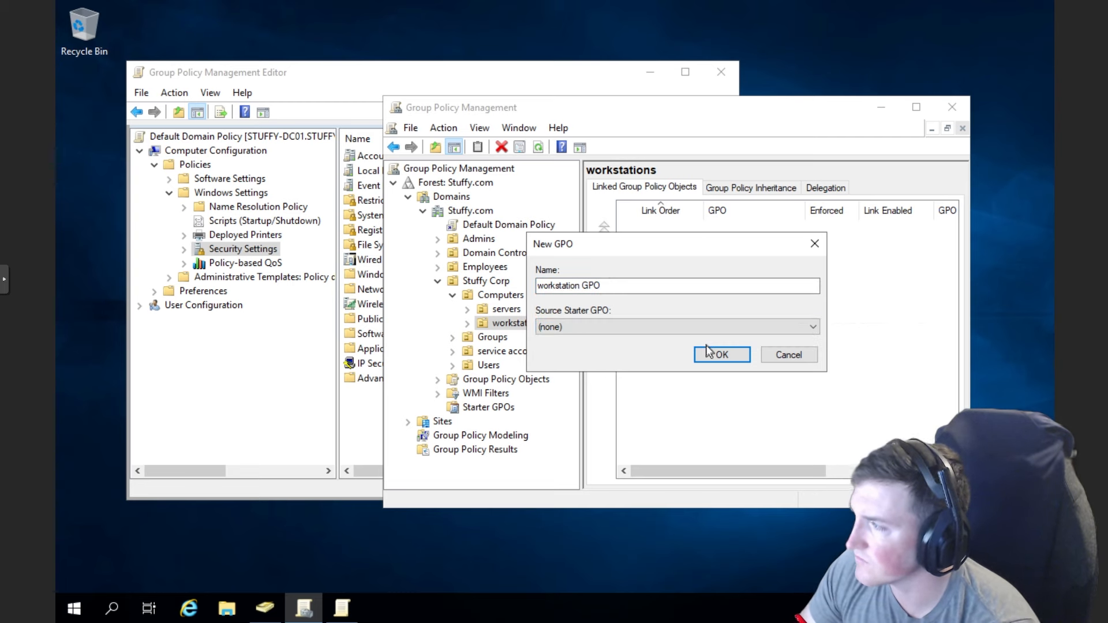
- Confirm creating workstation GPO and bring up its context menu under workstations
click(705, 351)
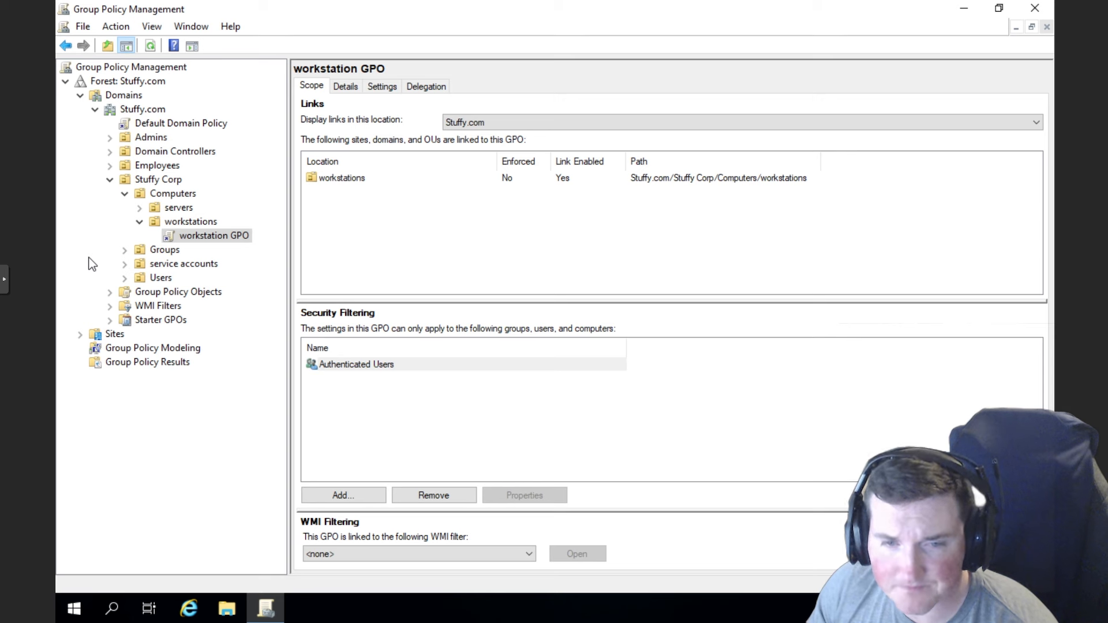
right_click(202, 239)
- Edit workstation GPO and expand Windows Settings through to Local Policies, widening the tree
click(235, 241)
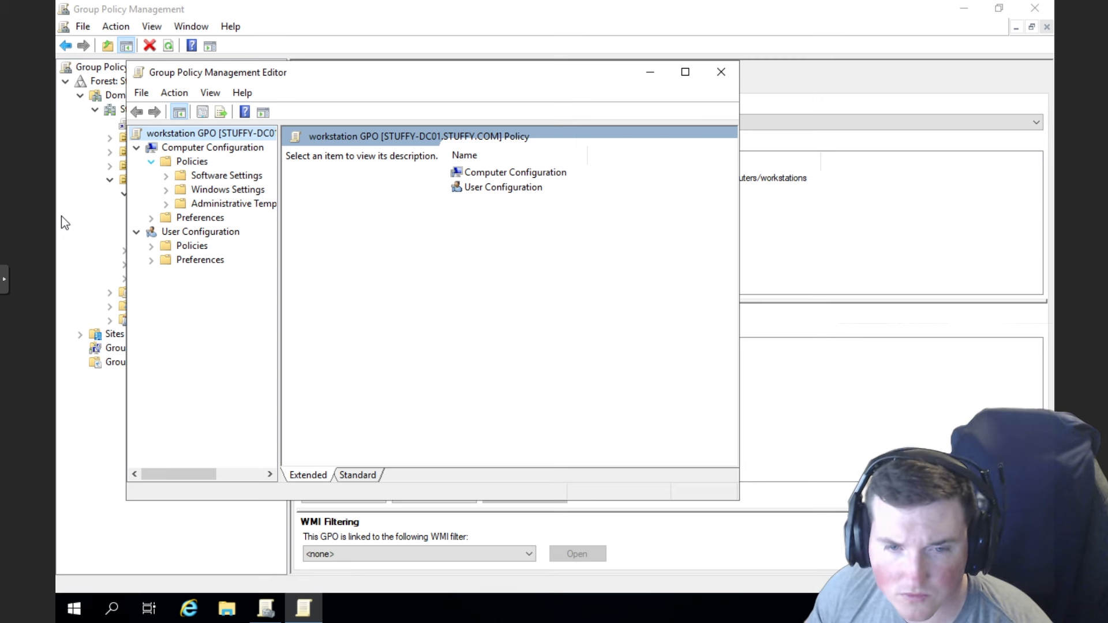
click(166, 190)
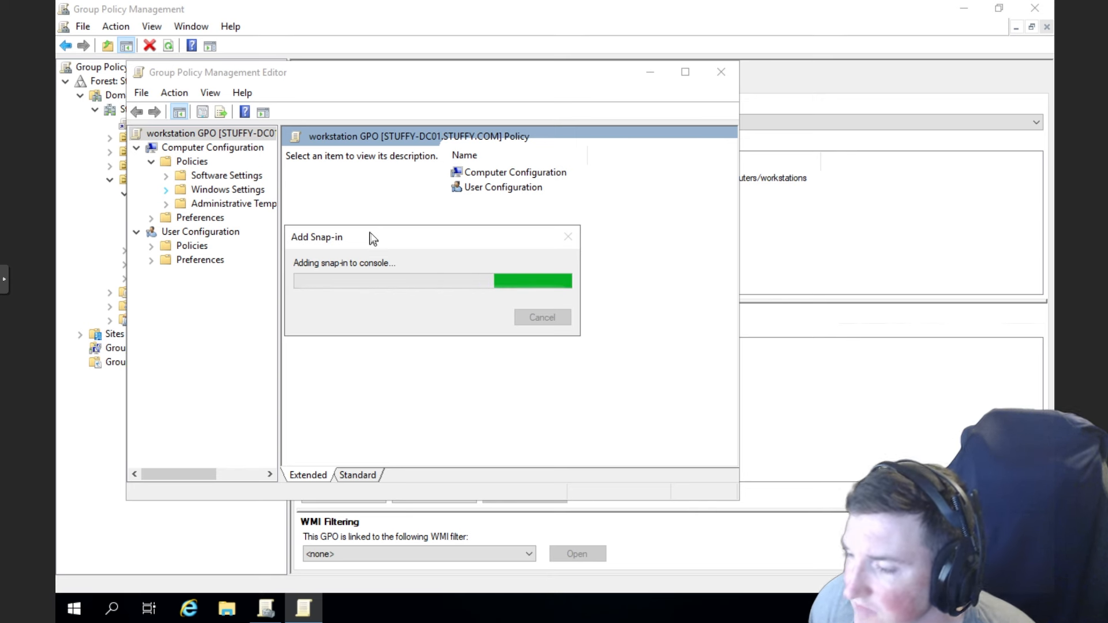
click(165, 190)
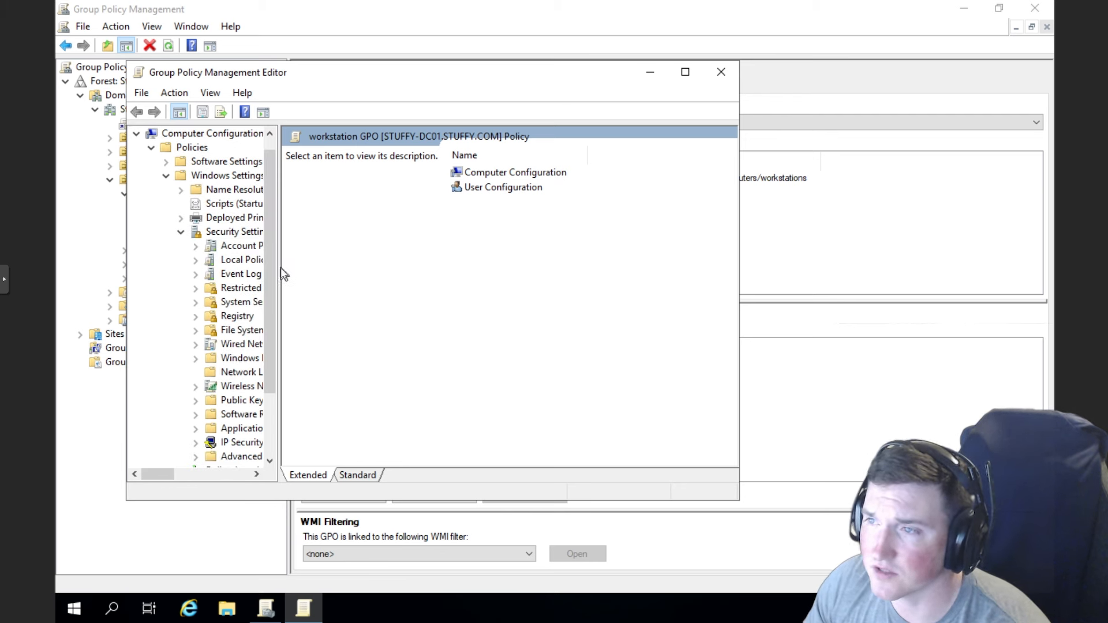
drag(279, 272, 337, 263)
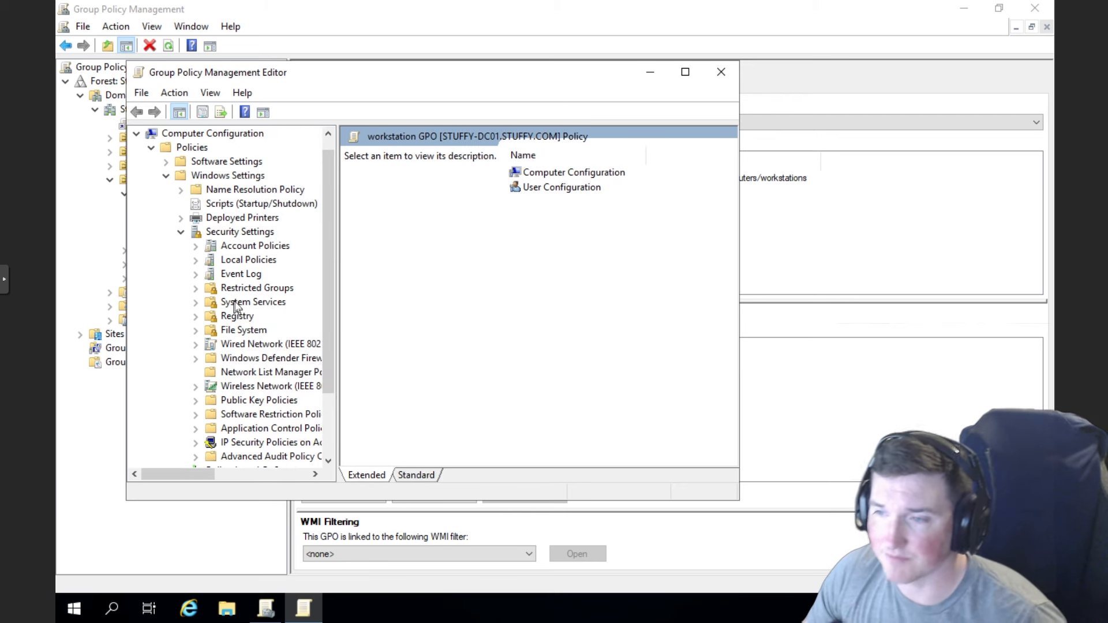
scroll(260, 346, down, 1)
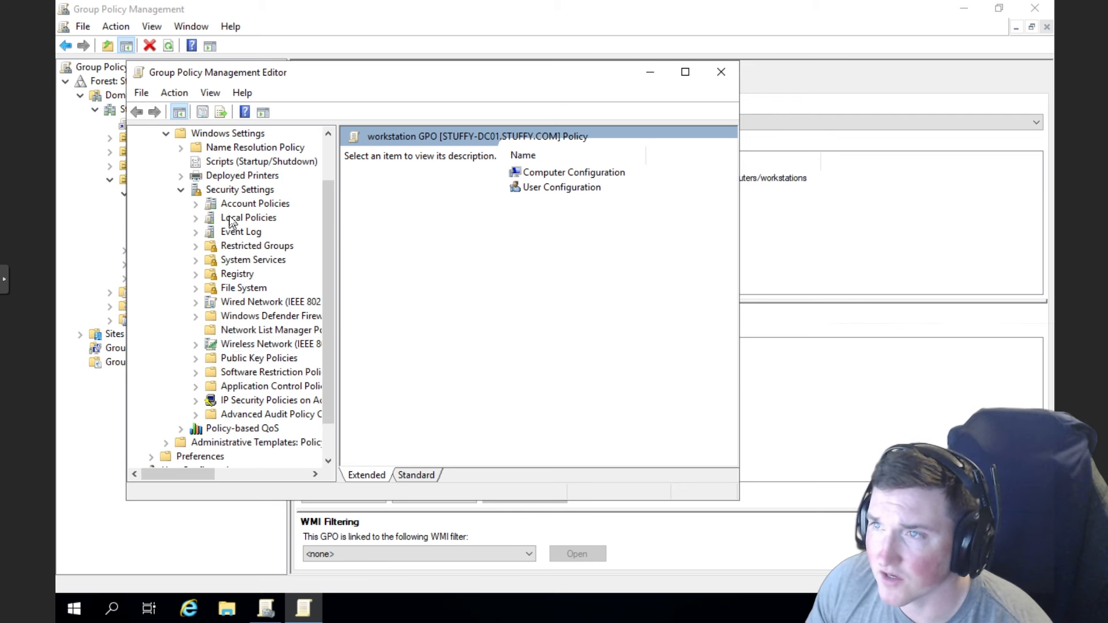
click(196, 218)
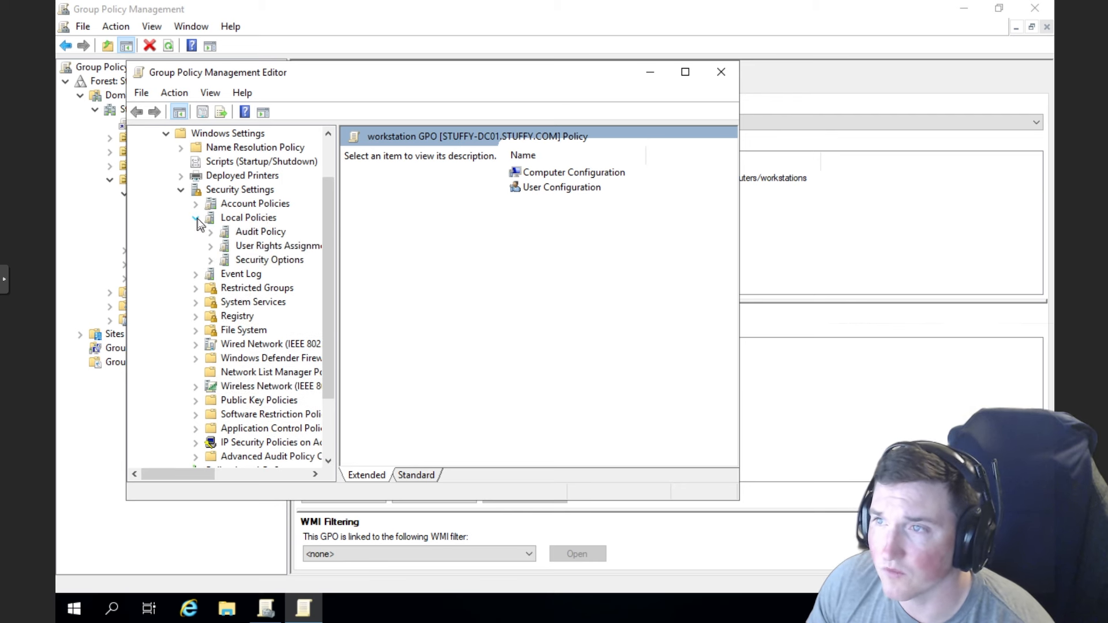
- Show the Audit Policy settings, reposition the editor, and select Audit account logon events
click(252, 237)
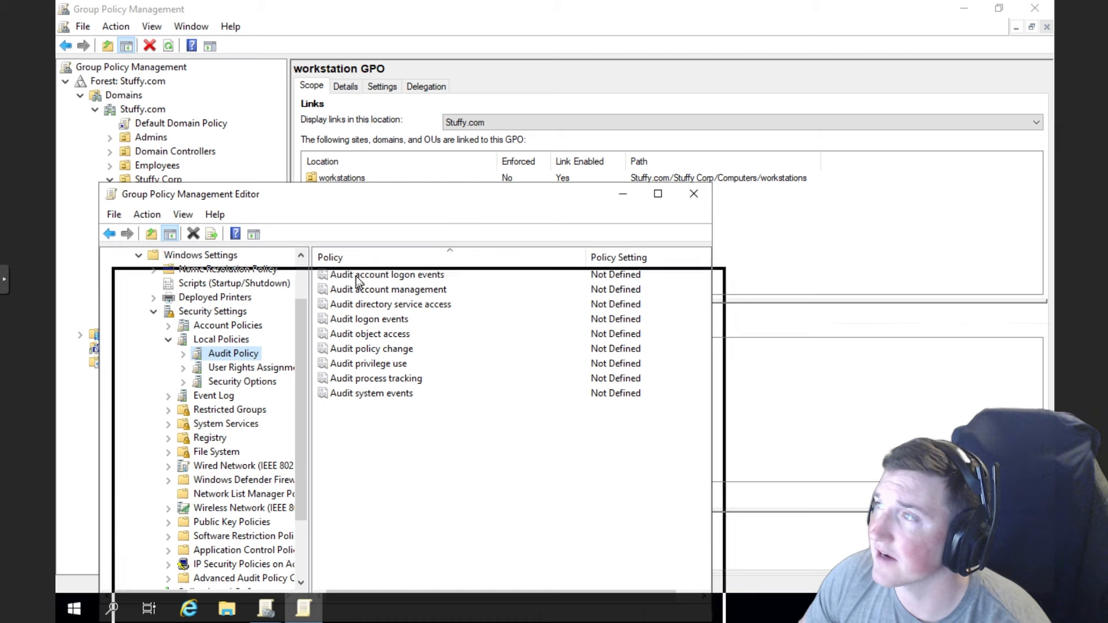
drag(358, 281, 359, 281)
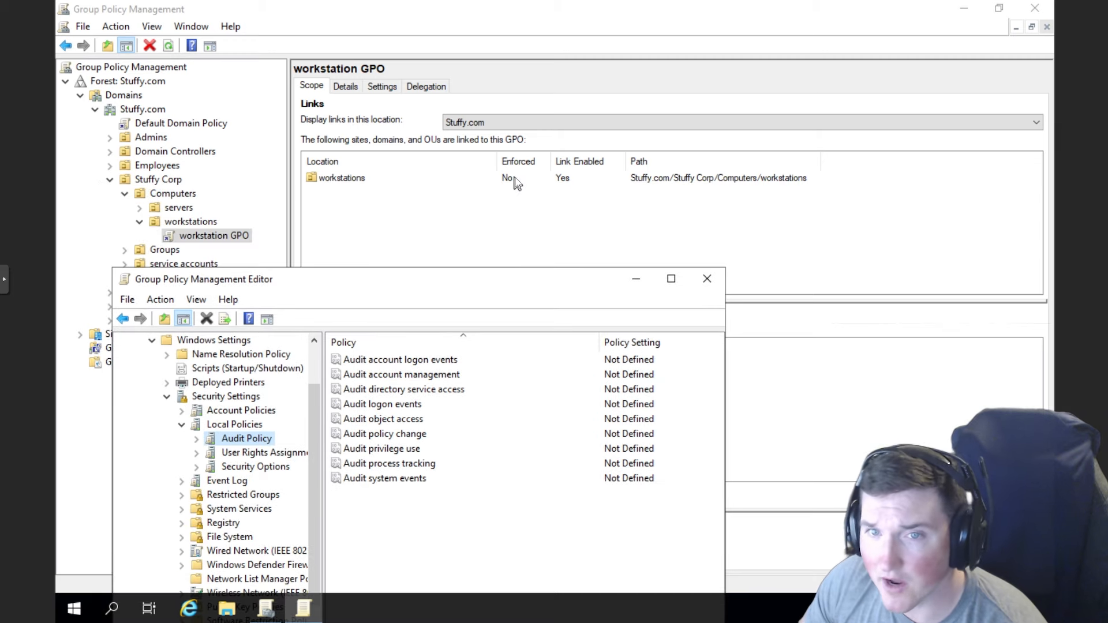
drag(299, 277, 308, 152)
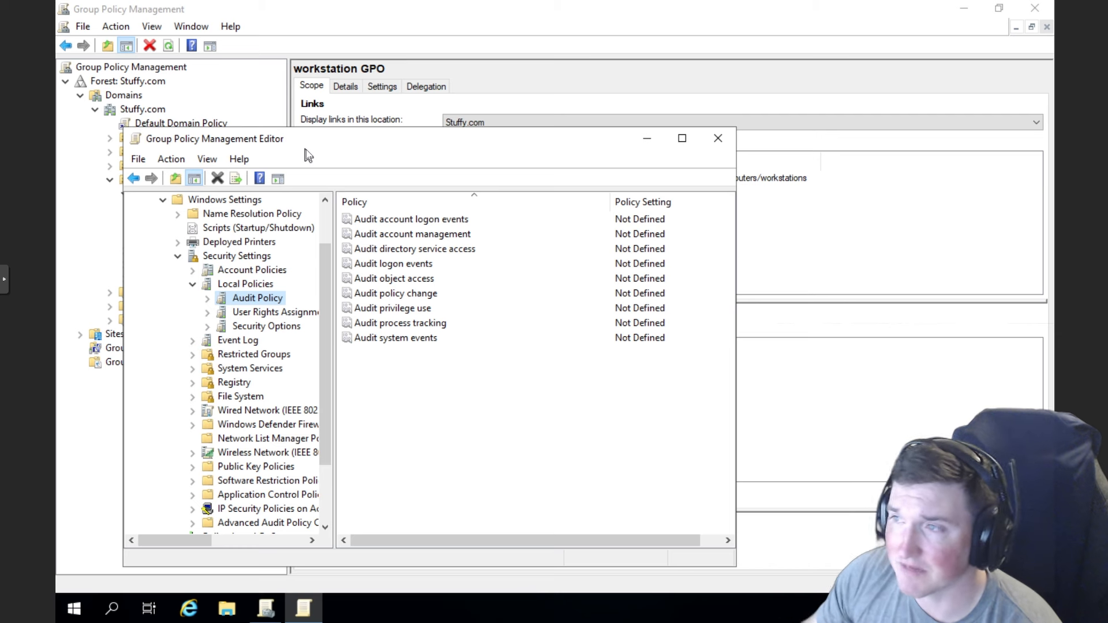
click(453, 222)
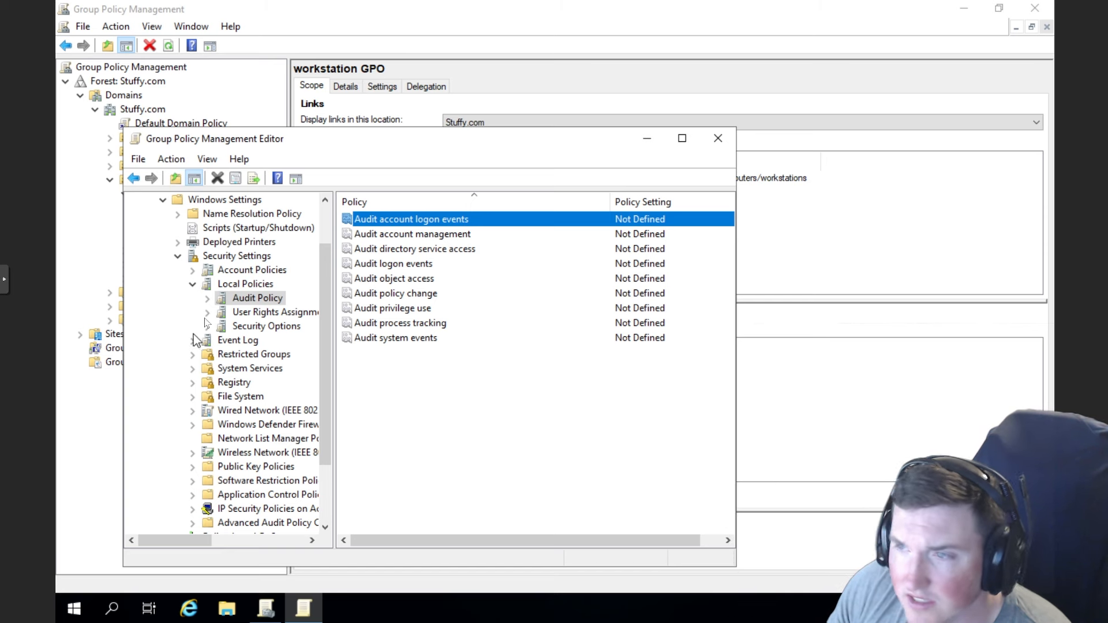
- Show User Rights Assignment and open Access this computer from the network properties
click(246, 313)
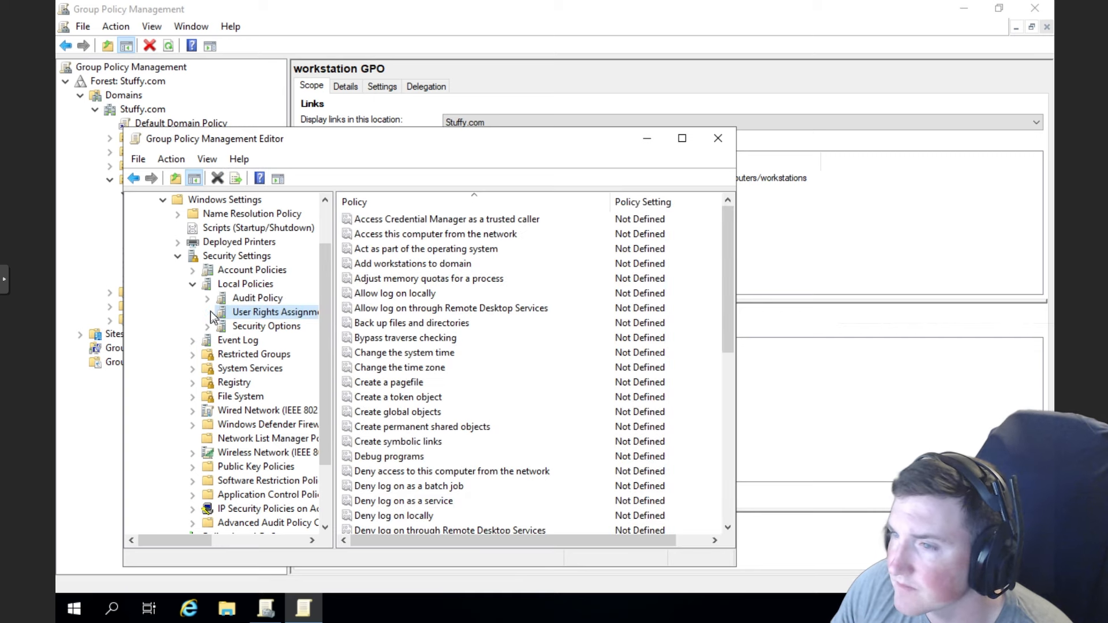
drag(525, 146, 516, 102)
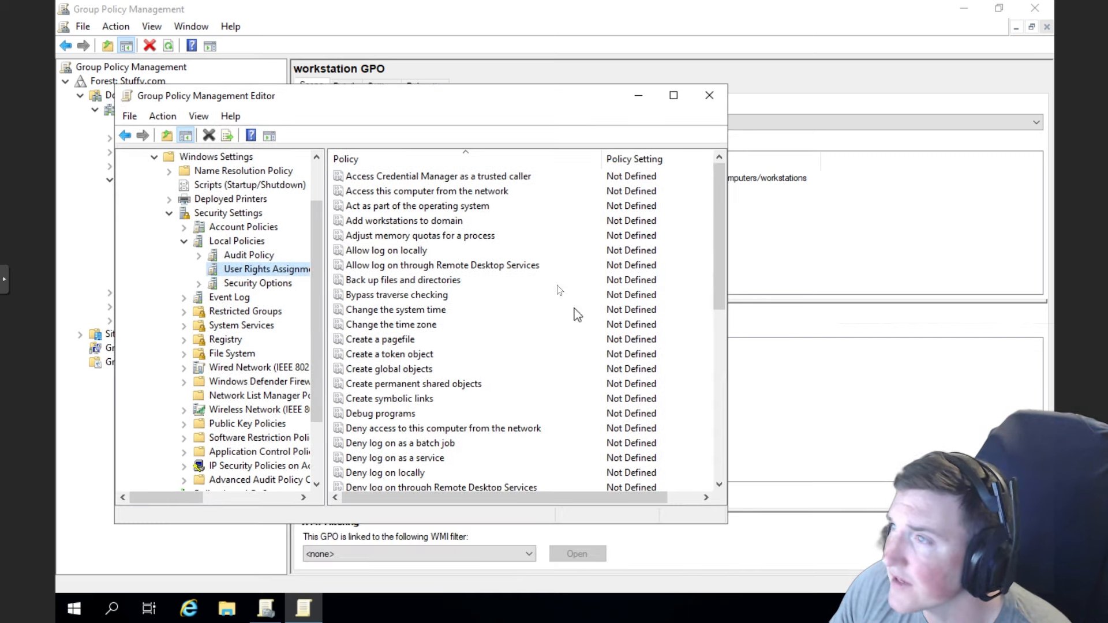
click(425, 195)
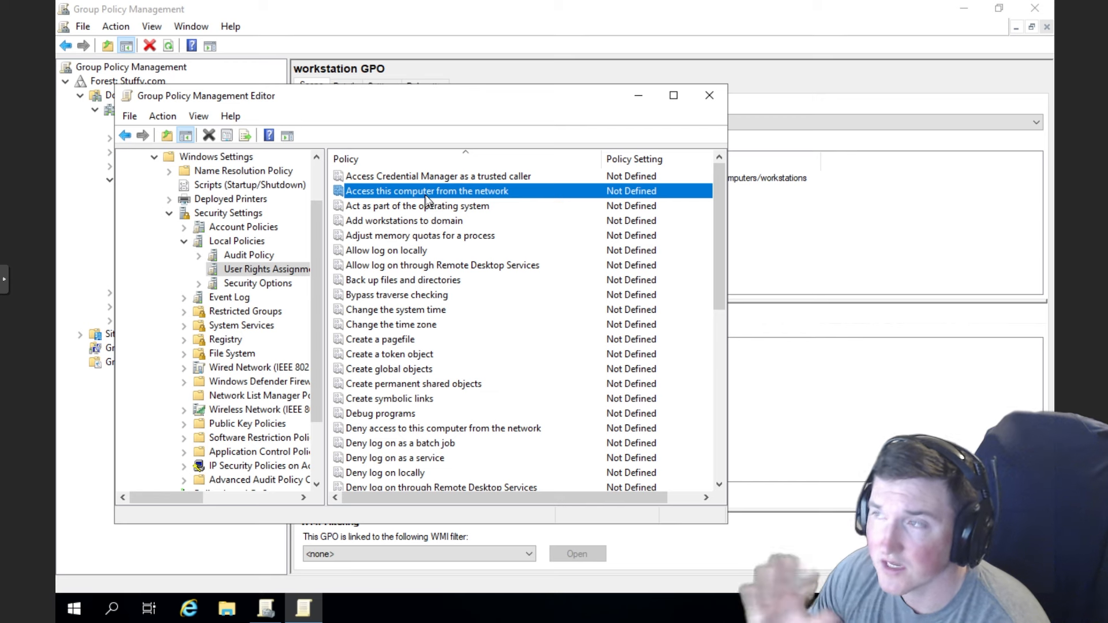
right_click(426, 201)
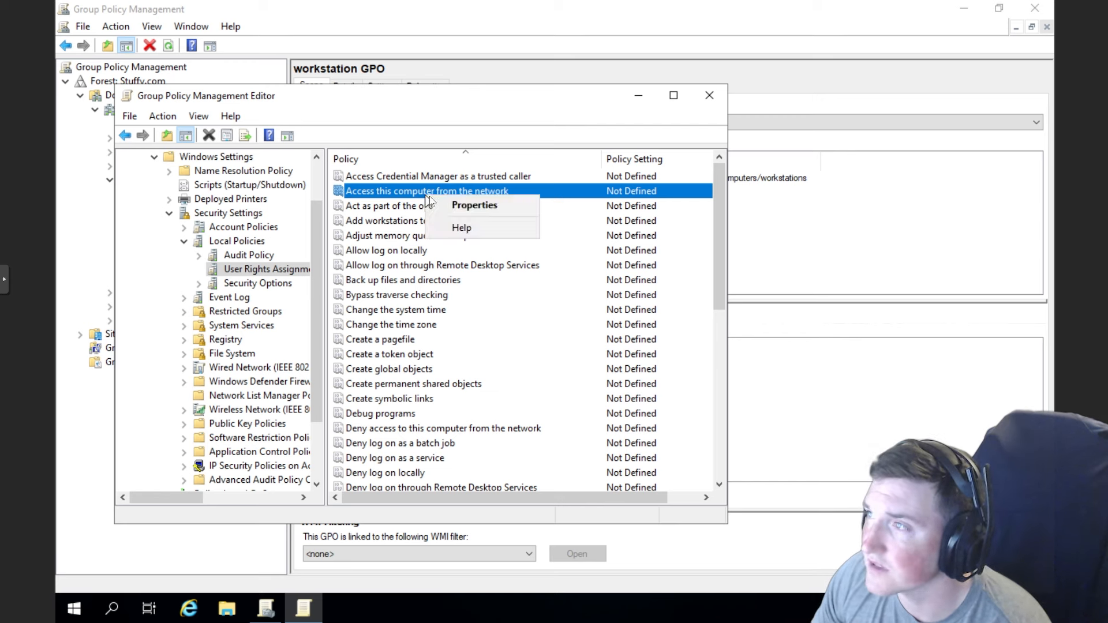
click(443, 205)
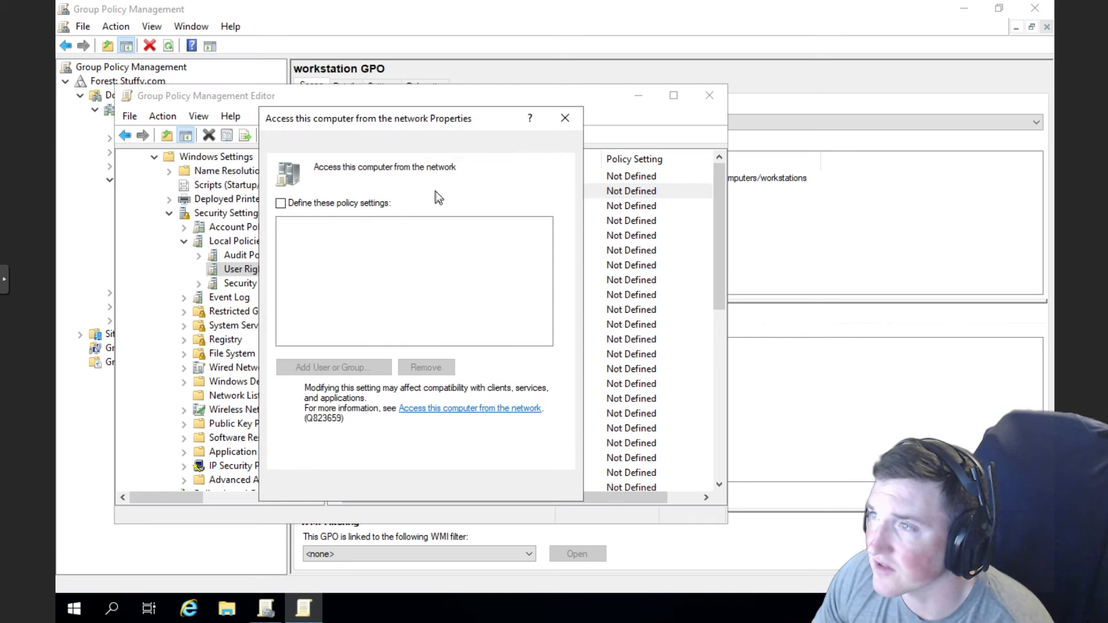
- Read the user right's explanation, then close the properties without changes
click(374, 144)
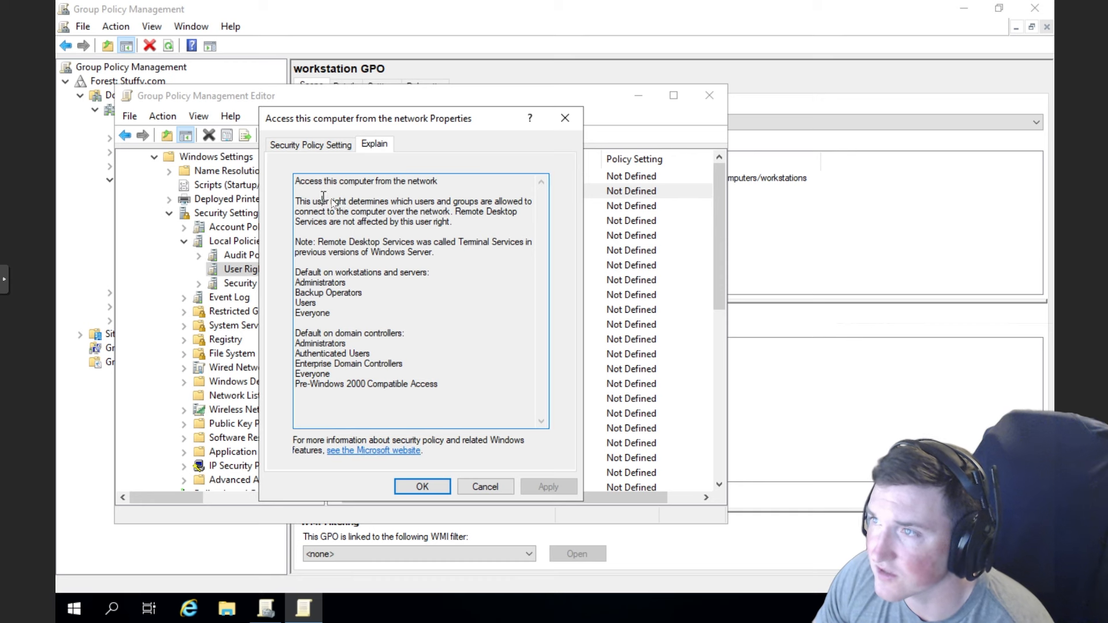
drag(340, 199, 388, 202)
click(459, 212)
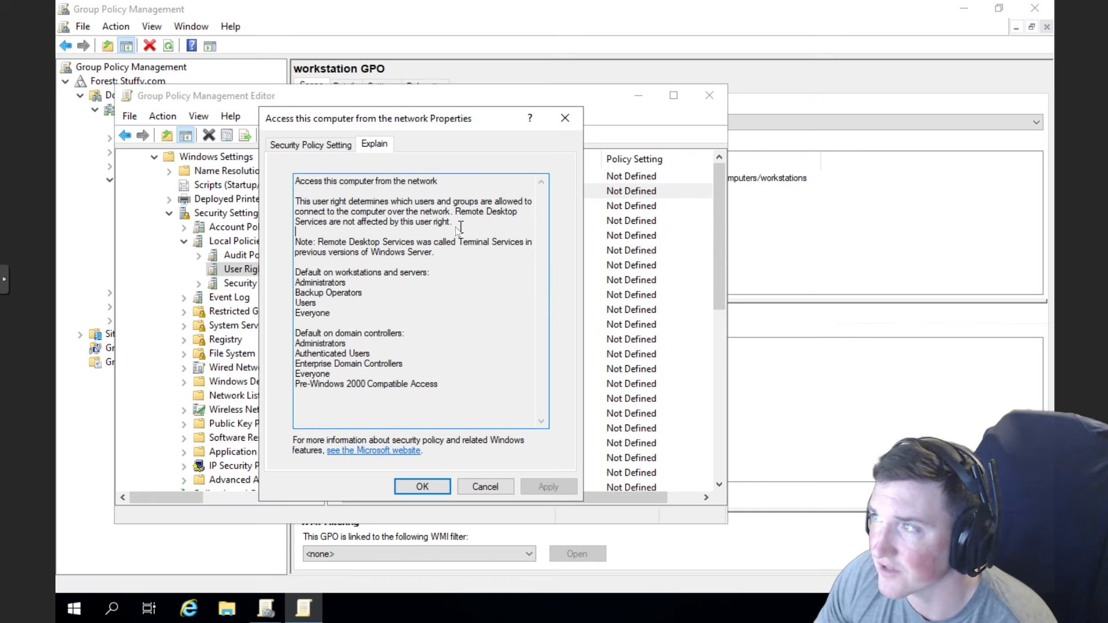
drag(460, 227, 307, 203)
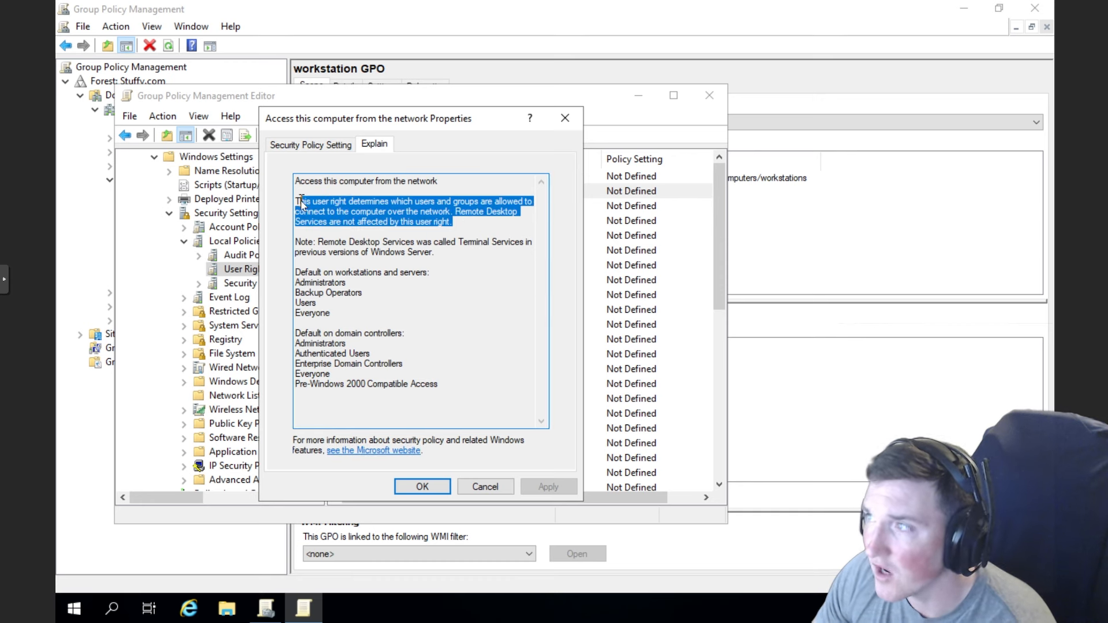
click(452, 223)
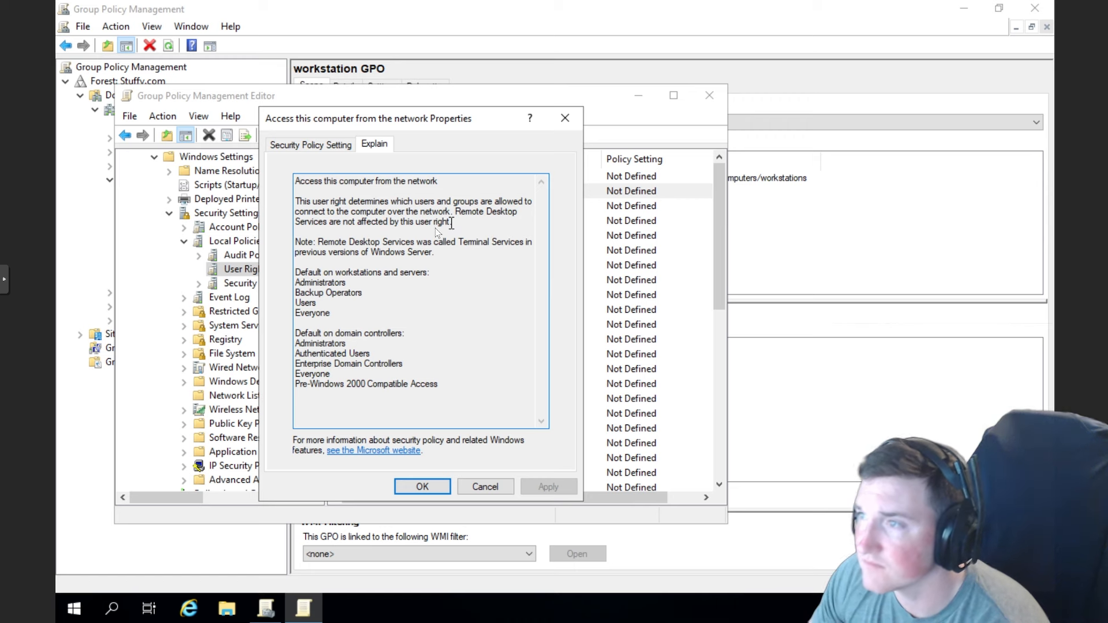
shift+click(455, 213)
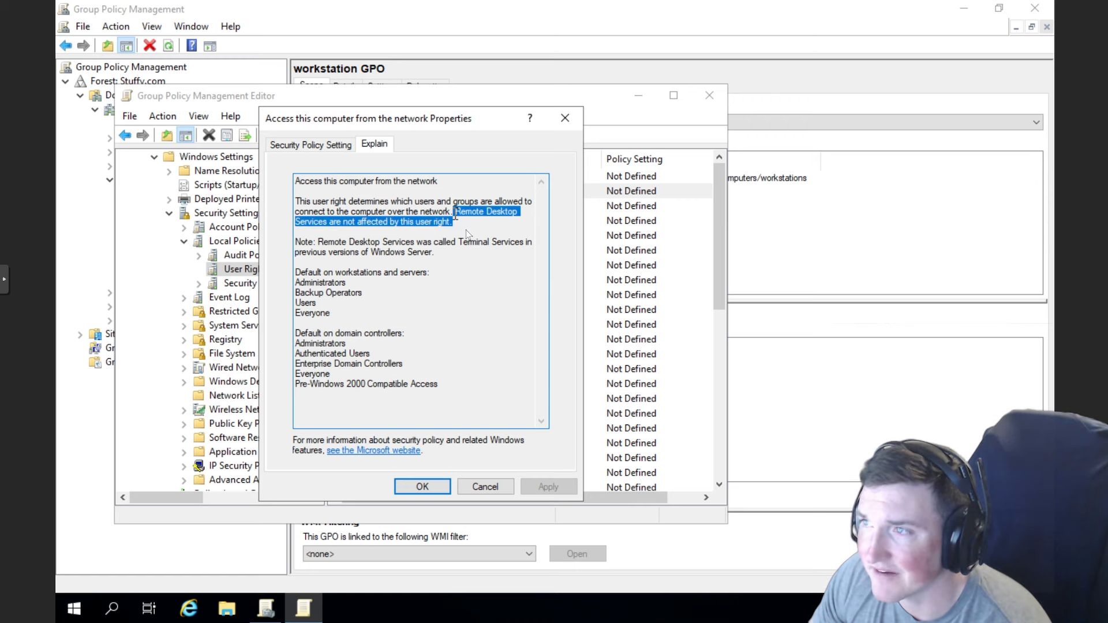
click(369, 192)
click(329, 144)
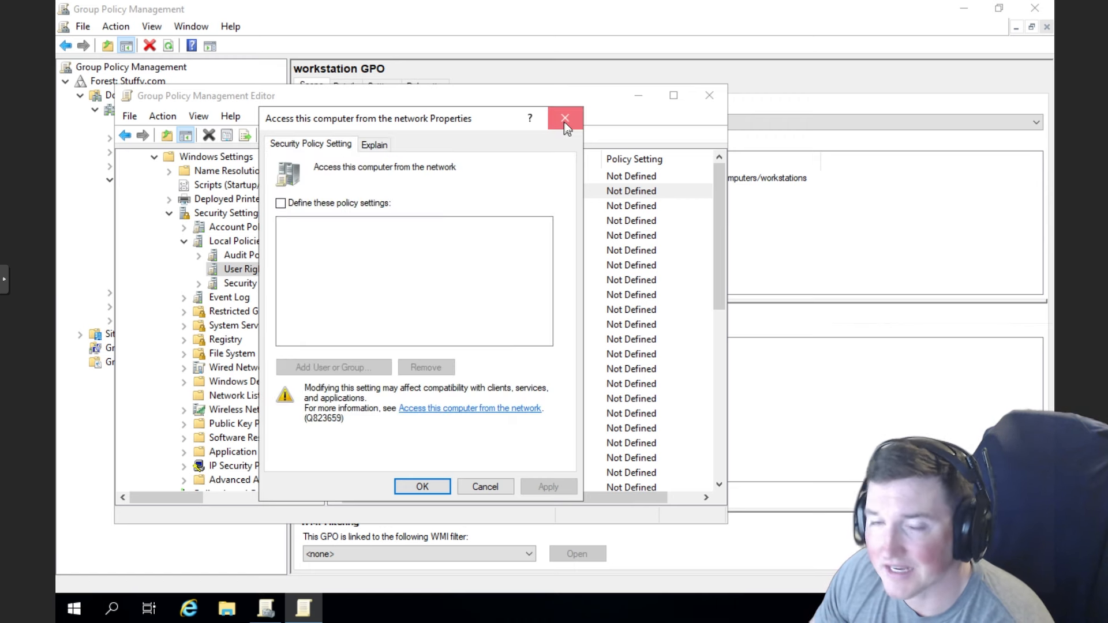
click(564, 121)
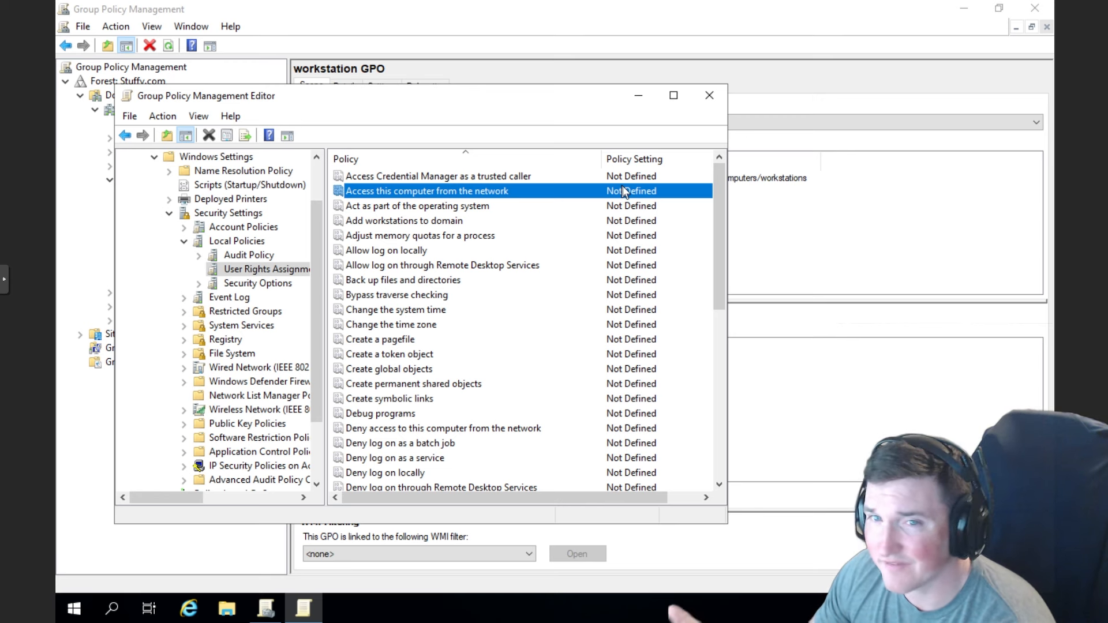
- Open the Allow log on locally properties and read the Explain tab on who can log on
click(407, 251)
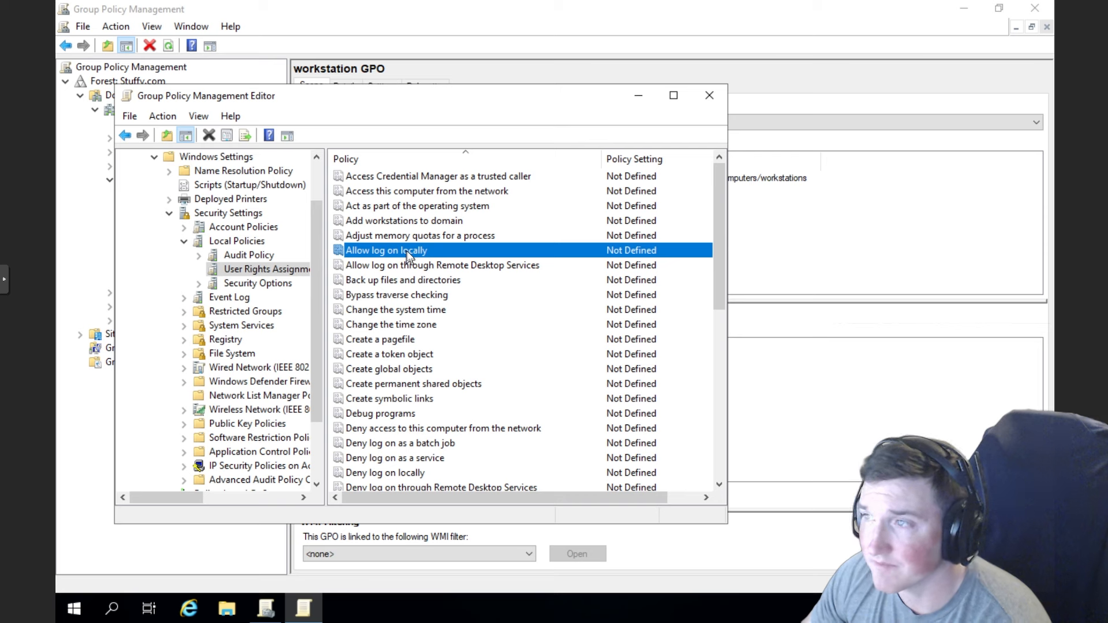
right_click(406, 250)
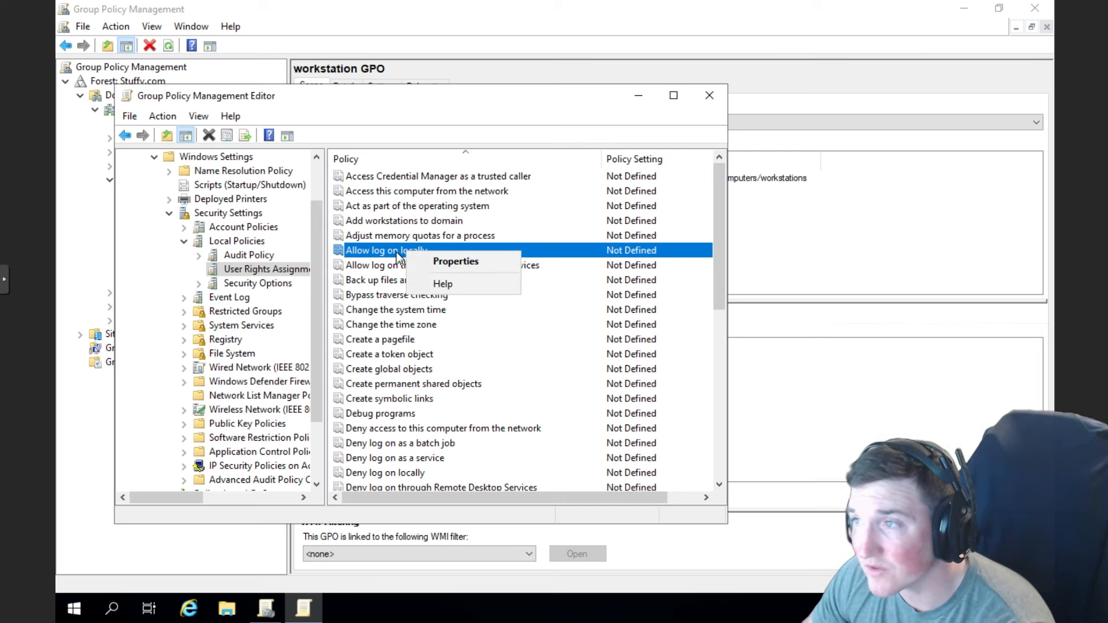
click(428, 259)
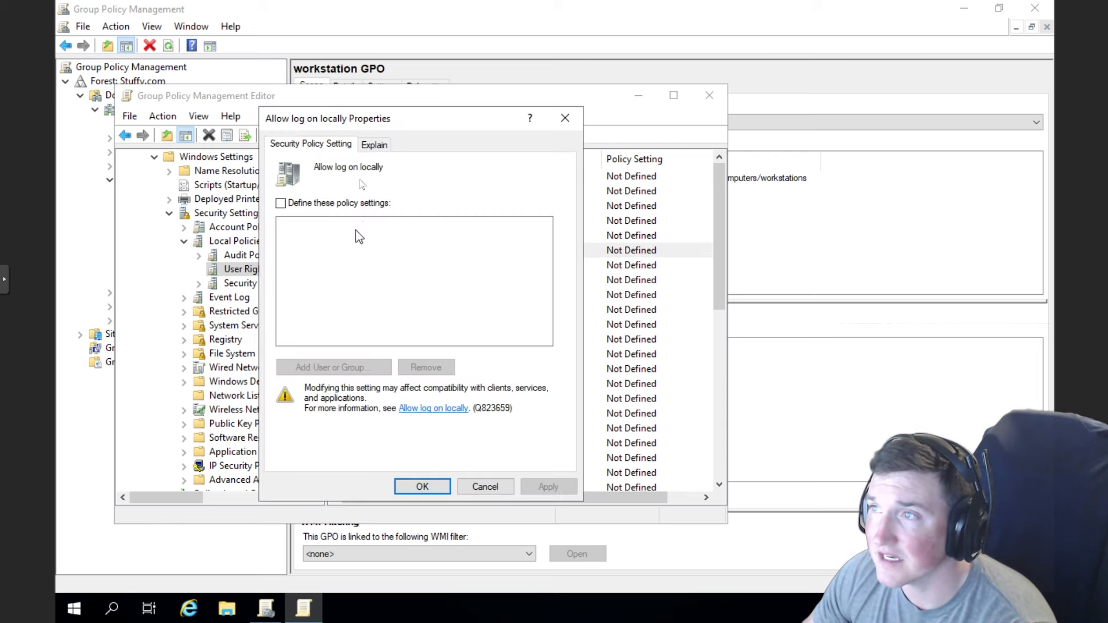
click(374, 145)
drag(309, 202, 412, 214)
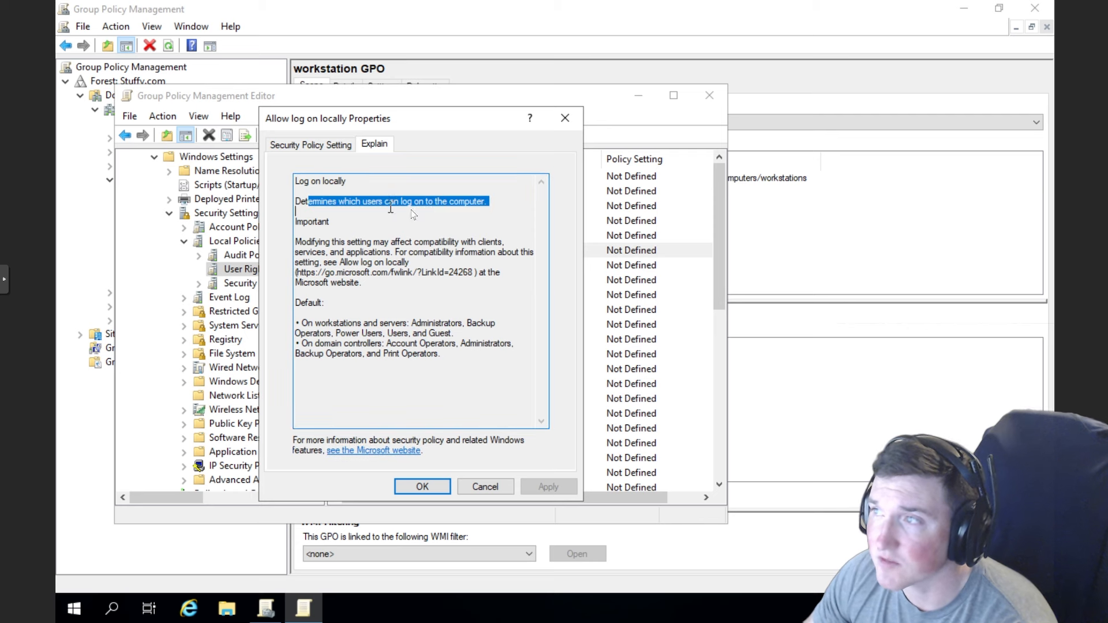
click(424, 213)
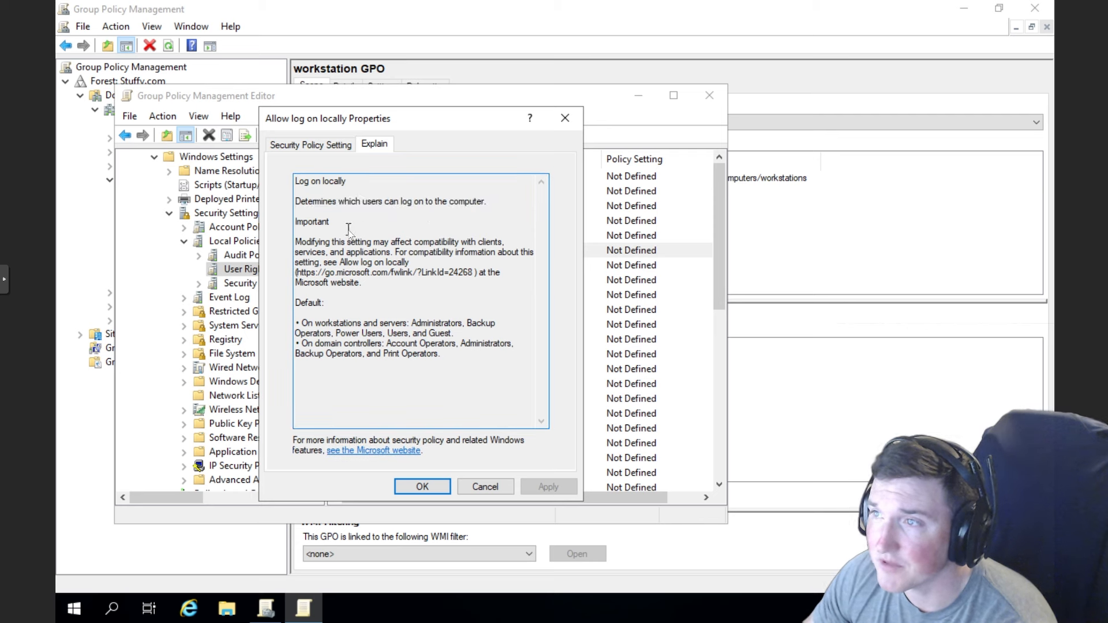
- Review the compatibility warning and default groups, then return to the Security Policy Setting tab
drag(361, 282, 311, 242)
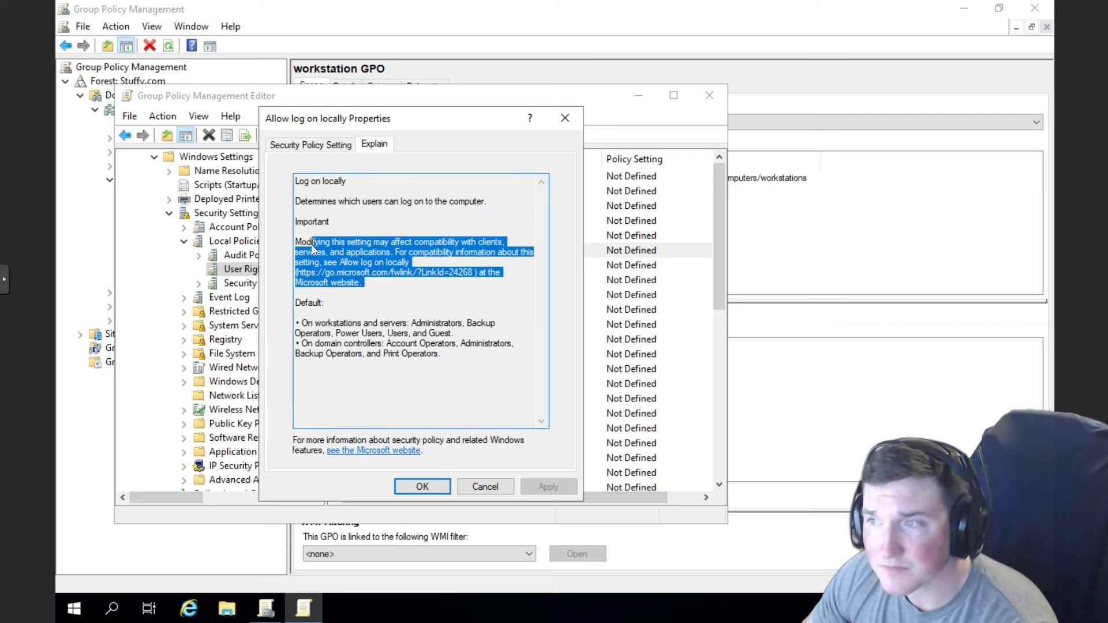
click(395, 311)
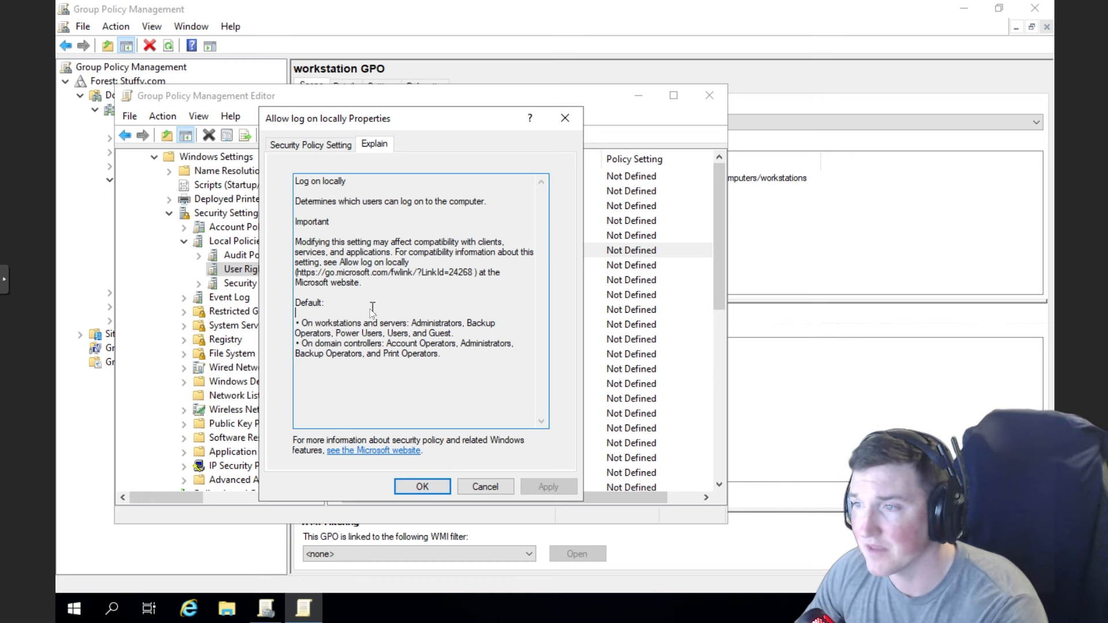
drag(344, 344, 444, 355)
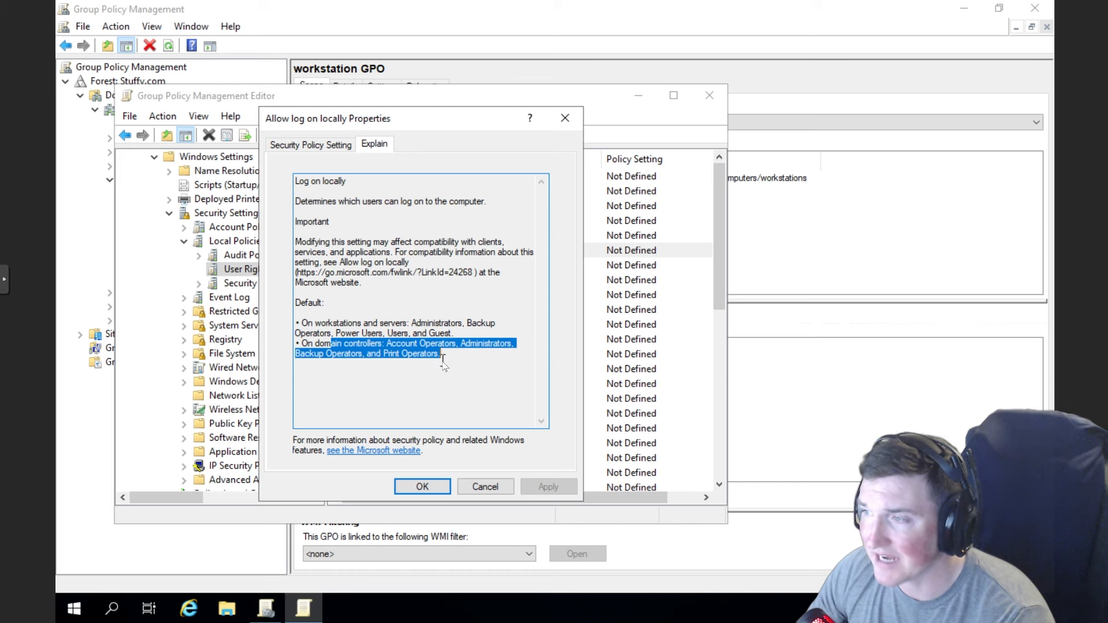
click(448, 390)
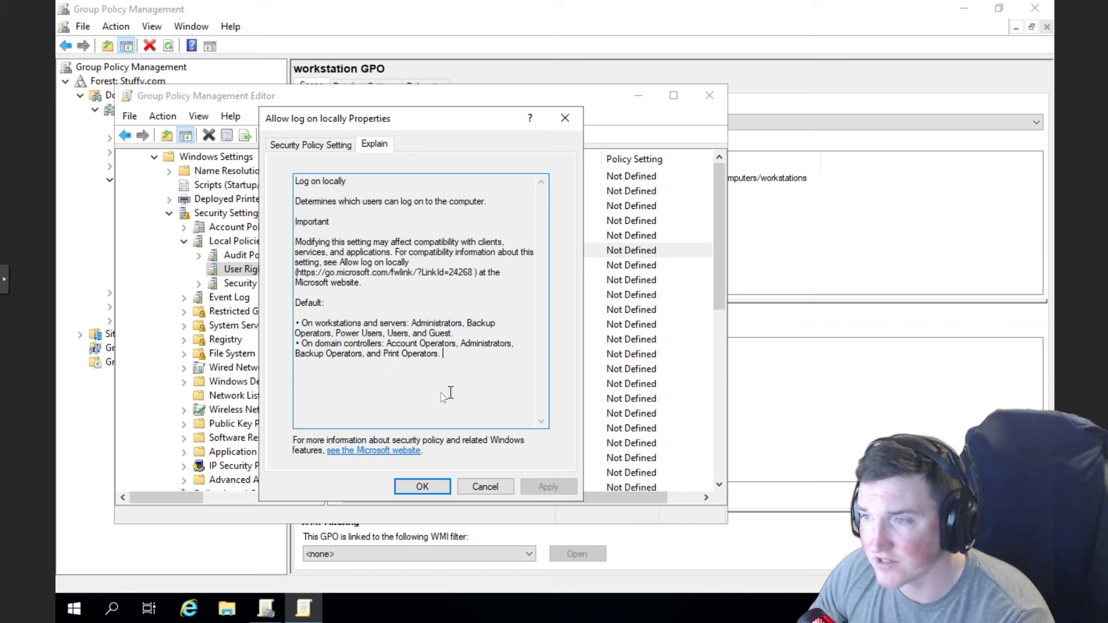
drag(365, 325, 462, 334)
click(366, 323)
click(484, 346)
click(339, 146)
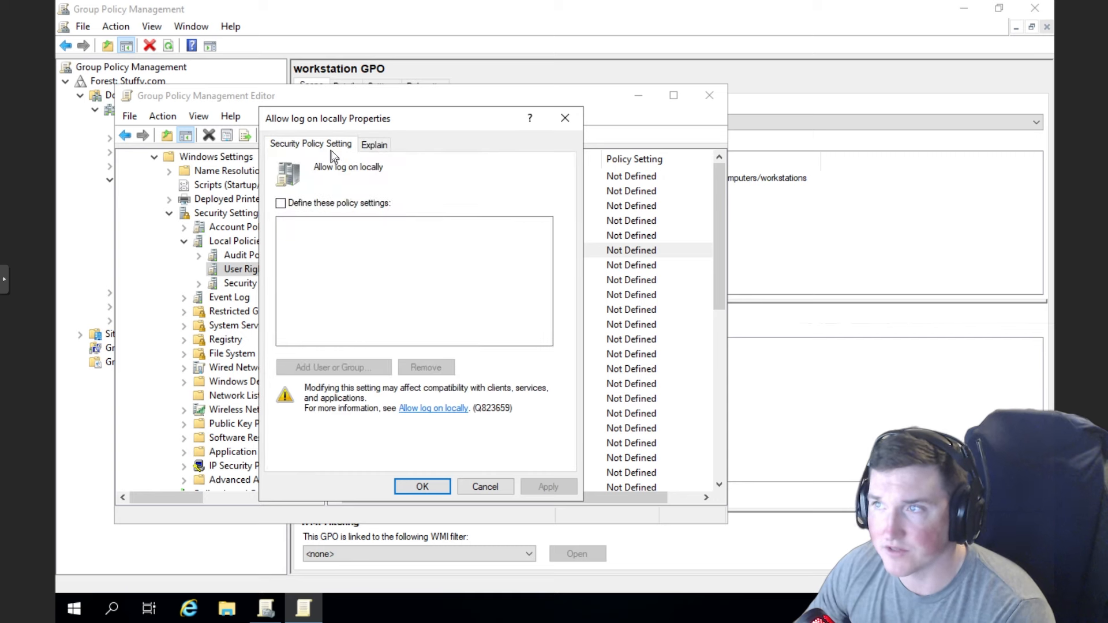
- Close Allow log on locally without defining it and scroll through the User Rights Assignment list
click(569, 119)
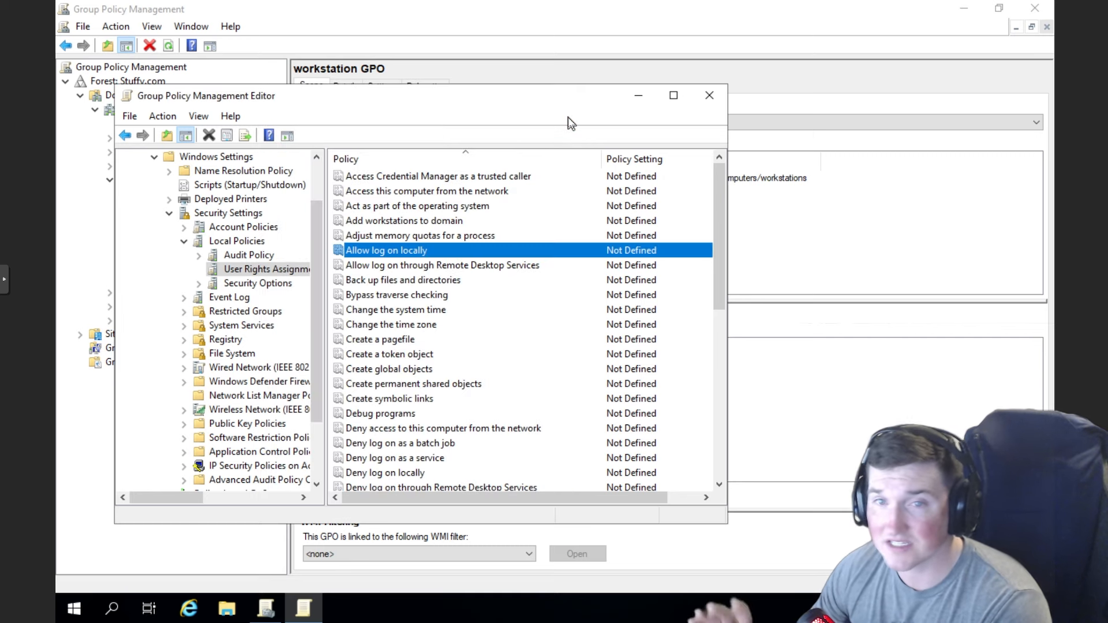
right_click(421, 254)
click(393, 254)
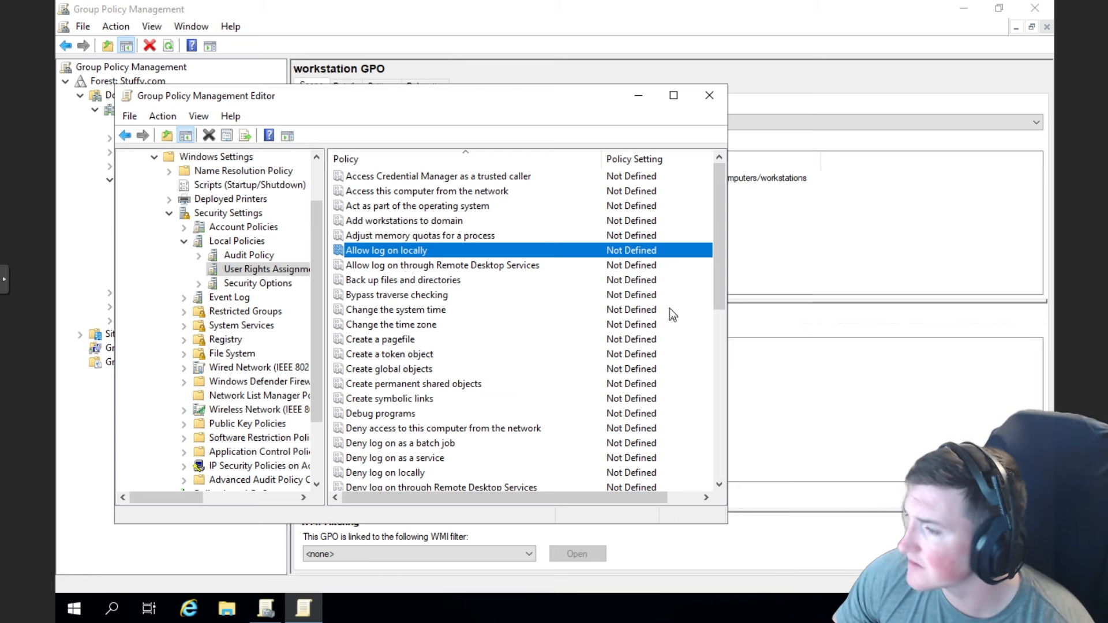
drag(722, 261, 728, 335)
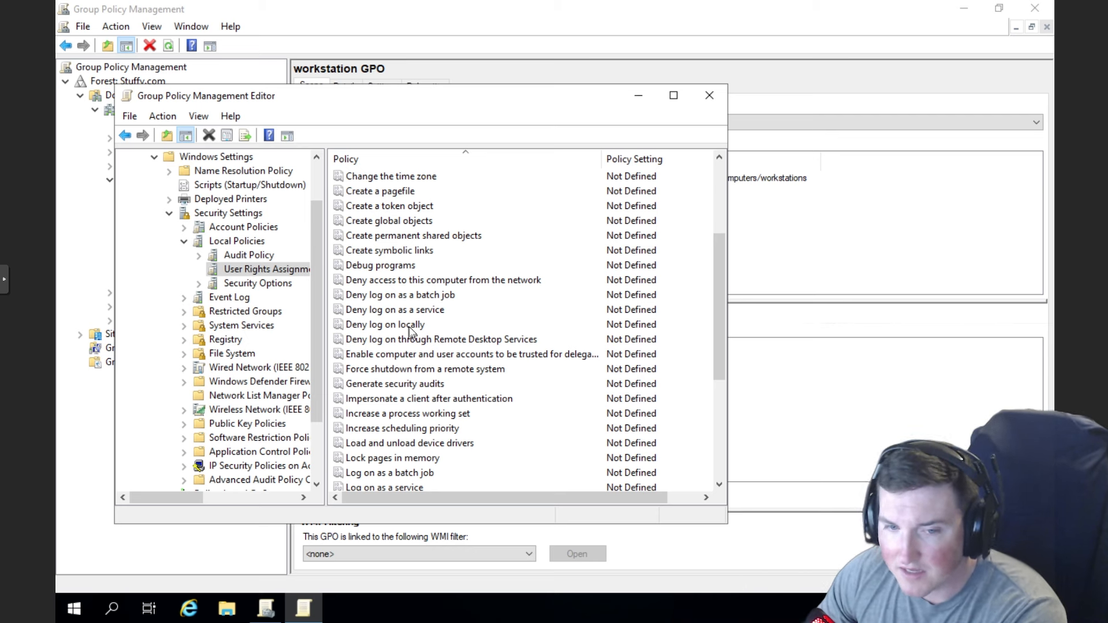
scroll(442, 413, down, 1)
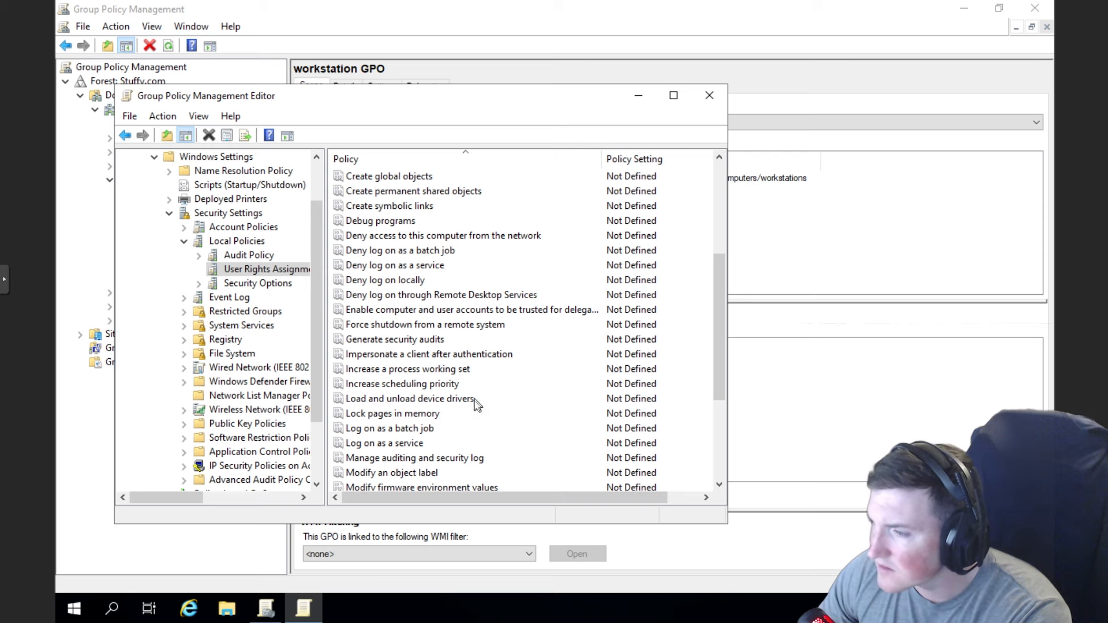
scroll(479, 406, down, 2)
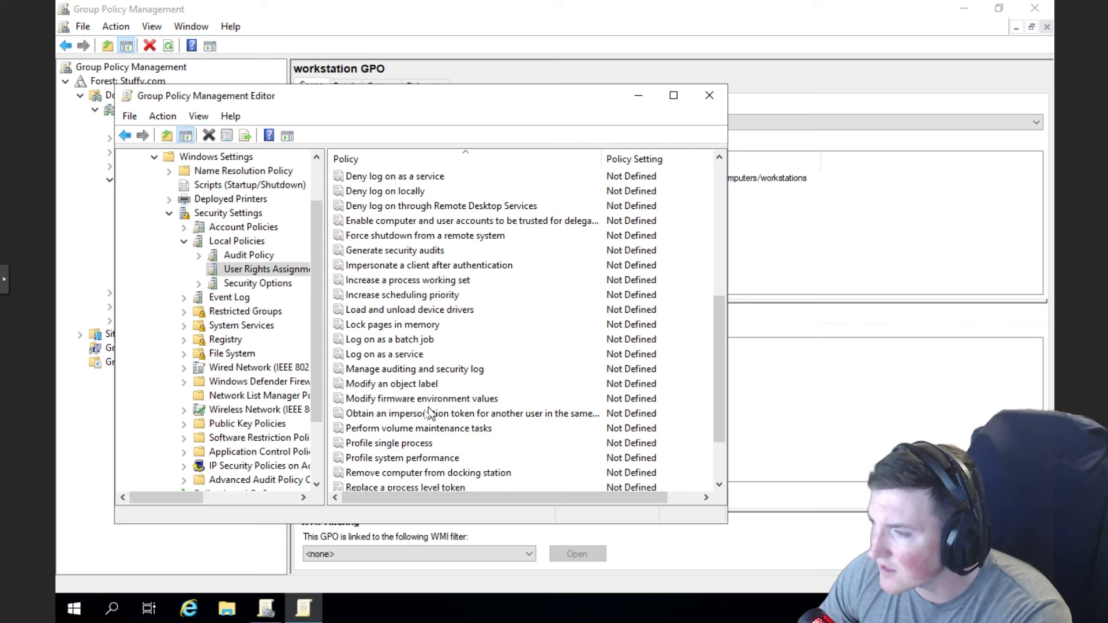
drag(716, 352, 711, 402)
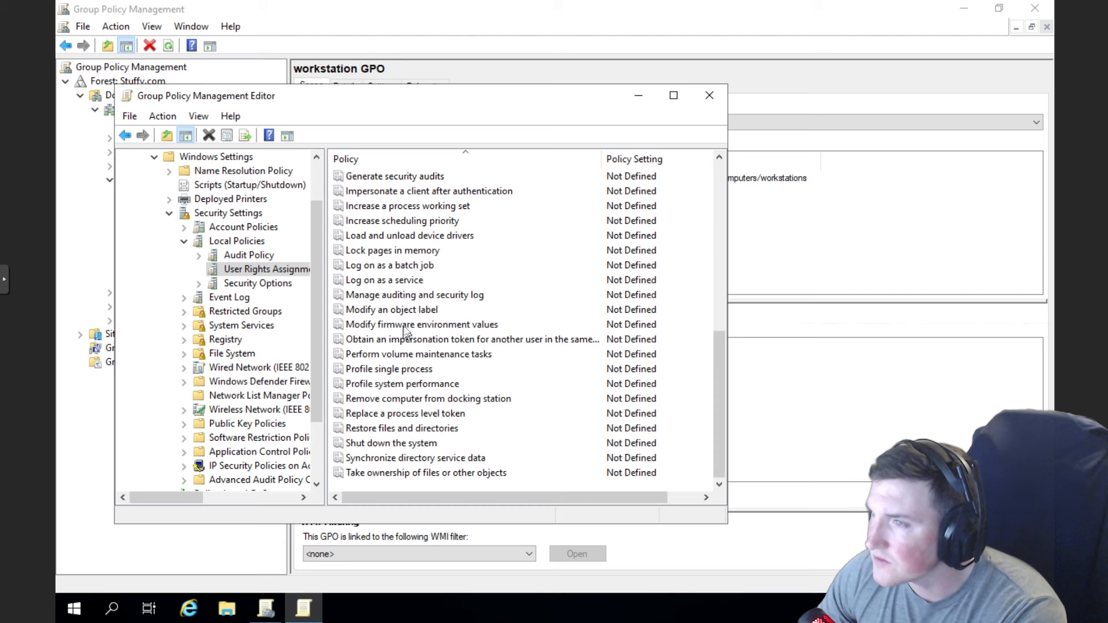
scroll(405, 329, up, 3)
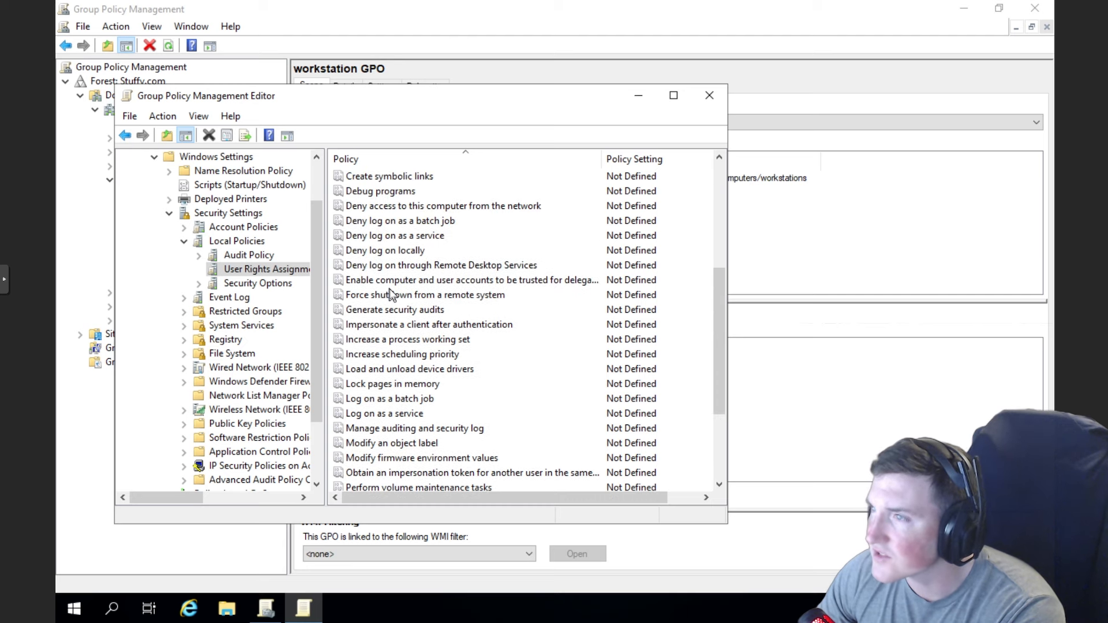
scroll(395, 262, up, 3)
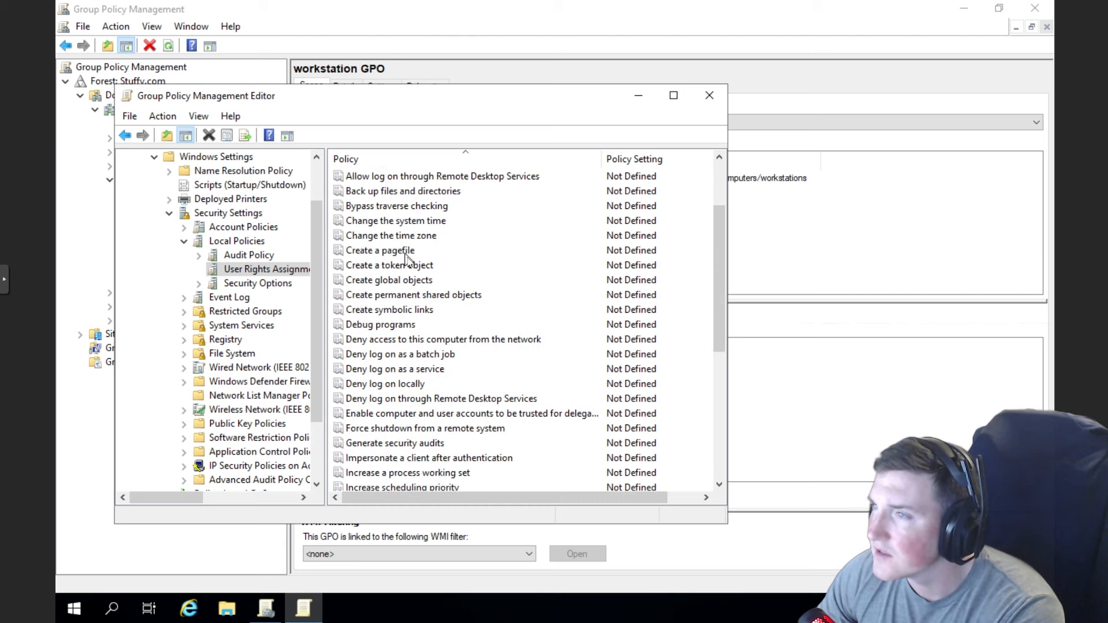
scroll(408, 305, up, 2)
click(395, 249)
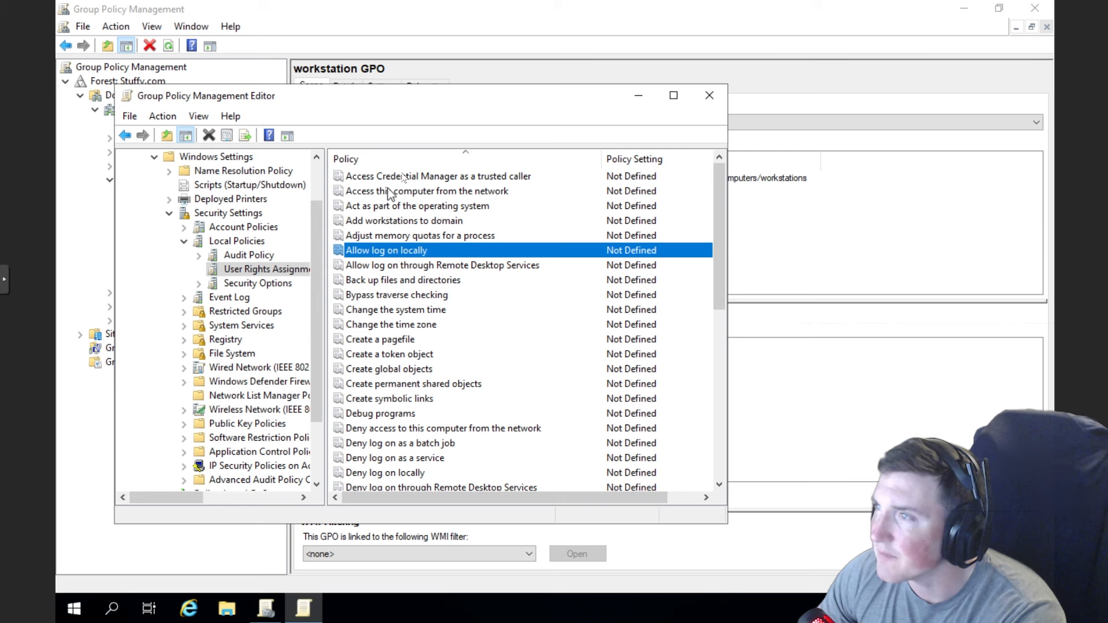
- Go to Security Options and open the Accounts: Administrator account status properties
click(250, 254)
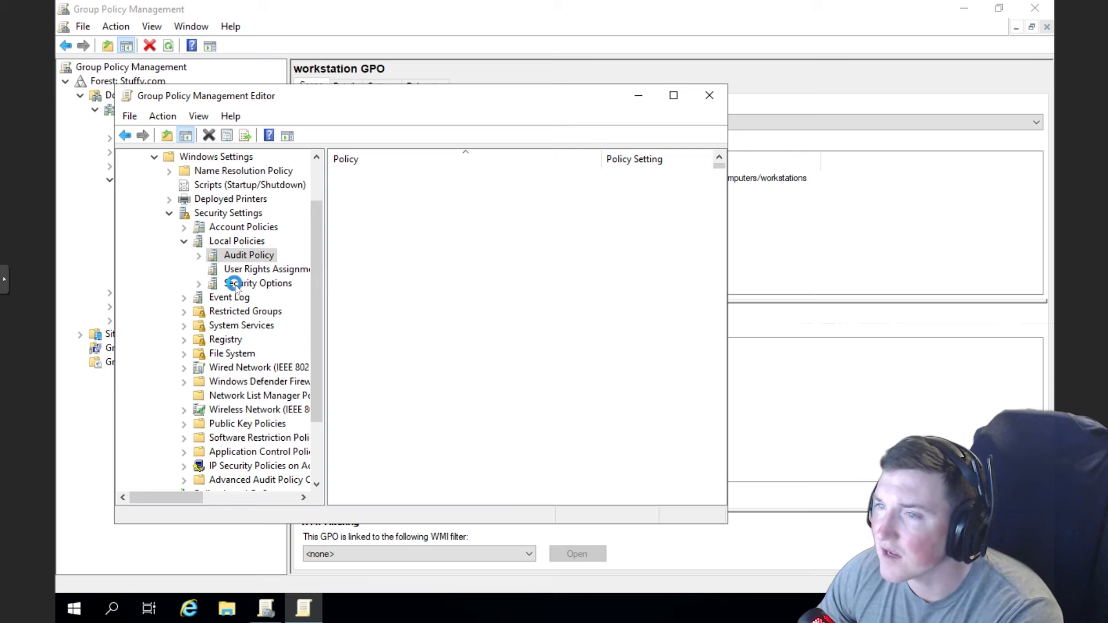
click(234, 285)
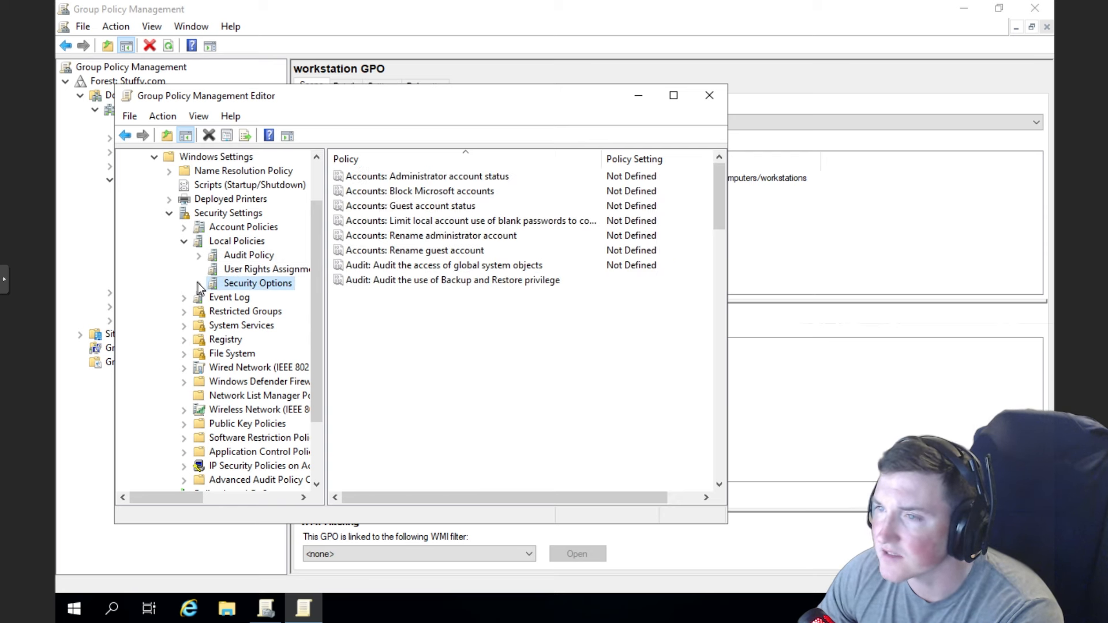
click(445, 176)
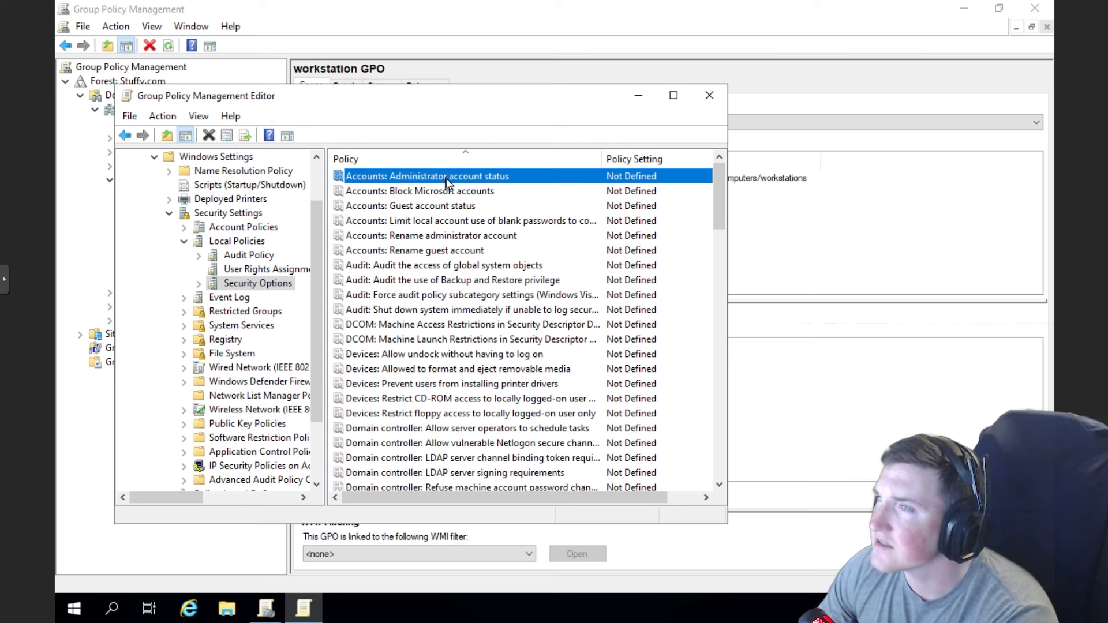
right_click(445, 178)
click(469, 187)
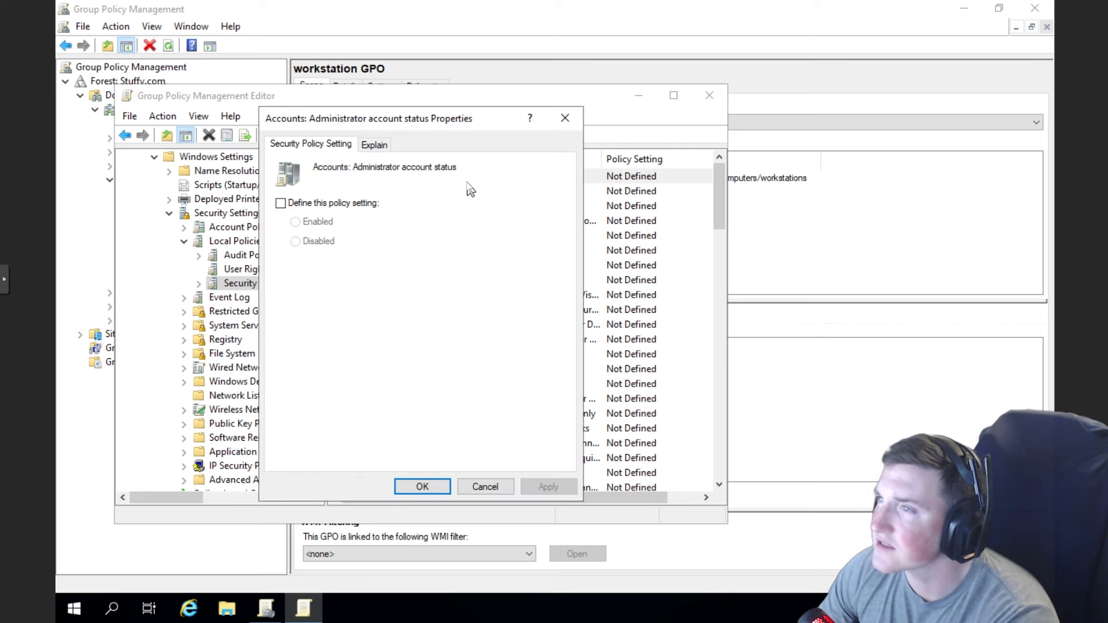
- Read its explanation, then define the policy as Disabled and apply it
click(374, 145)
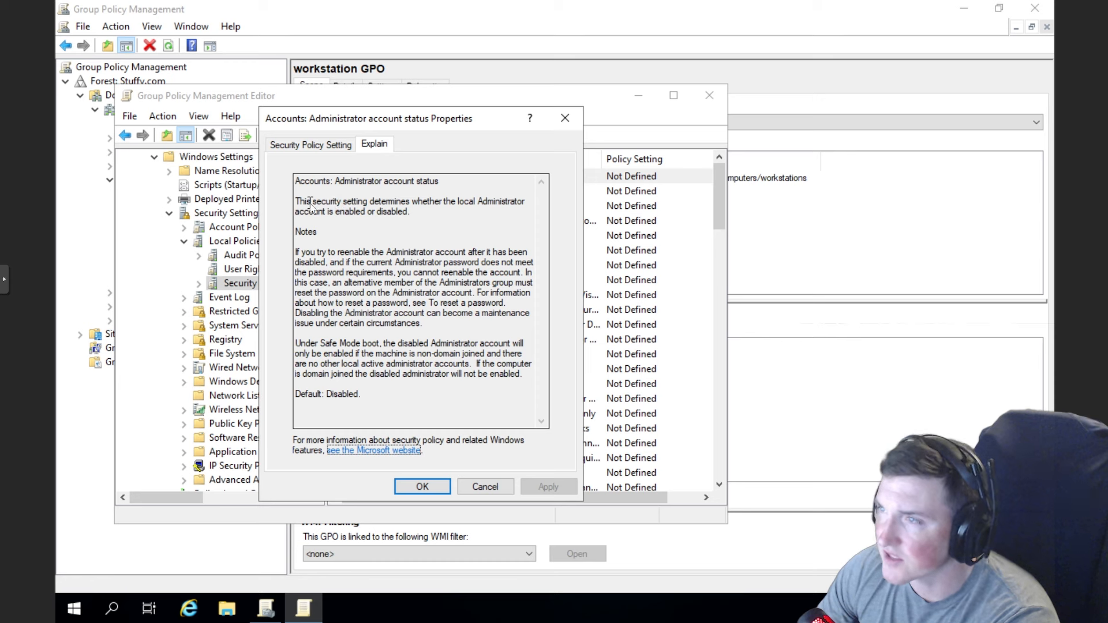
mouse_move(310, 204)
mouse_down()
mouse_move(409, 212)
mouse_move(305, 199)
mouse_up()
click(415, 226)
click(413, 252)
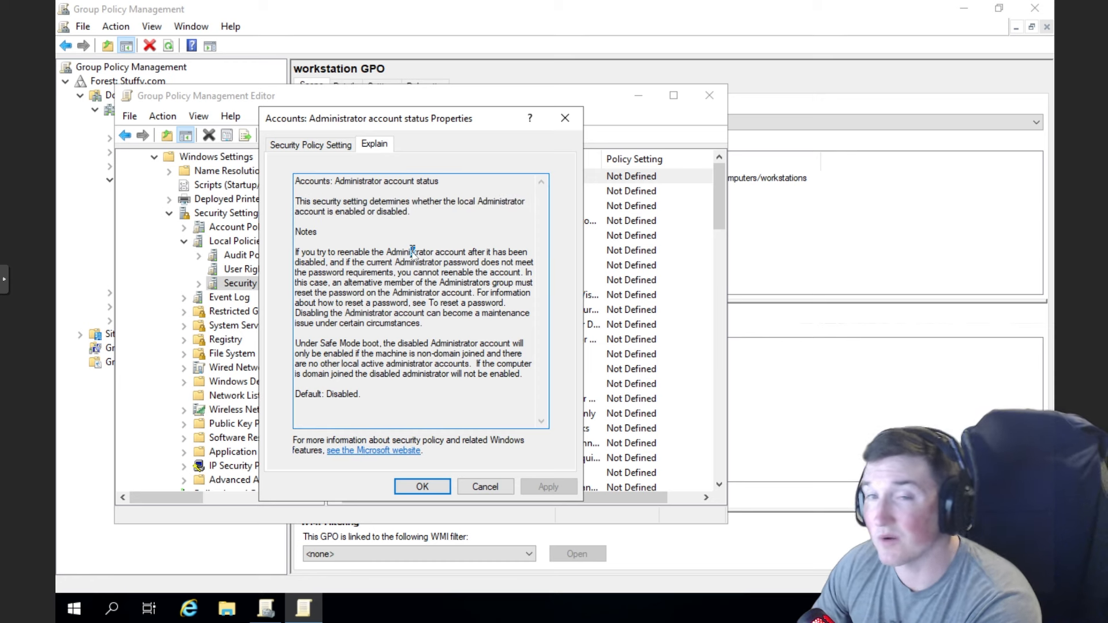
click(330, 144)
click(304, 203)
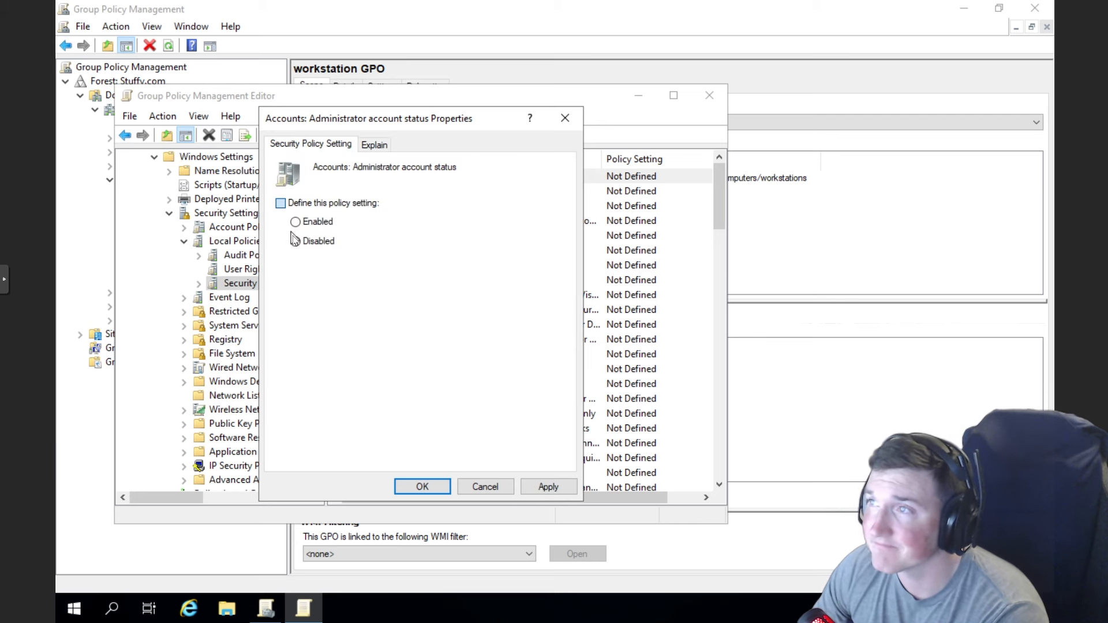
click(296, 242)
click(548, 487)
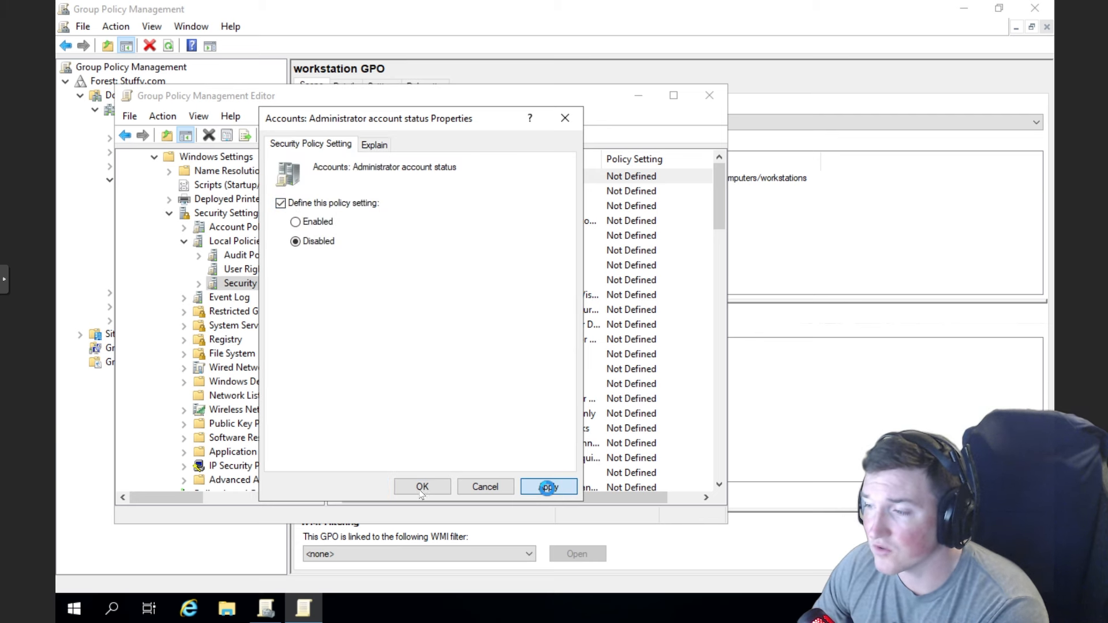
click(425, 486)
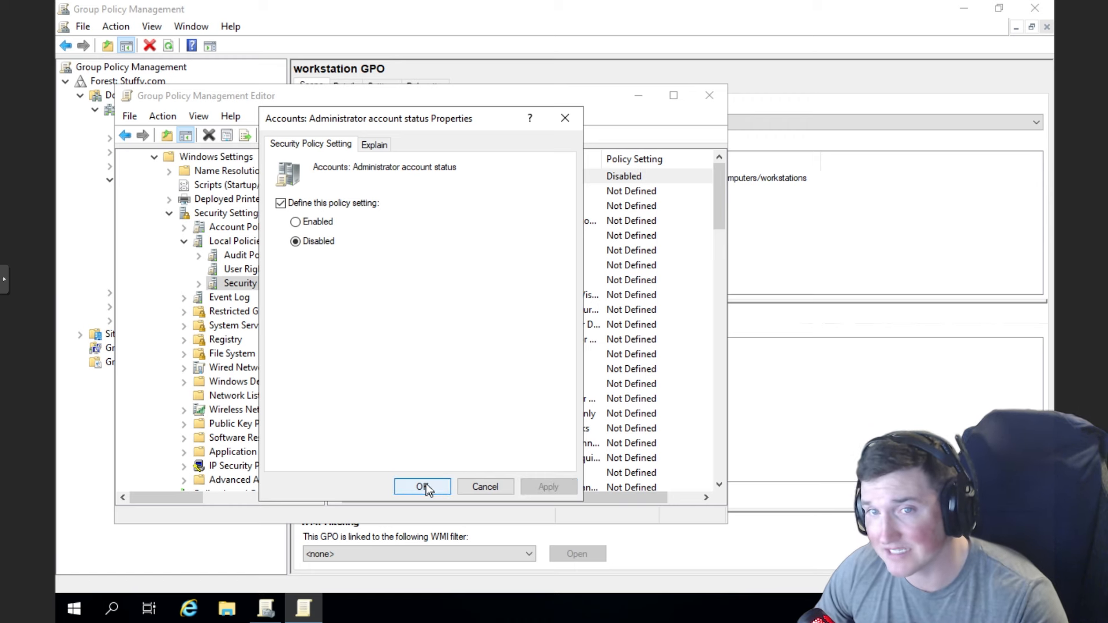
click(424, 486)
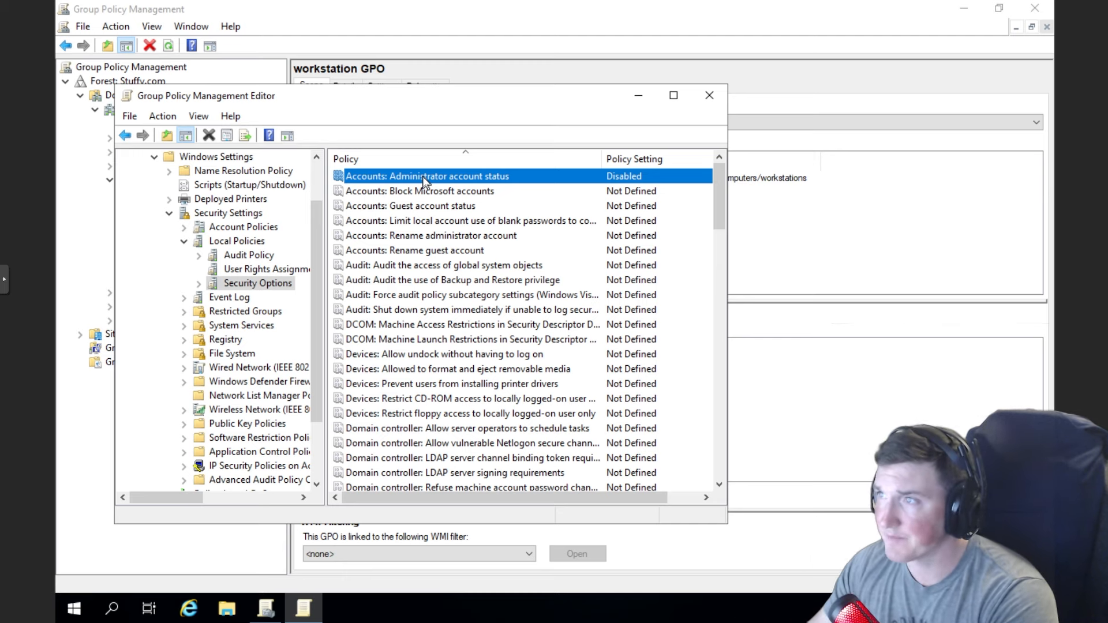
- Define Accounts: Block Microsoft accounts as 'Users can't add or log on with Microsoft accounts' and apply
click(433, 194)
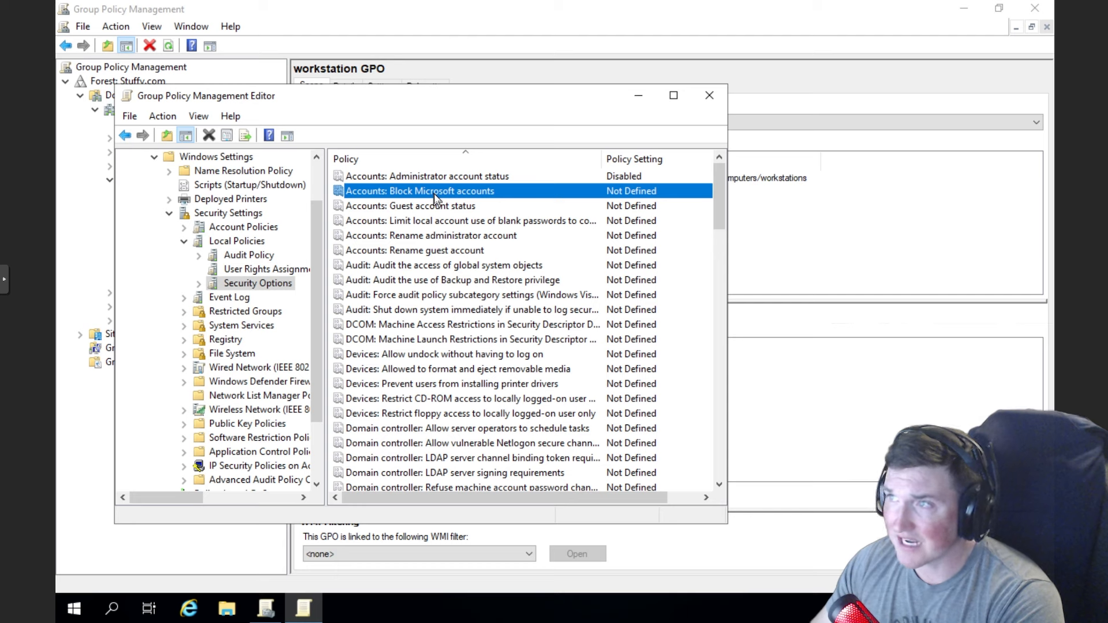
right_click(434, 194)
click(459, 202)
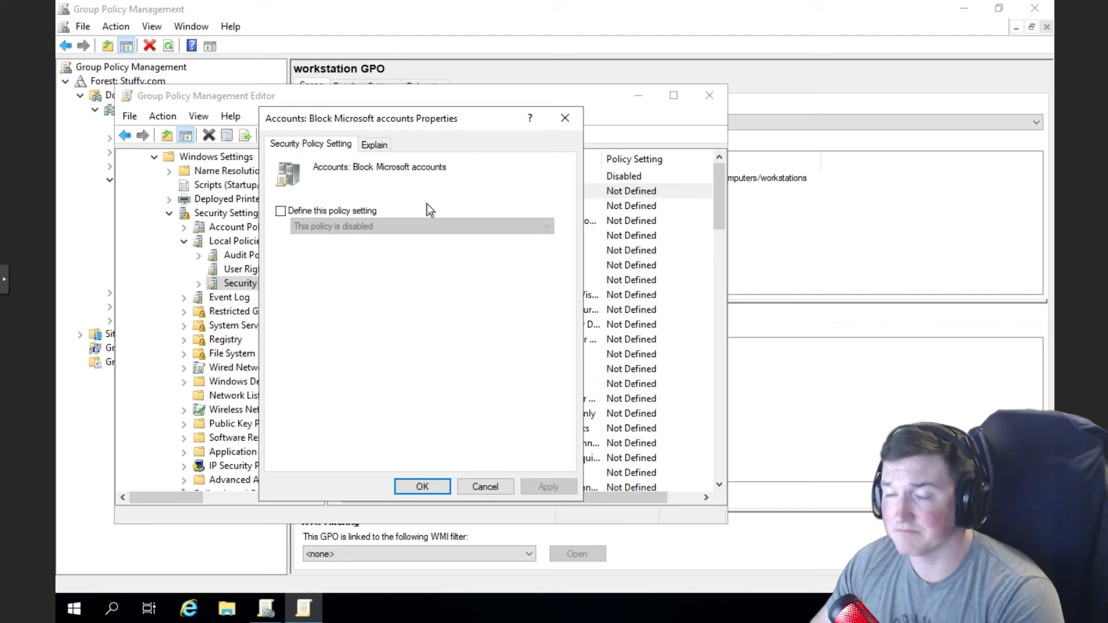
click(369, 145)
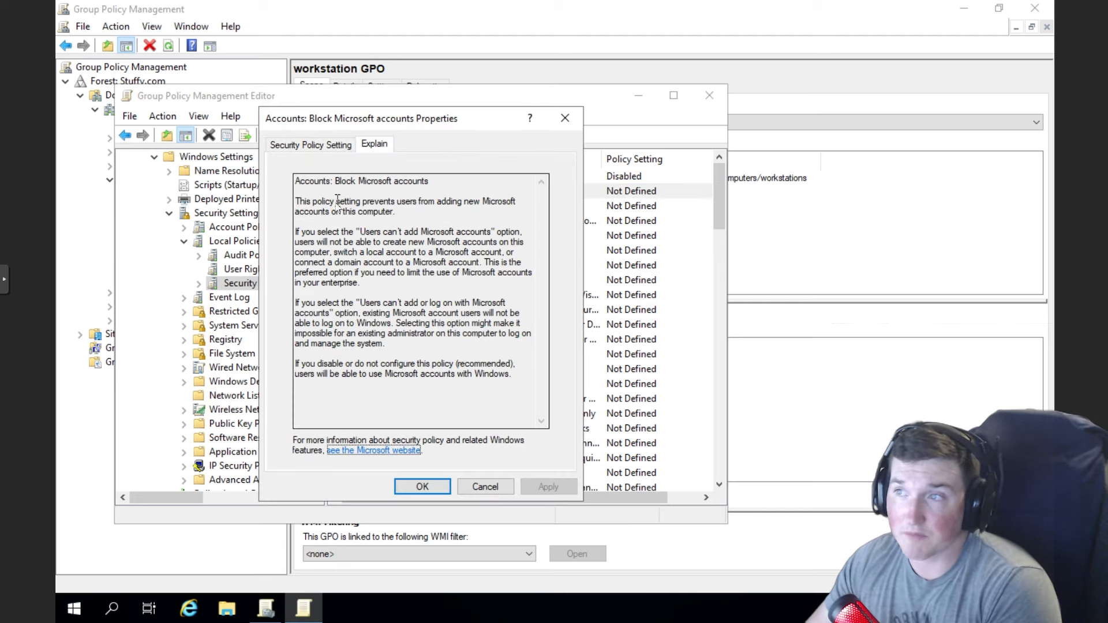
click(307, 145)
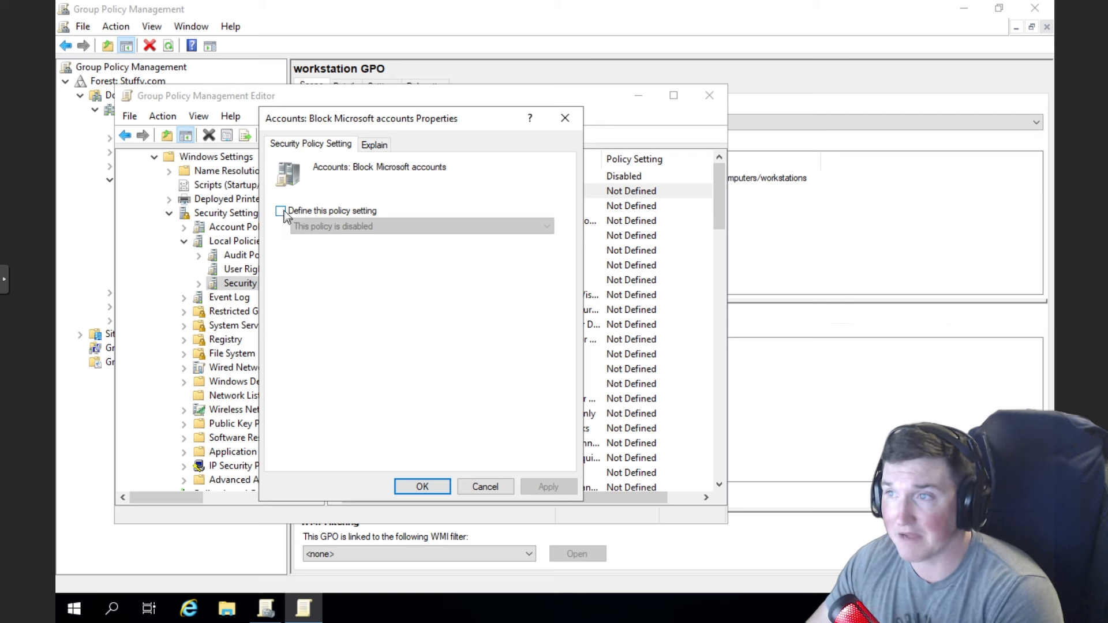
click(281, 211)
click(339, 222)
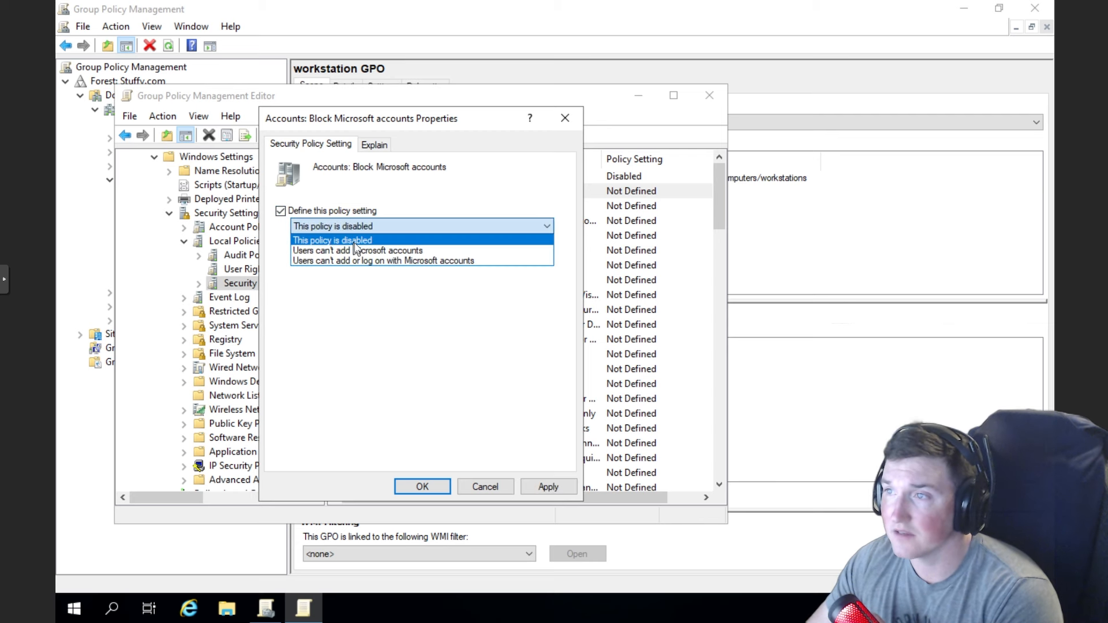
click(400, 261)
click(543, 486)
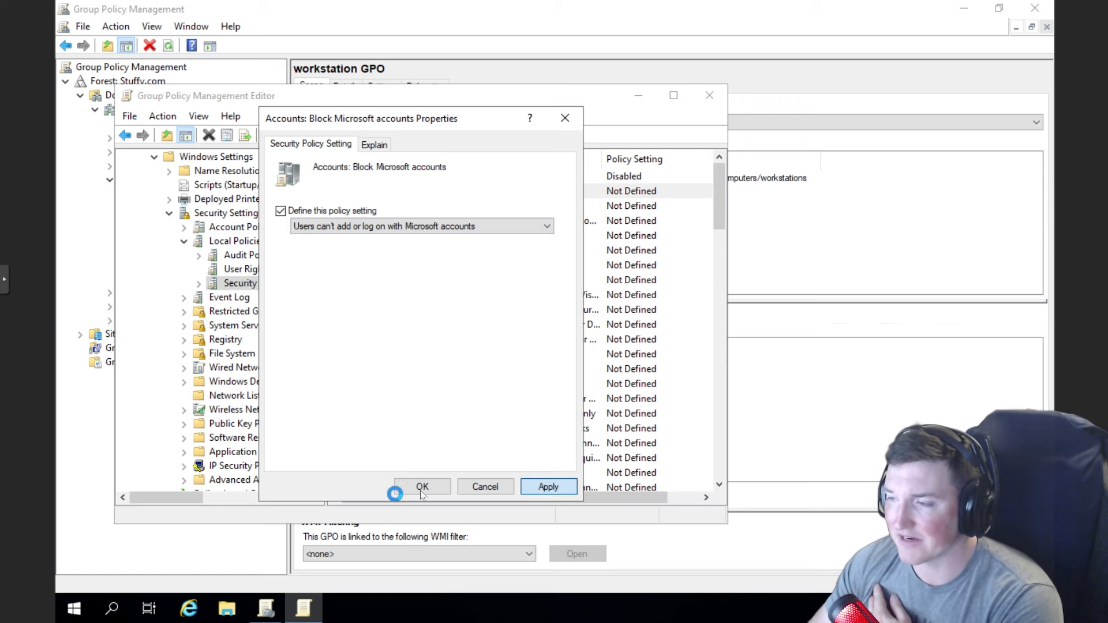
click(427, 485)
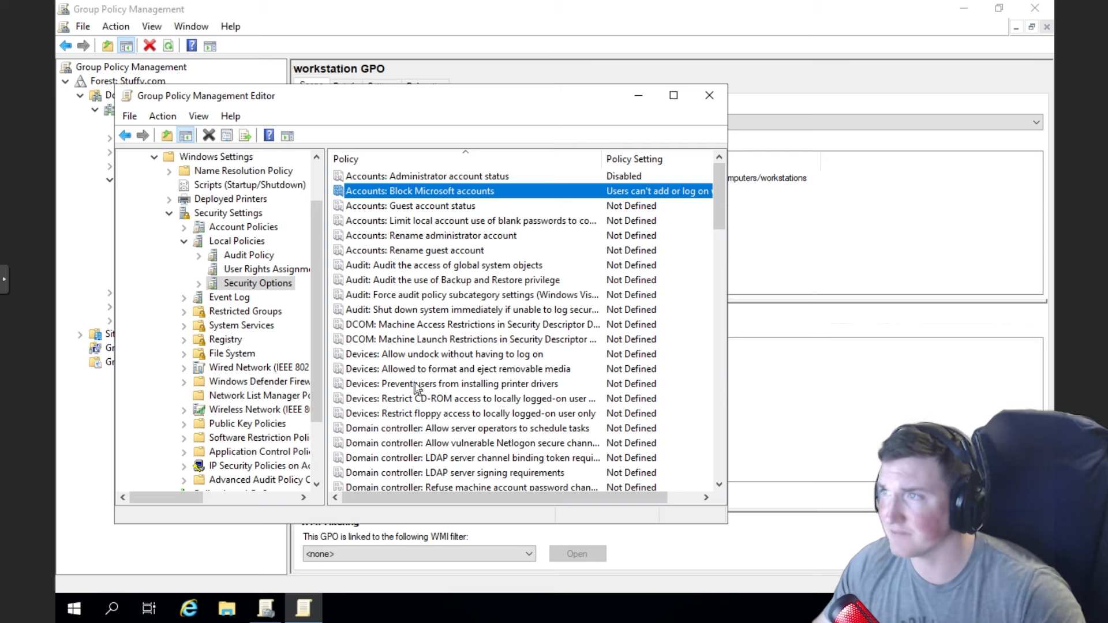
- Define Accounts: Guest account status as Disabled and apply the setting
click(501, 207)
right_click(500, 207)
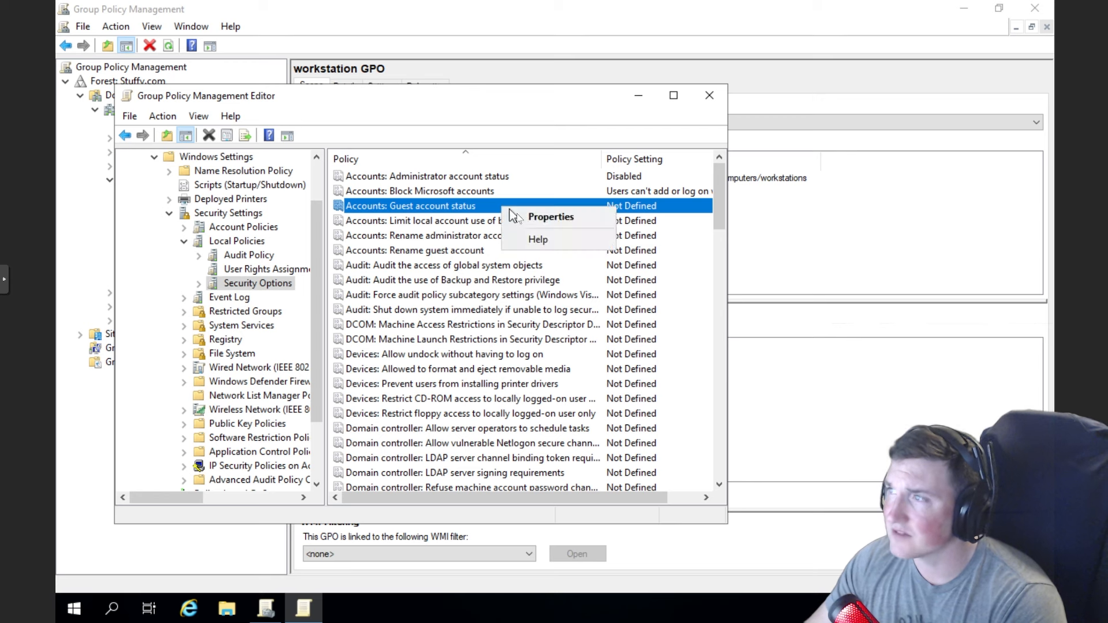
click(517, 213)
click(294, 203)
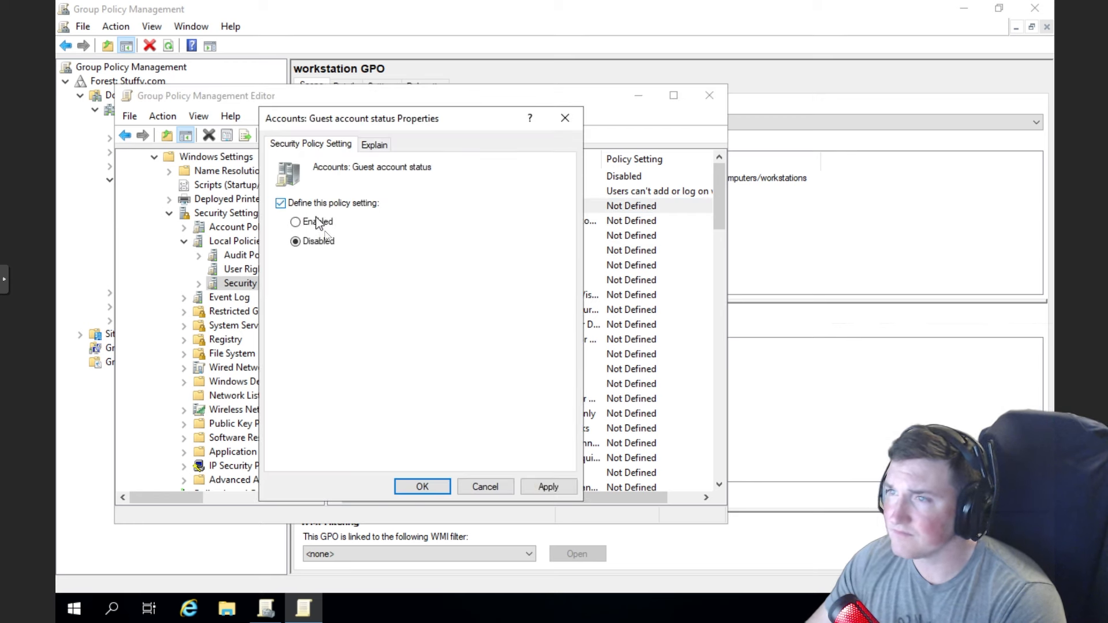
click(548, 486)
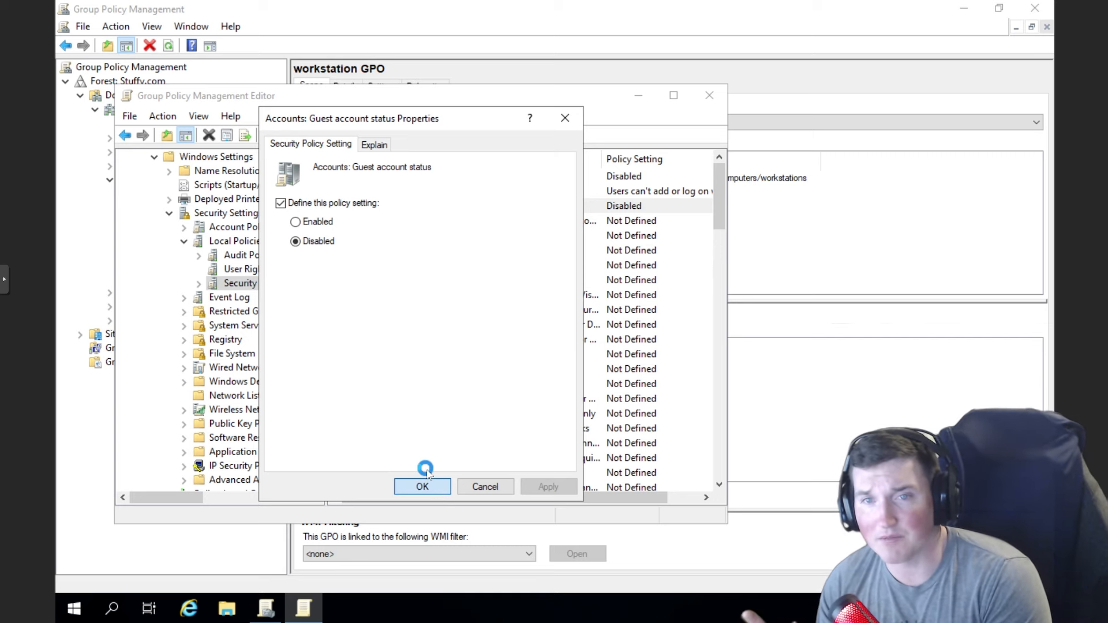
click(426, 472)
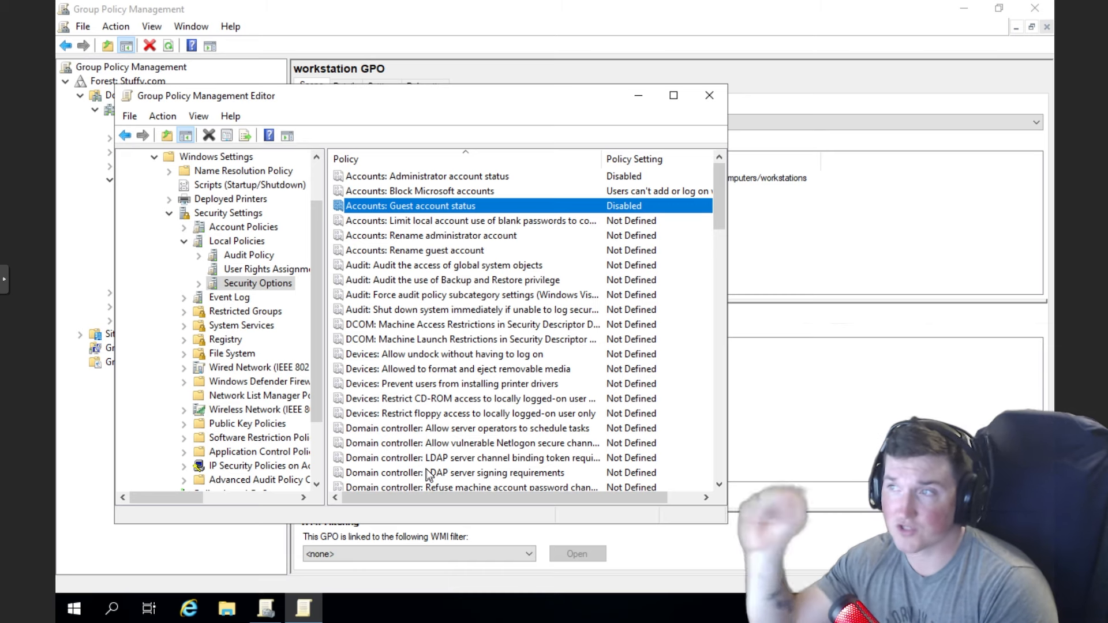
- Read the Rename administrator account explanation and close it without changes, then scroll Security Options
click(472, 237)
right_click(472, 237)
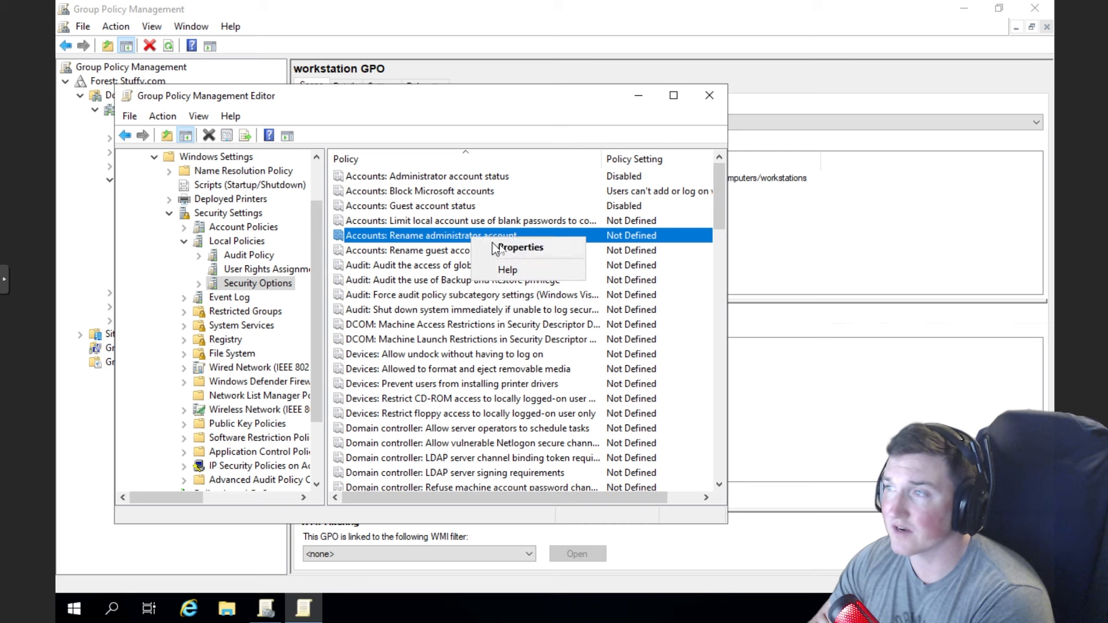
click(501, 247)
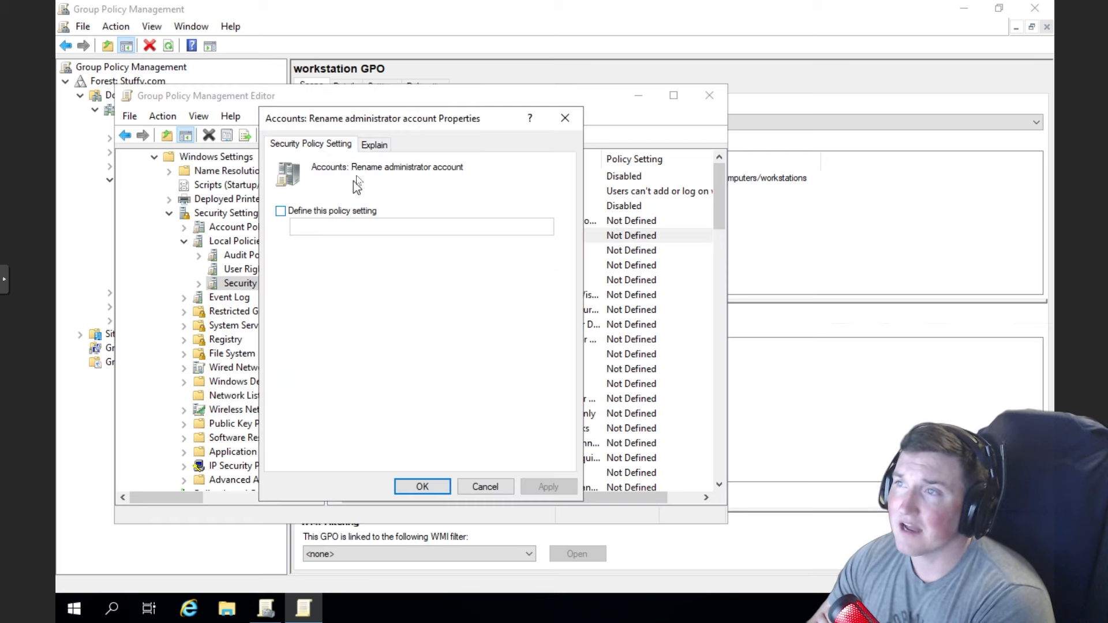
click(374, 146)
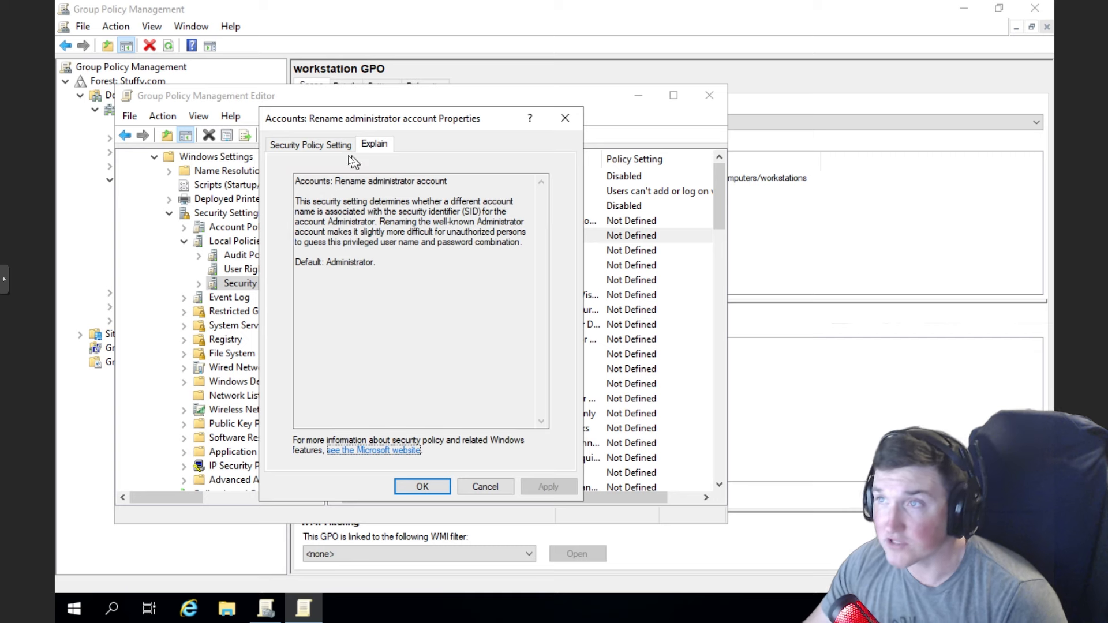
click(334, 144)
click(562, 115)
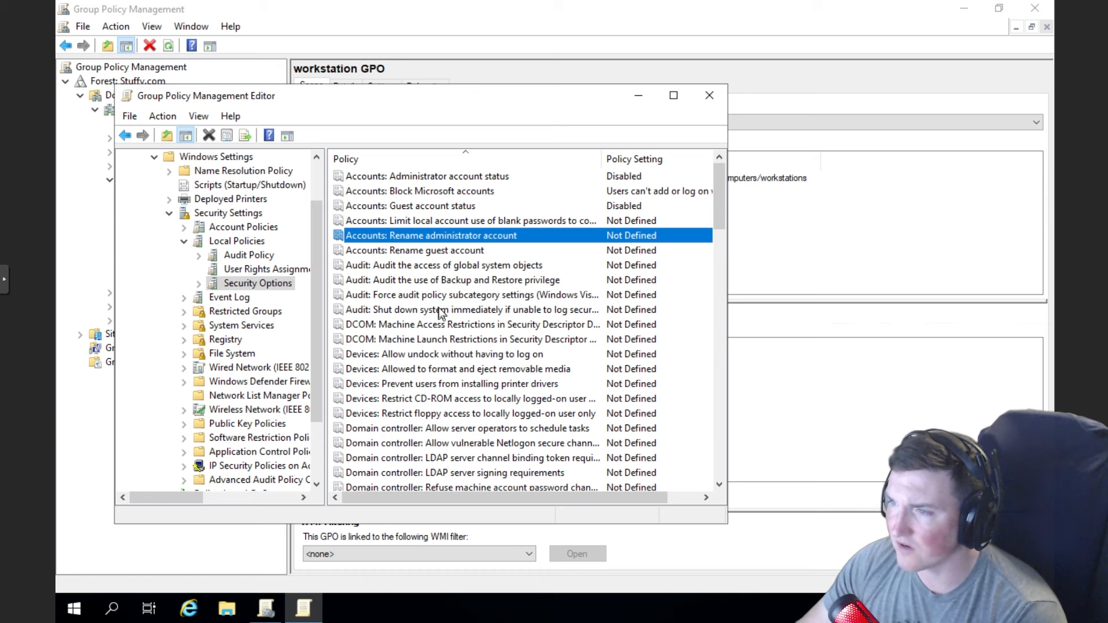
scroll(439, 307, down, 1)
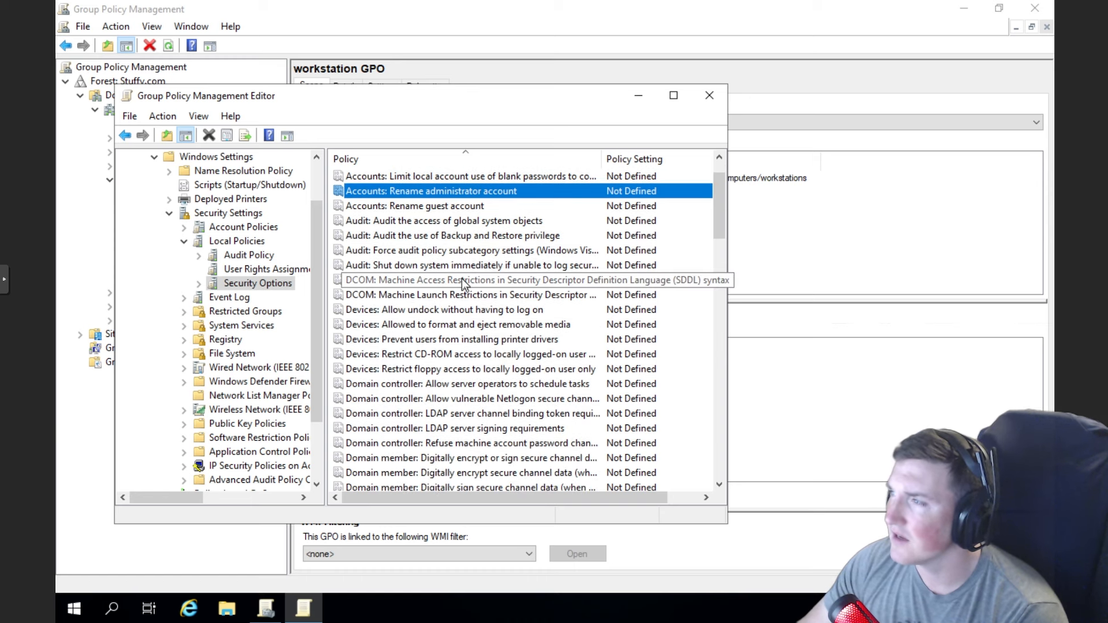
- Read the removable media formatting policy's description and close it without changes
click(461, 326)
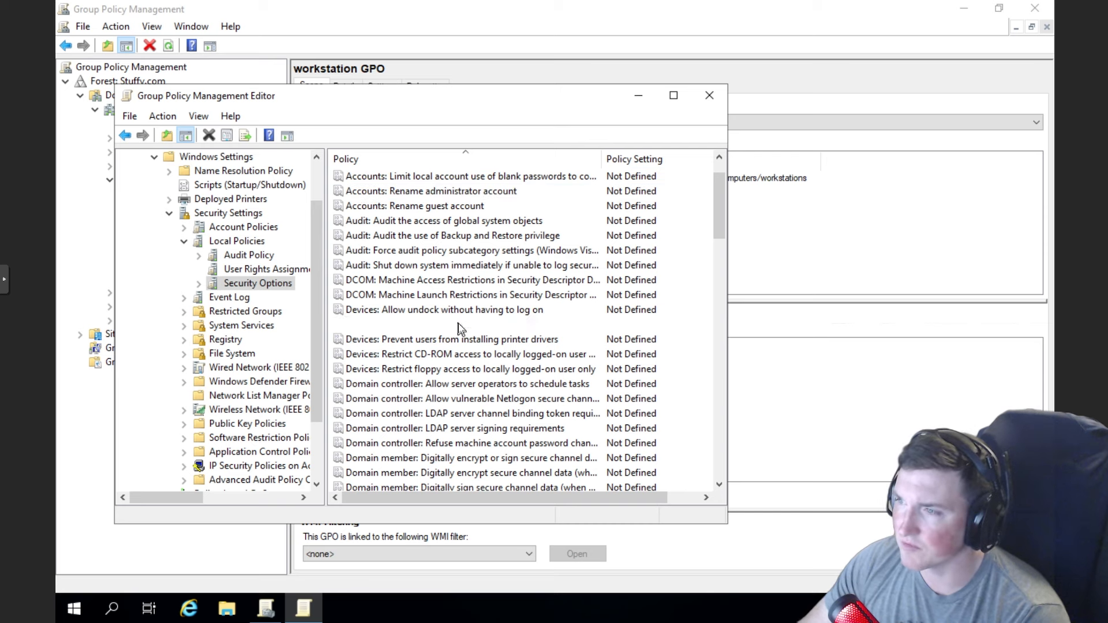
right_click(460, 327)
click(503, 330)
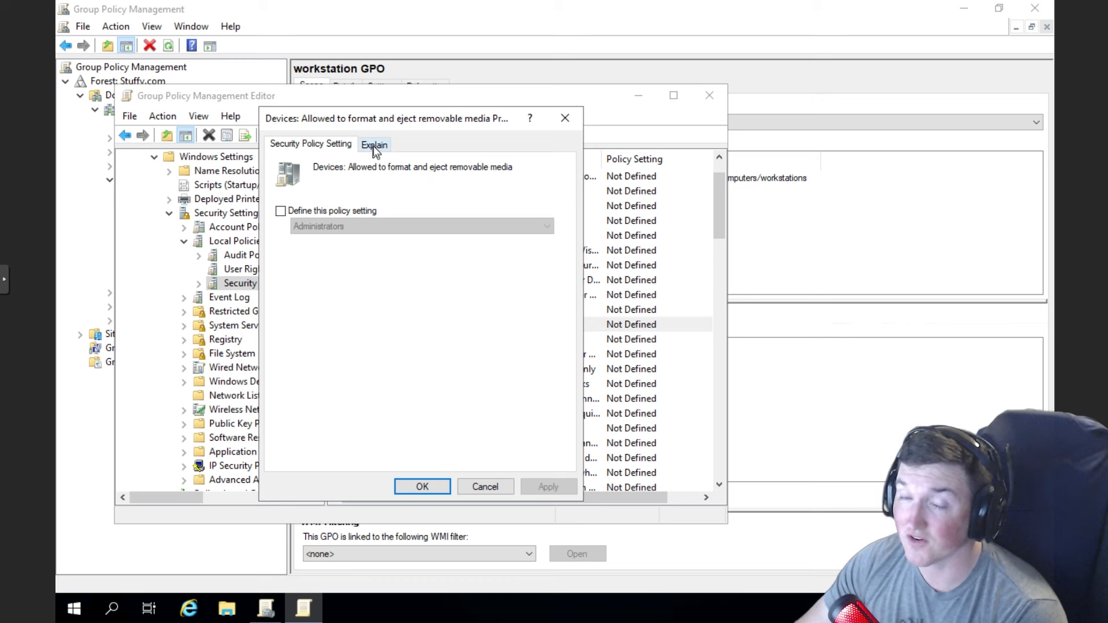
click(373, 147)
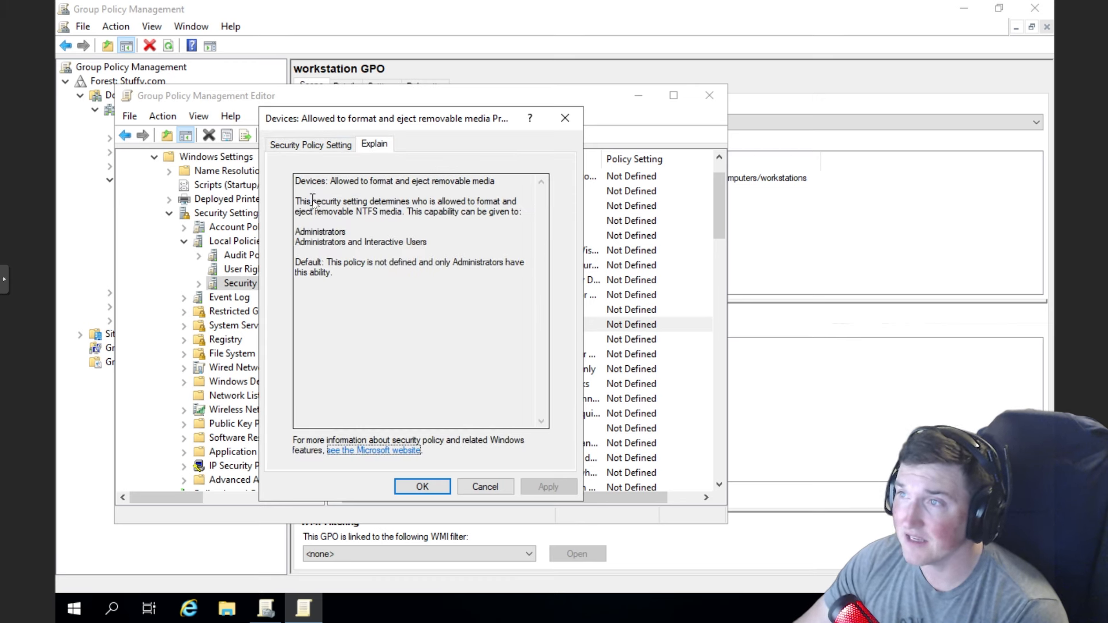
drag(312, 202, 485, 232)
click(458, 249)
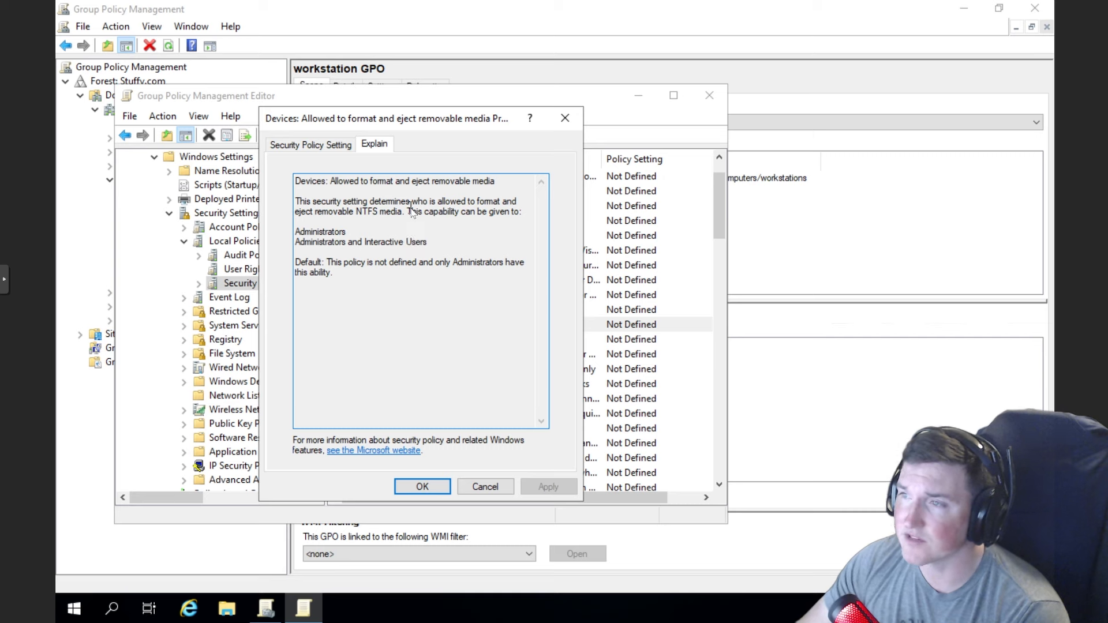
click(565, 117)
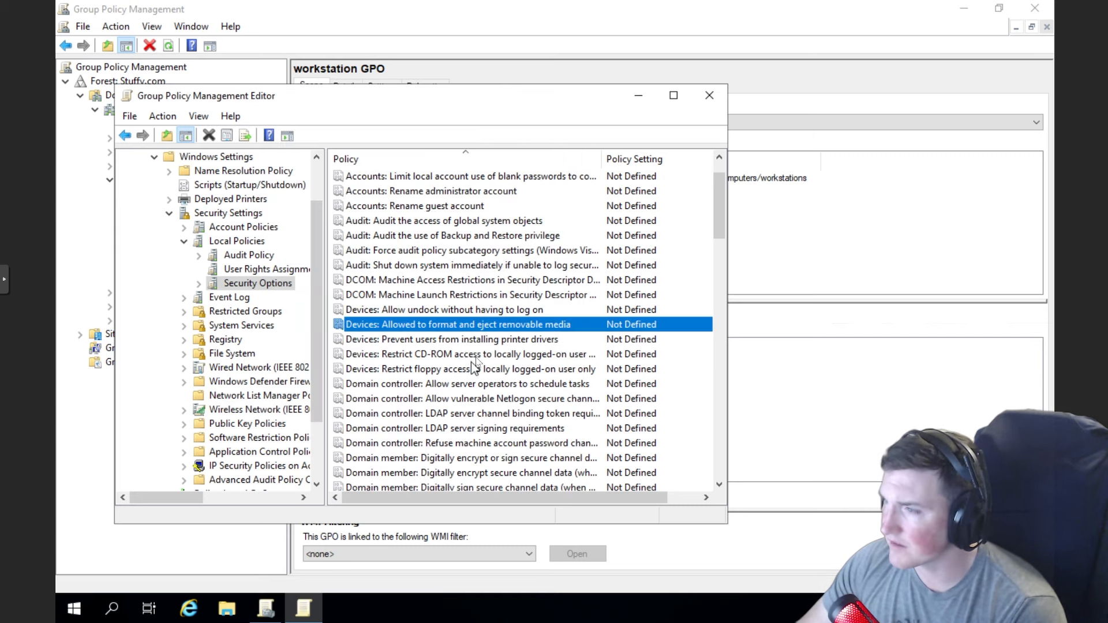
- Define Devices: Prevent users from installing printer drivers as Disabled and apply it
click(467, 340)
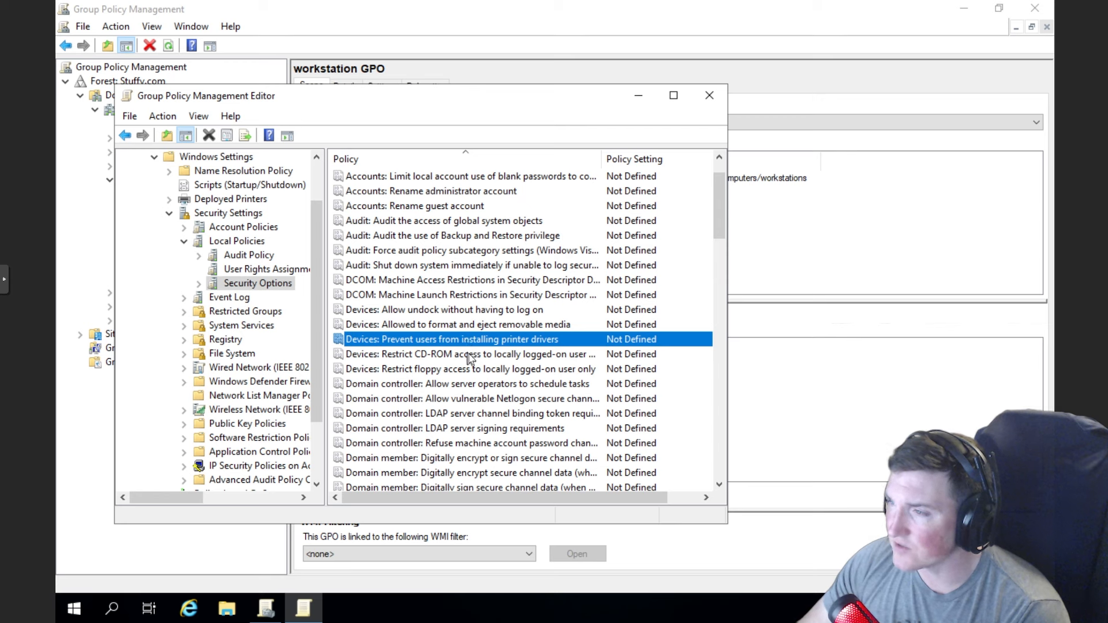
right_click(458, 339)
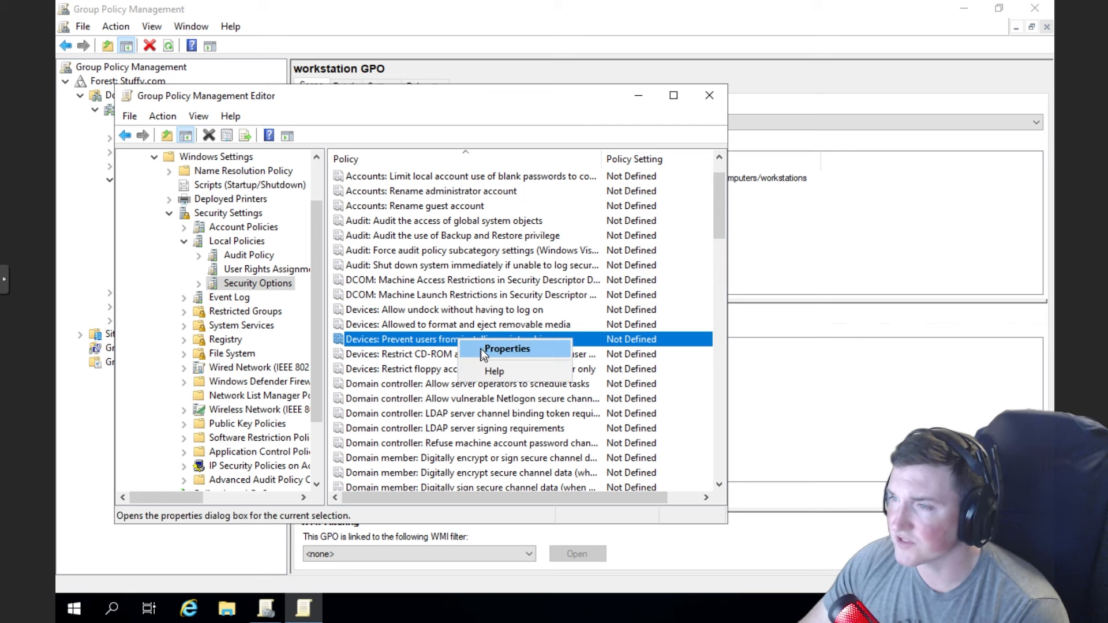
click(481, 350)
click(281, 203)
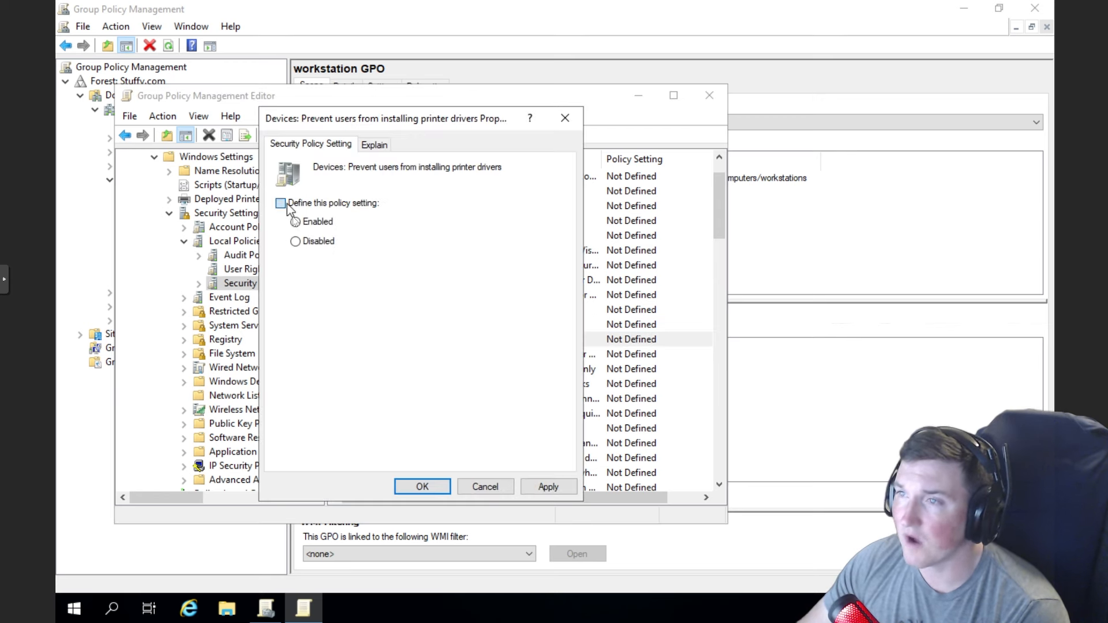
click(296, 241)
click(546, 487)
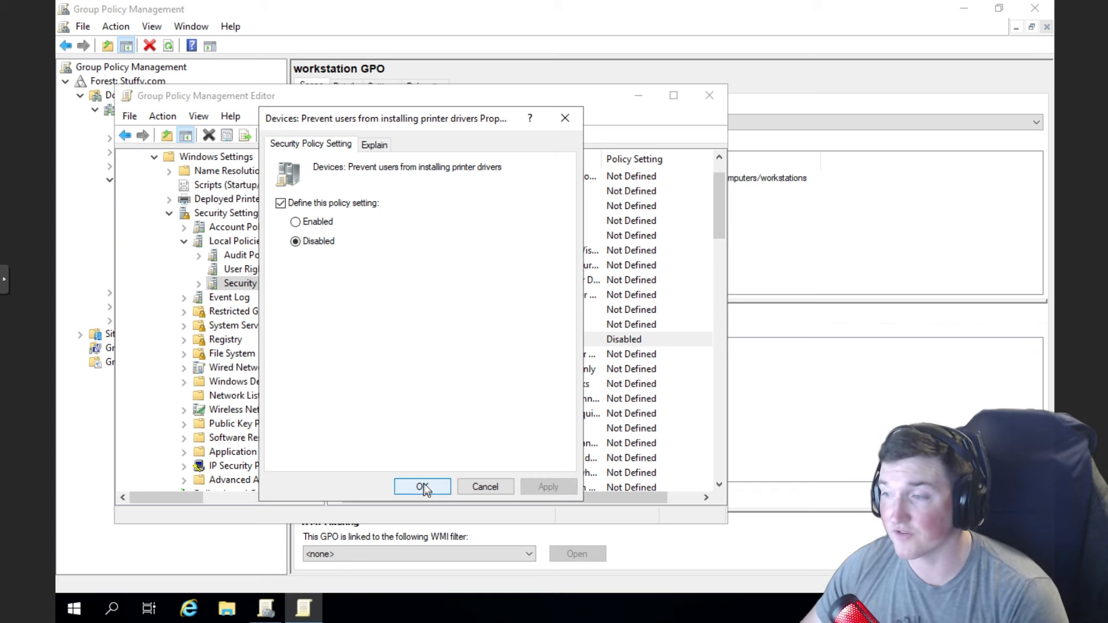
click(424, 488)
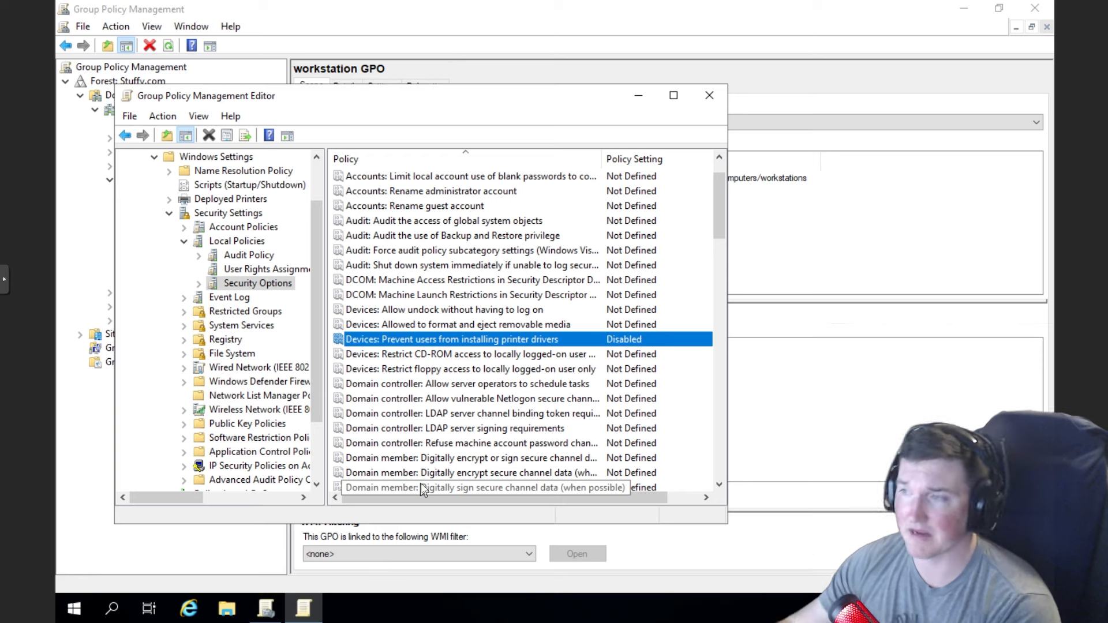
right_click(469, 355)
- Read the Restrict CD-ROM access policy's explanation and close it without changes
click(476, 362)
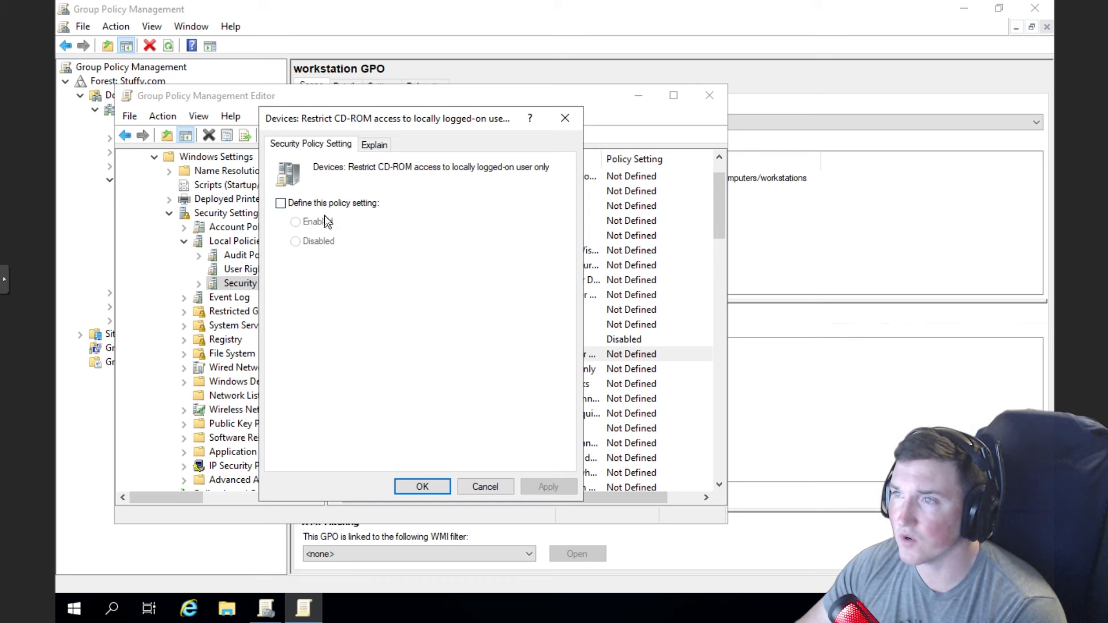
click(374, 145)
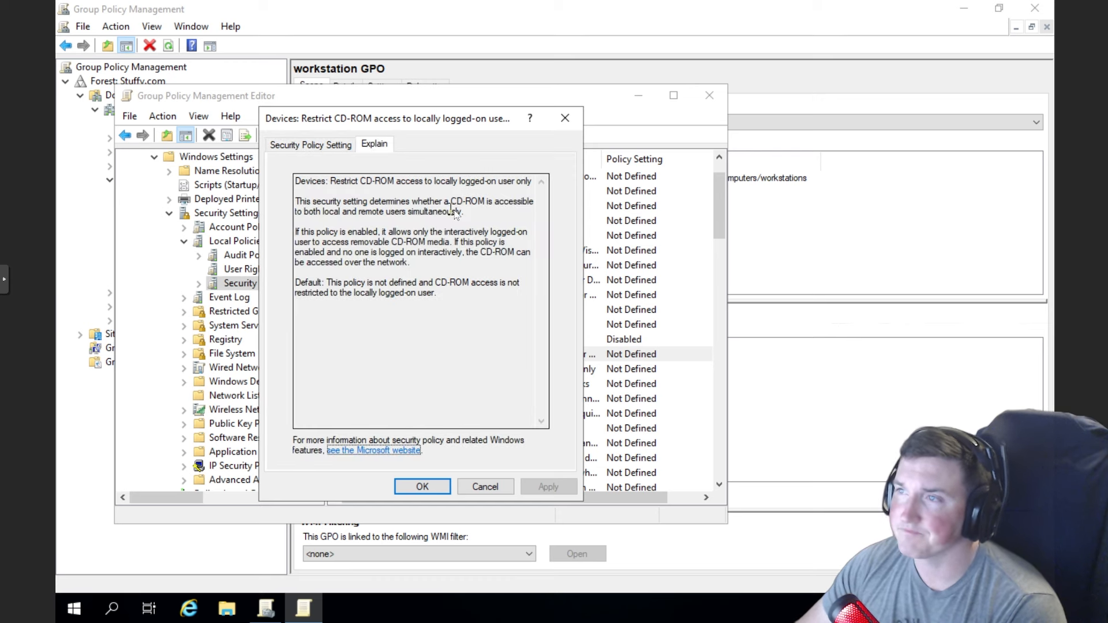
drag(494, 216, 303, 199)
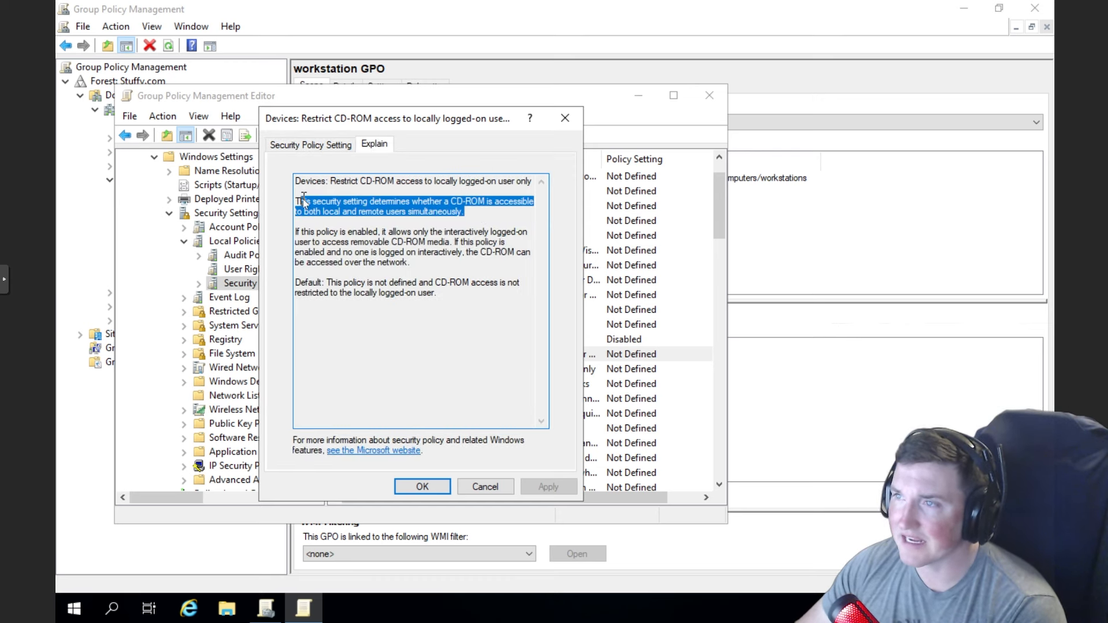
click(412, 230)
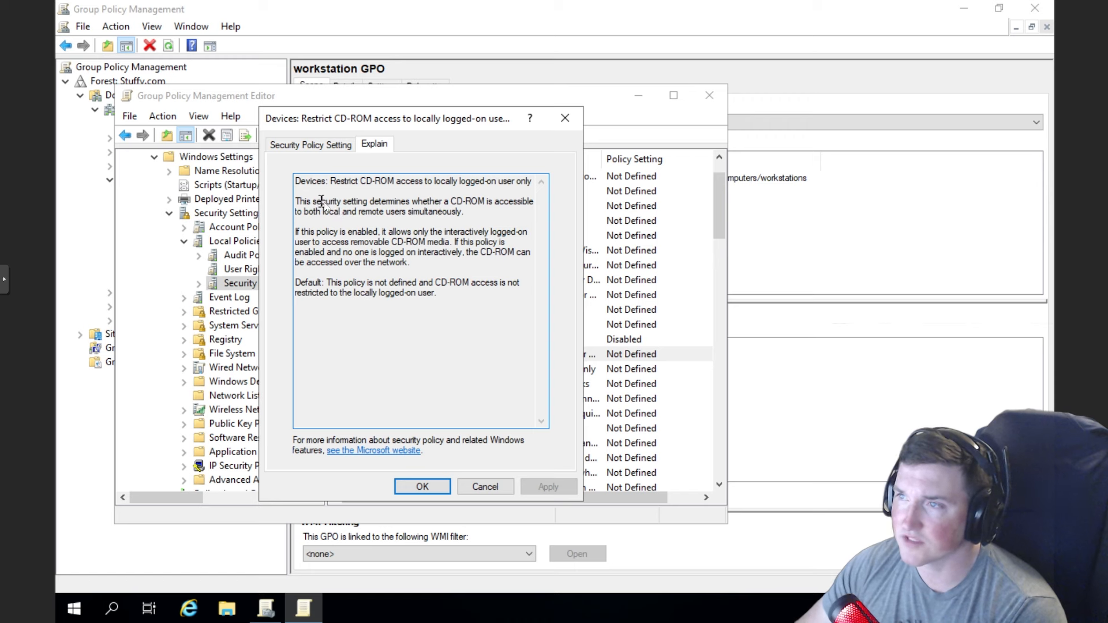
drag(322, 202, 395, 213)
click(458, 228)
click(485, 487)
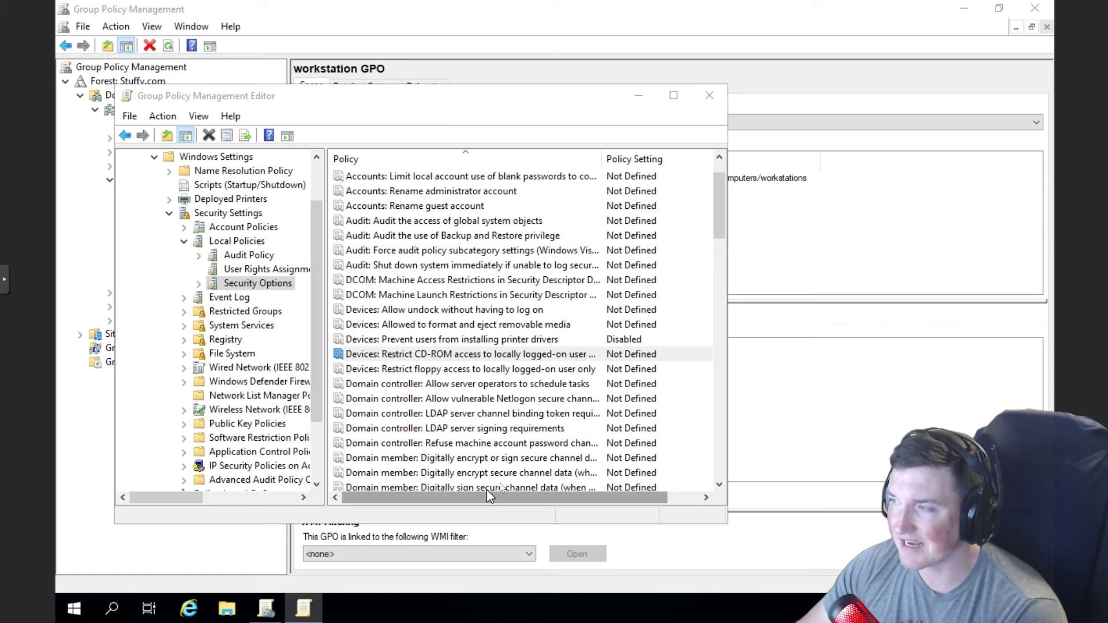
- Reopen Restrict CD-ROM access, define it as Disabled and apply
double_click(452, 354)
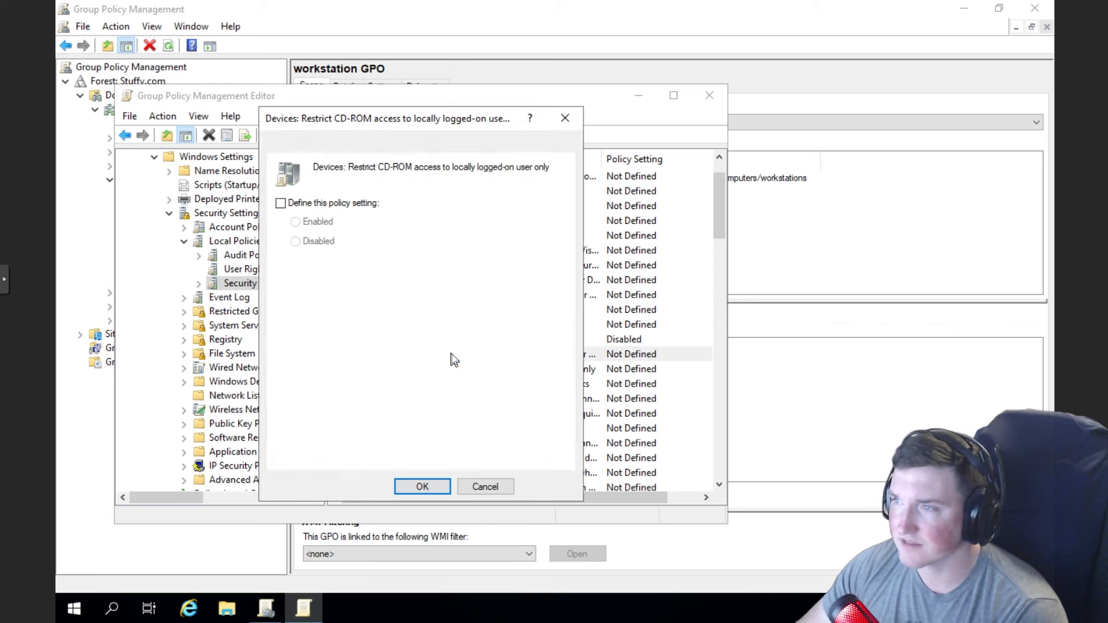
click(280, 203)
click(296, 241)
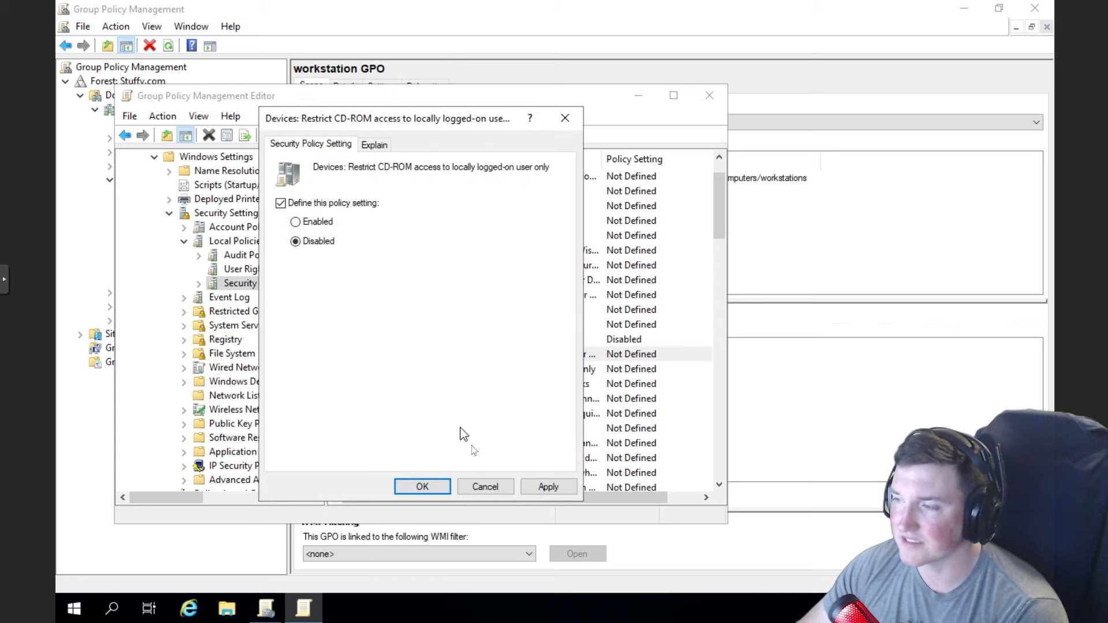
click(542, 486)
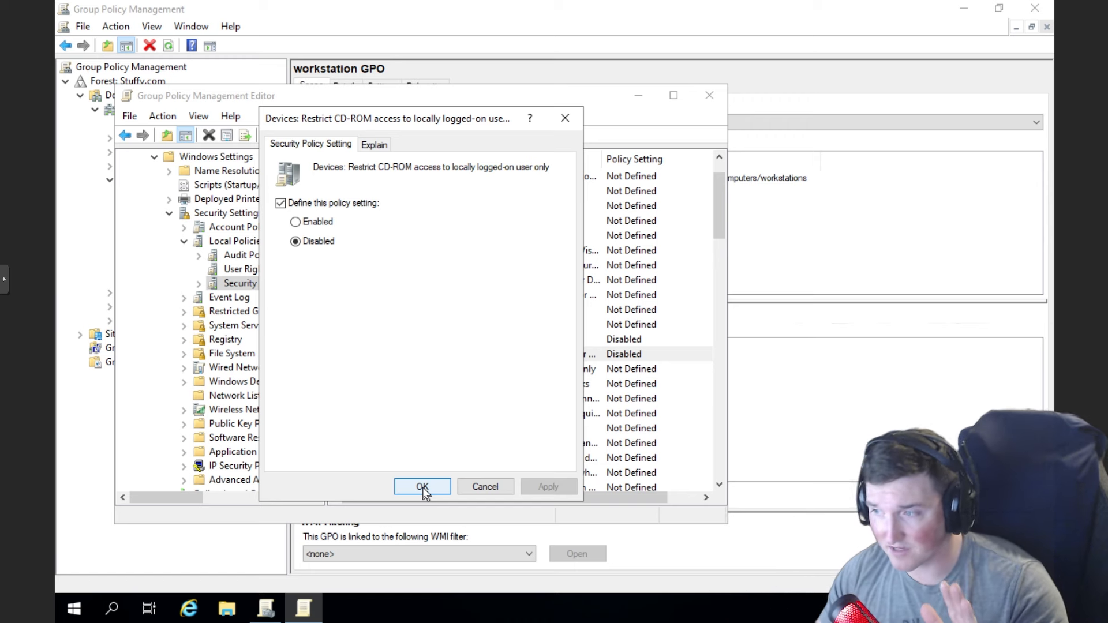
click(422, 487)
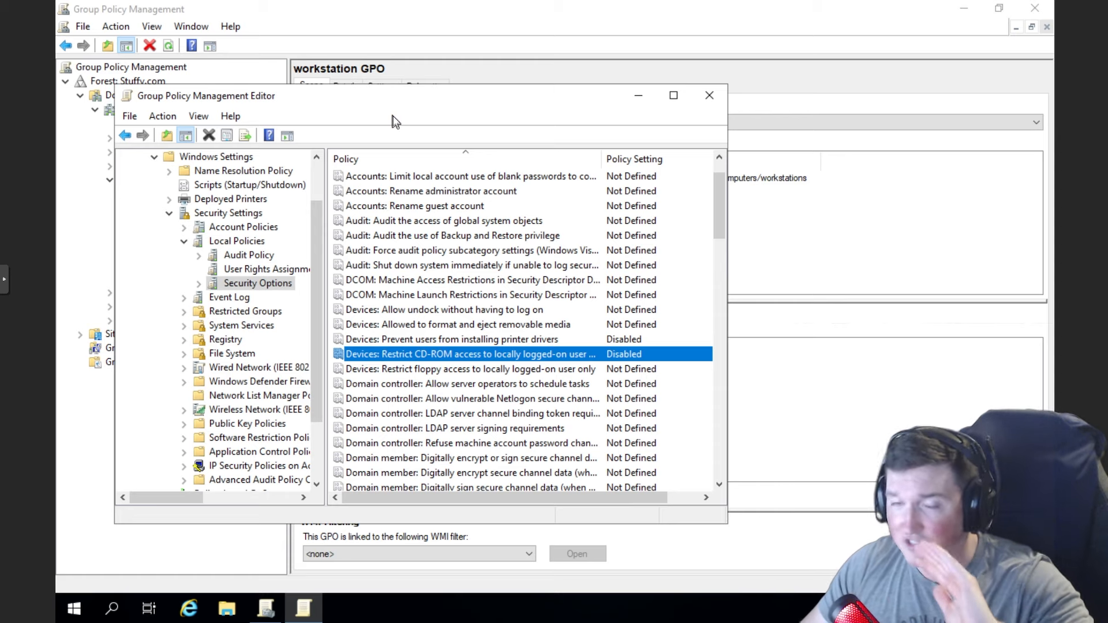
- Minimize the policy editor, expand Groups, and select the Security groups OU in the console tree
click(639, 94)
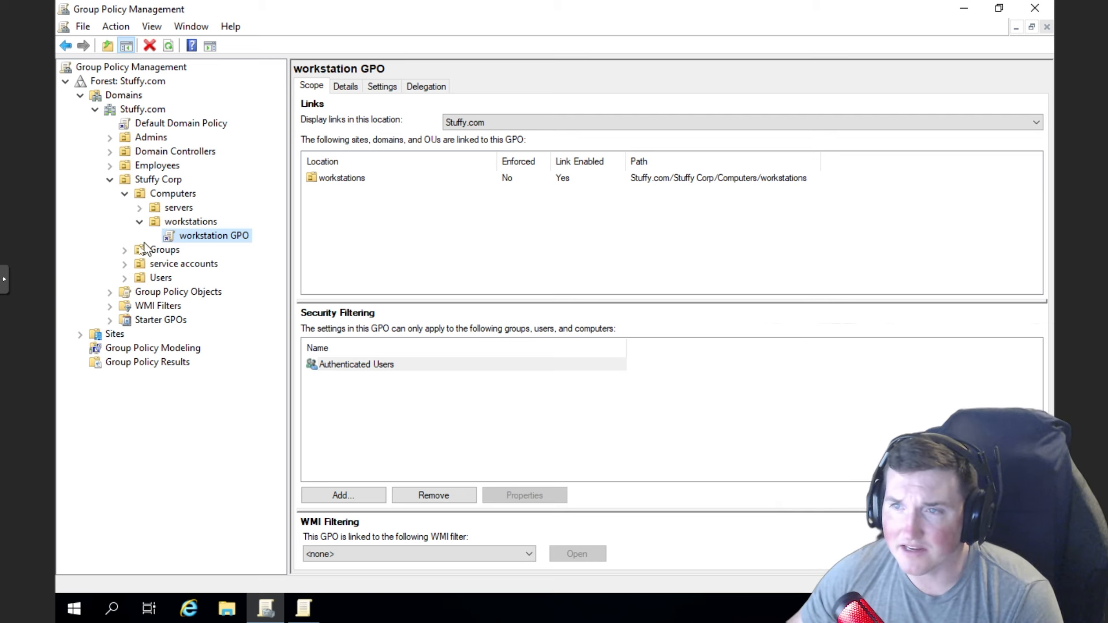
click(125, 251)
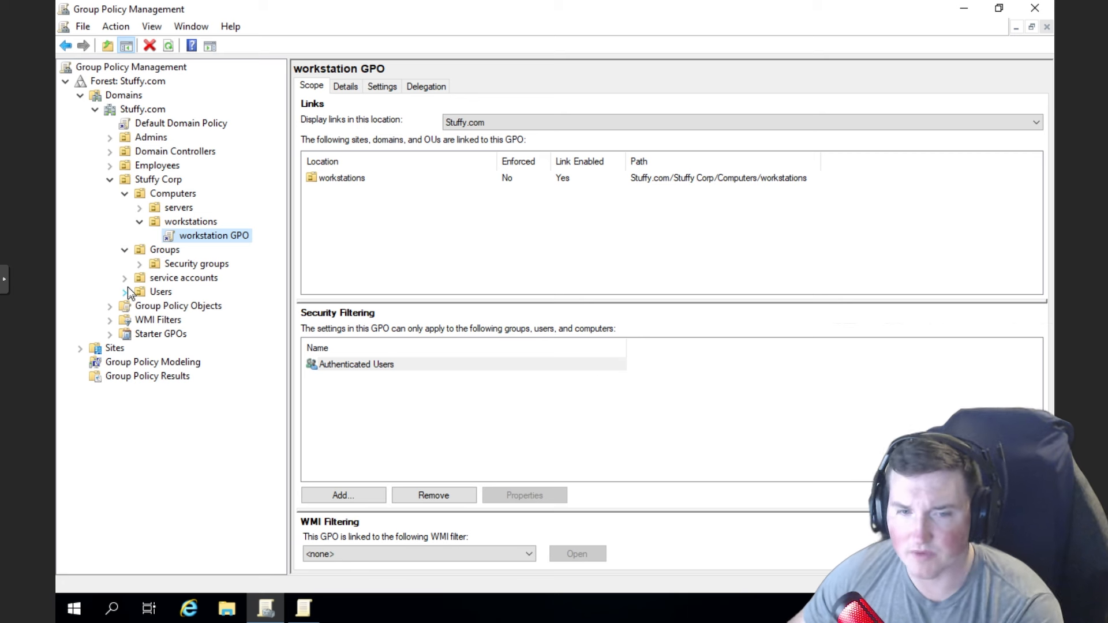
click(140, 265)
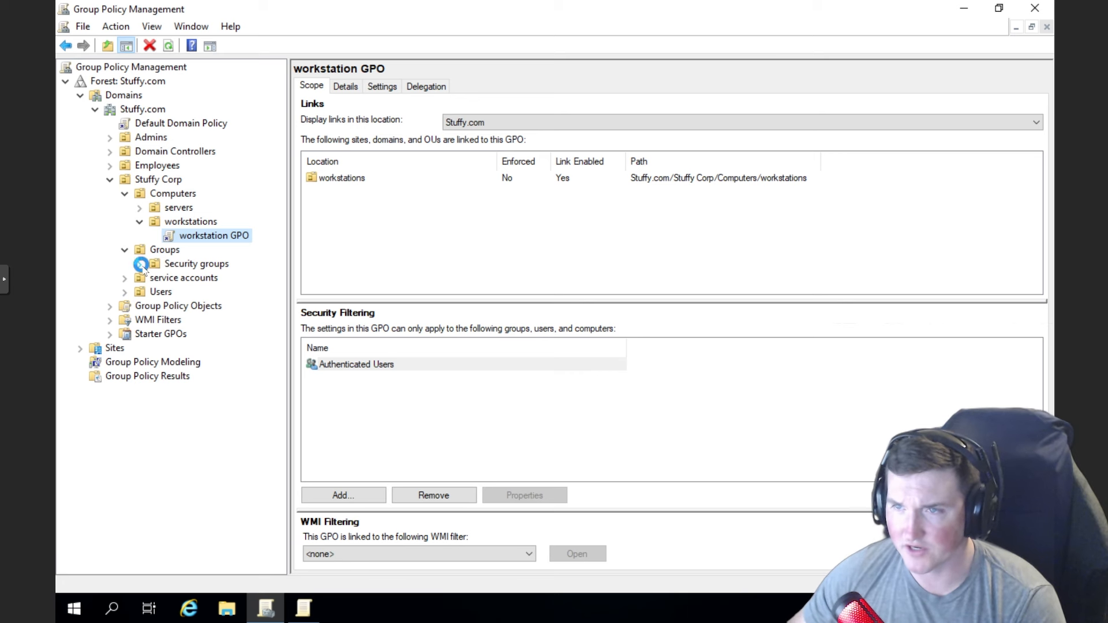
click(175, 263)
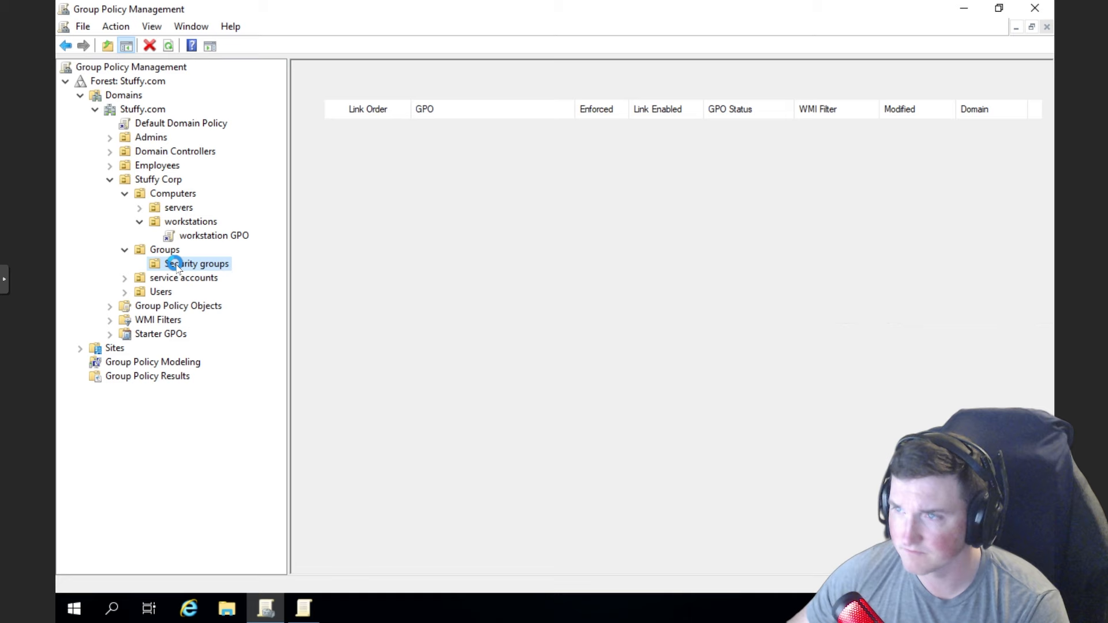
right_click(175, 263)
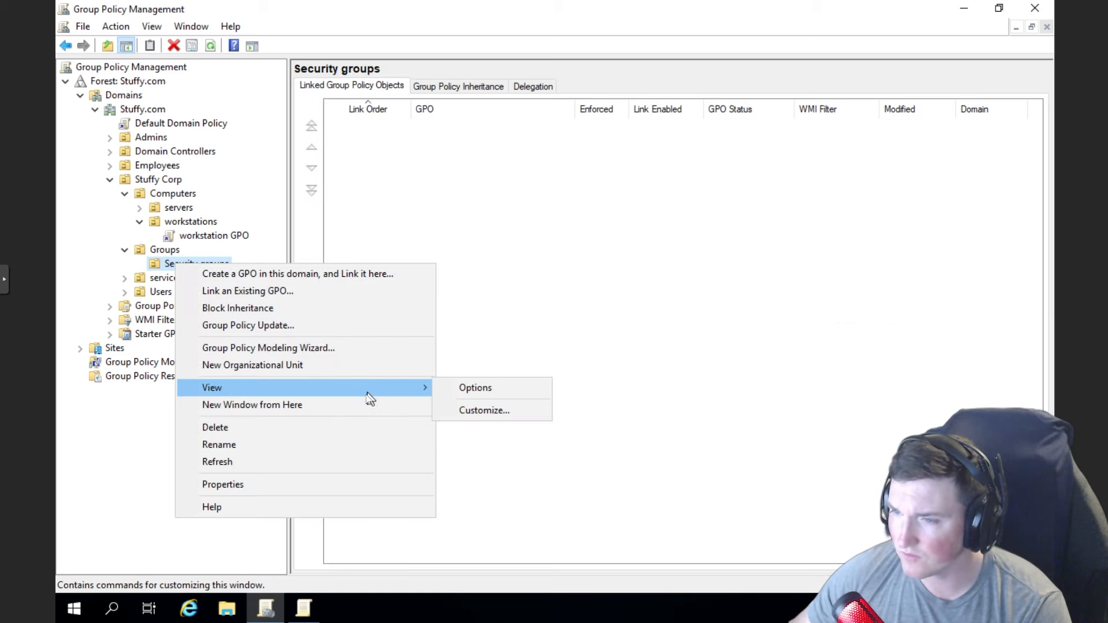
click(173, 264)
right_click(173, 266)
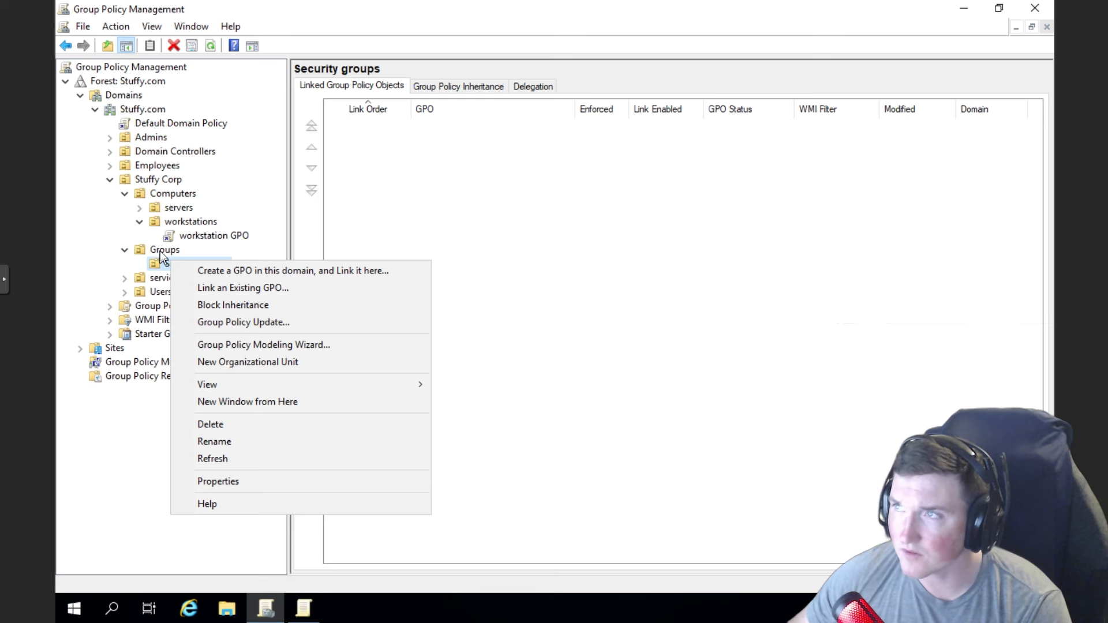
click(233, 10)
- Search 'active' in the Start menu and launch Active Directory Users and Computers
click(77, 609)
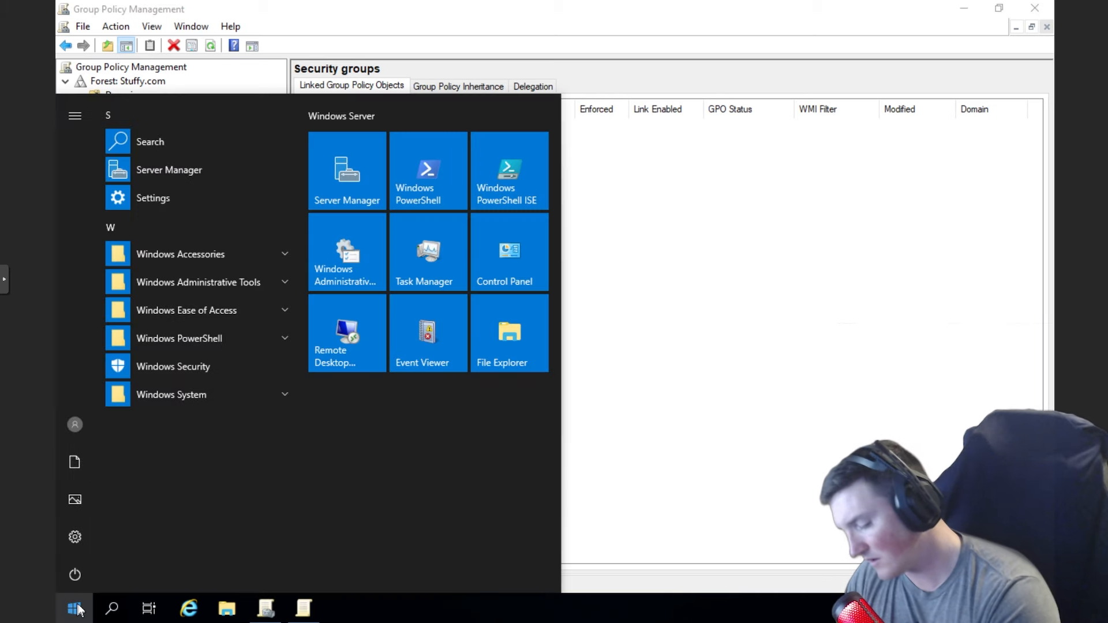
text(cmd)
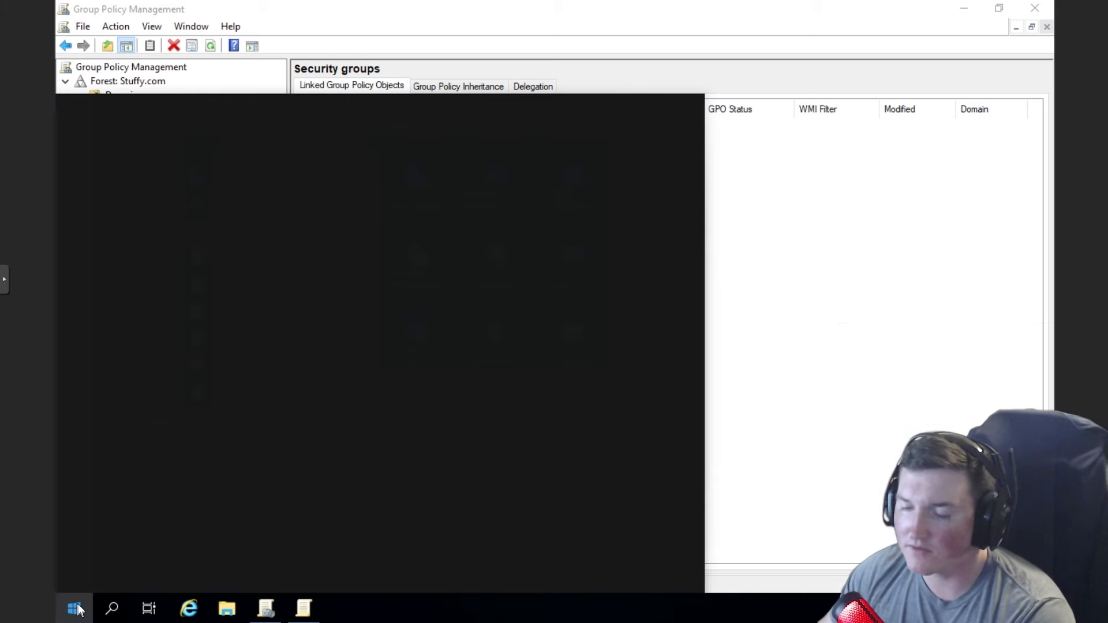
text(active)
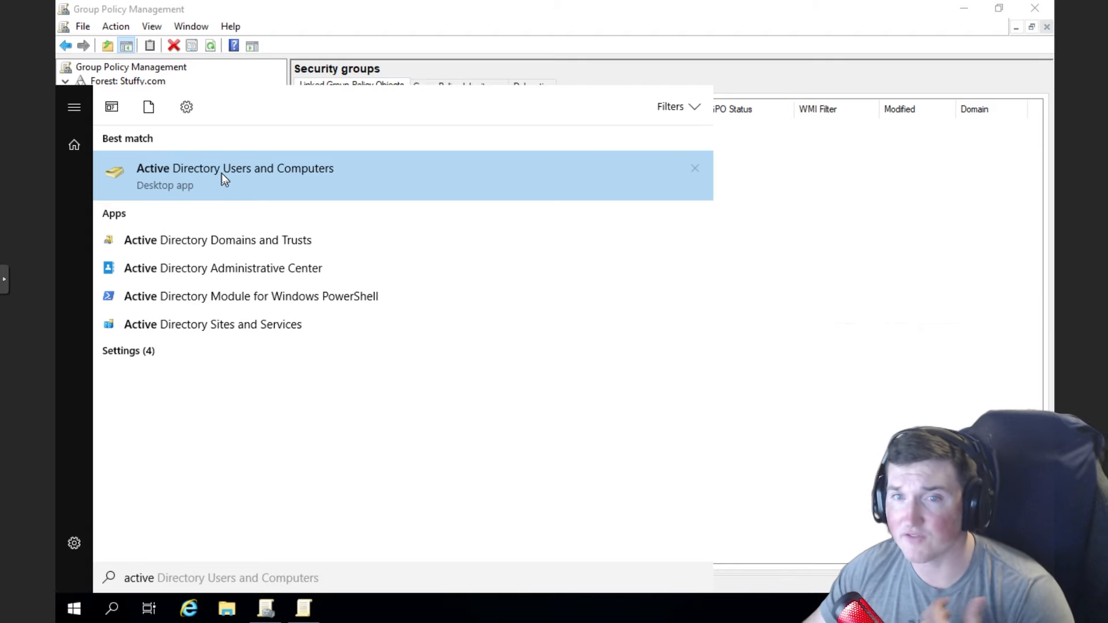
click(221, 173)
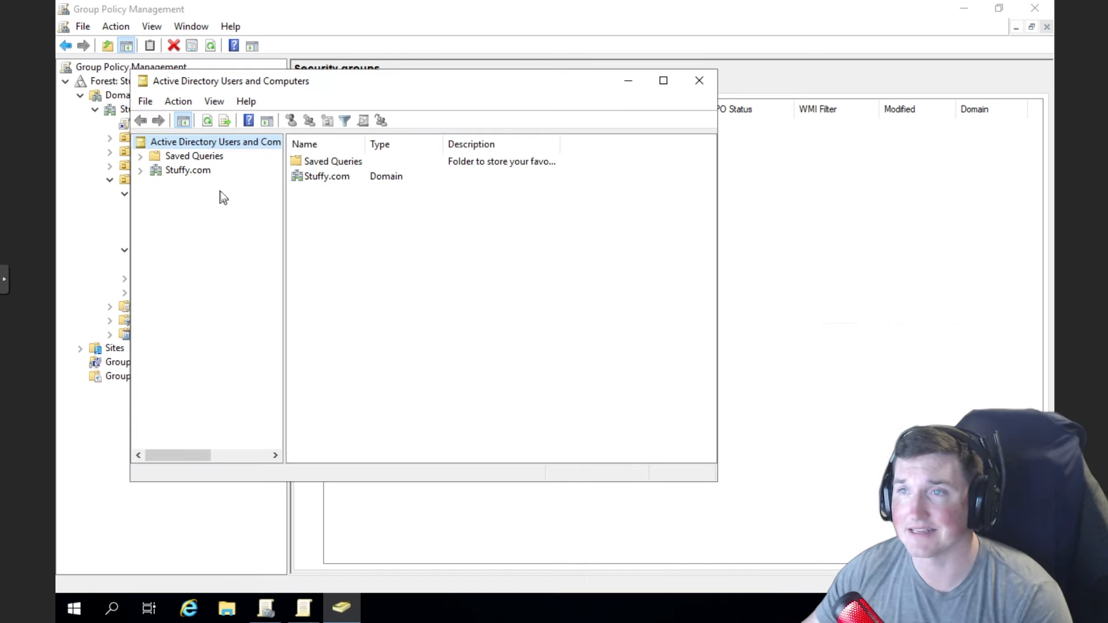
- Expand Stuffy.com > Stuffy Corp > Groups and select the empty Security groups OU
click(141, 171)
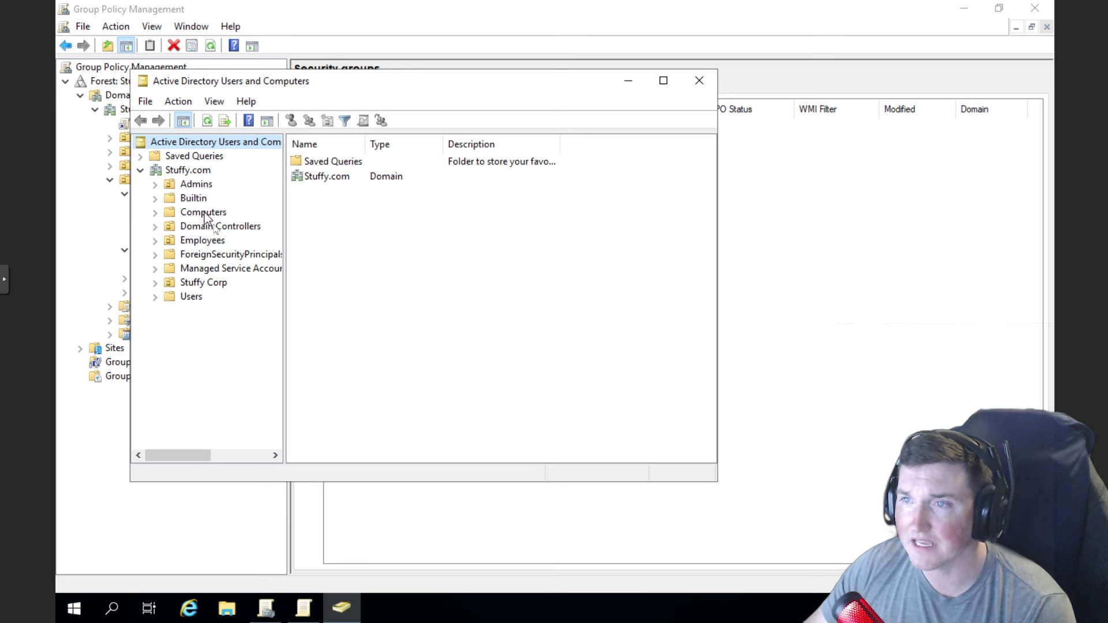
click(154, 283)
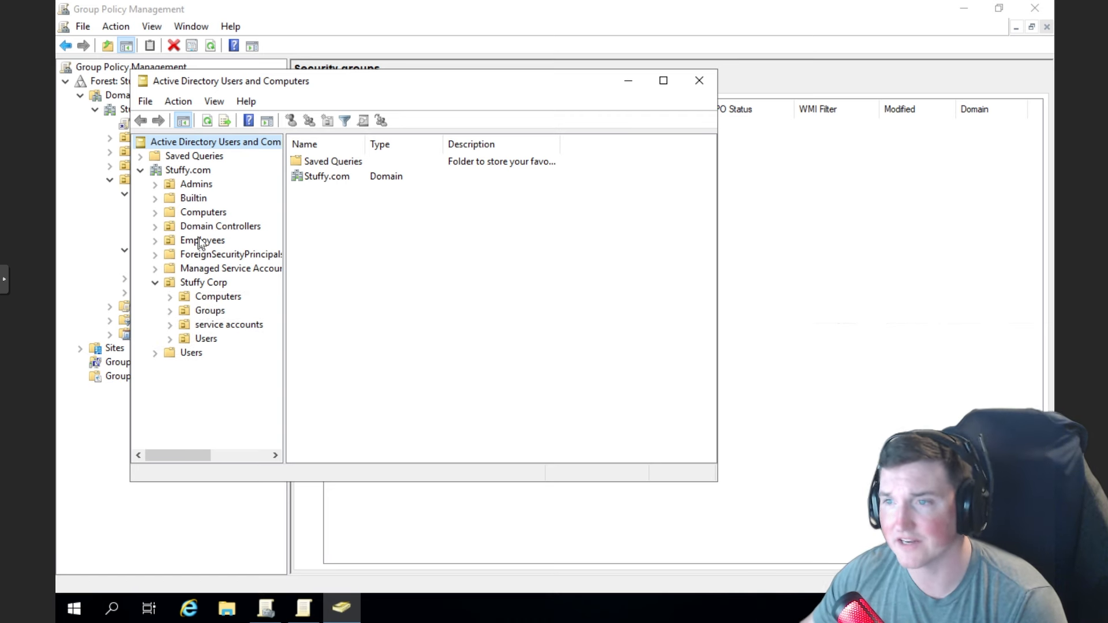
click(170, 311)
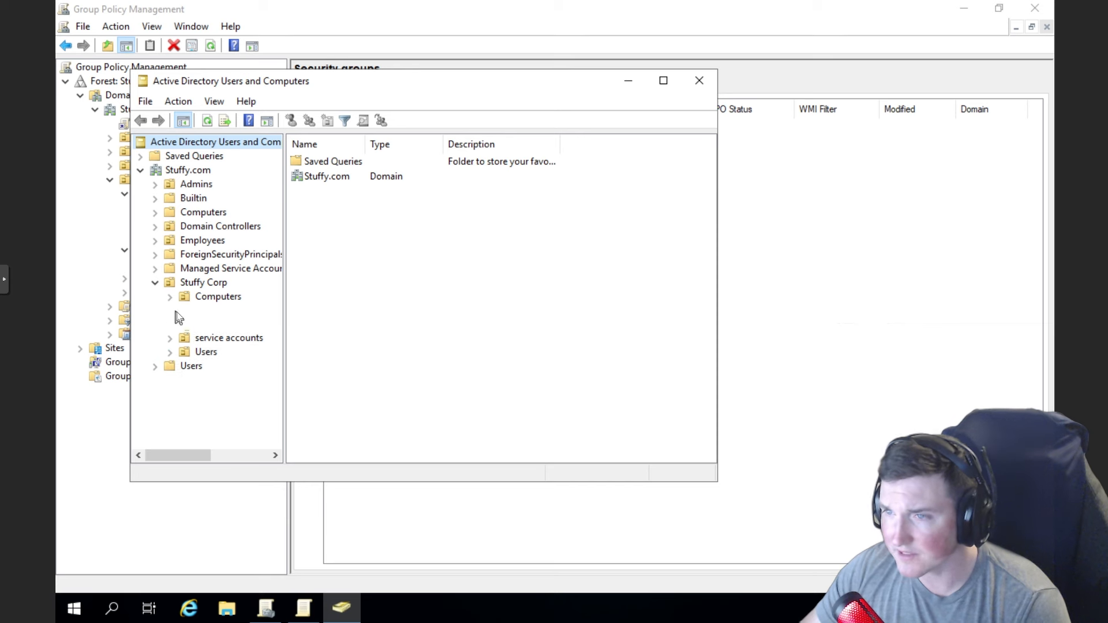
click(222, 324)
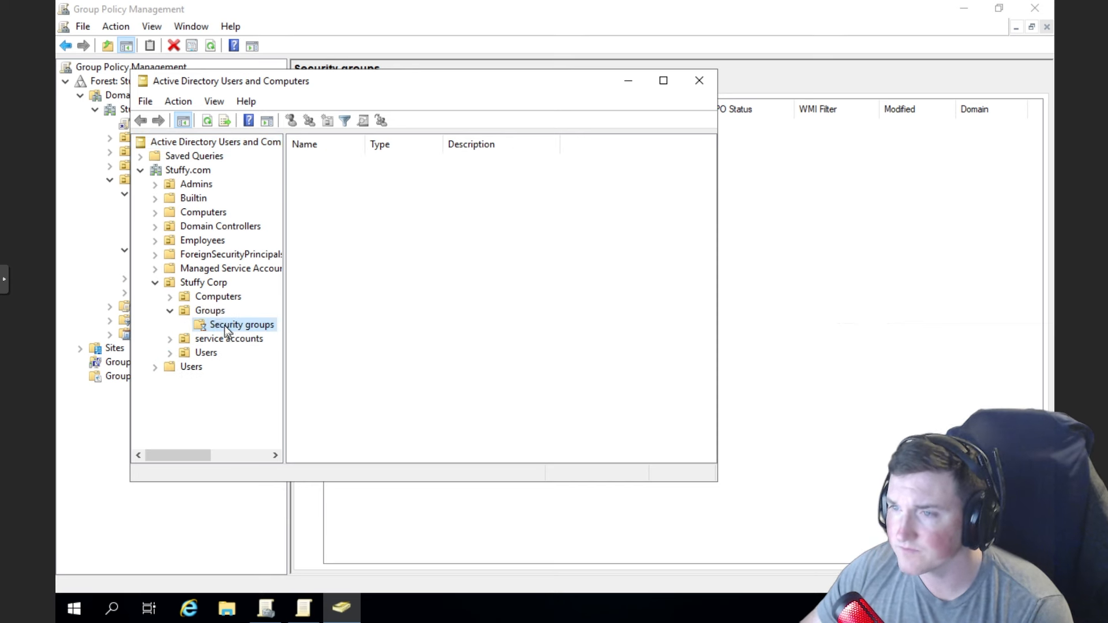
- Start a new group in Security groups; the names Admins and administrators both fail because they already exist
right_click(224, 326)
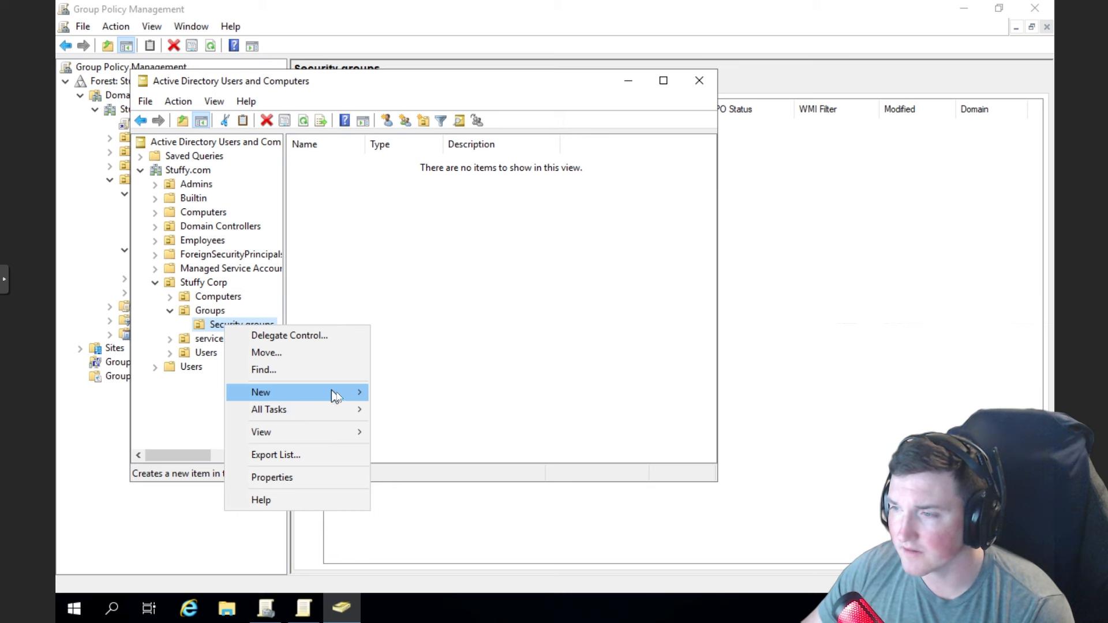
mouse_move(358, 391)
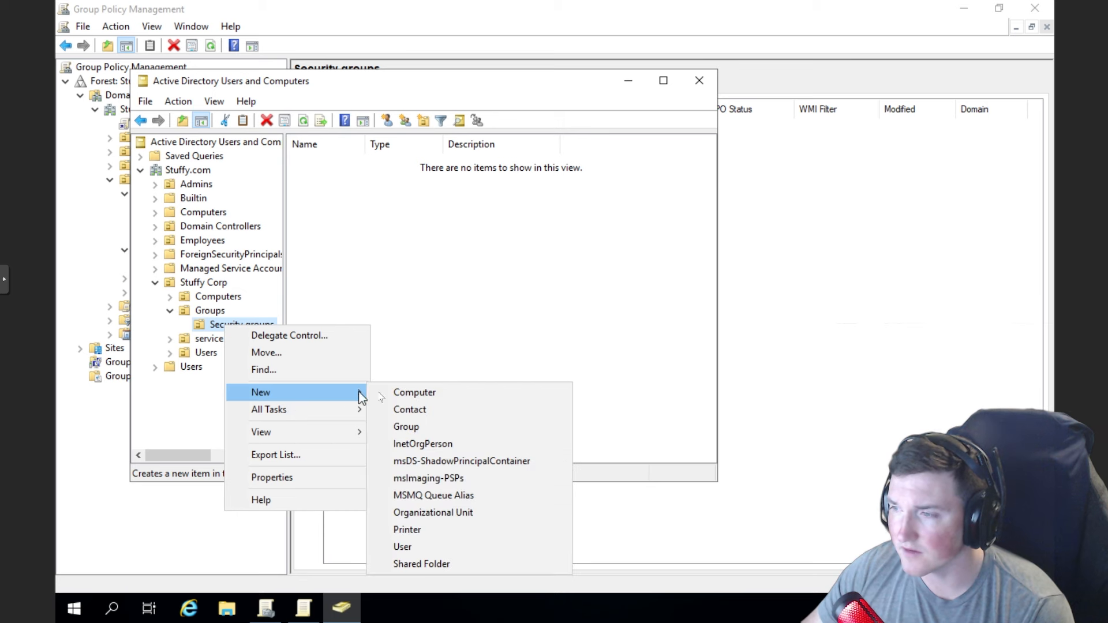
click(407, 426)
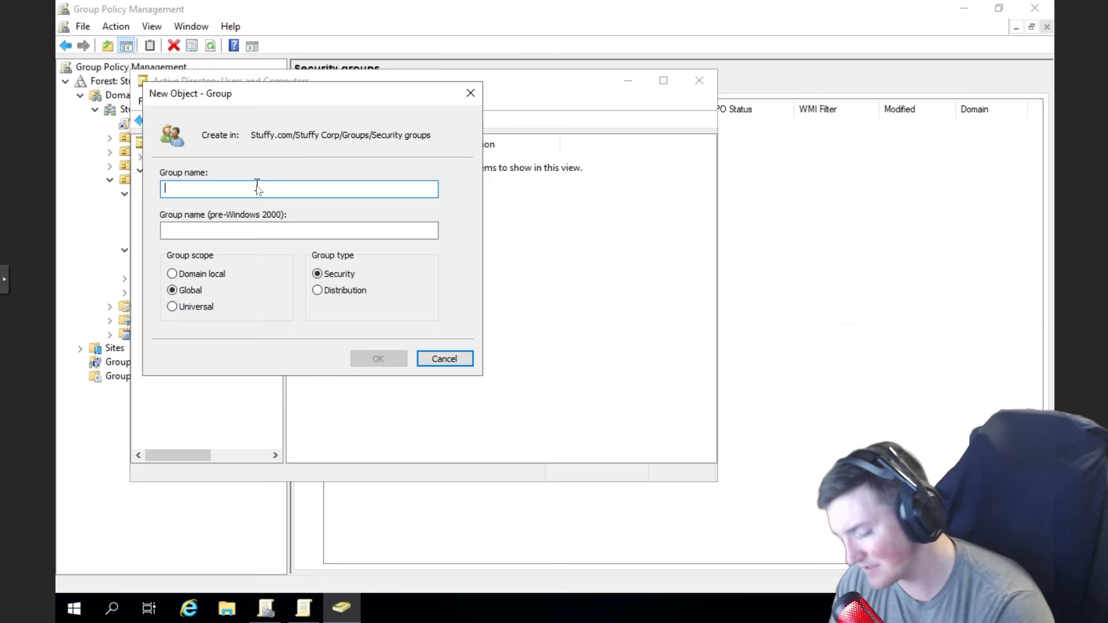
text(Admins)
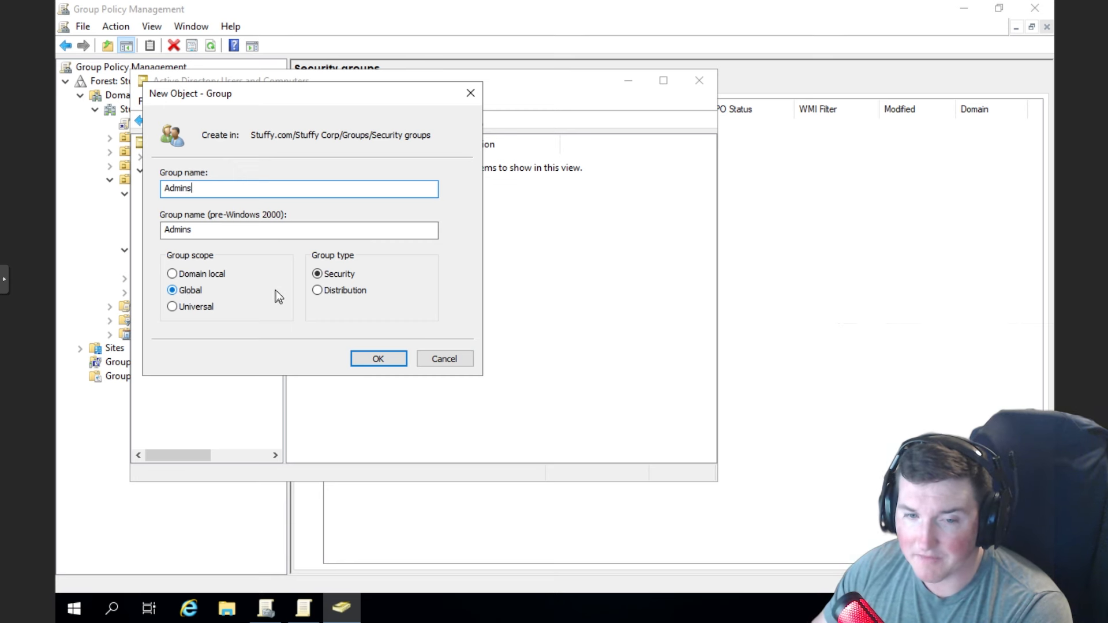
click(378, 360)
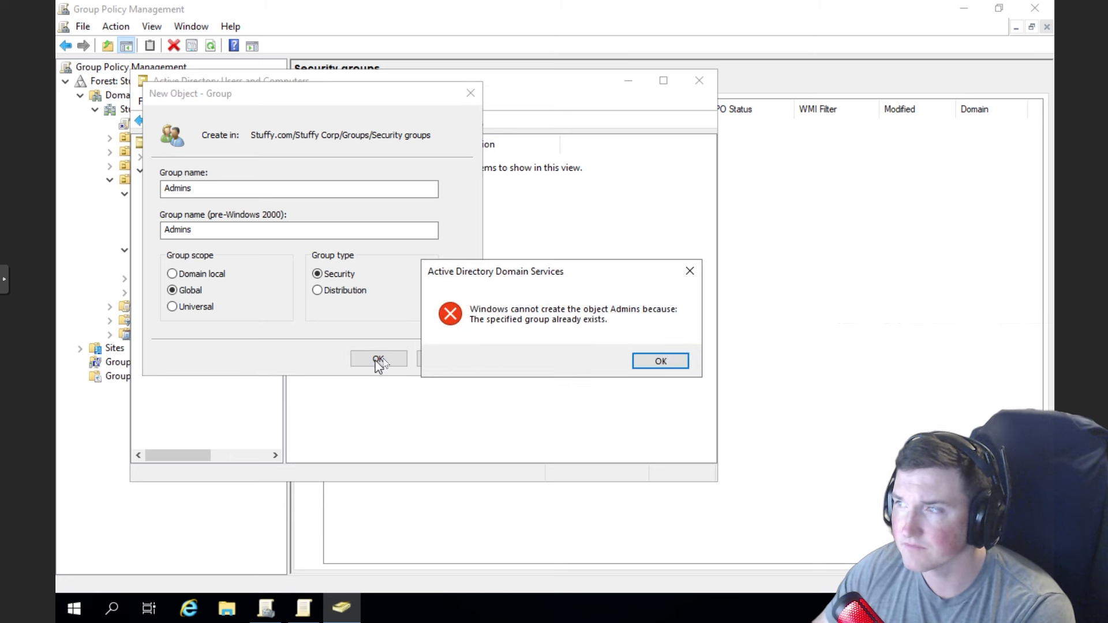
click(661, 361)
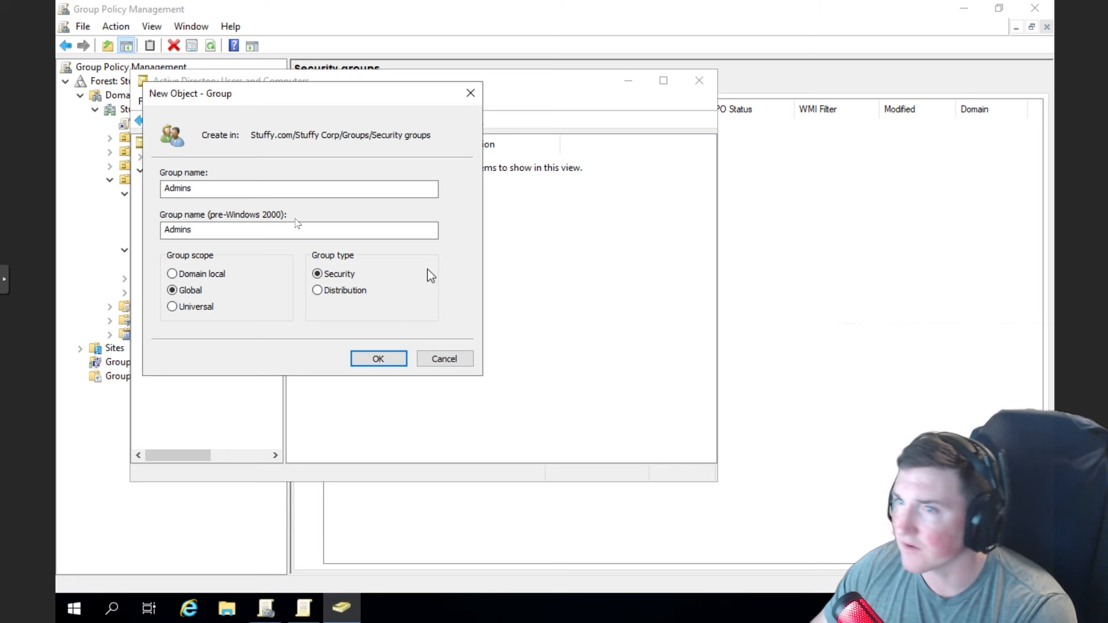
click(222, 188)
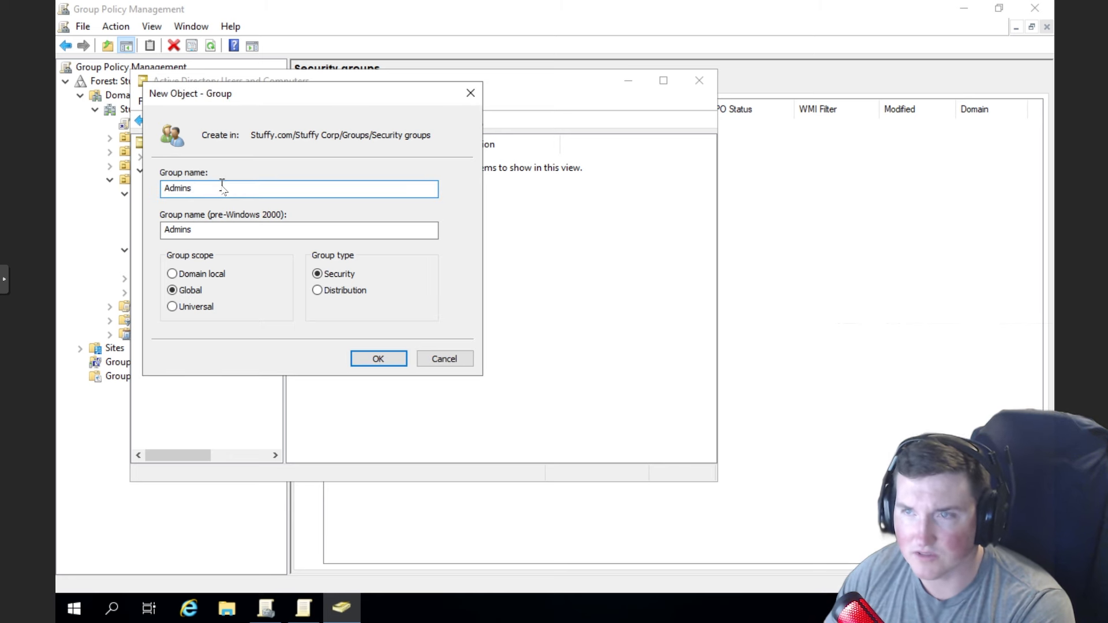
key(BackSpace)
key(BackSpace)
key(BackSpace)
key(BackSpace)
key(BackSpace)
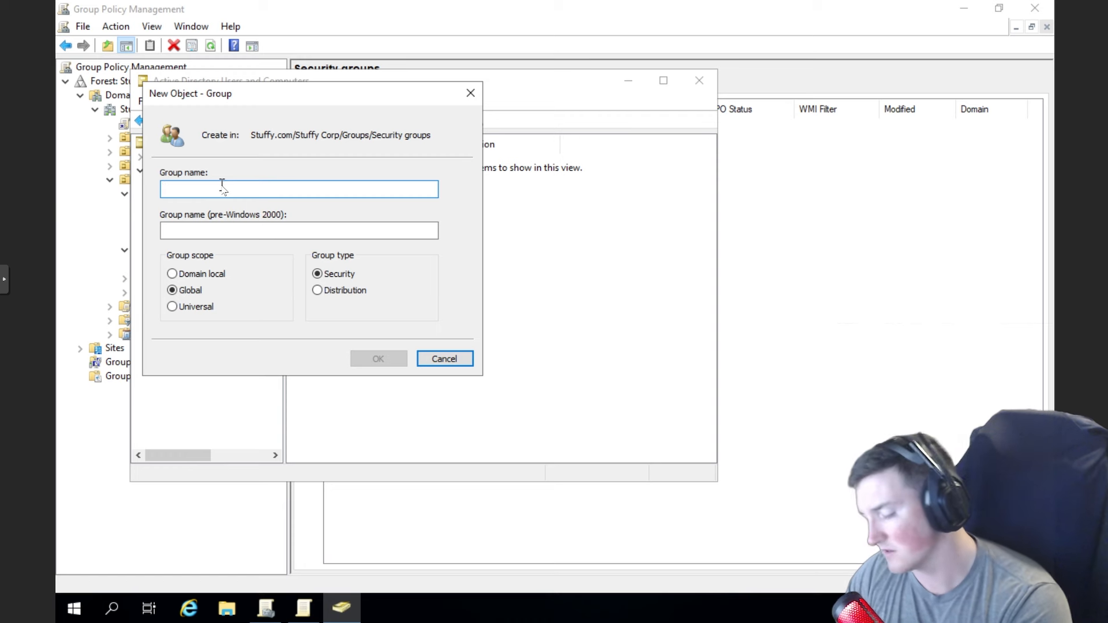
text(administrators)
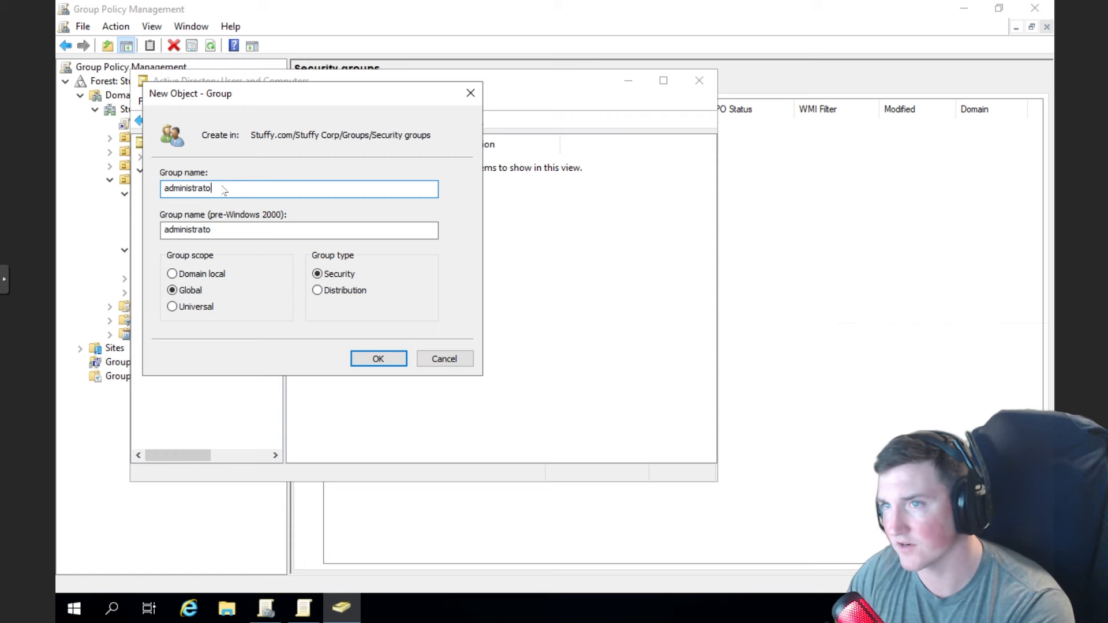
click(373, 358)
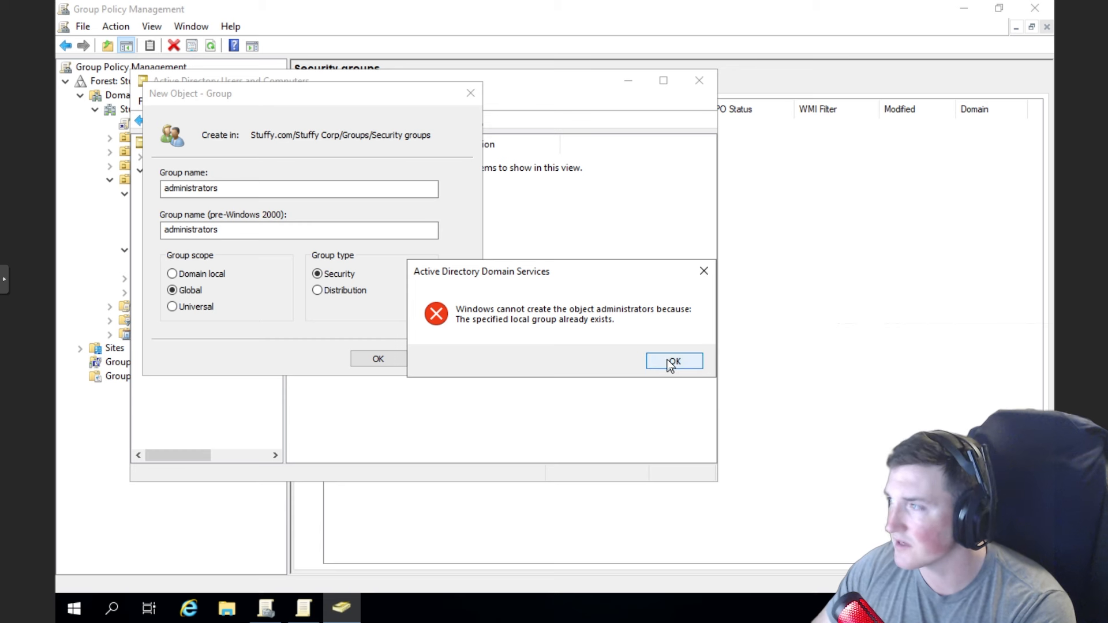
click(672, 361)
- Replace the group name with stuffy24admins and create the group
drag(233, 188, 148, 179)
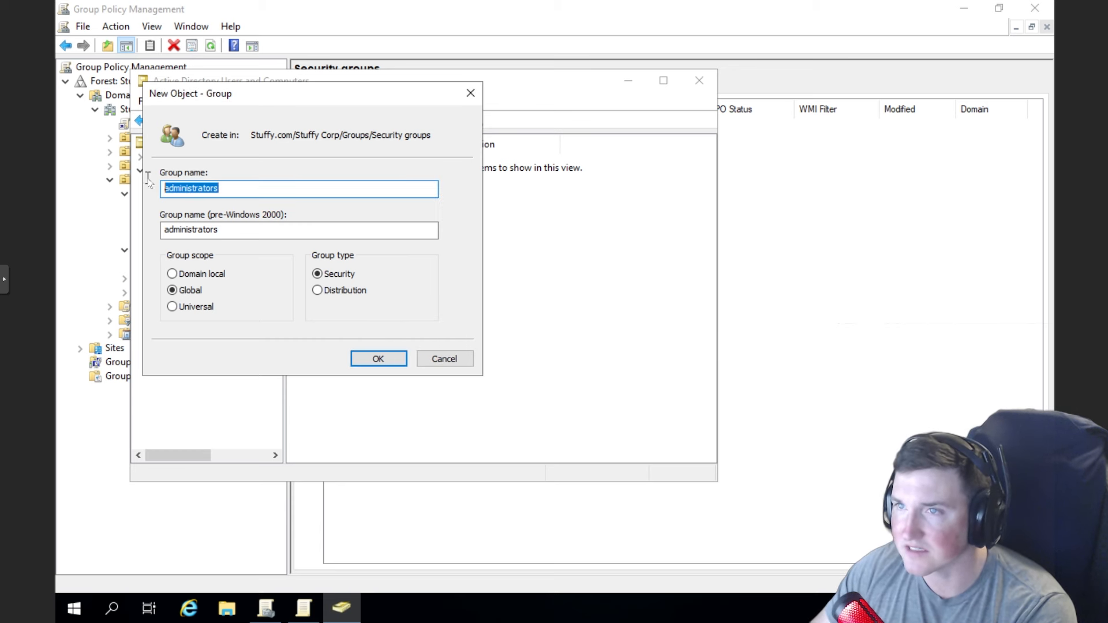
key(BackSpace)
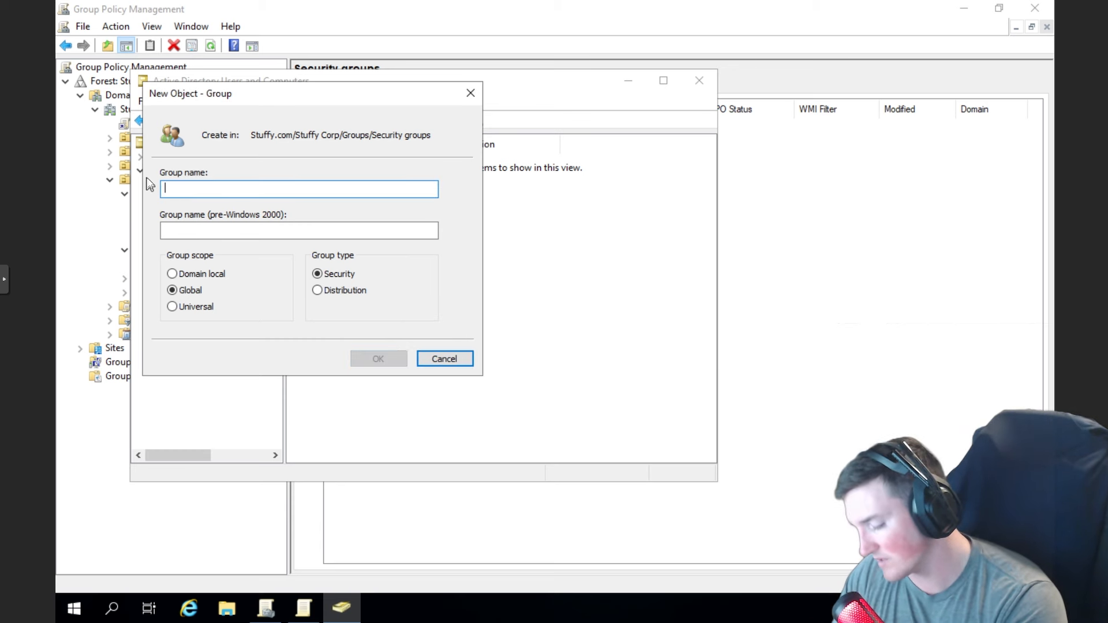
text(stuff)
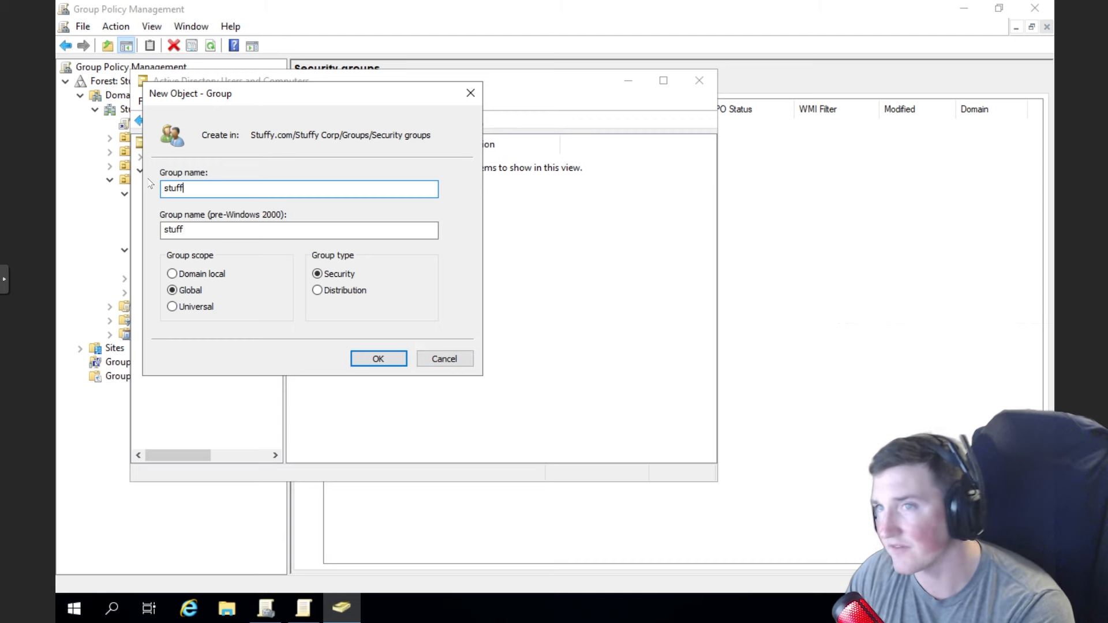
text(y24admins)
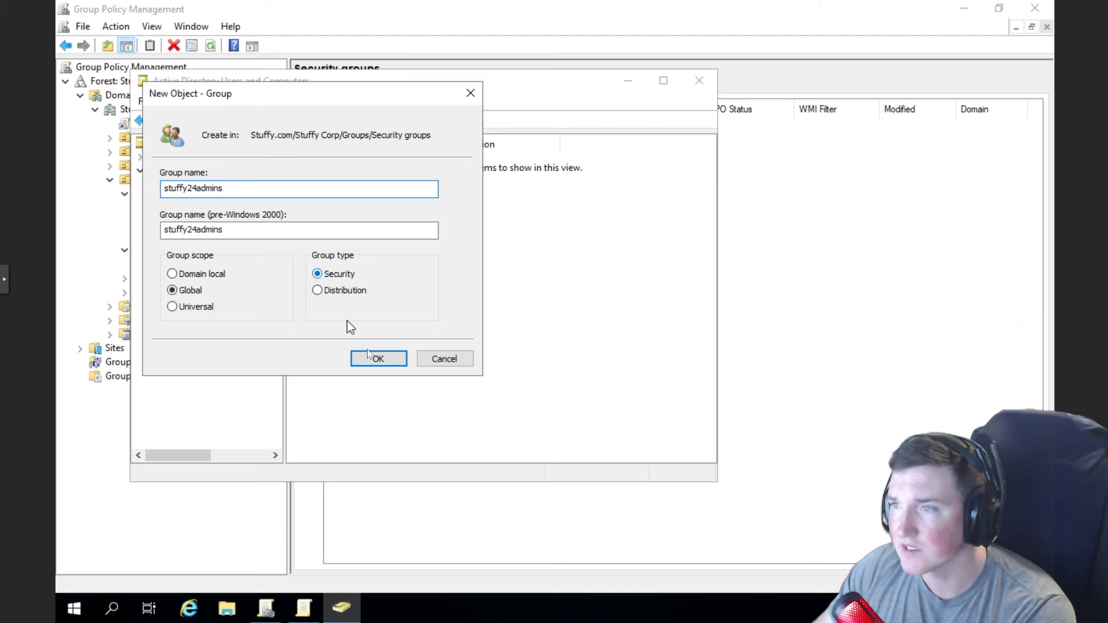
click(374, 358)
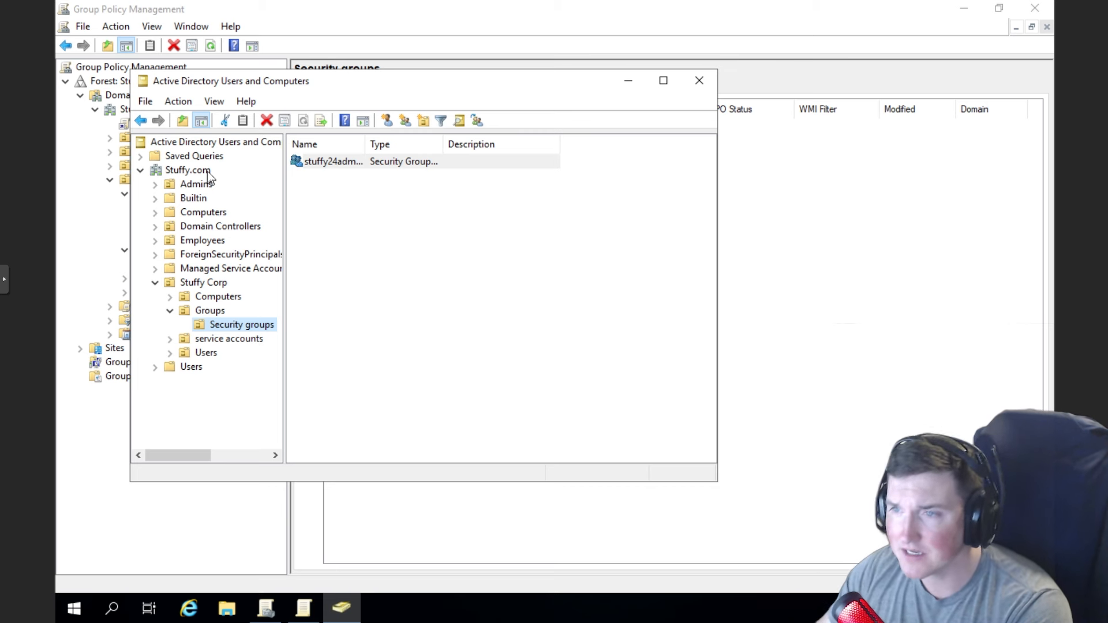
- Create a Helpdesk group in the Security groups OU
right_click(259, 330)
mouse_move(378, 395)
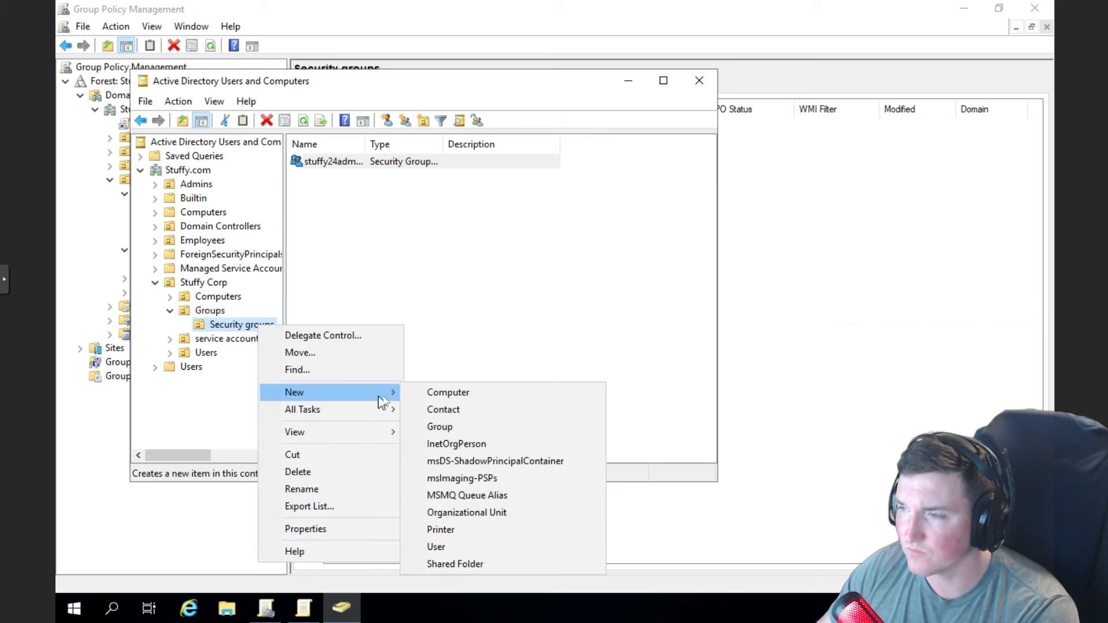
click(440, 427)
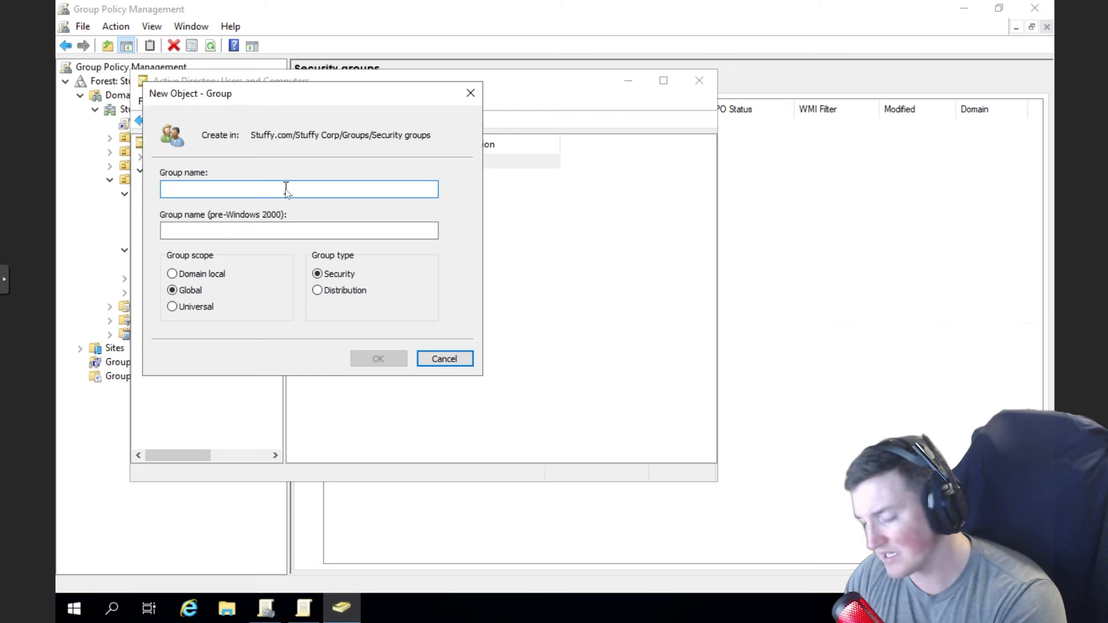
text(Helpdesk)
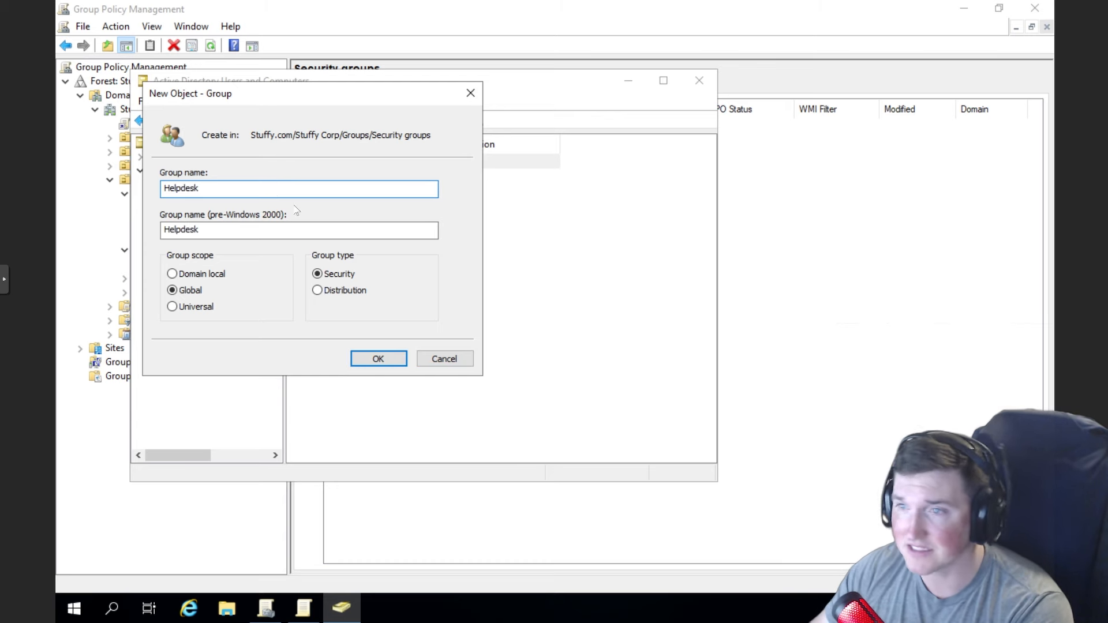
click(376, 359)
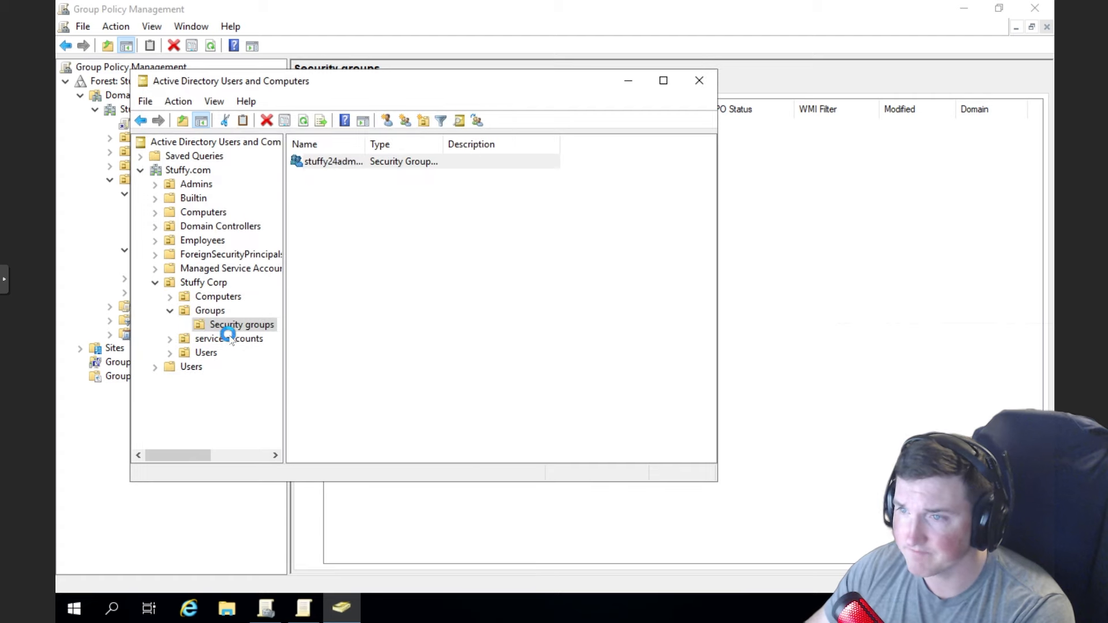
- Create a Stuffy24Users group after the name Users is rejected as already existing
right_click(227, 326)
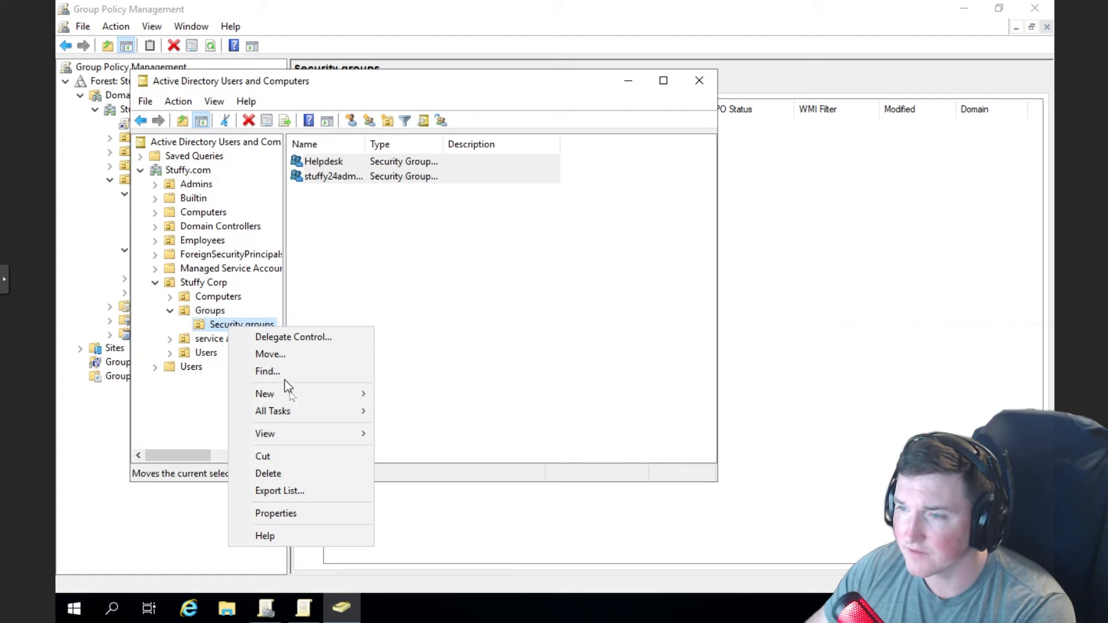
mouse_move(309, 394)
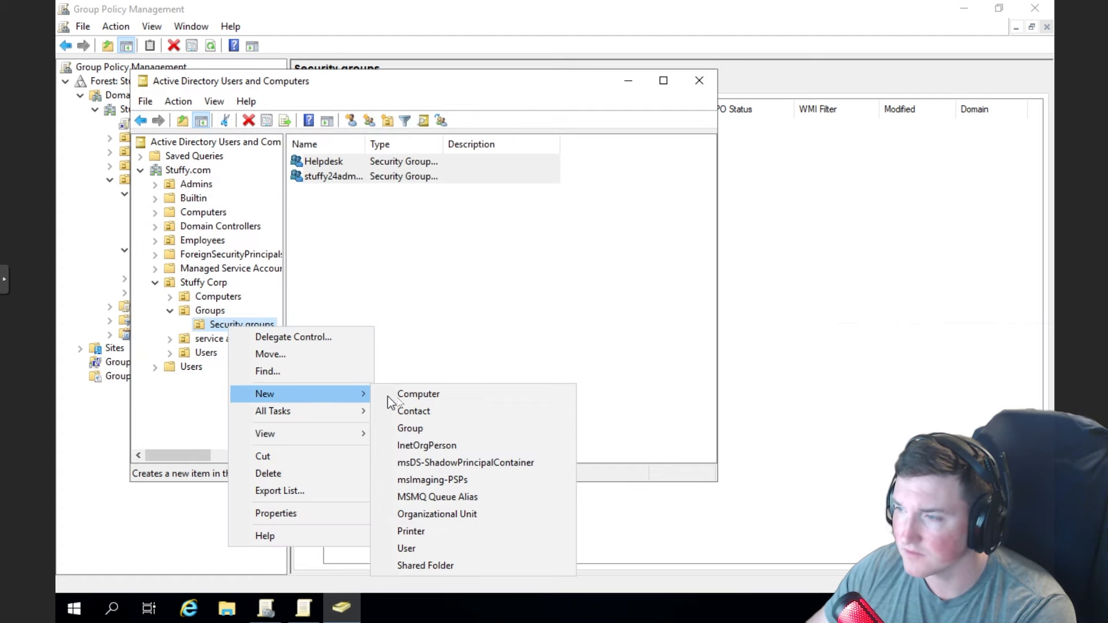
click(417, 429)
text(Users)
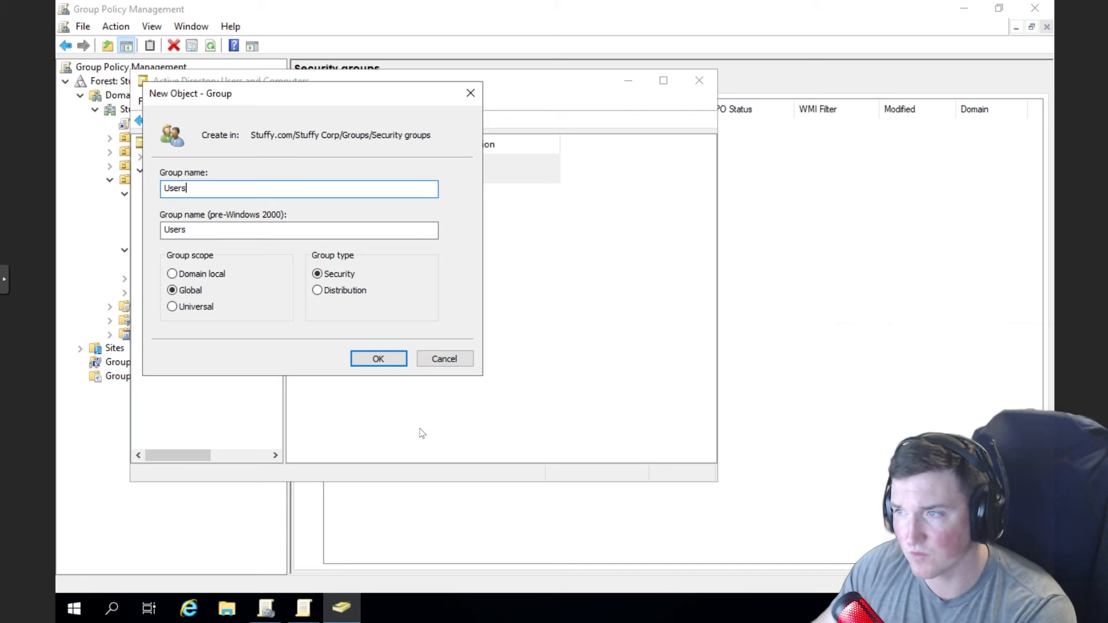
click(379, 362)
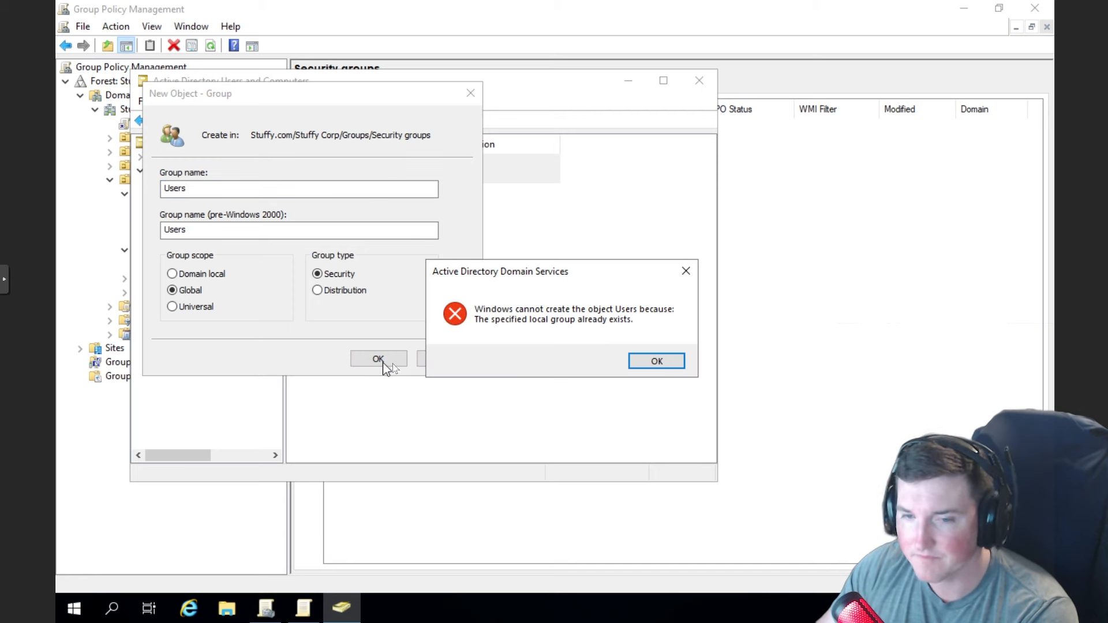
click(643, 363)
click(213, 231)
key(BackSpace)
key(BackSpace)
key(BackSpace)
key(BackSpace)
key(BackSpace)
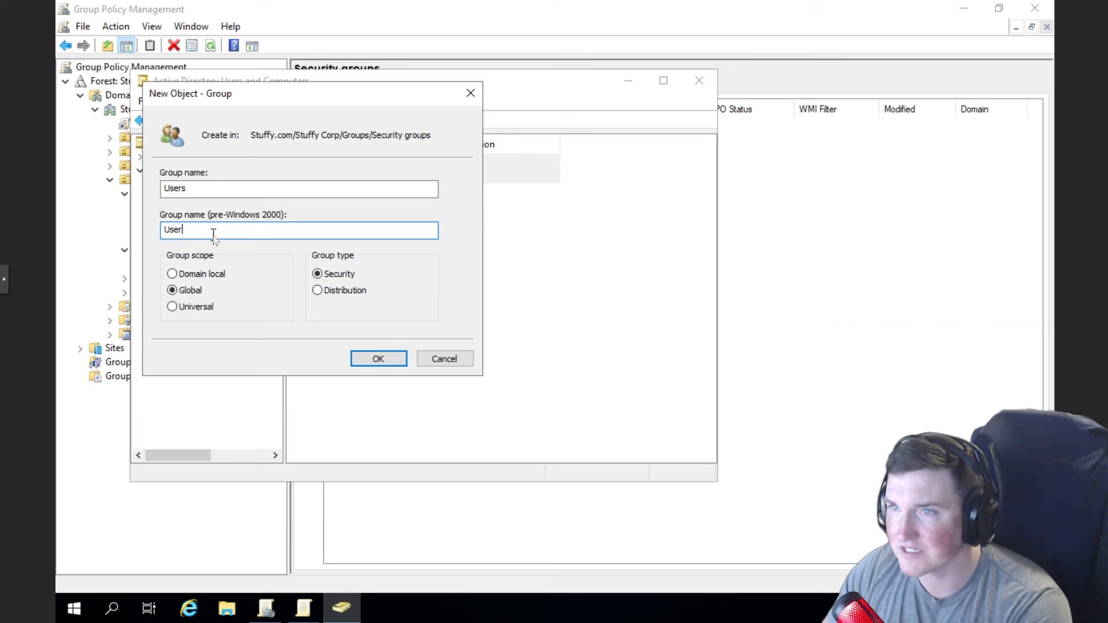
click(210, 187)
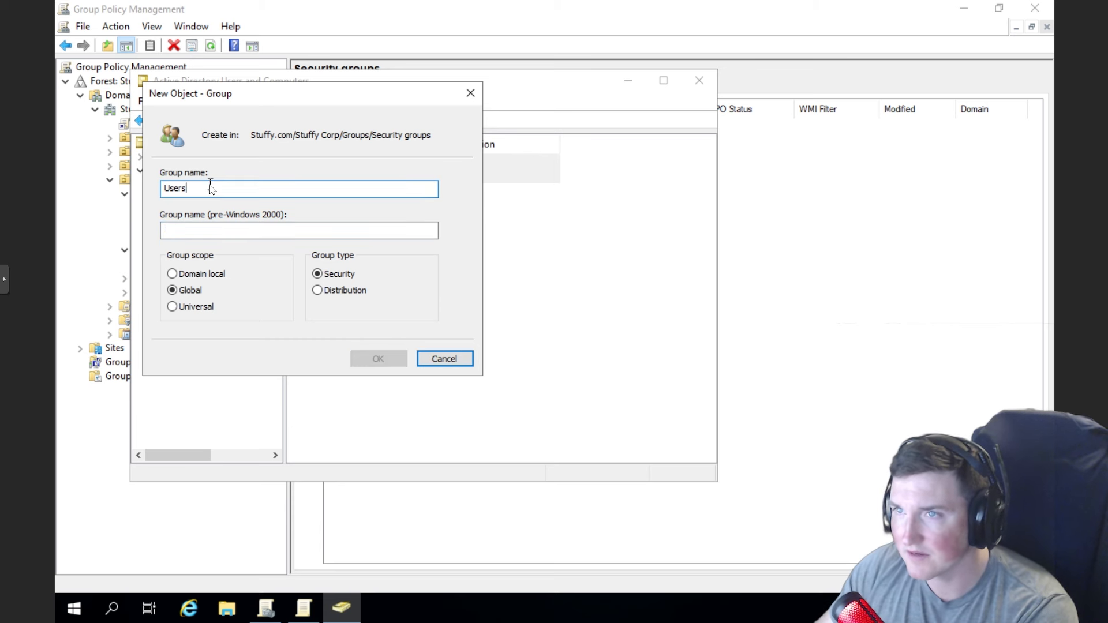
key(BackSpace)
key(BackSpace)
key(BackSpace)
key(BackSpace)
key(BackSpace)
text(St)
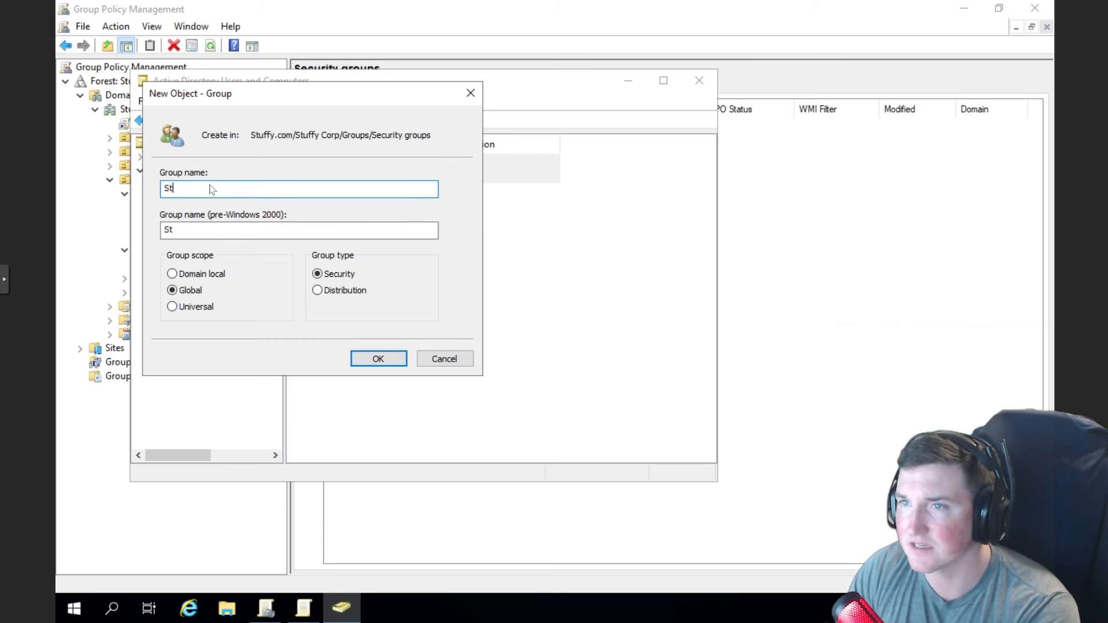
text(uffy24Users)
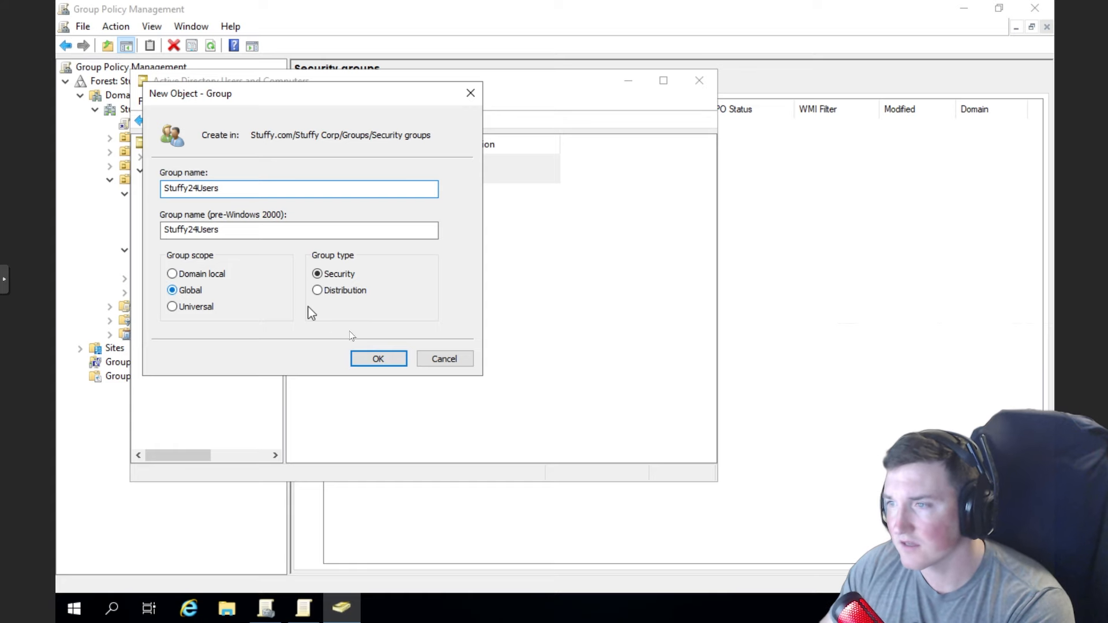
click(371, 360)
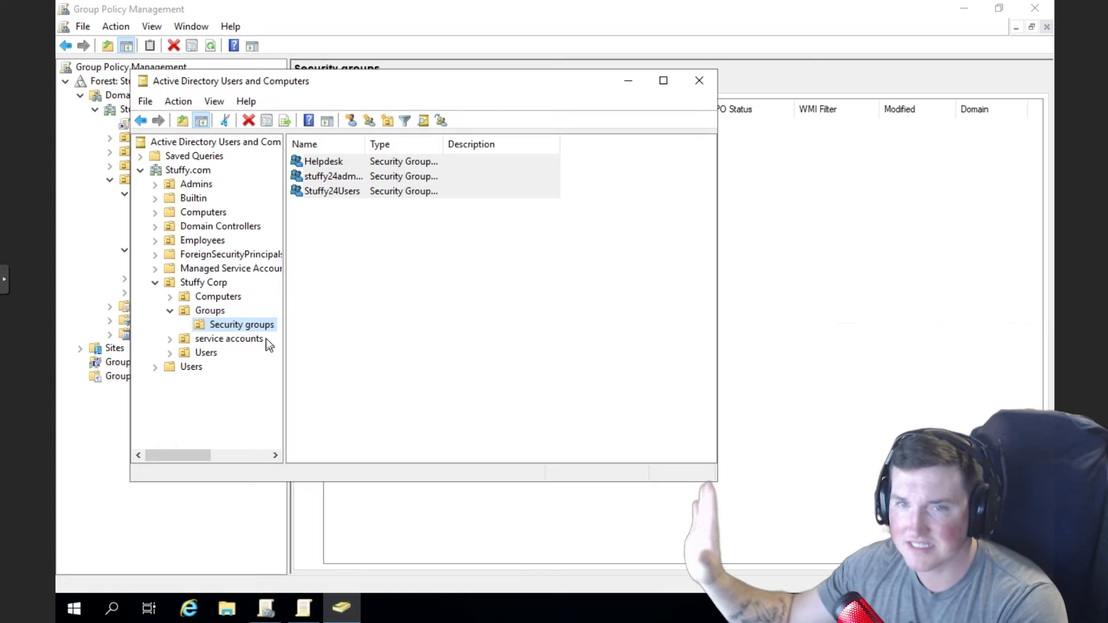
- Create a Service Accounts group in the Security groups OU
right_click(227, 329)
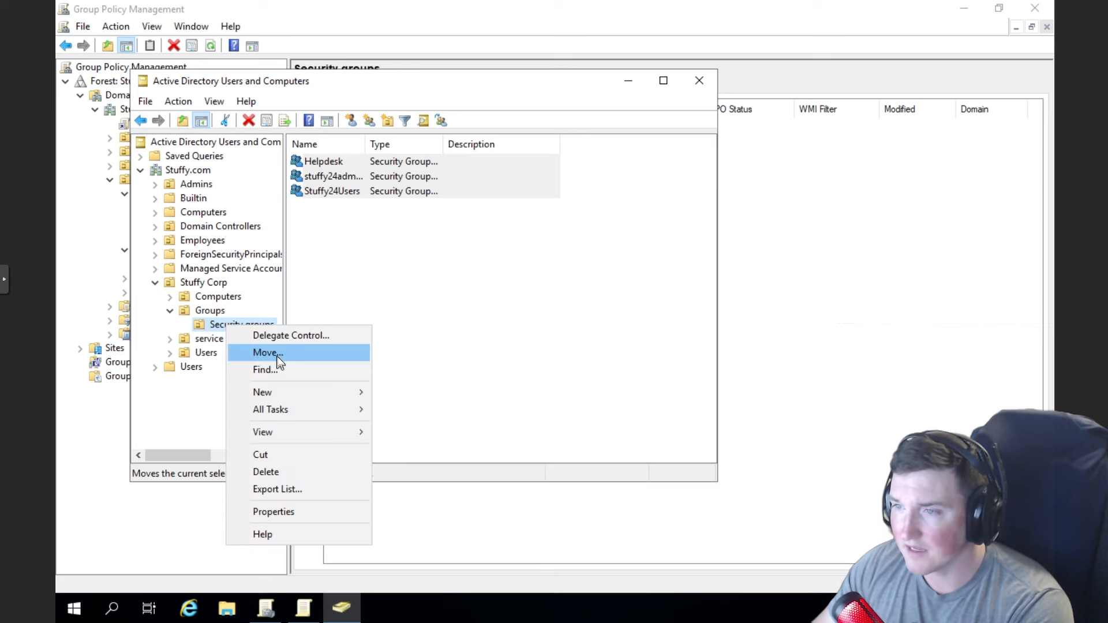
mouse_move(318, 395)
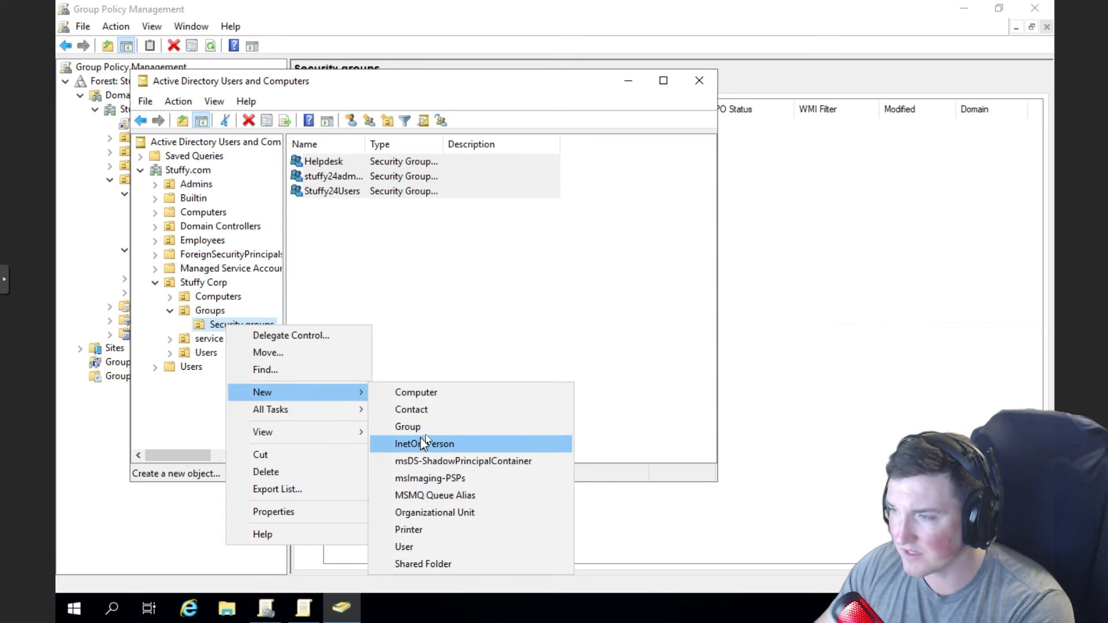
click(428, 431)
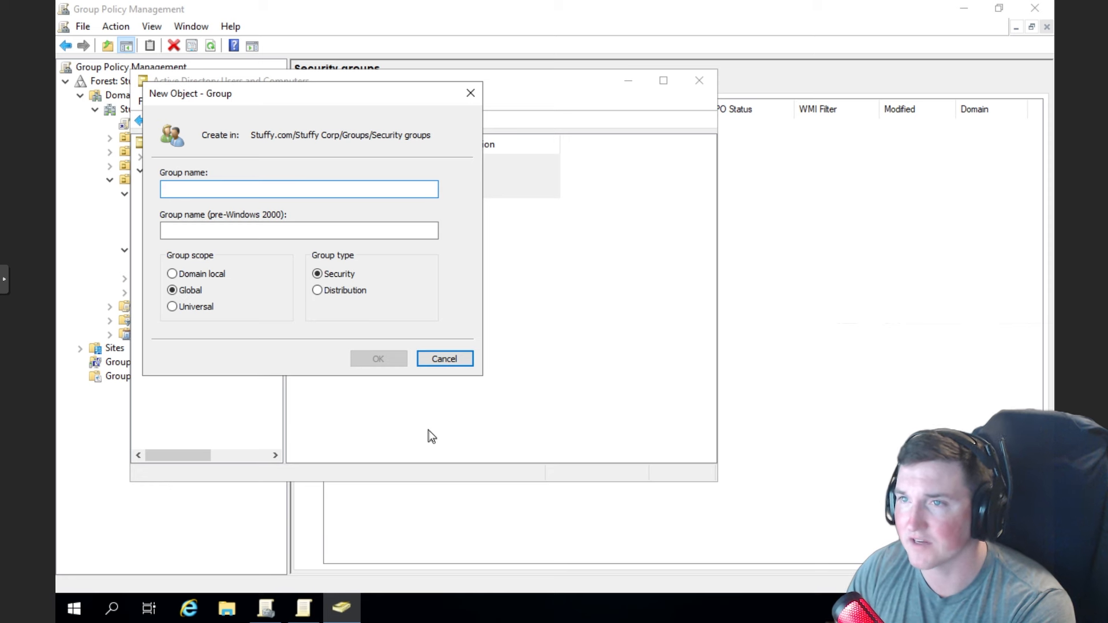
text(Service Accounts)
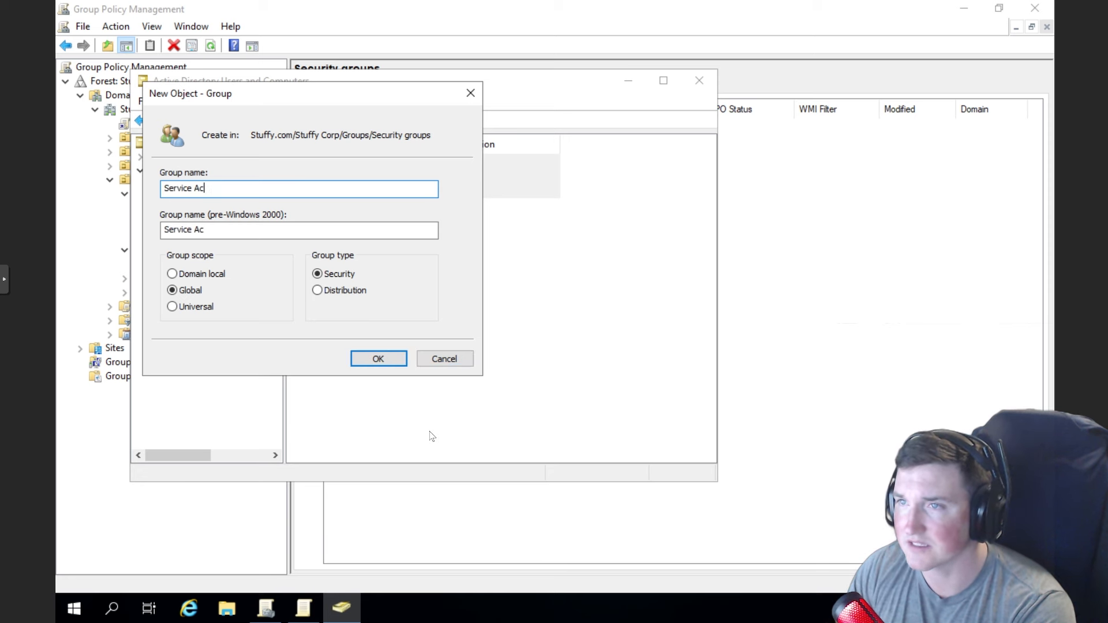
click(384, 358)
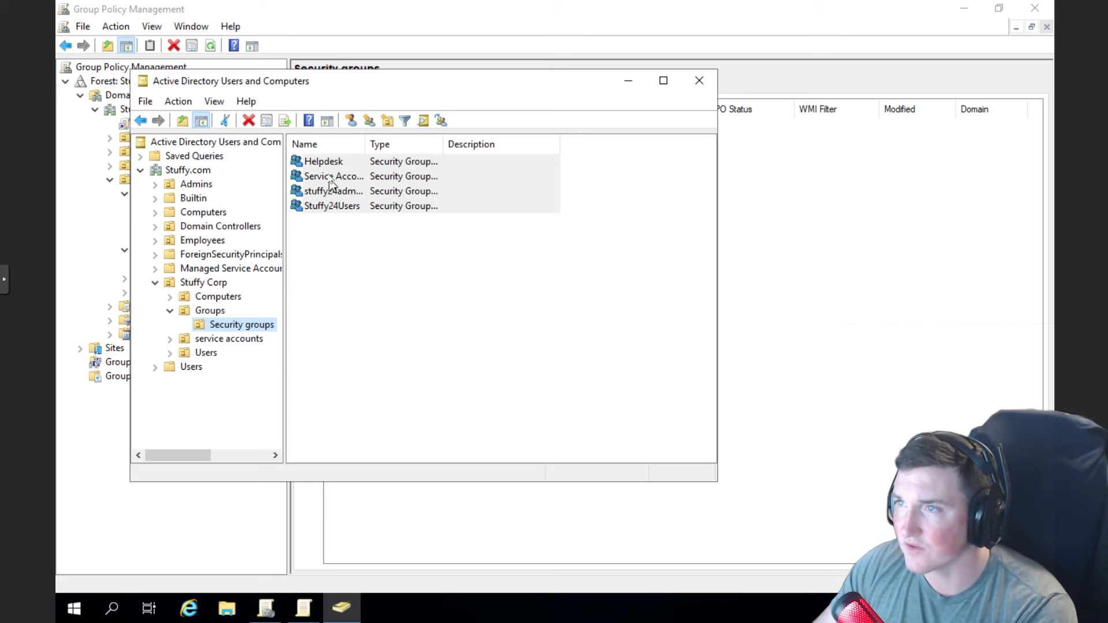
- Collapse and re-expand Groups, reopen Security groups, and select the Helpdesk group
click(276, 325)
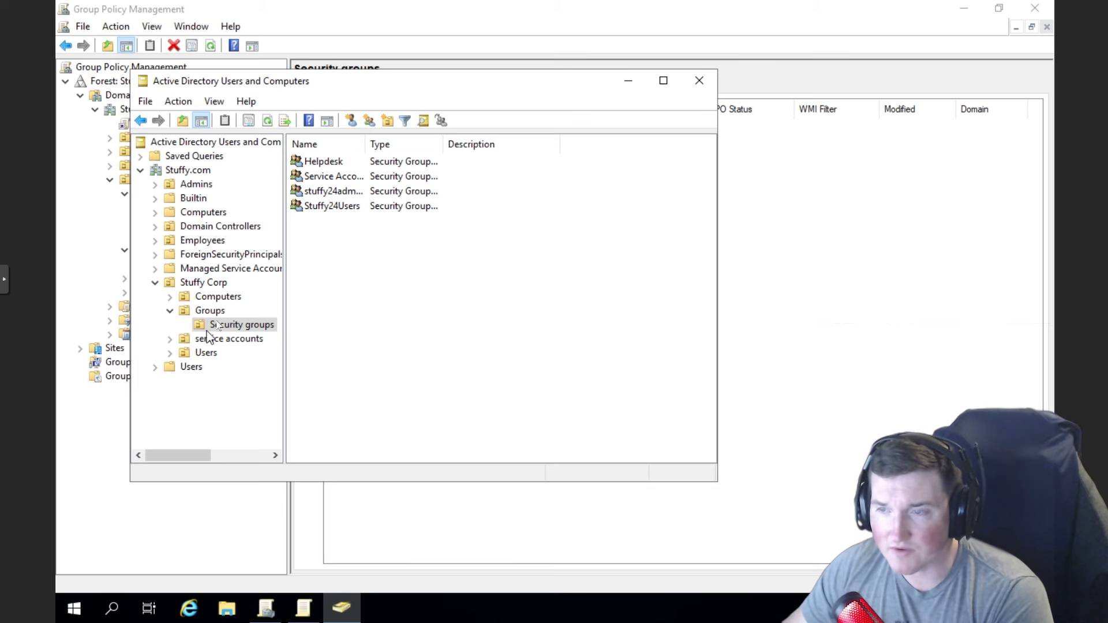
click(170, 313)
click(208, 311)
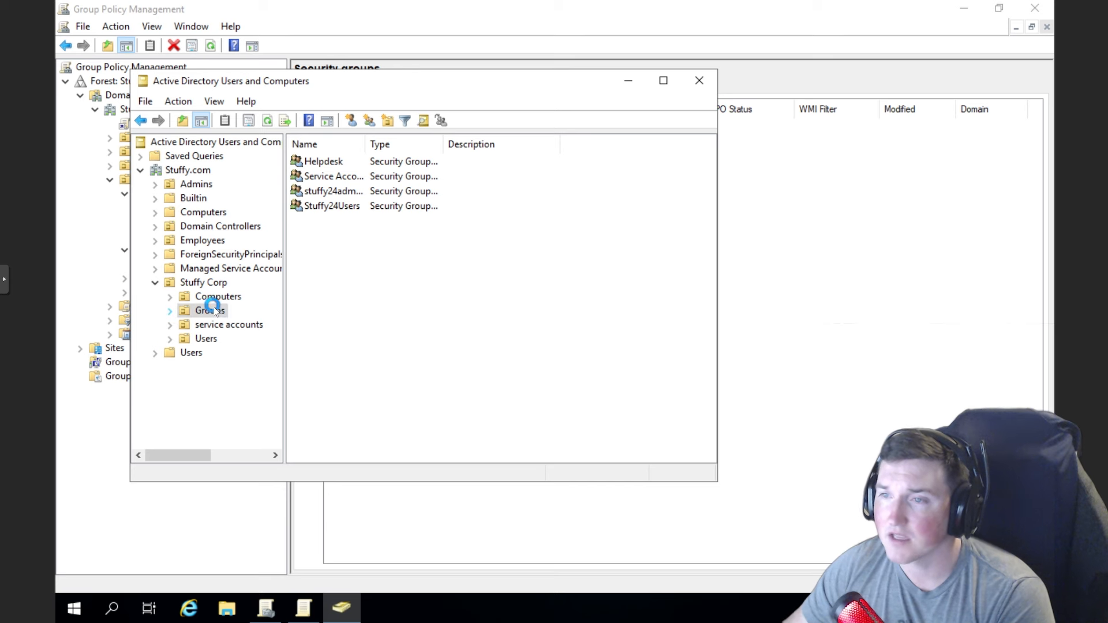
click(171, 312)
click(203, 324)
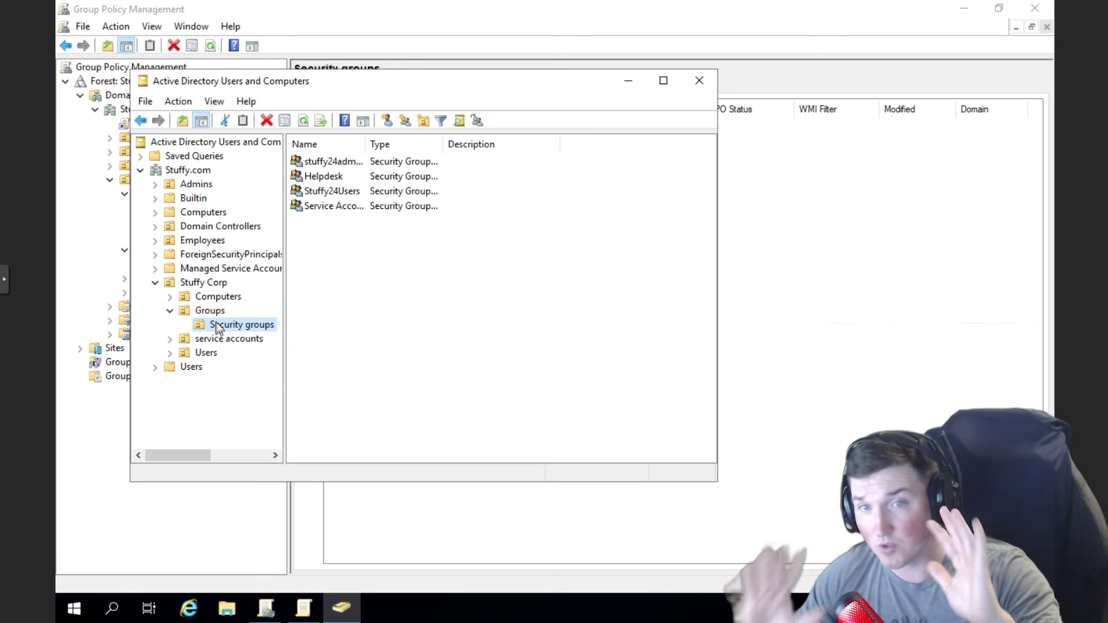
click(334, 179)
right_click(333, 178)
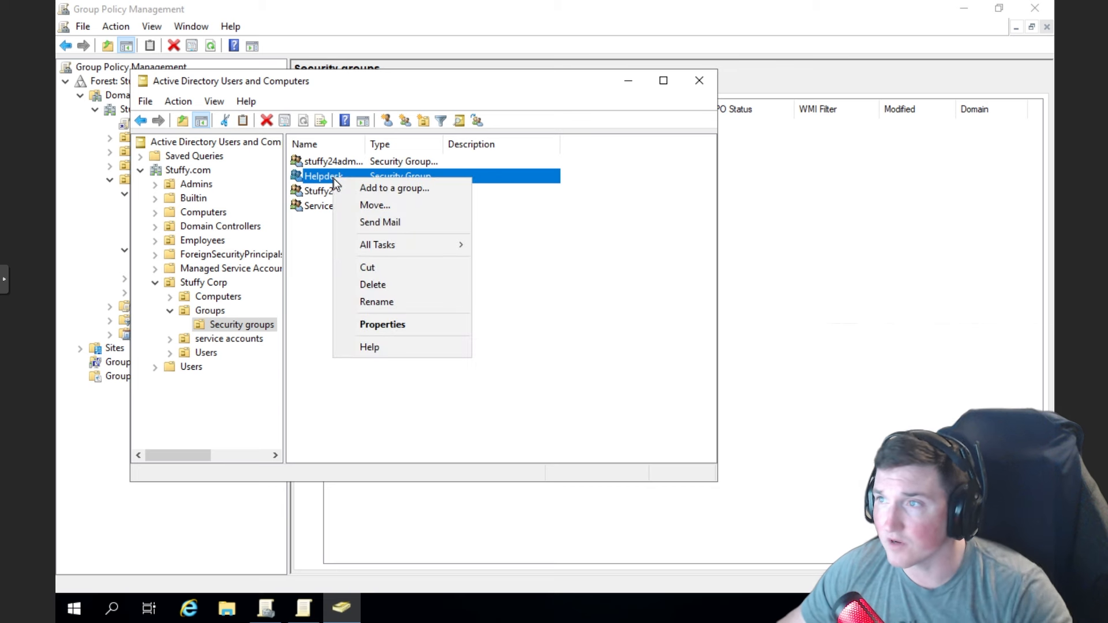
click(382, 324)
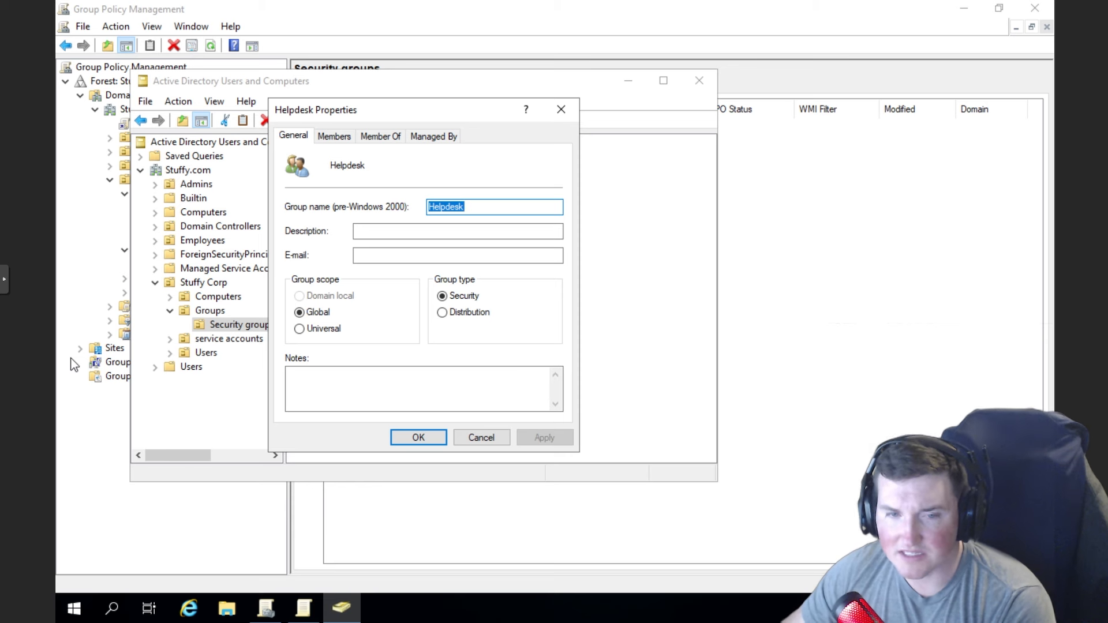
click(343, 139)
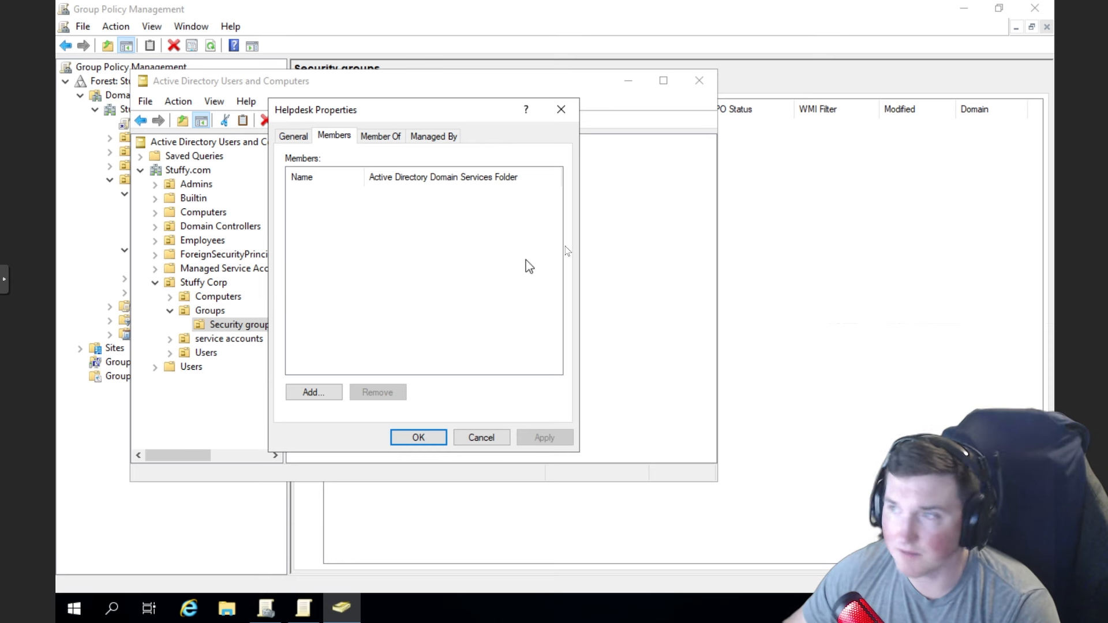
click(383, 137)
click(415, 138)
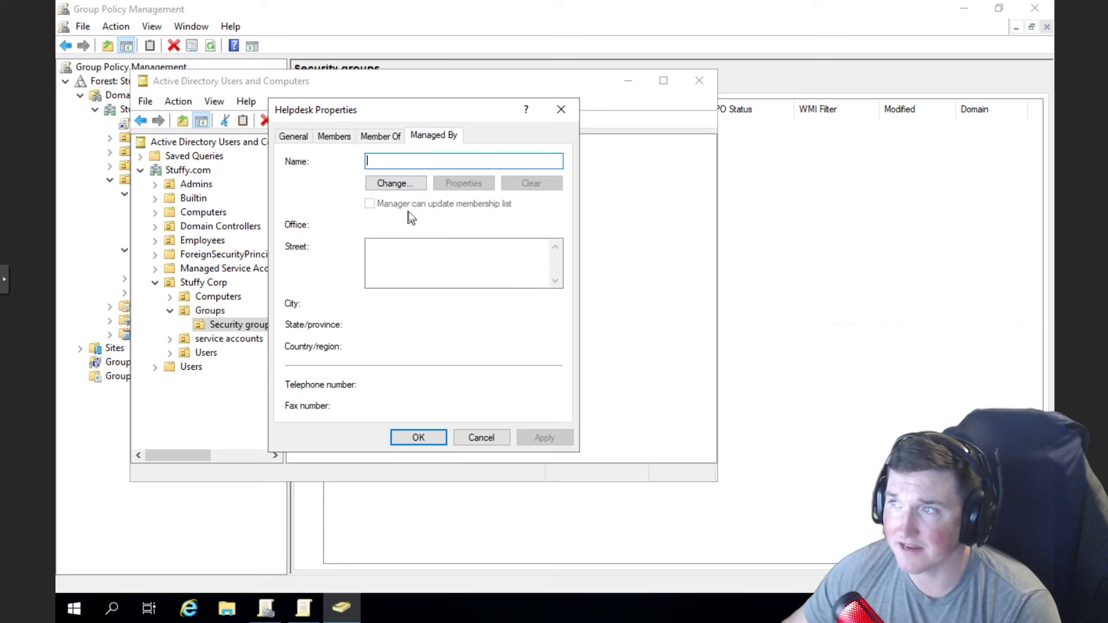
click(561, 110)
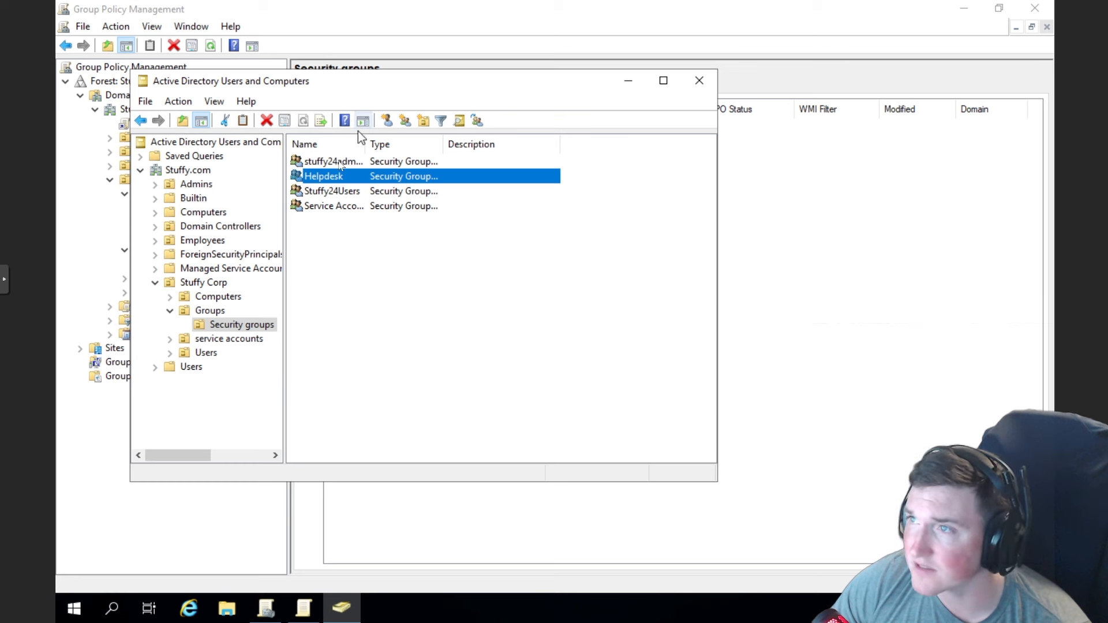
- Open the Helpdesk group's properties, then expand Stuffy Corp > Users and select the users OU
right_click(359, 179)
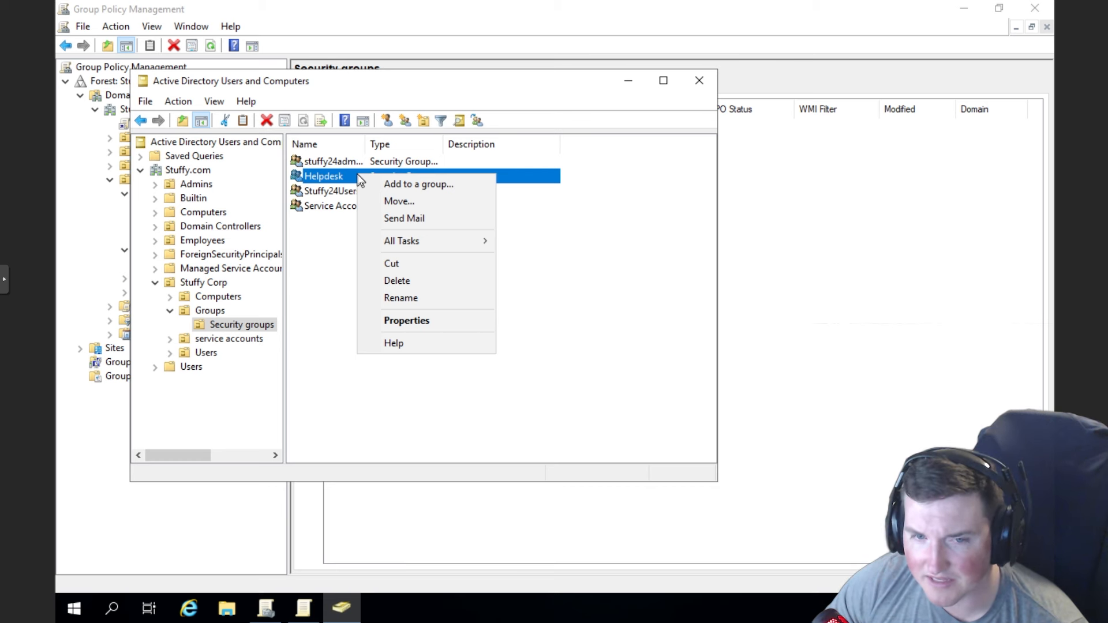
click(423, 319)
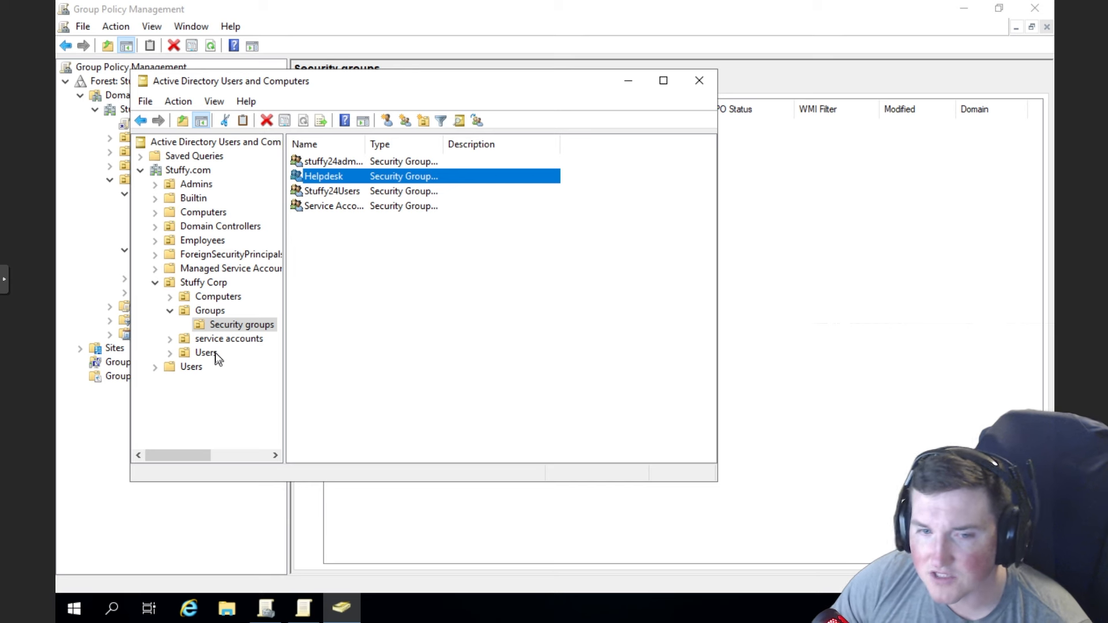
click(209, 324)
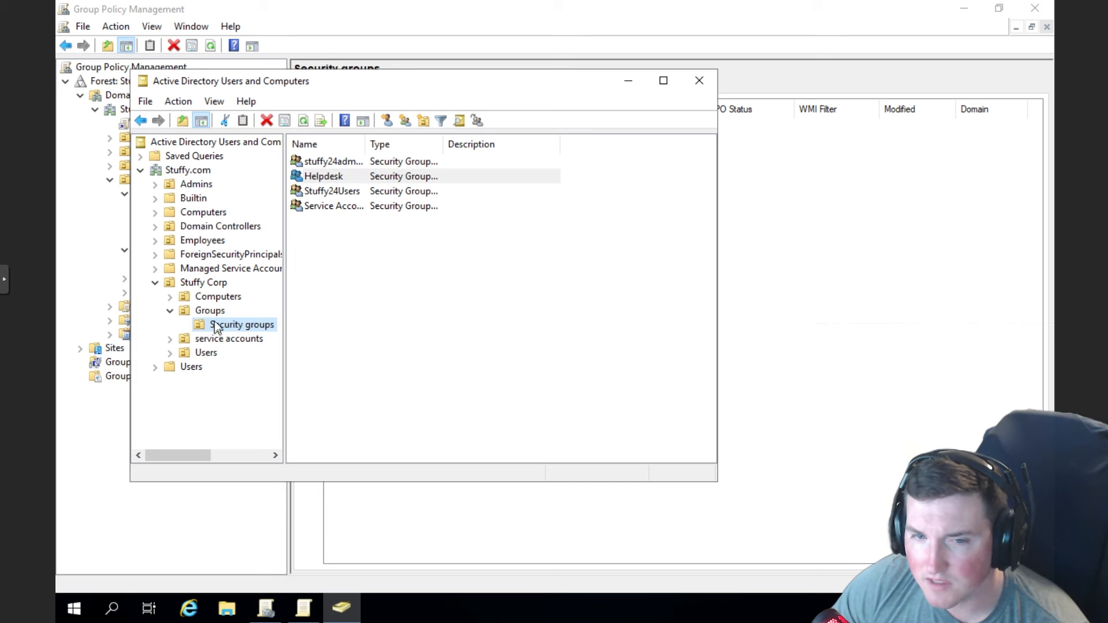
click(205, 353)
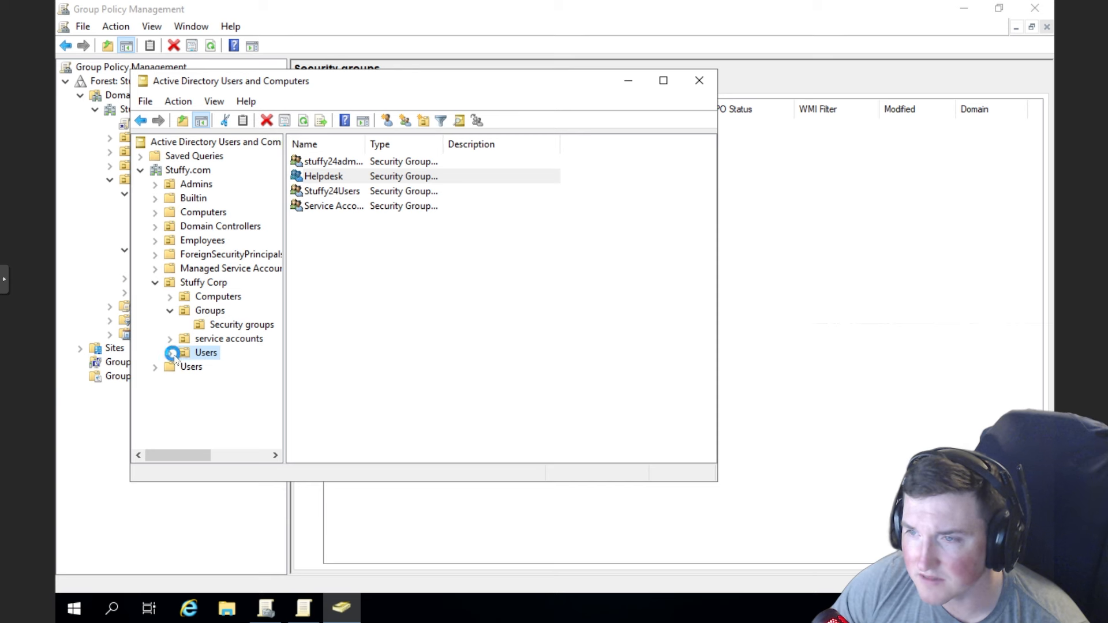
click(170, 354)
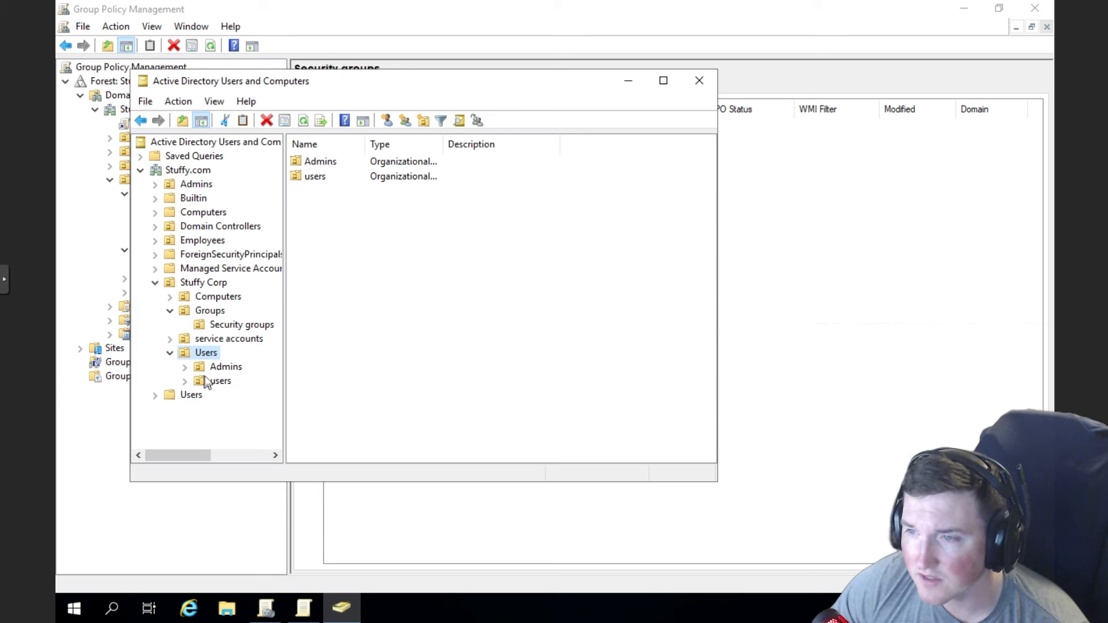
click(187, 381)
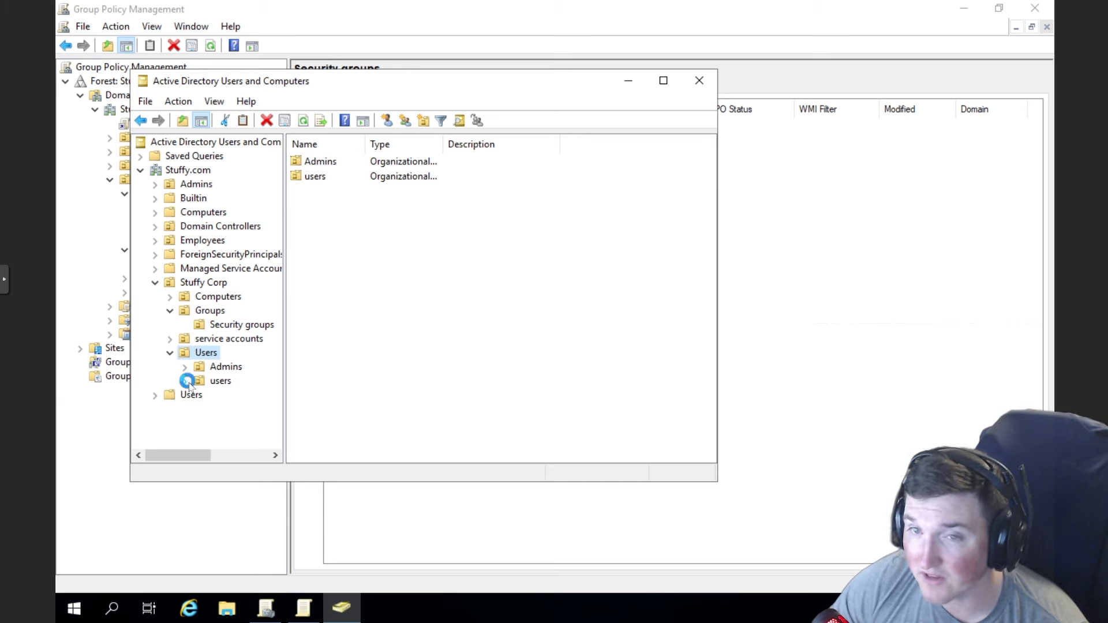
click(222, 381)
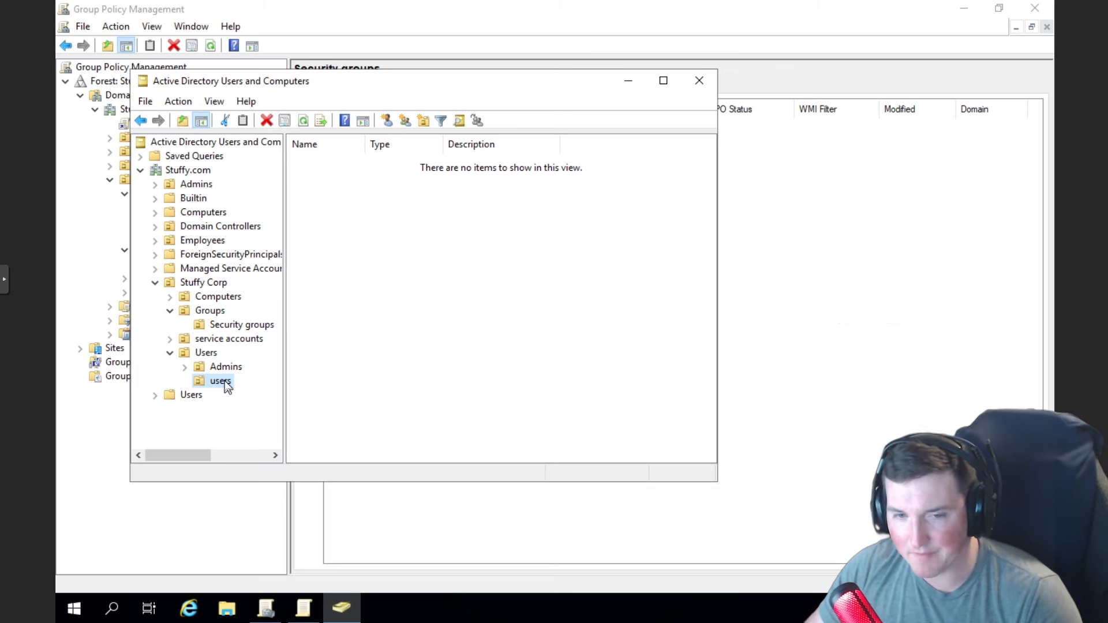
- Start the Delegation of Control Wizard on the users OU and add the Helpdesk group
right_click(227, 387)
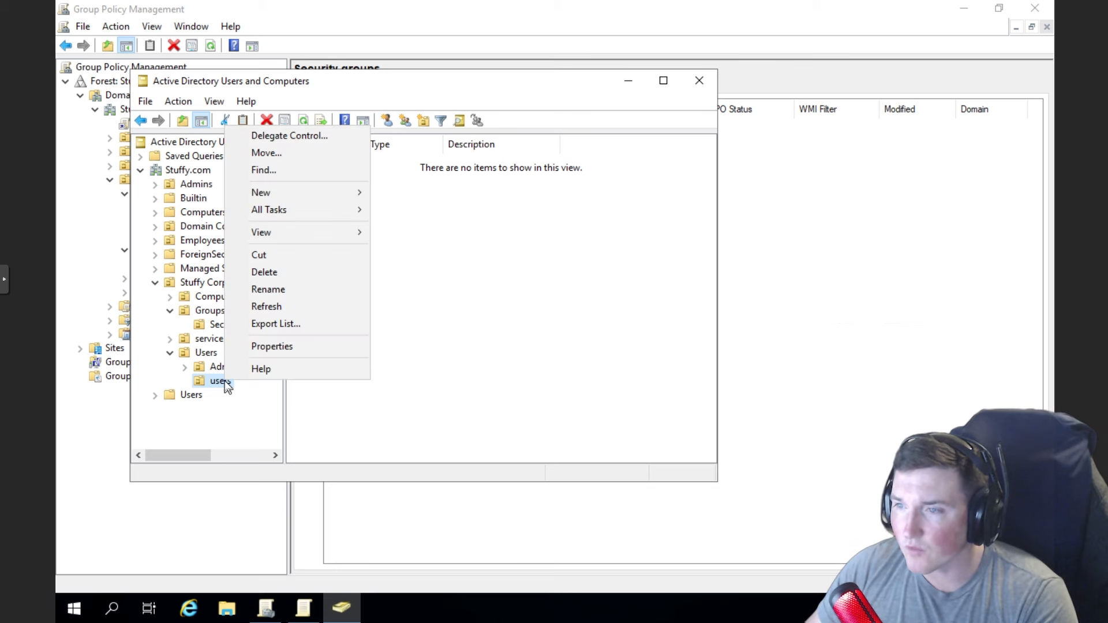
click(291, 136)
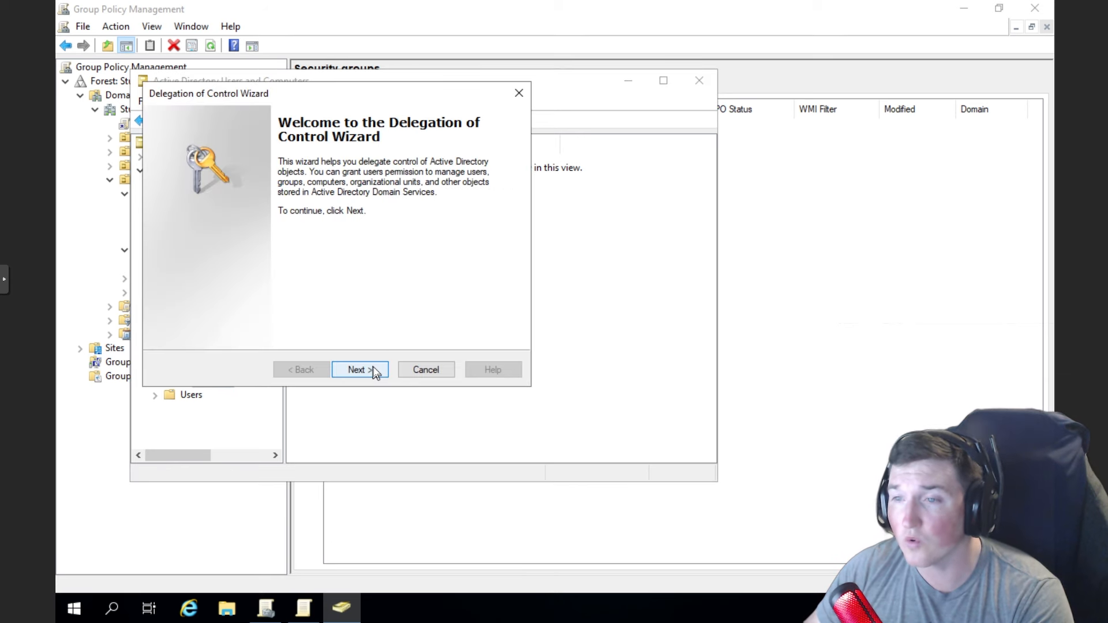
click(373, 371)
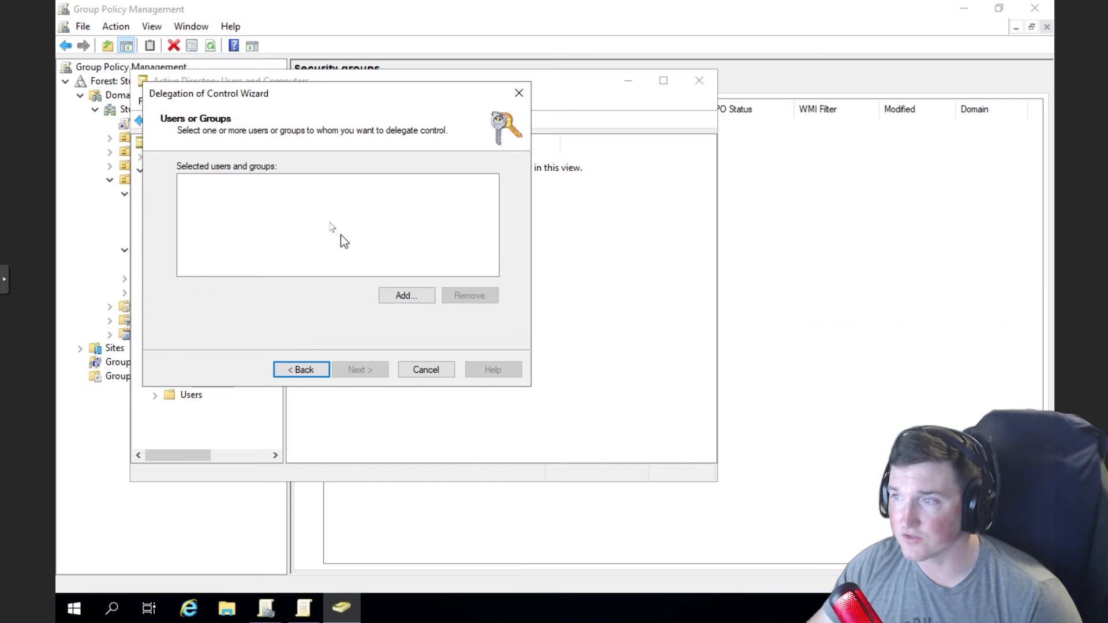
click(418, 295)
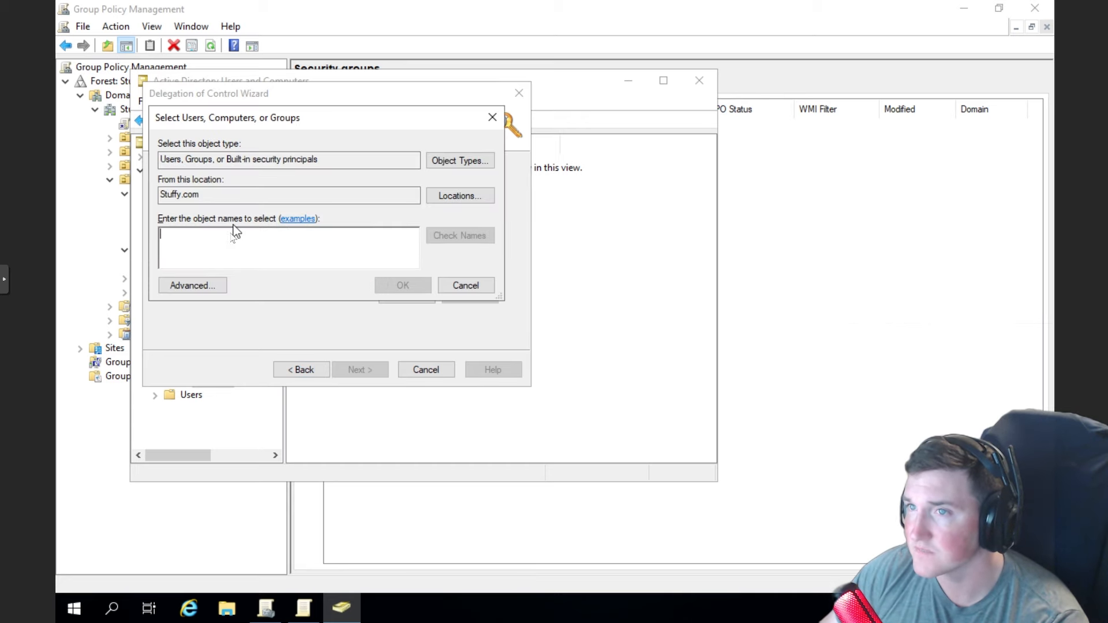
text(helpdesk)
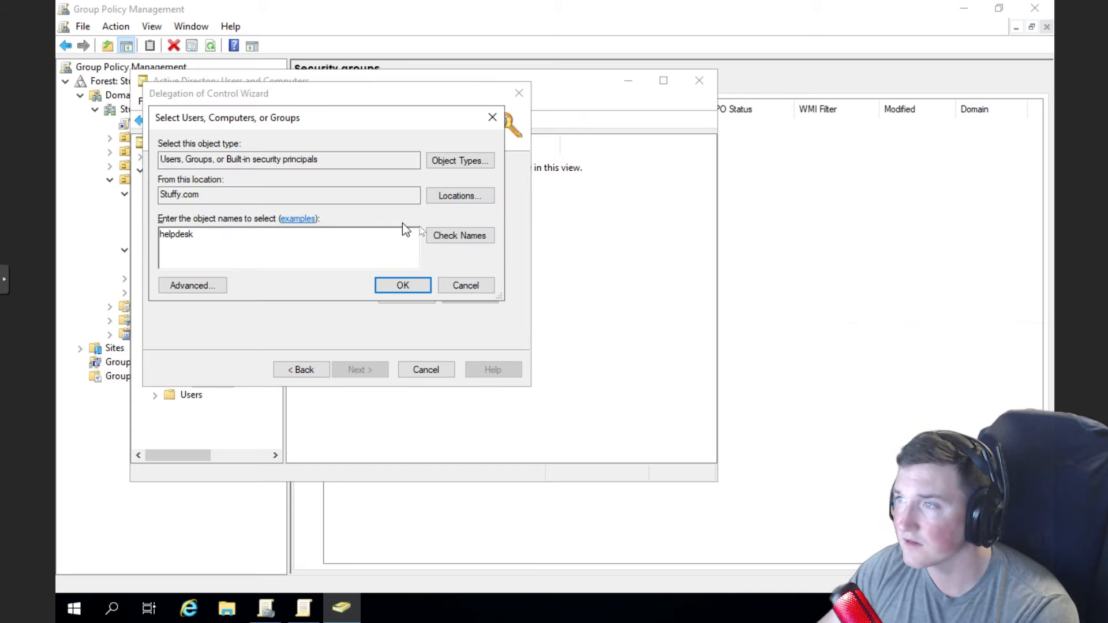
click(456, 235)
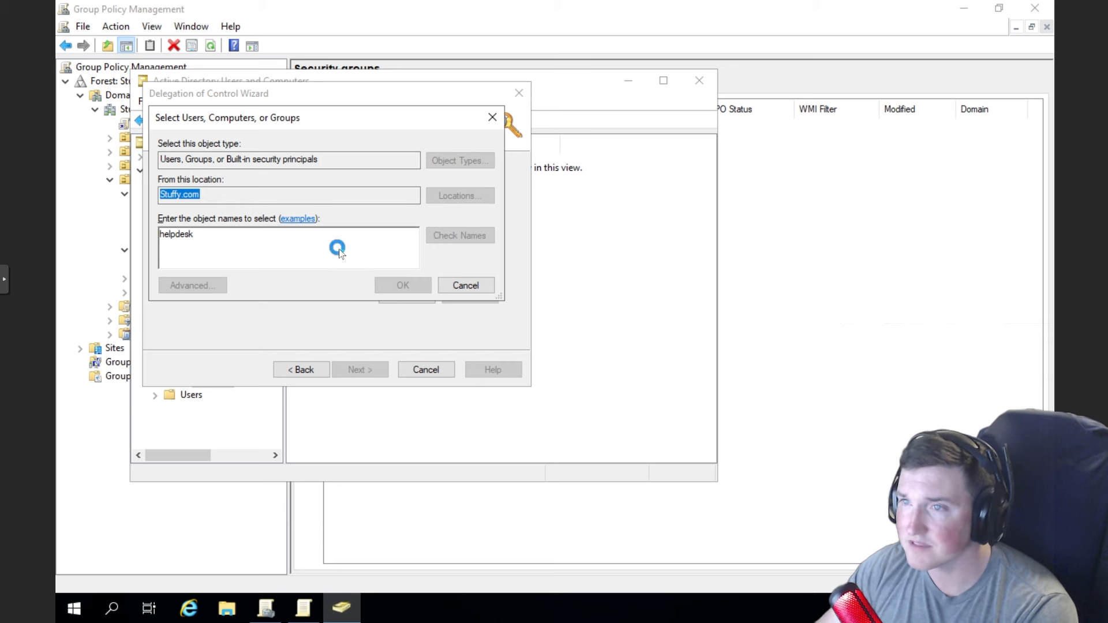
double_click(176, 237)
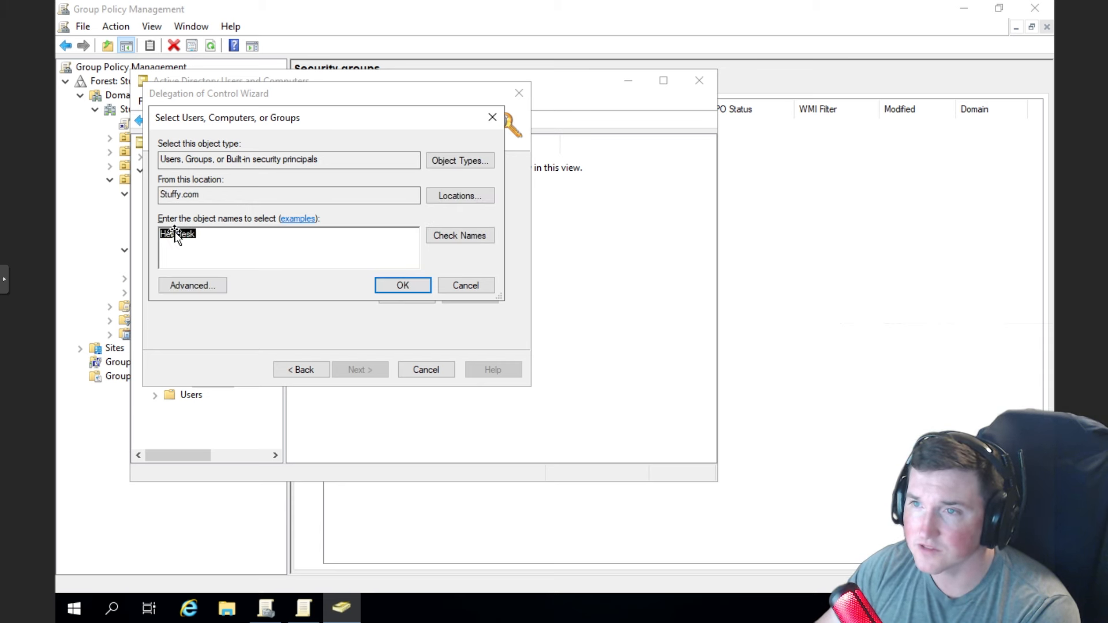
click(383, 285)
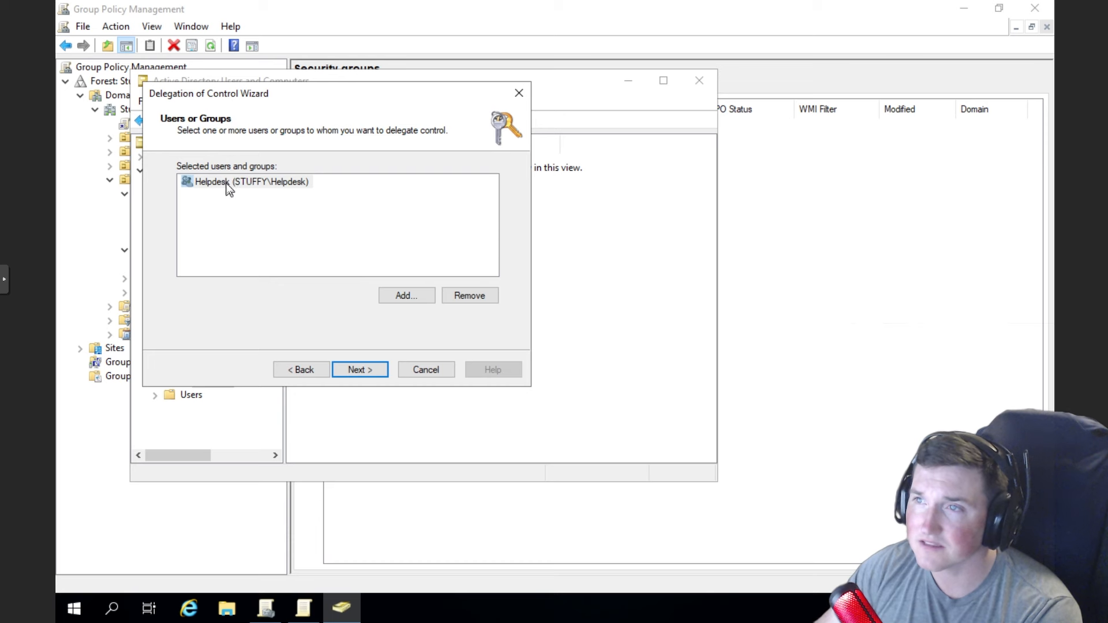
- Select the 'Create, delete, and manage user accounts' and 'Reset user passwords' tasks to delegate
click(353, 369)
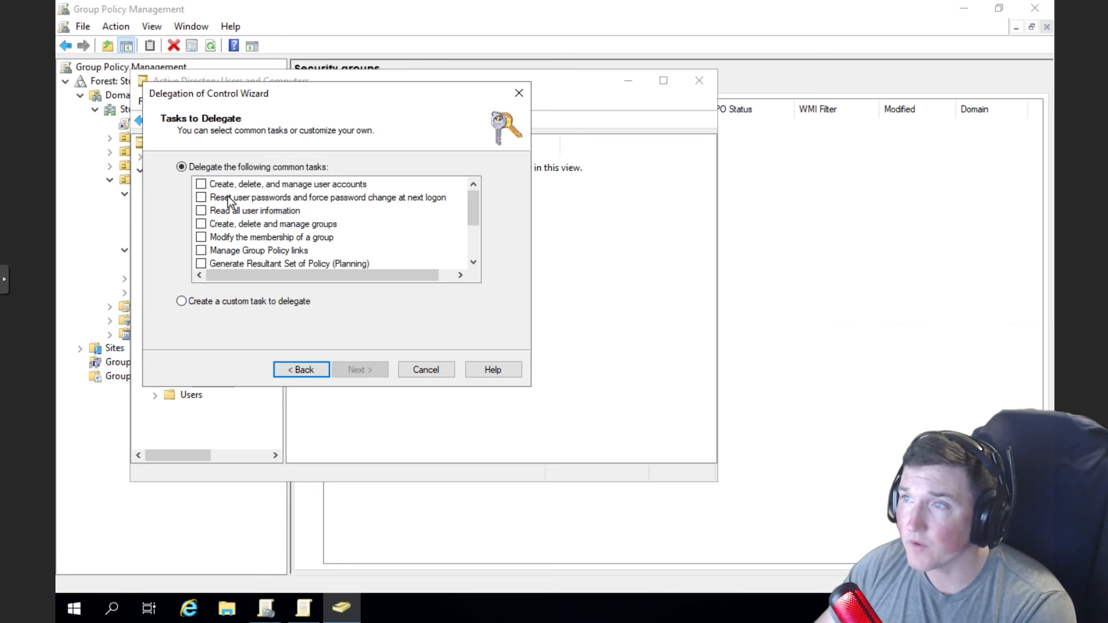
click(202, 184)
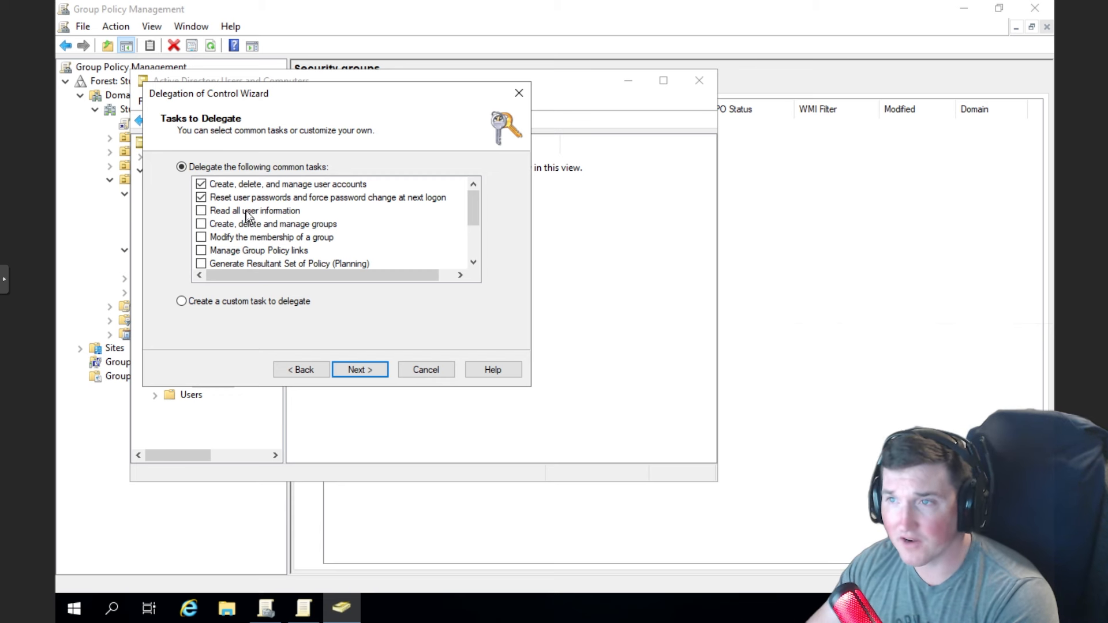
scroll(258, 234, down, 1)
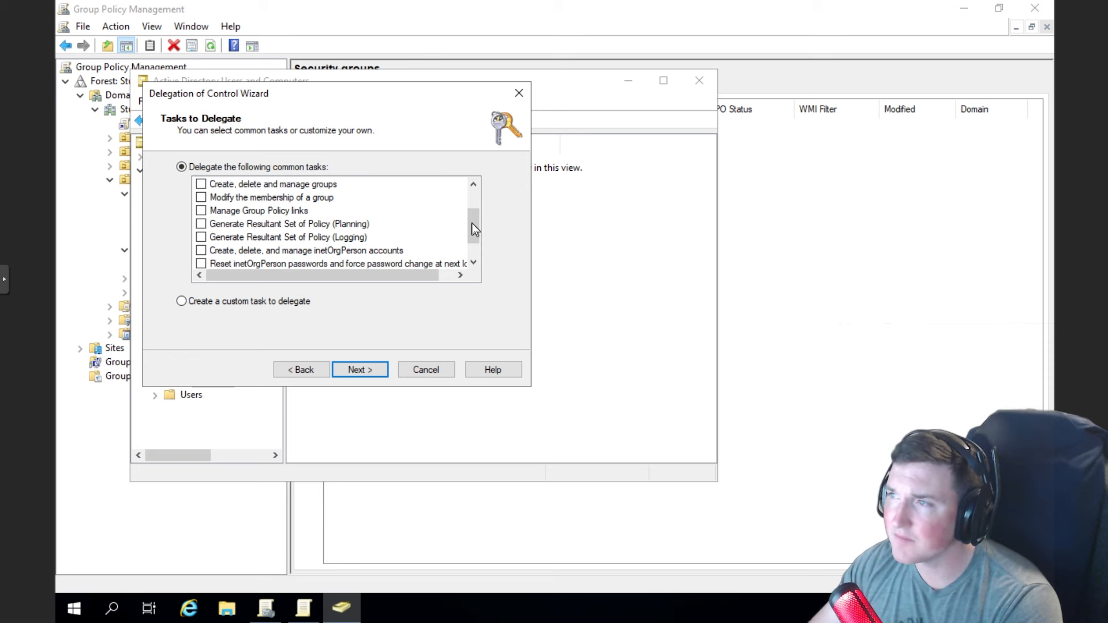
drag(472, 224, 472, 235)
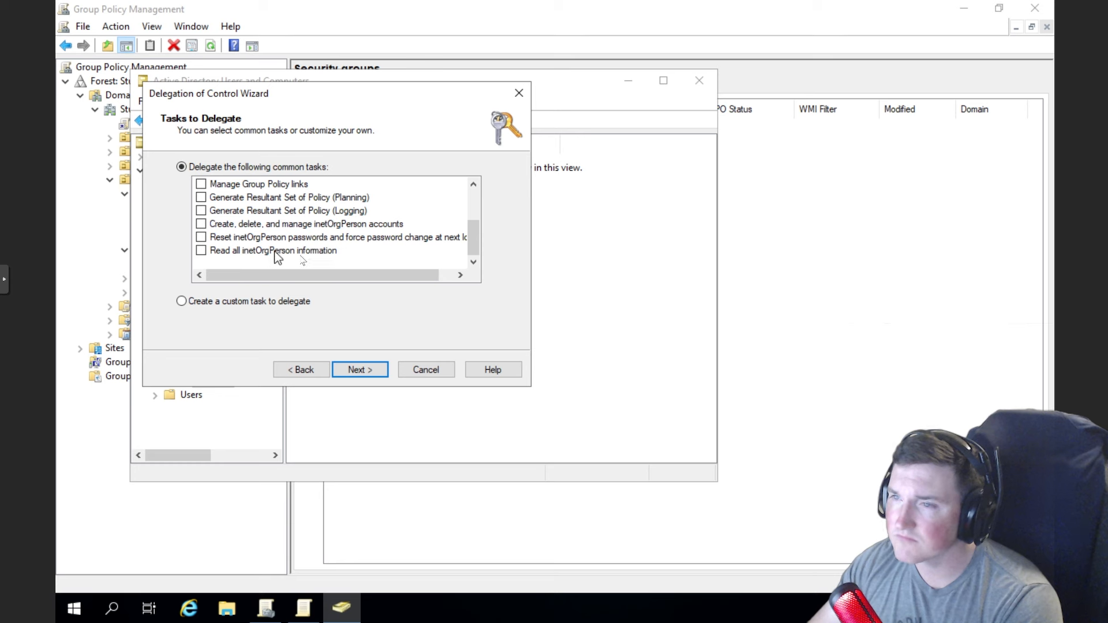
drag(472, 240, 487, 179)
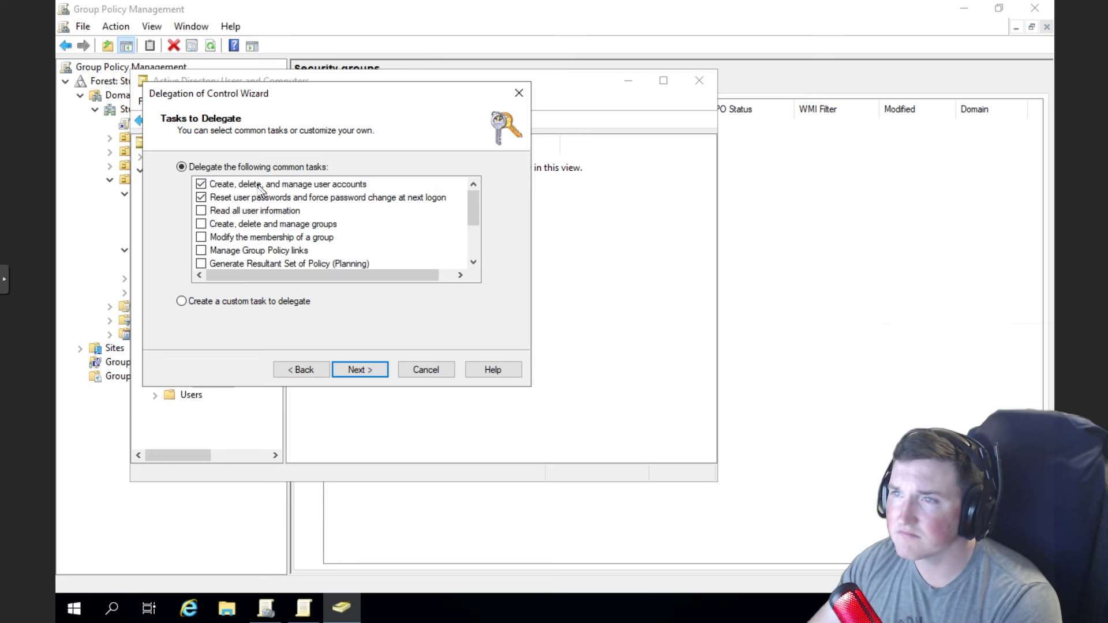
click(356, 370)
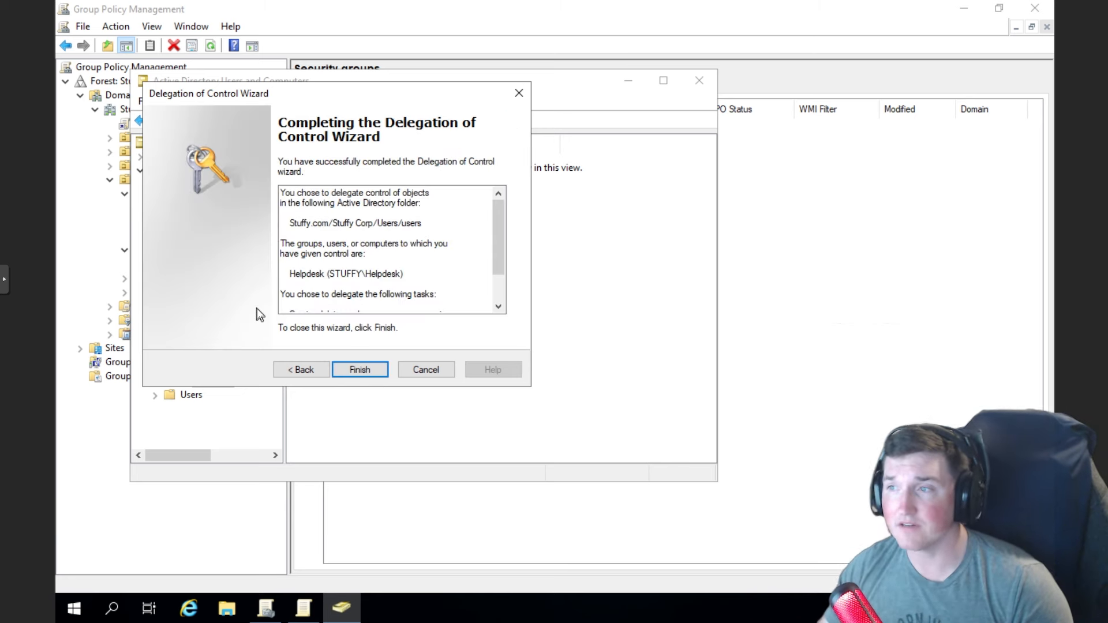
- Finish the Helpdesk delegation and start a new user in the users OU
click(354, 371)
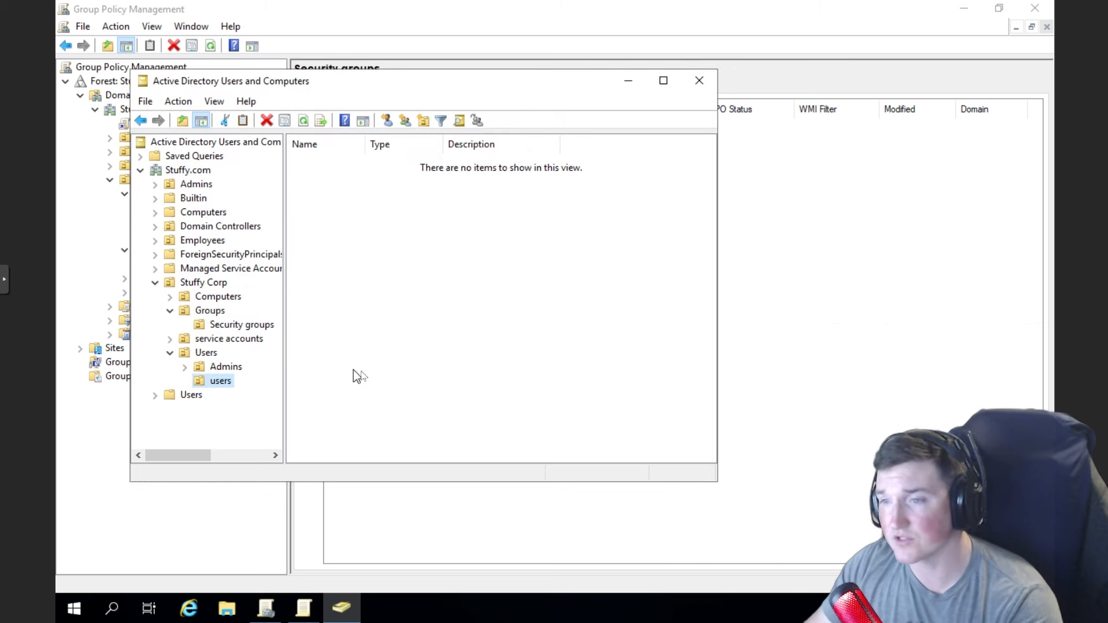
right_click(213, 382)
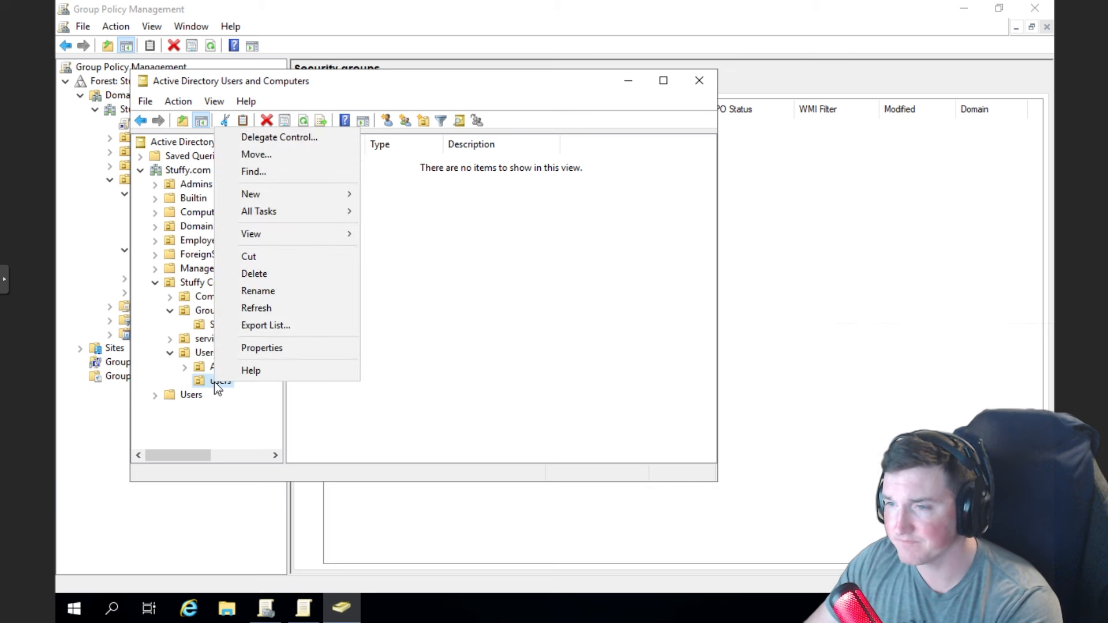
key(Escape)
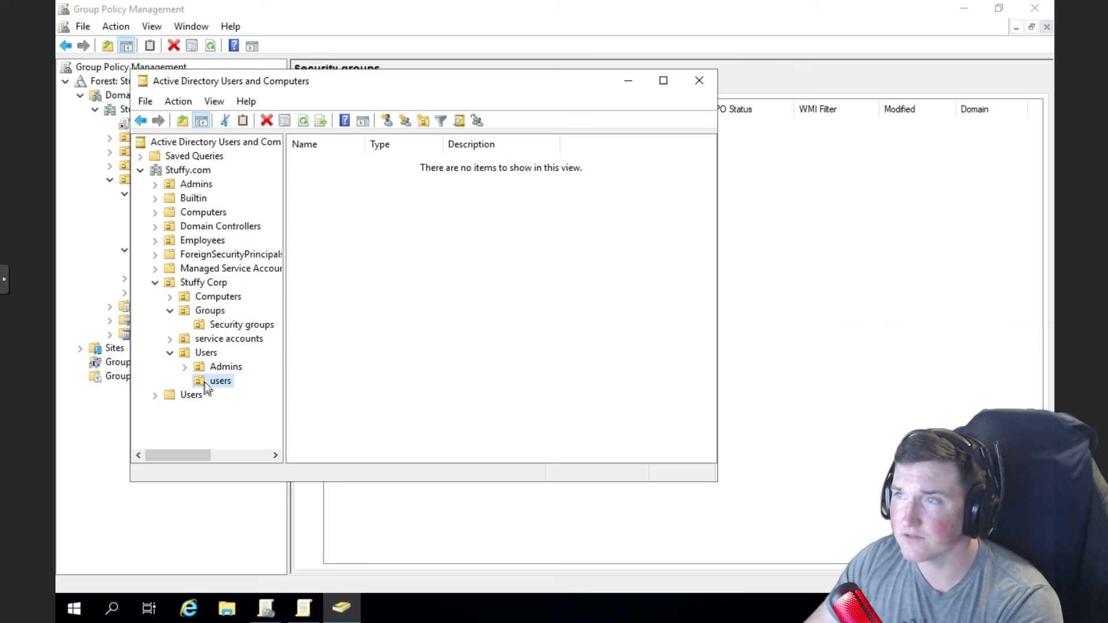
right_click(362, 252)
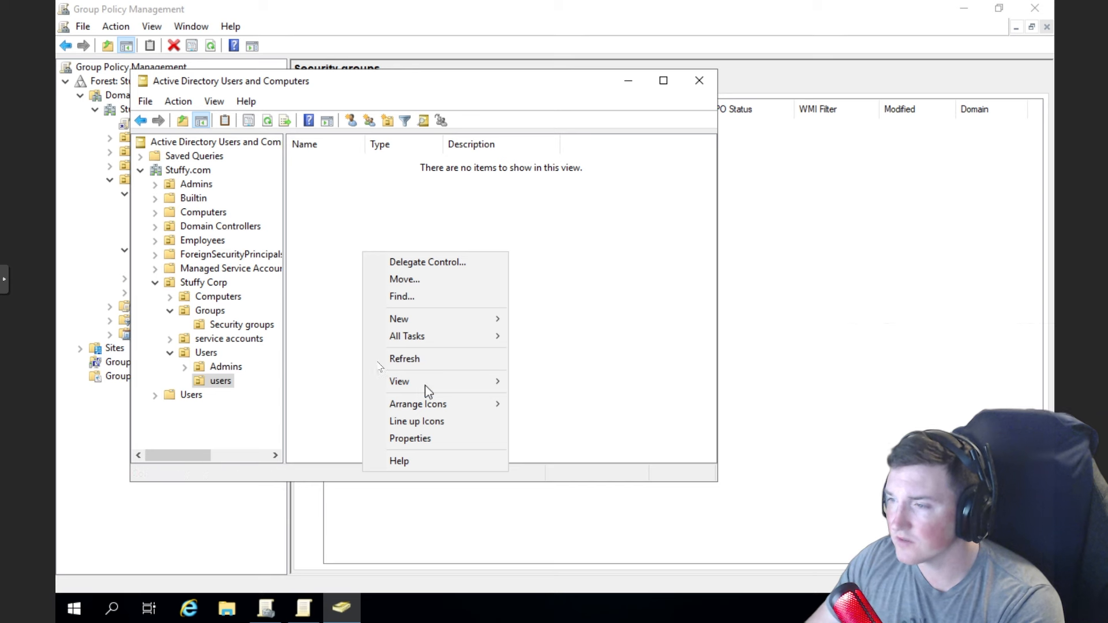
click(261, 379)
right_click(410, 296)
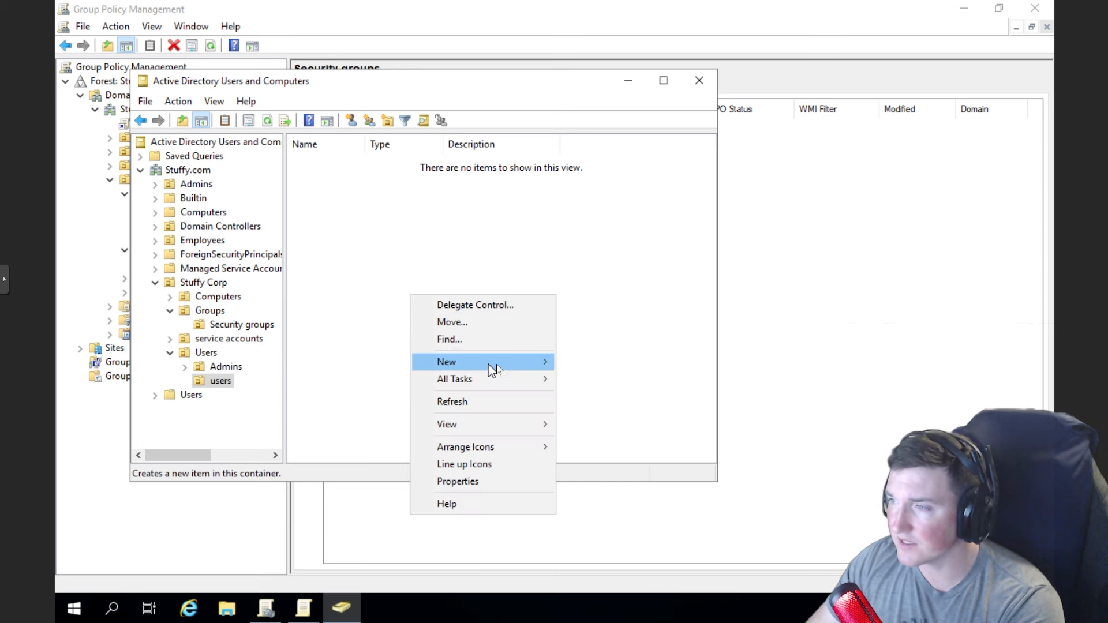
mouse_move(522, 363)
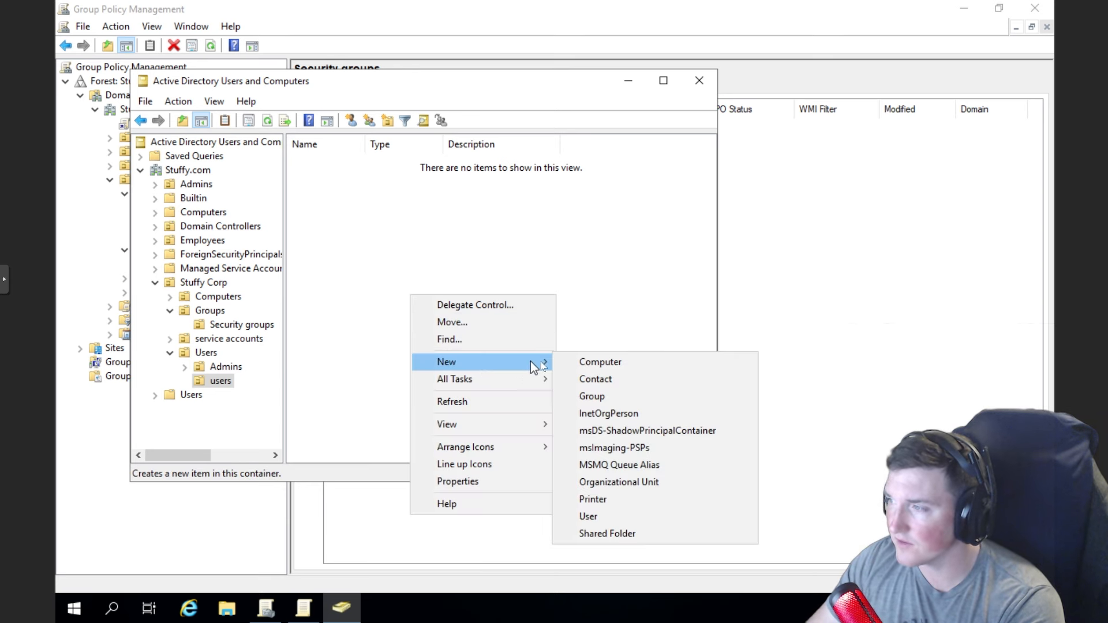
click(600, 514)
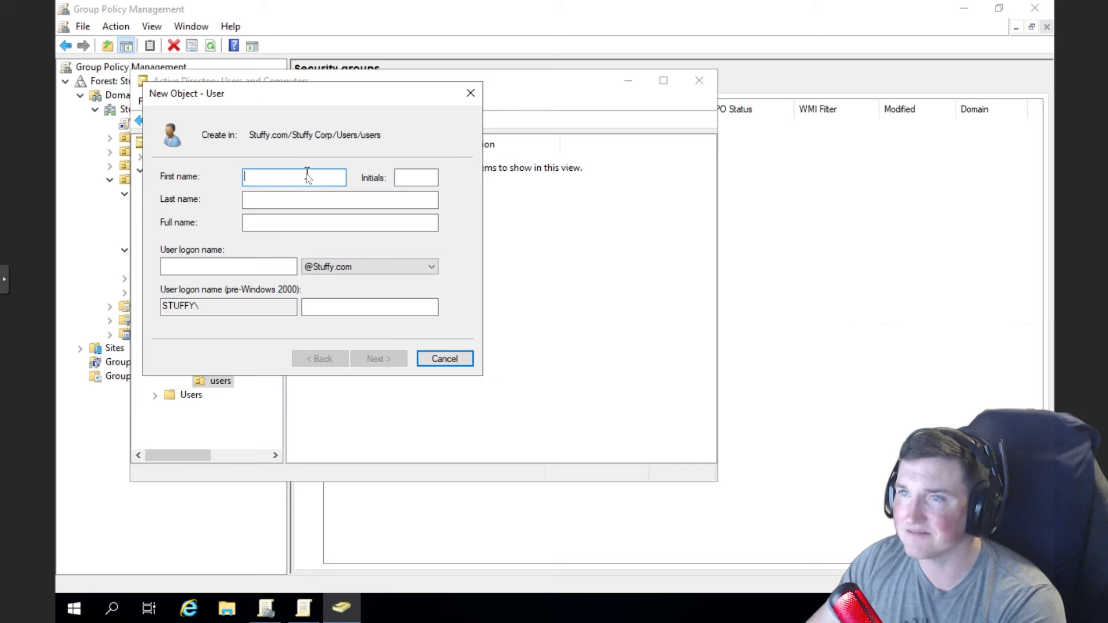
- Enter the new user's first name and user logon name
text(John)
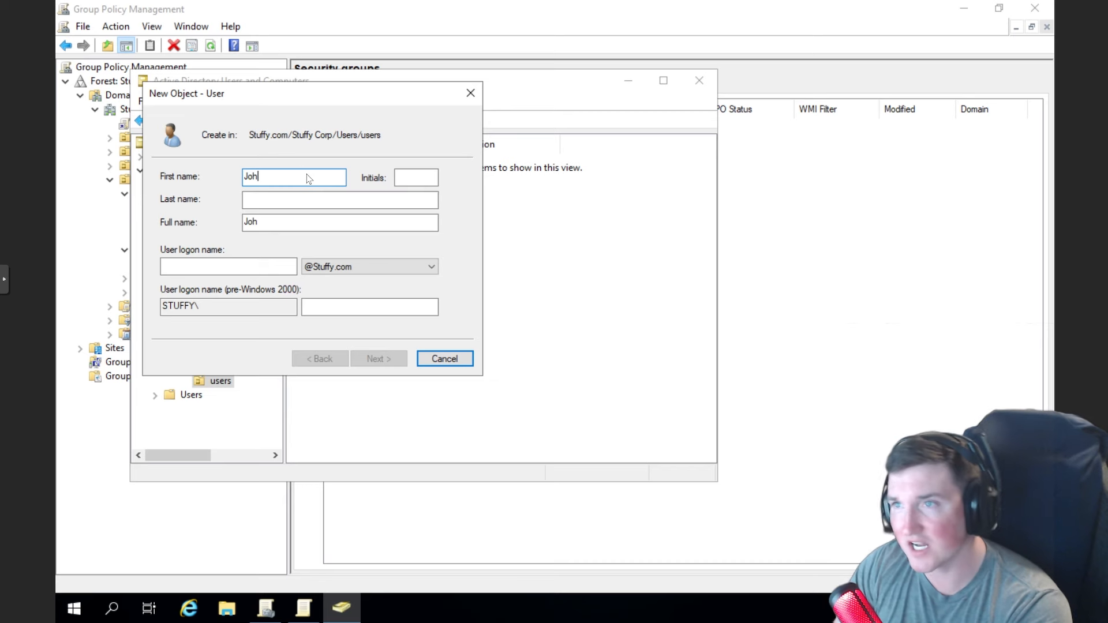
key(Tab)
key(Tab)
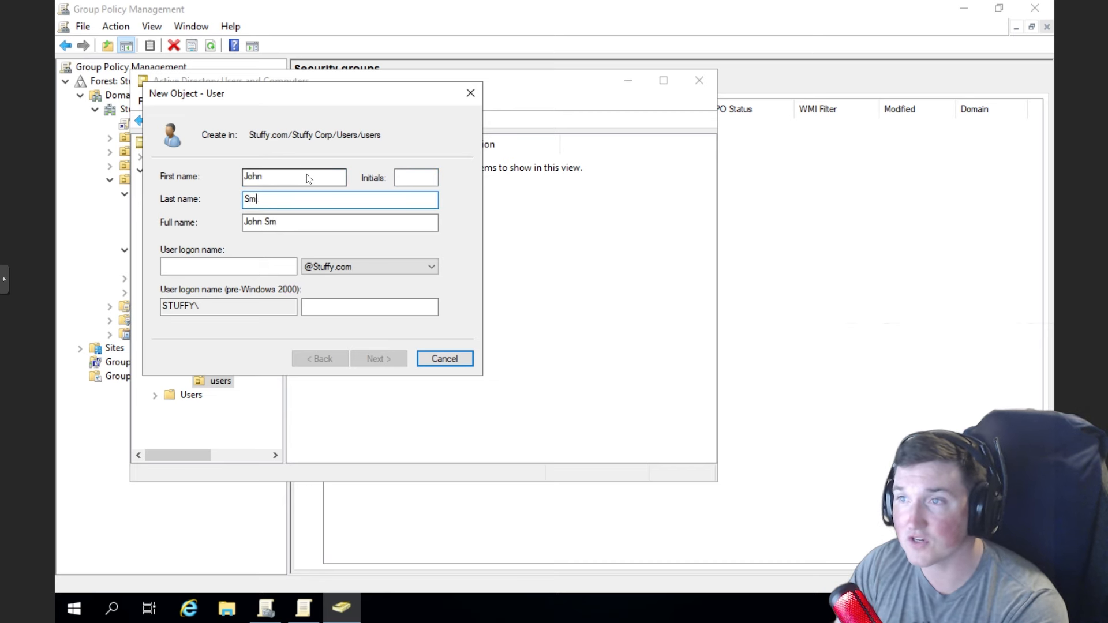
click(240, 265)
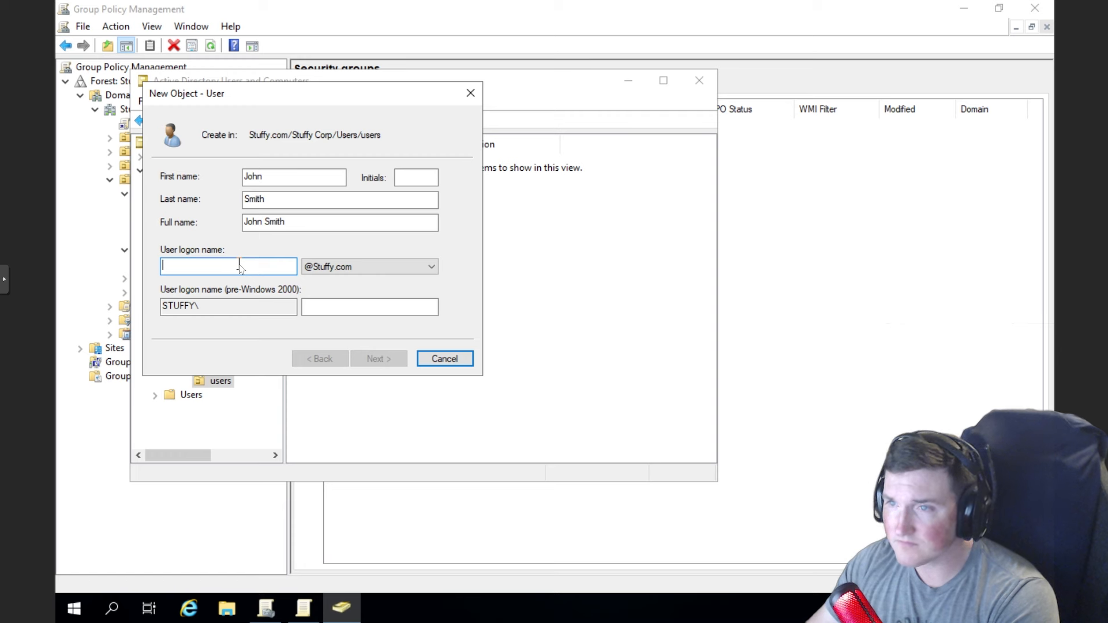
text(Jsmith)
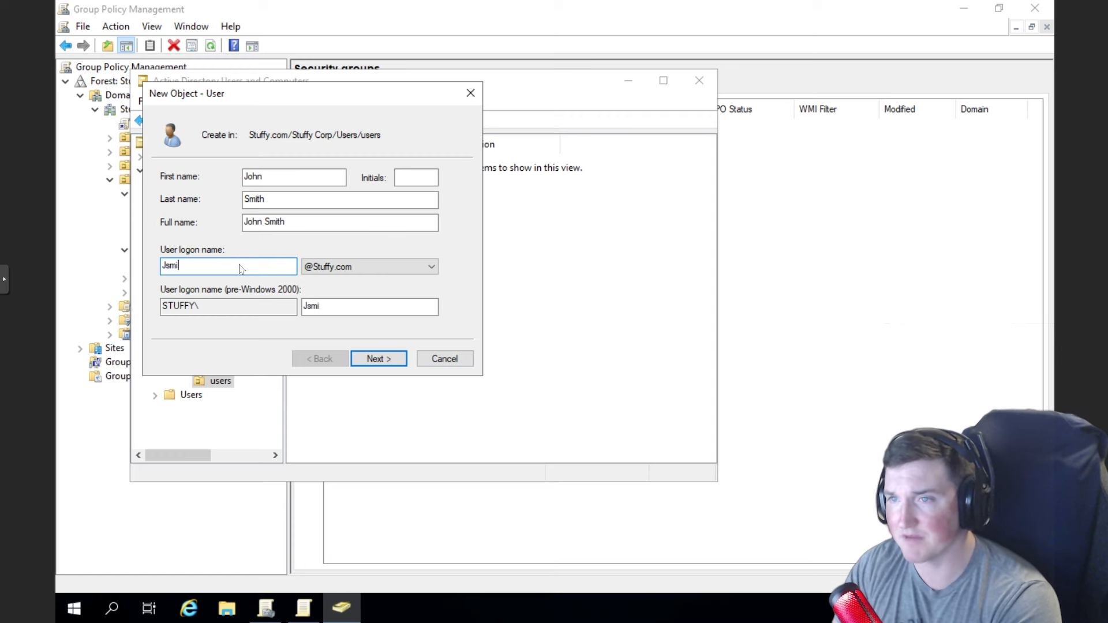
click(379, 359)
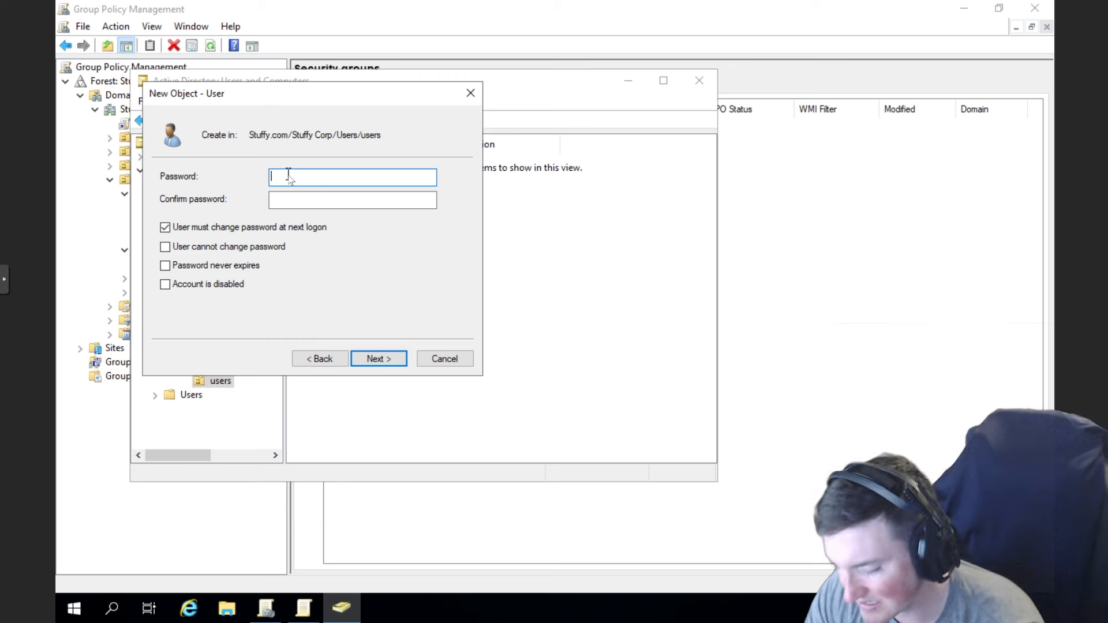
- Set and confirm the user's password, turn off the forced change at next logon, and create the account
text(****************)
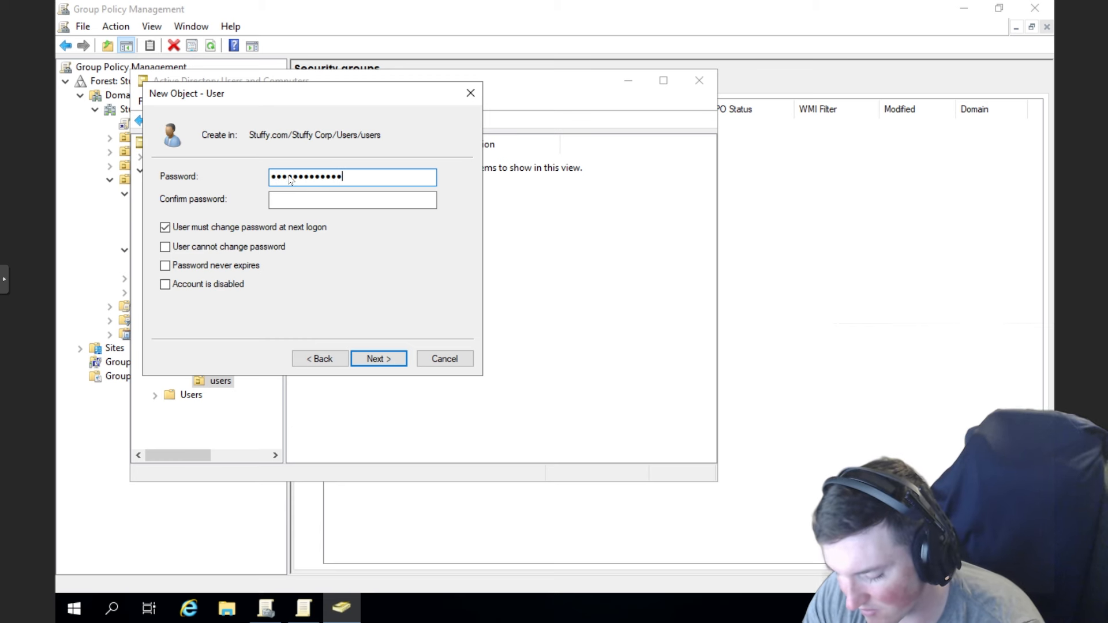
key(Tab)
text(*********)
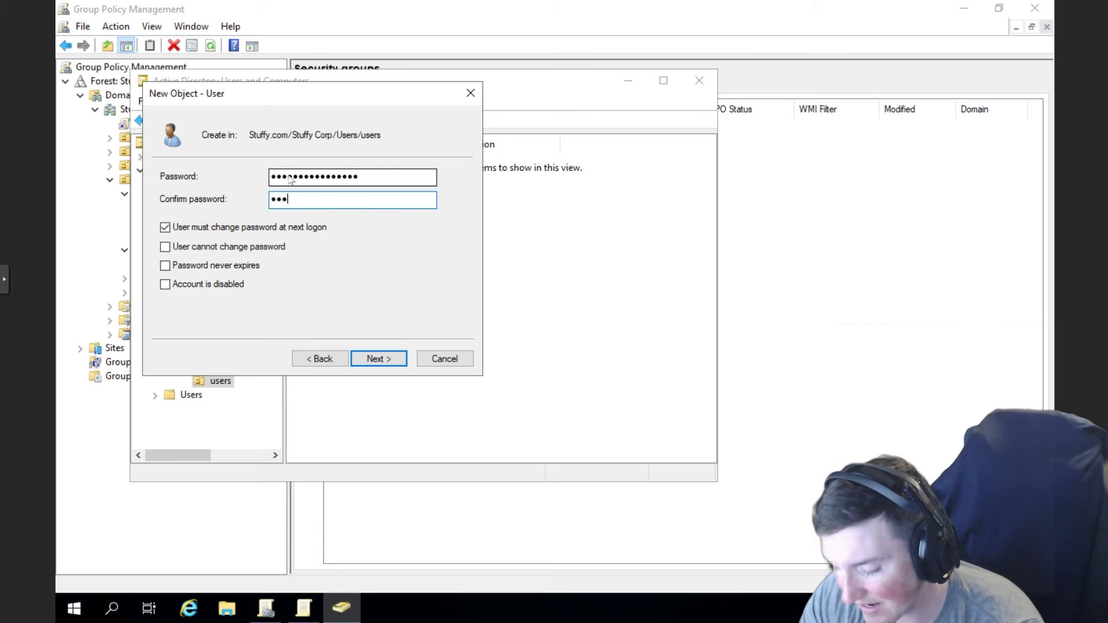
text(*******)
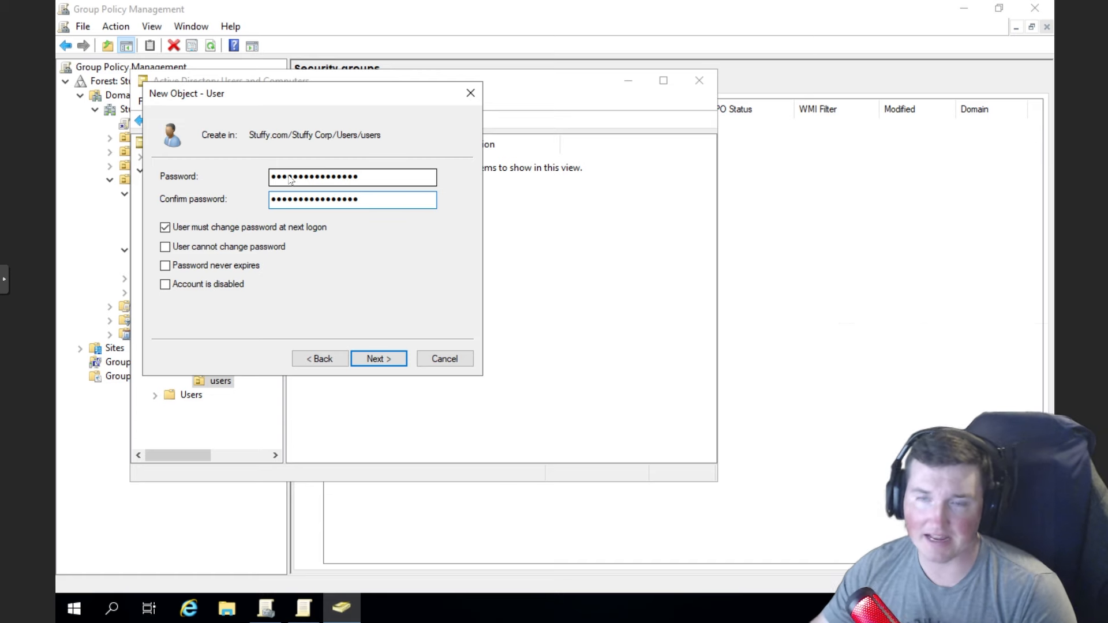
click(165, 228)
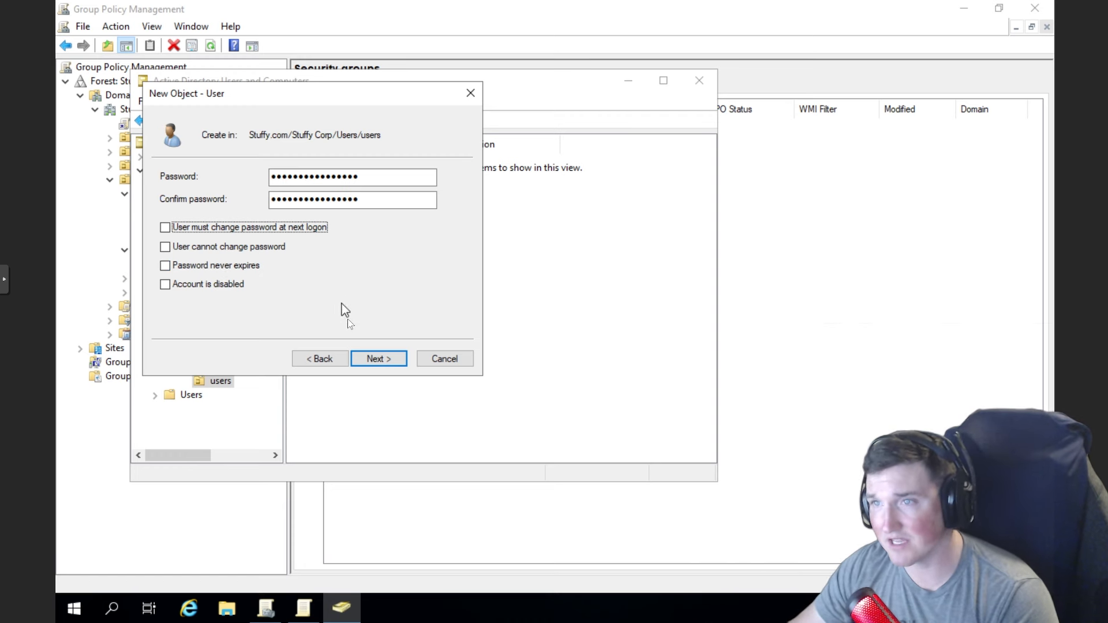
click(374, 359)
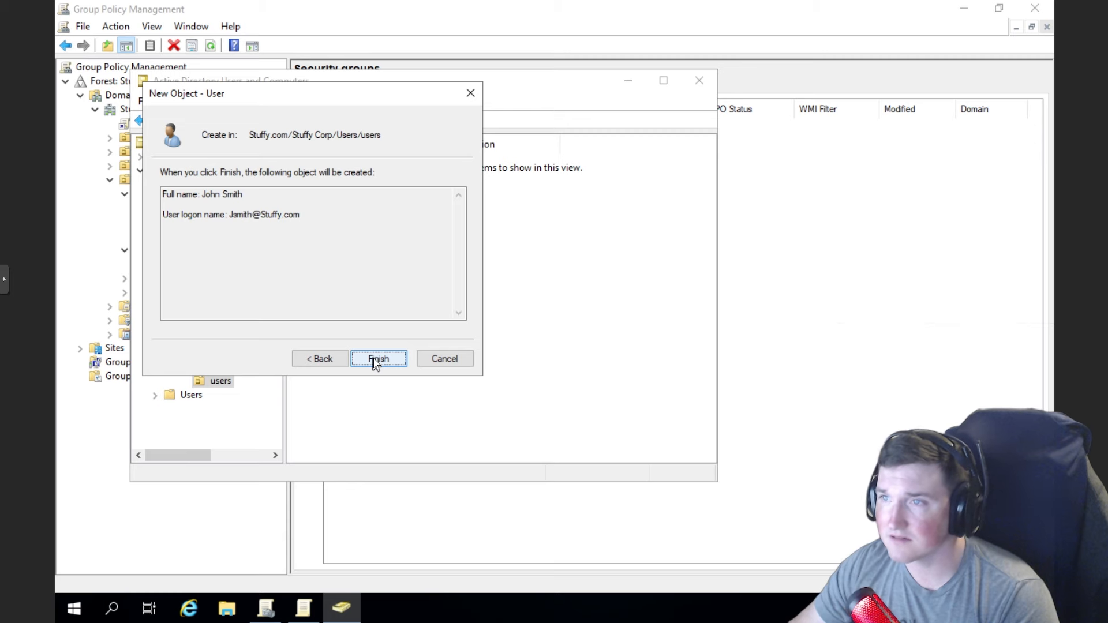
click(375, 359)
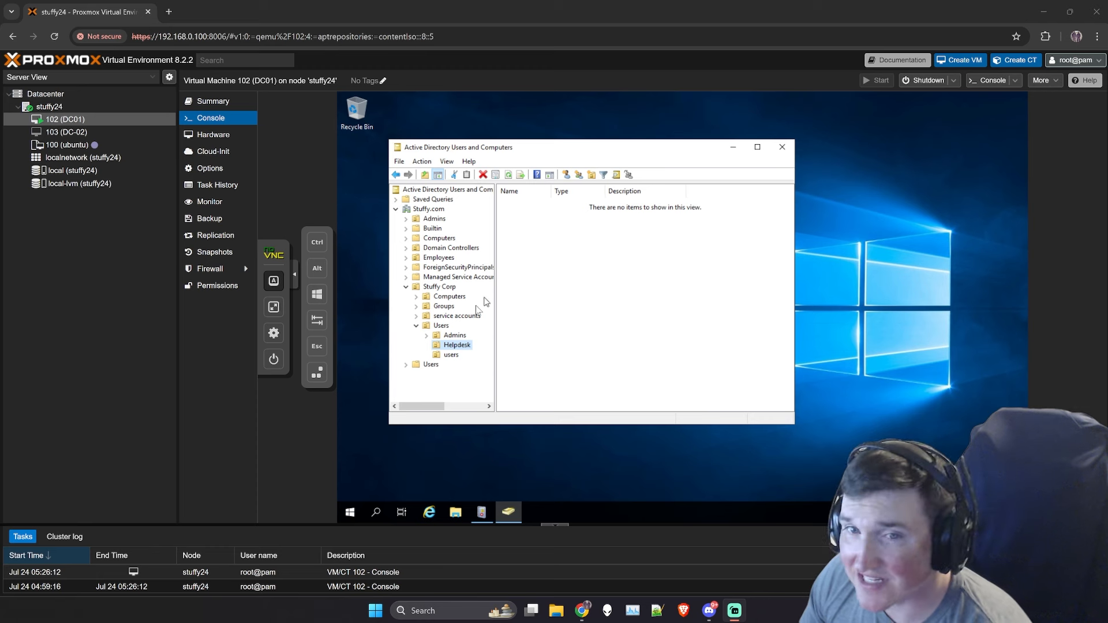
- Start creating a new user in the Helpdesk OU
click(454, 347)
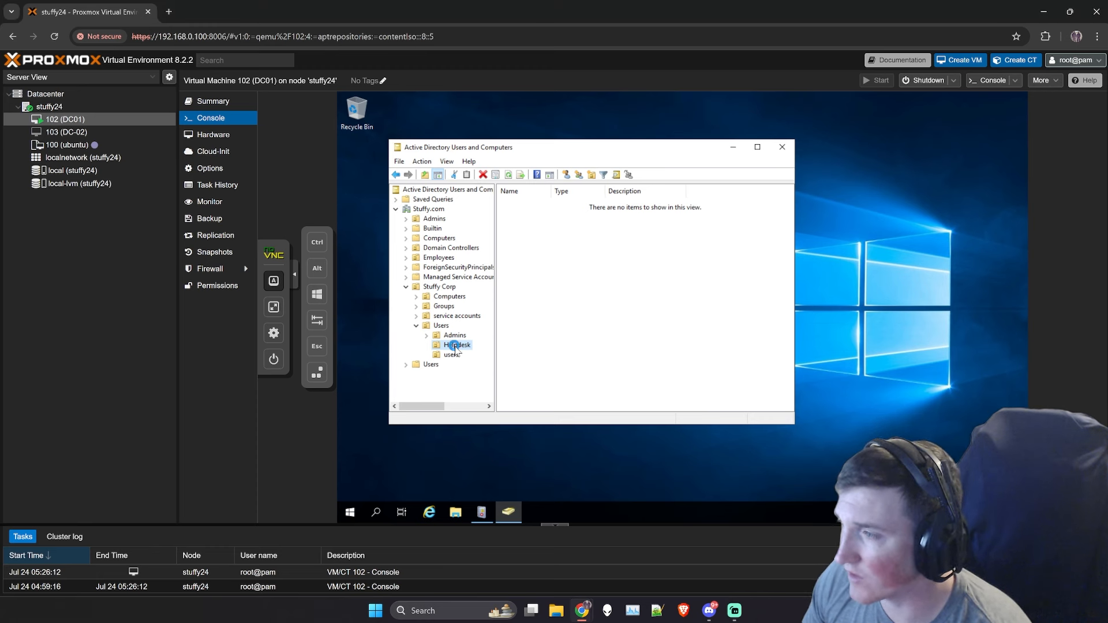
right_click(456, 346)
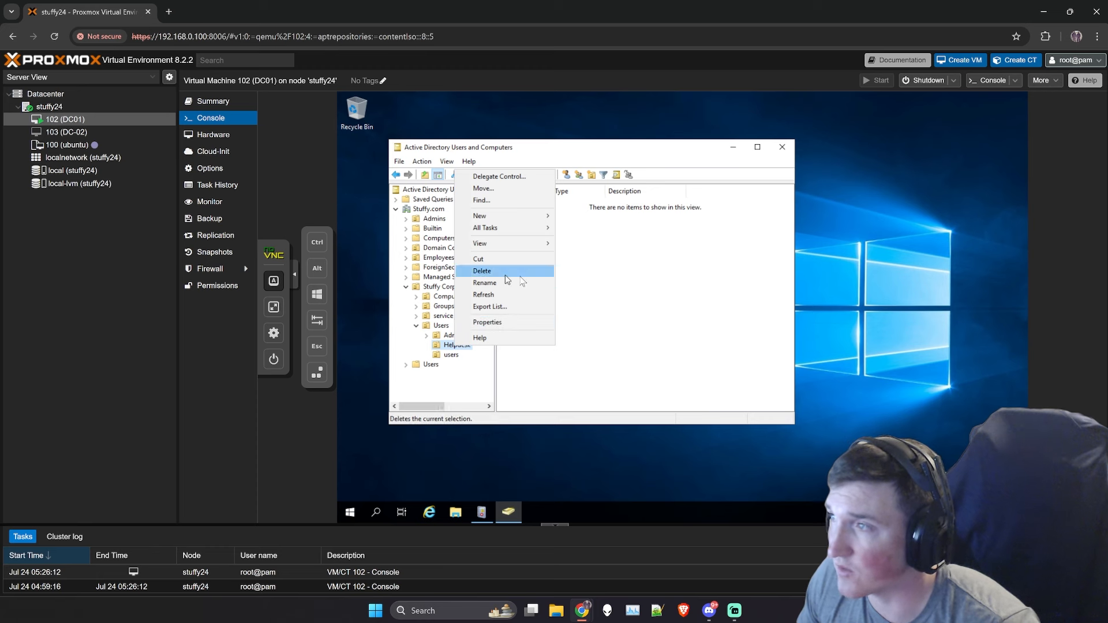
click(575, 235)
right_click(575, 236)
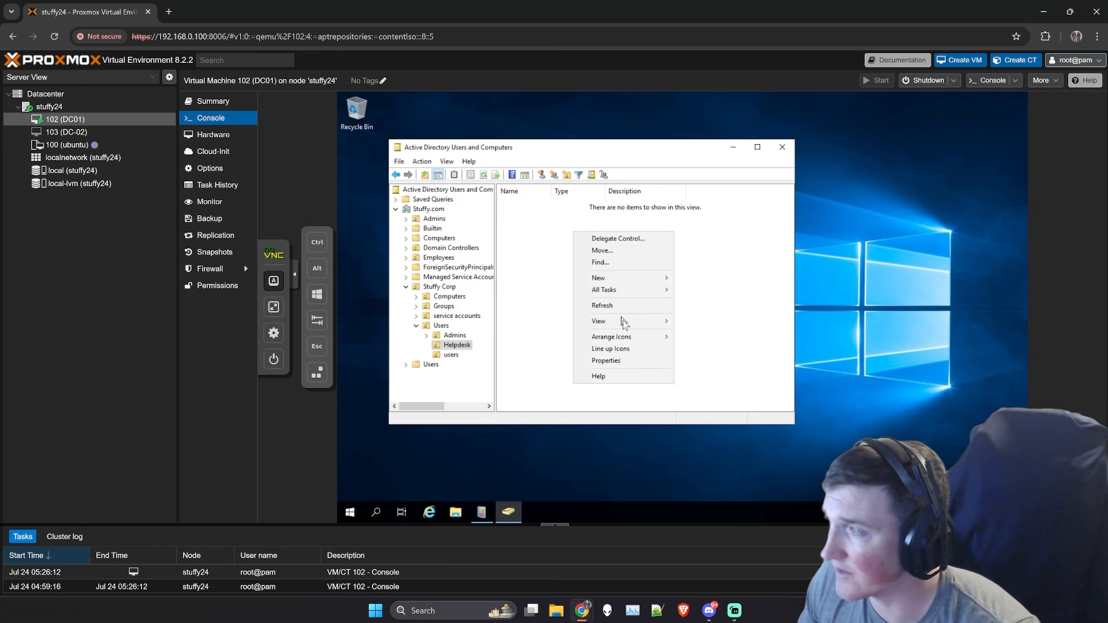
mouse_move(647, 279)
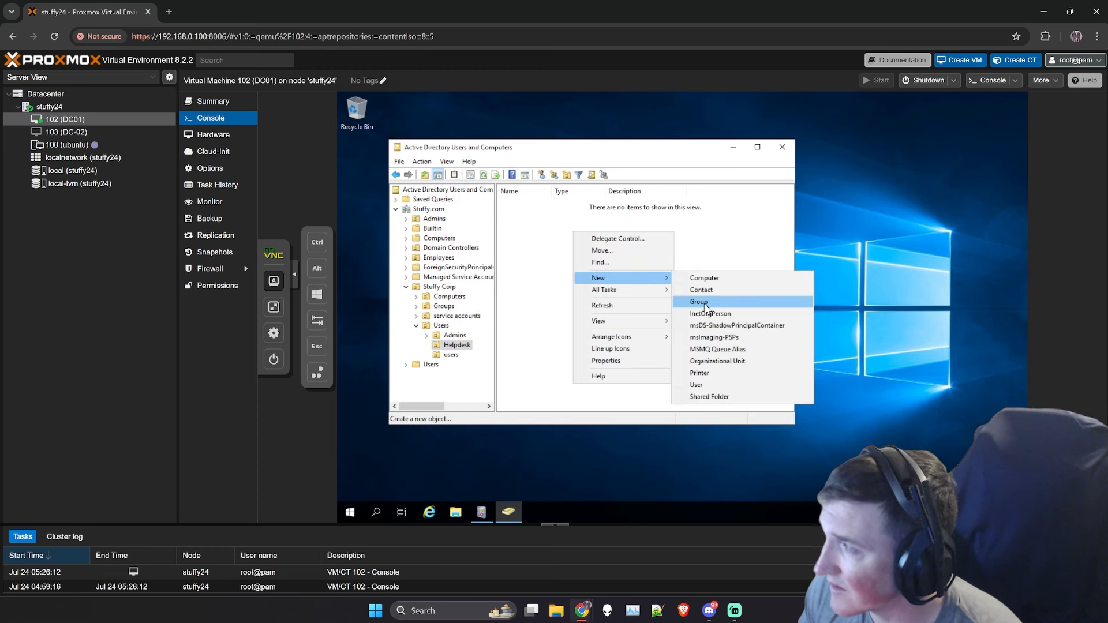
click(705, 384)
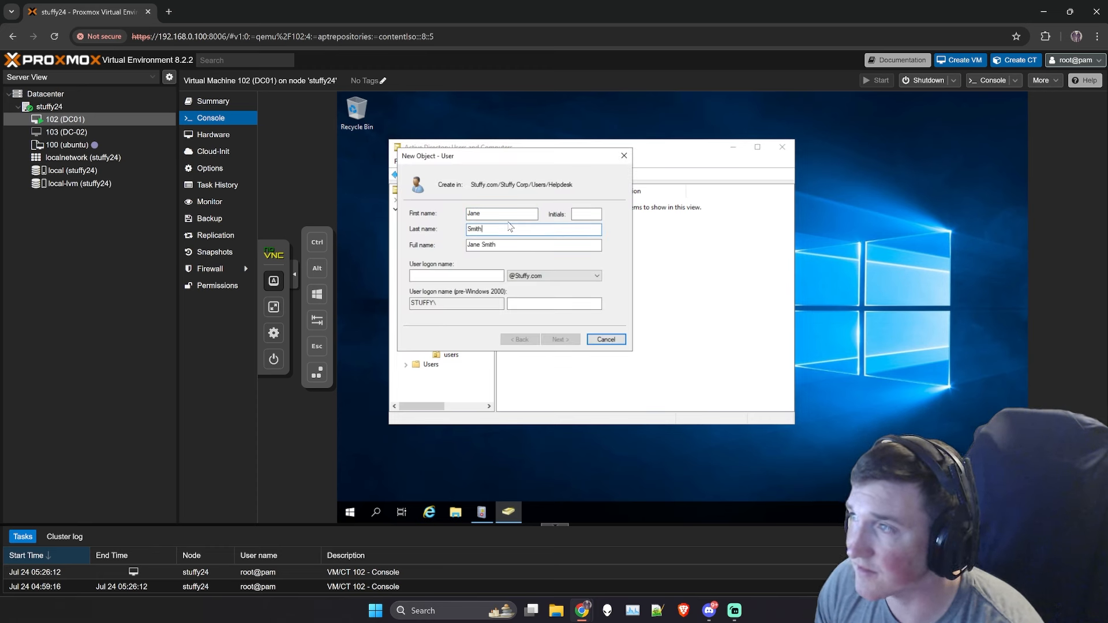
- Enter the logon name, set the password without forced change at next logon, and create the user
key(Tab)
key(Tab)
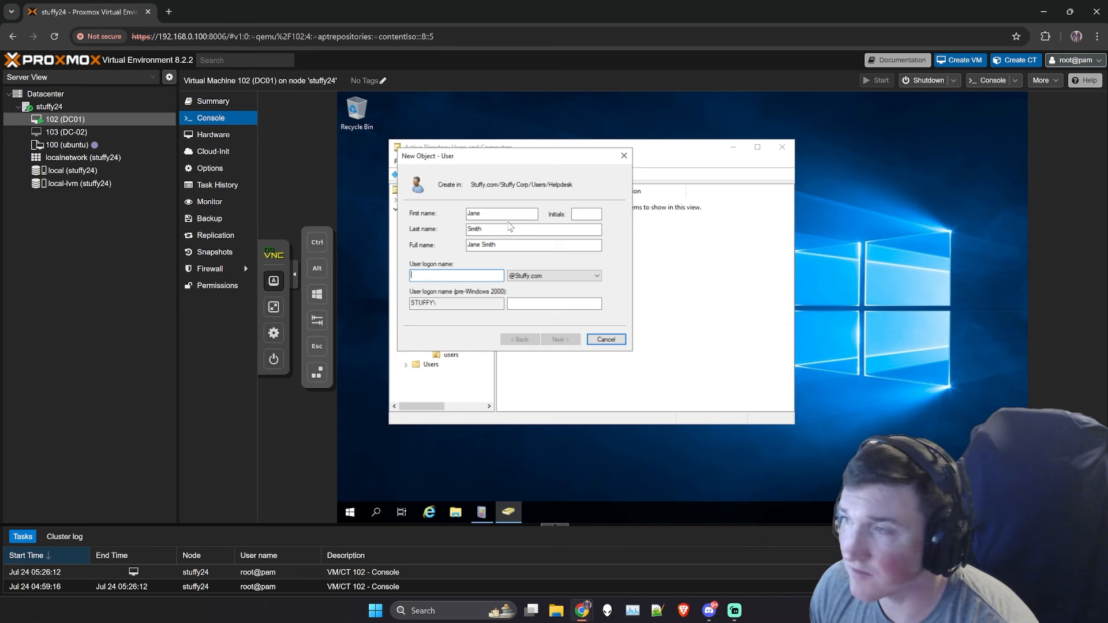
text(jsmith1)
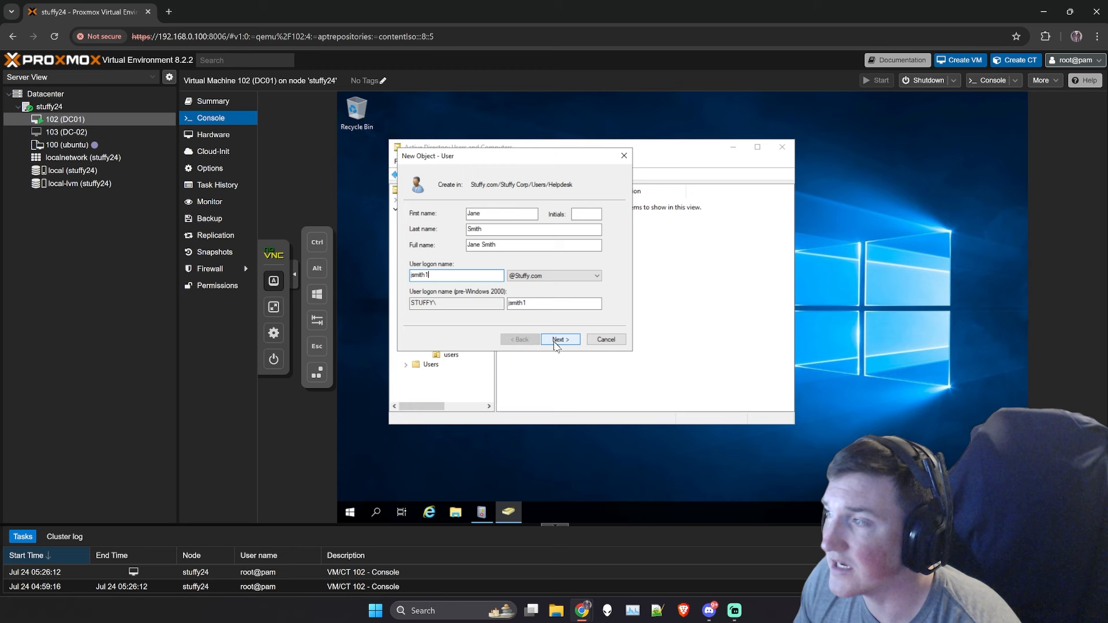
click(555, 343)
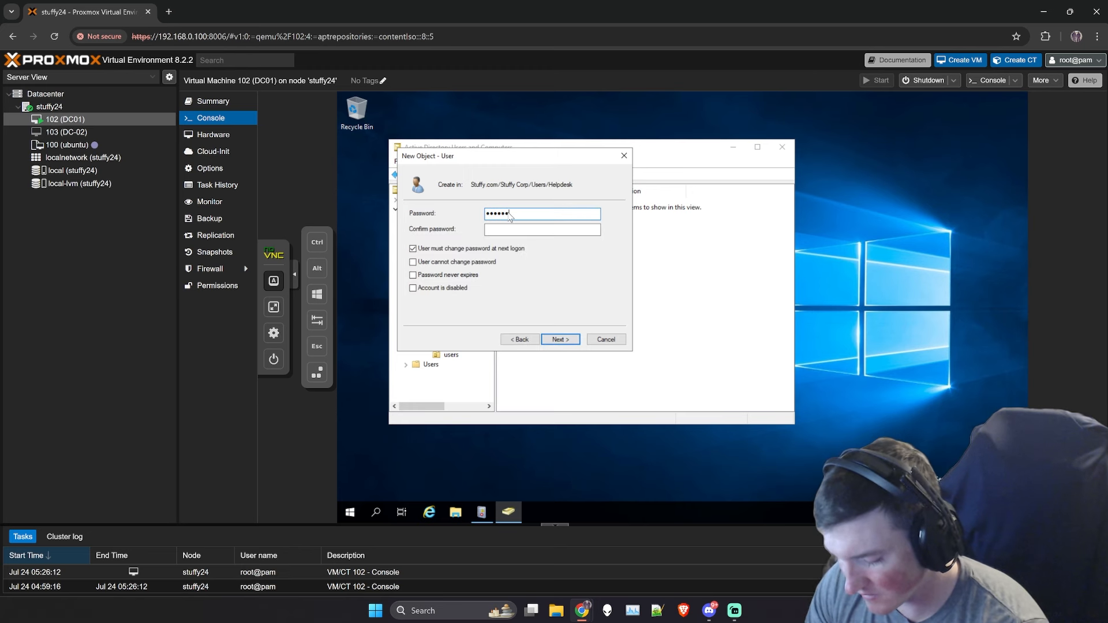
key(Tab)
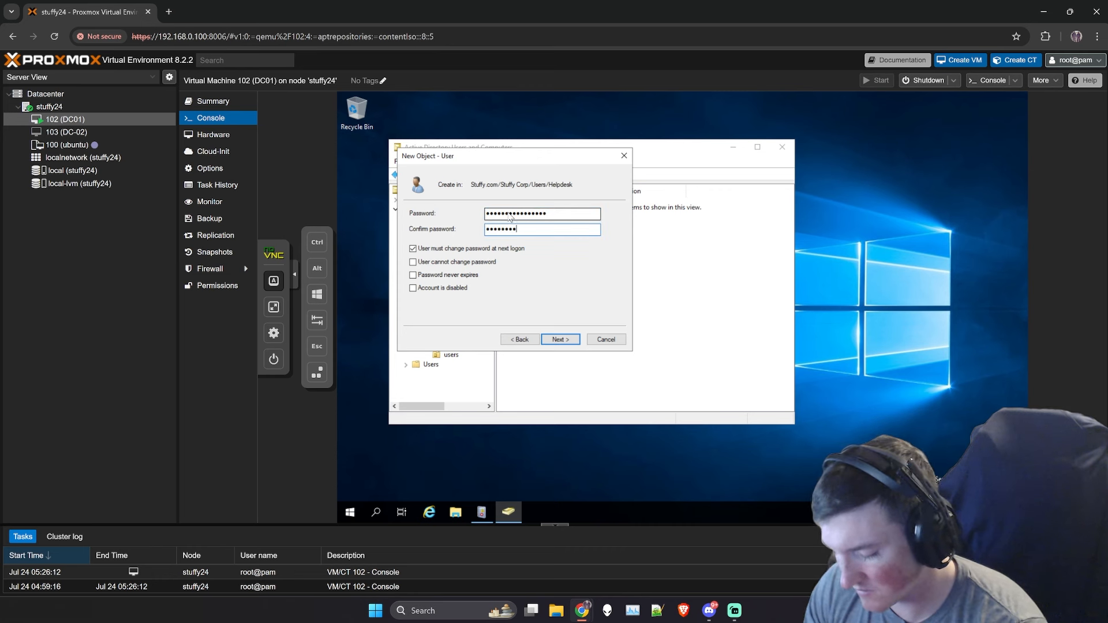
click(413, 248)
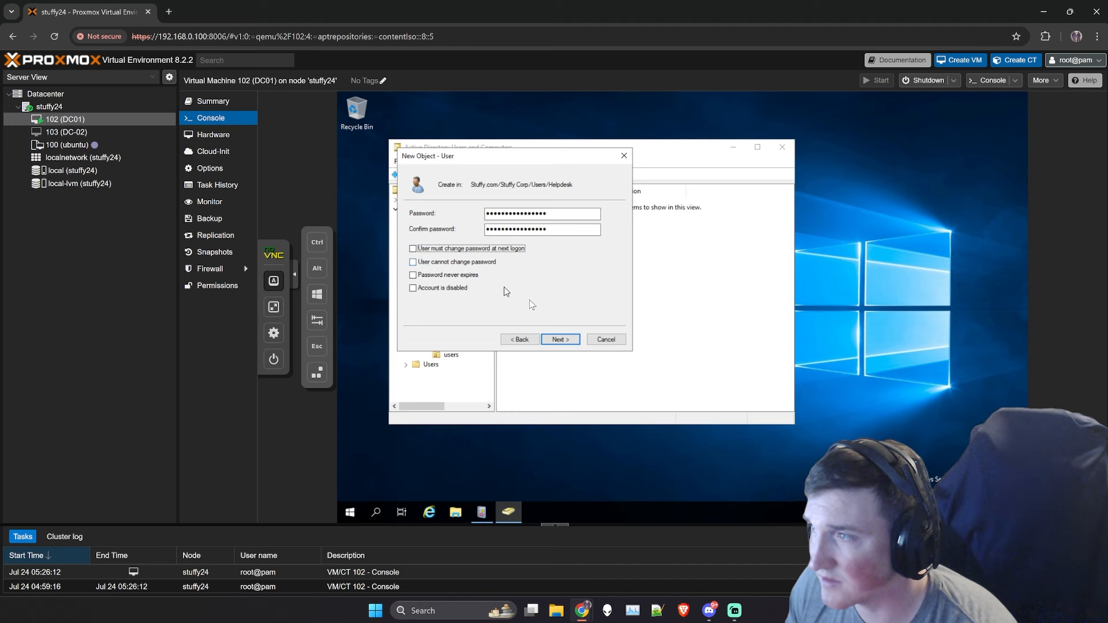
click(558, 340)
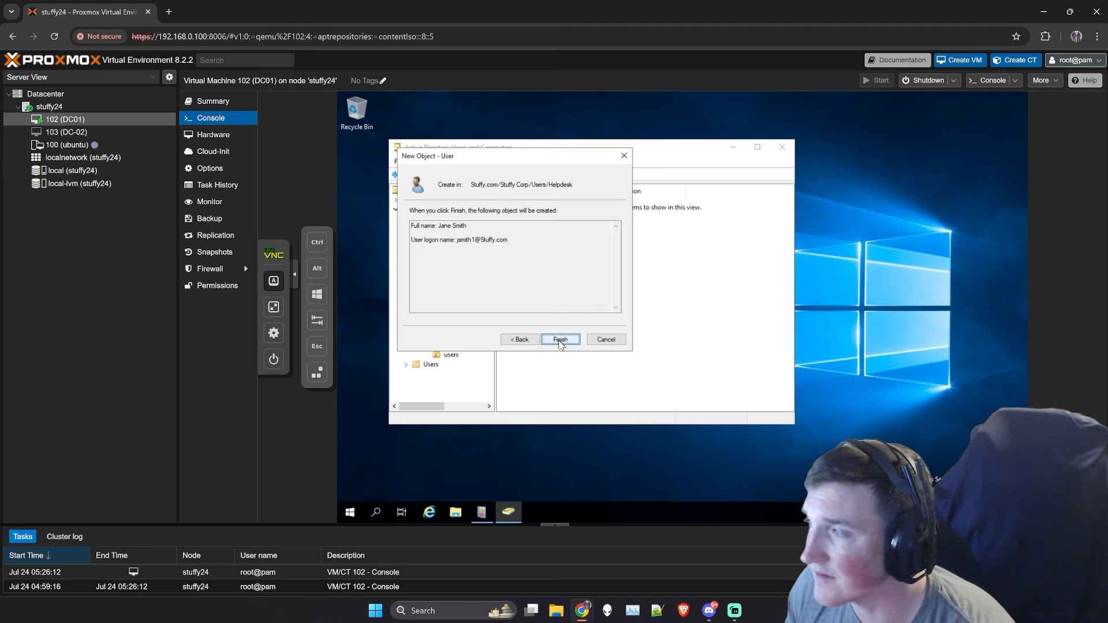
click(559, 341)
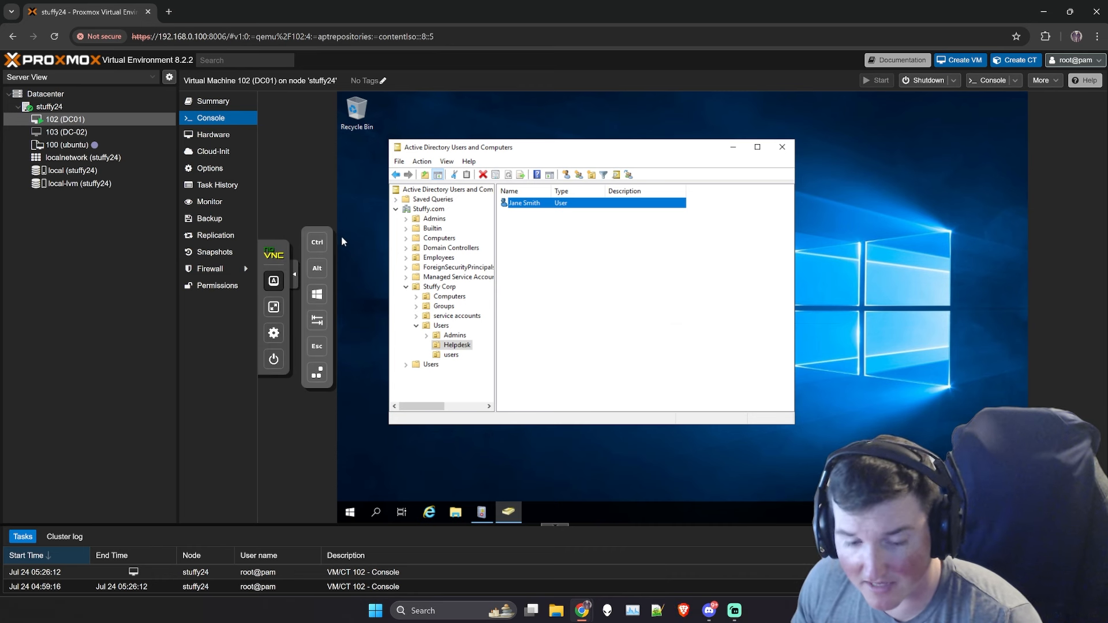
- Switch to the users OU under Stuffy Corp > Users to view its one account
key(super)
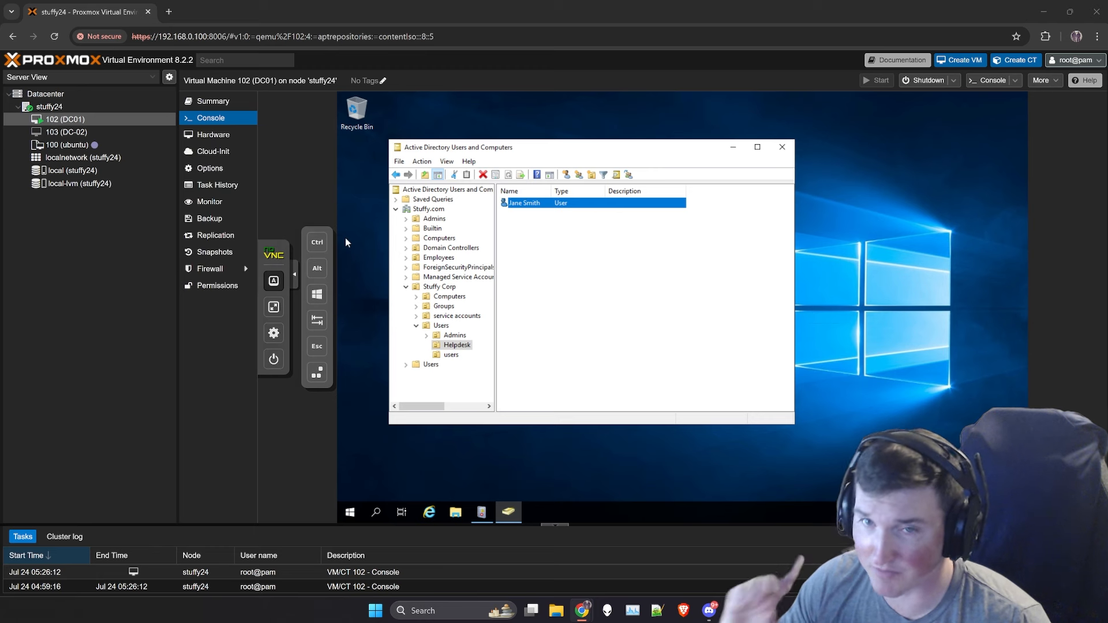
click(450, 356)
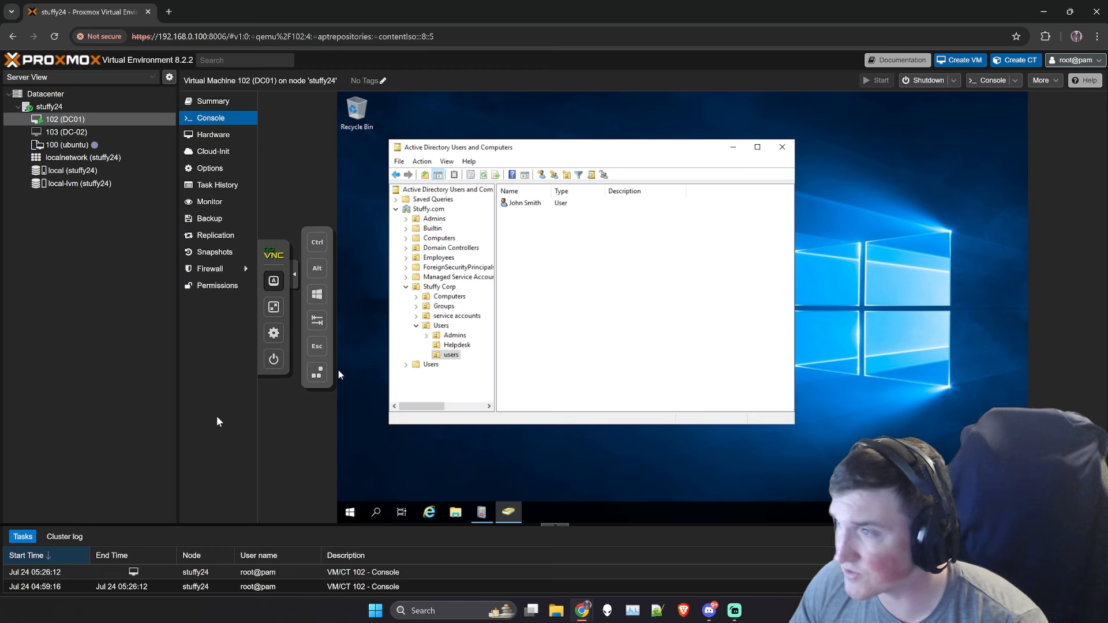
- Check the Security groups contents, then open the properties of the user in the users OU
click(416, 307)
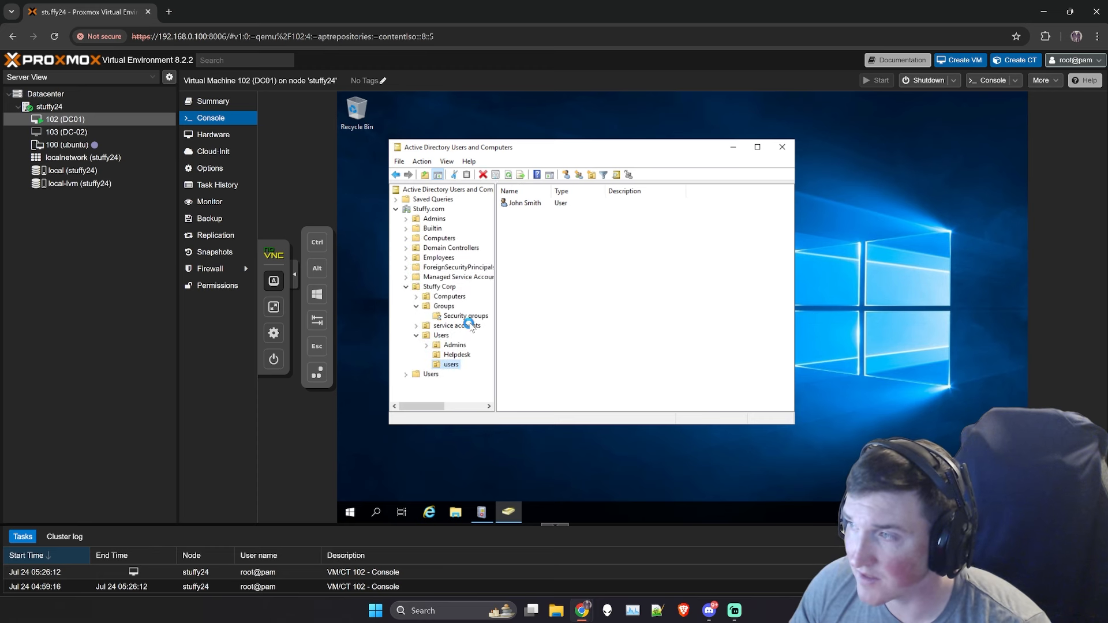
click(462, 316)
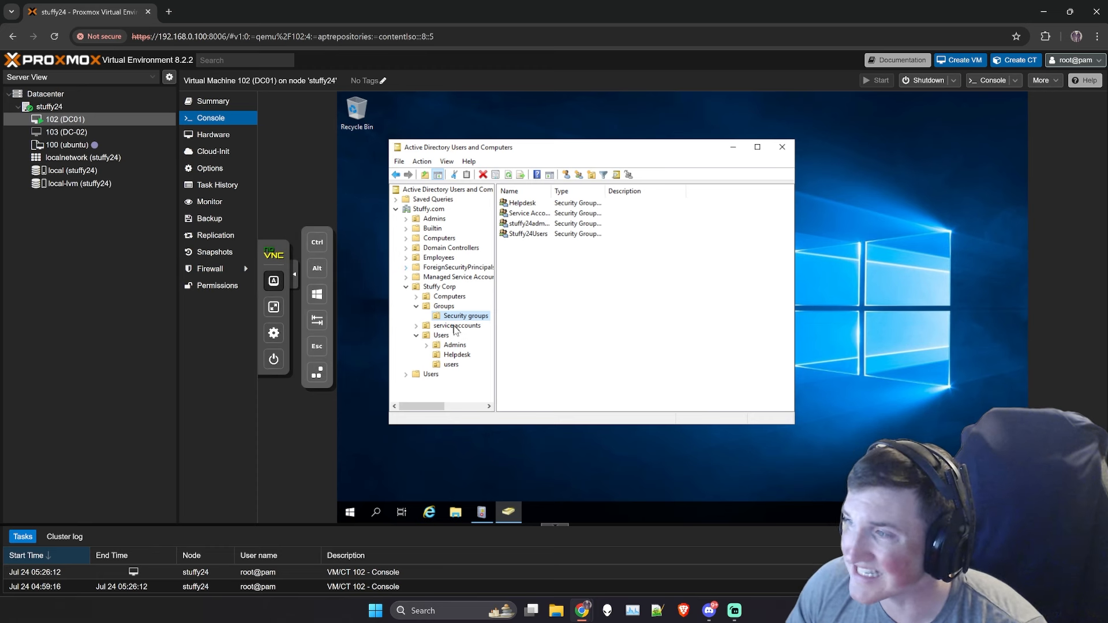
click(448, 366)
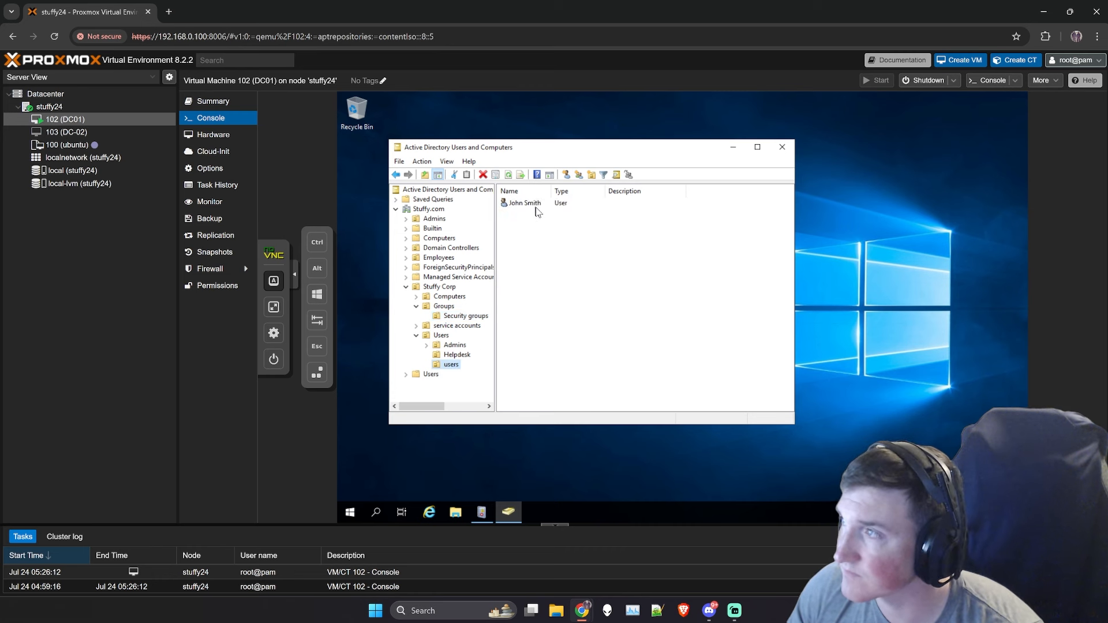
double_click(525, 203)
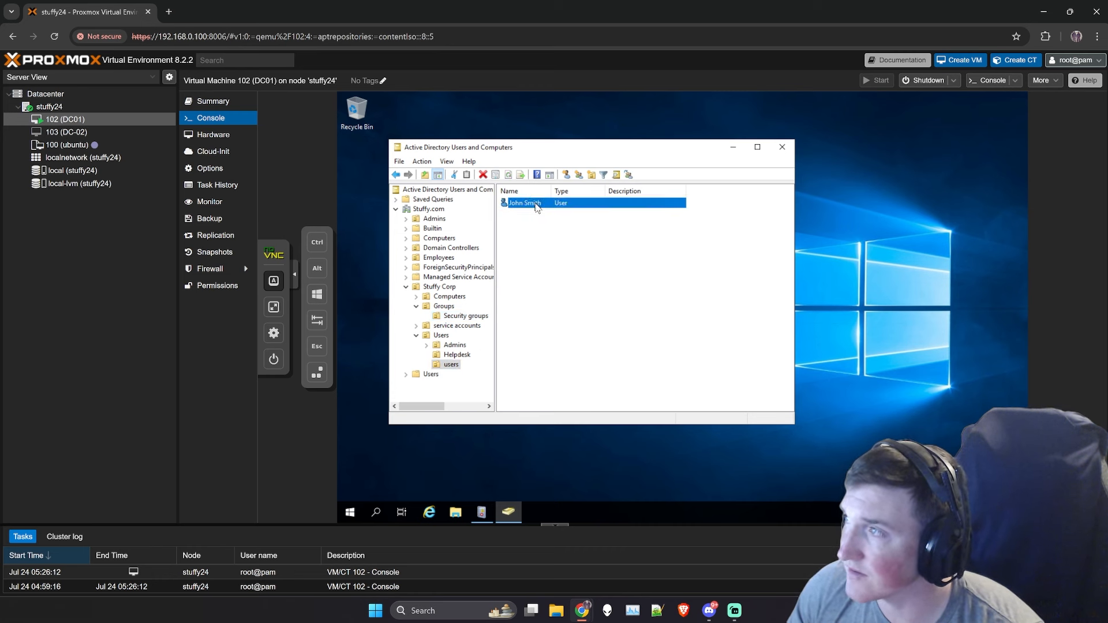
right_click(536, 207)
click(565, 353)
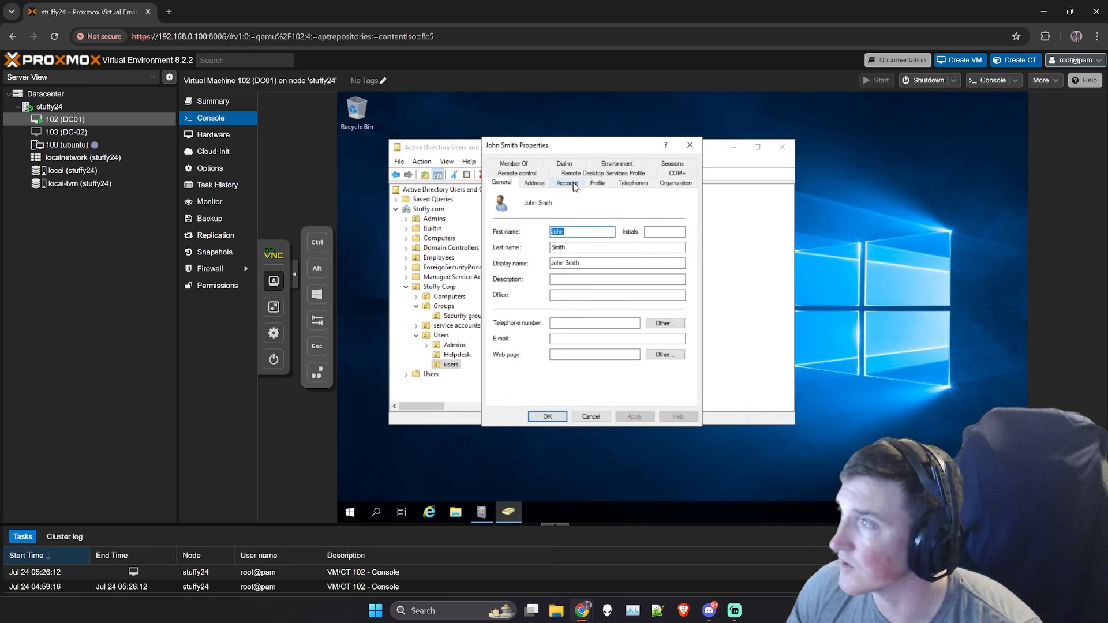
- Add the user to the Stuffy24Users group on the Member Of tab and save
click(514, 164)
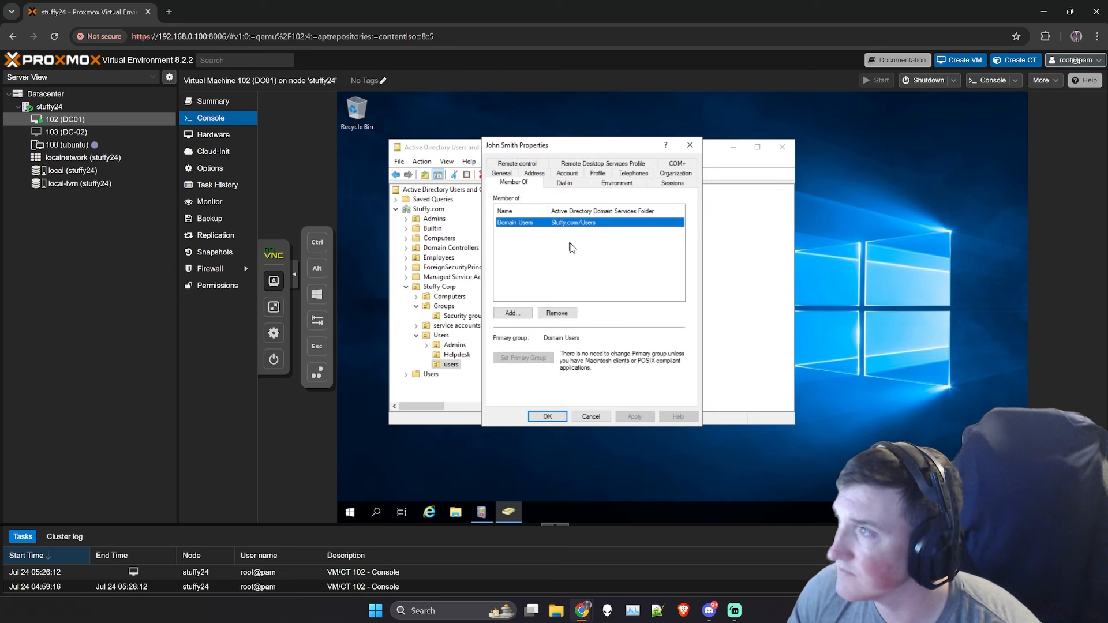
click(516, 313)
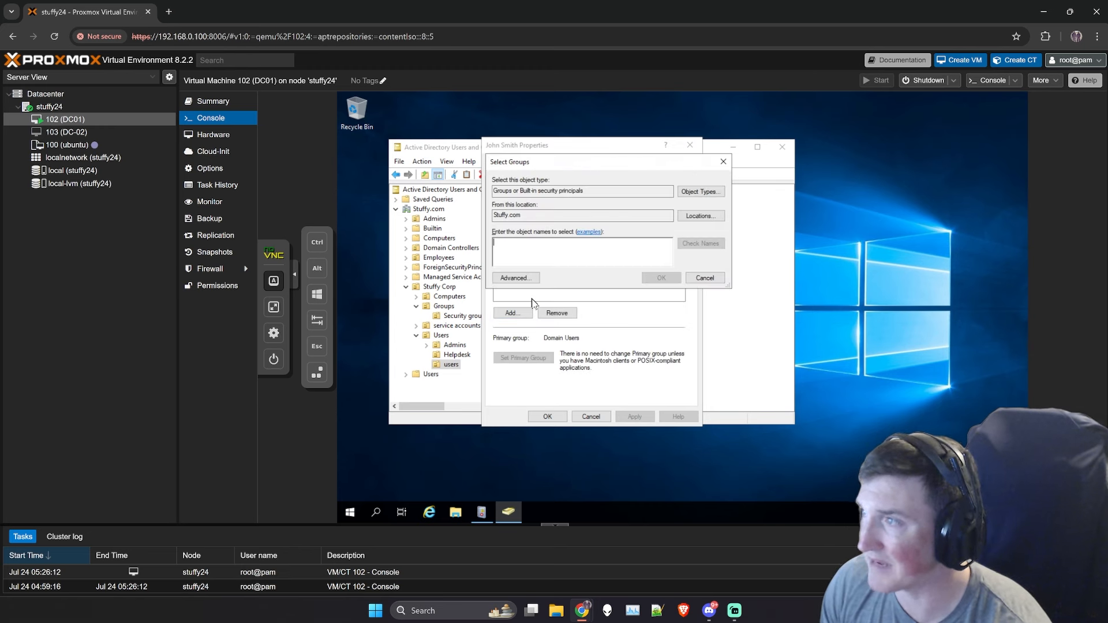
text(Stuffy24)
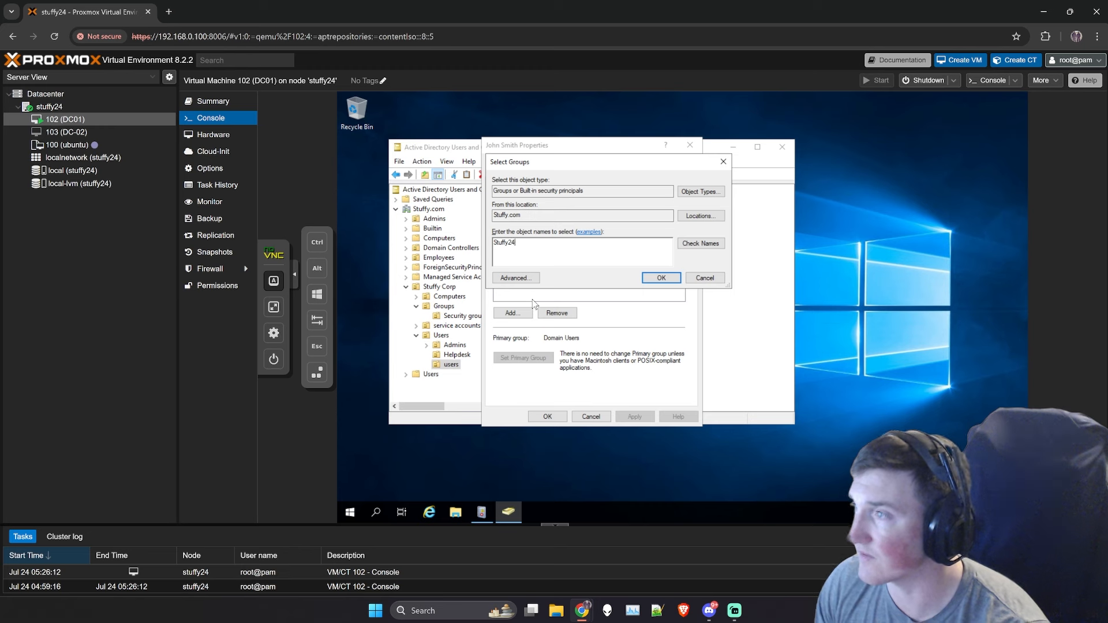
text(Users)
click(700, 243)
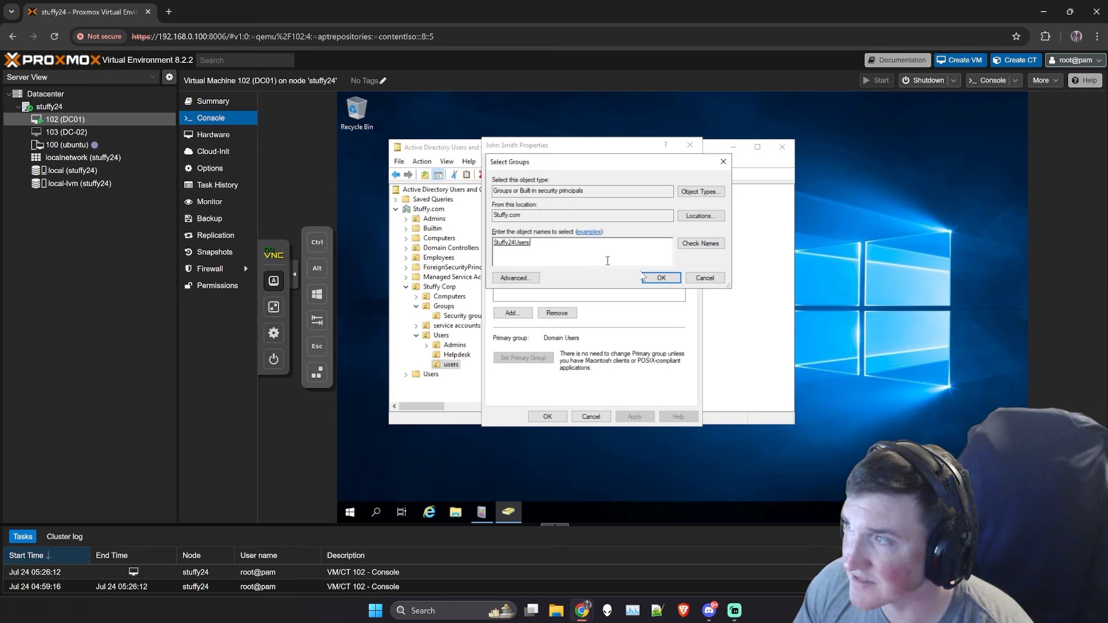
click(661, 278)
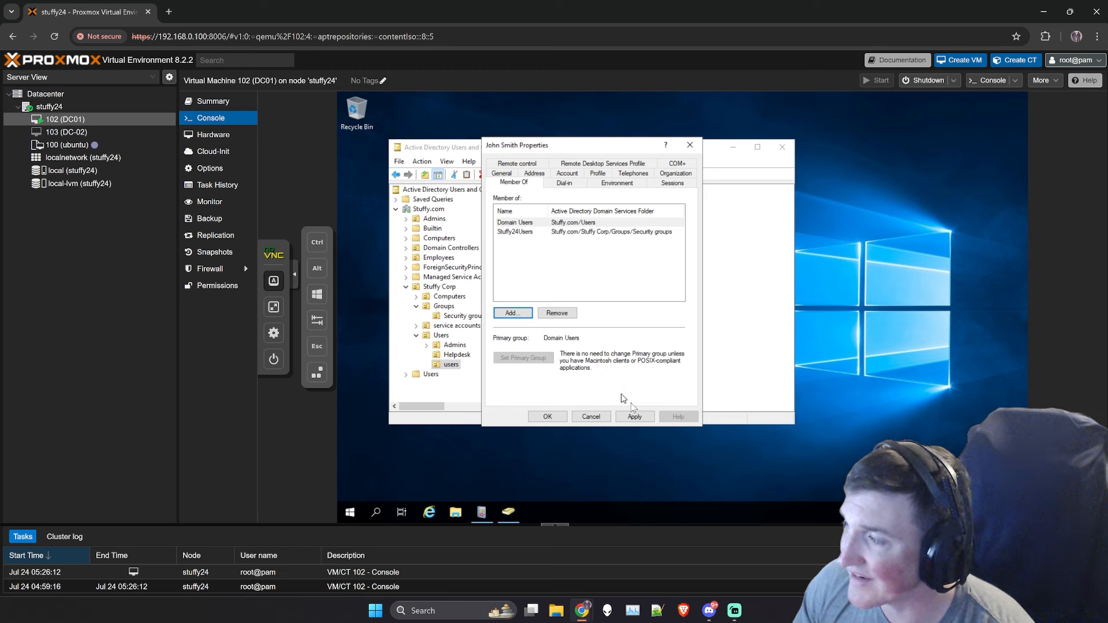
click(634, 416)
click(547, 416)
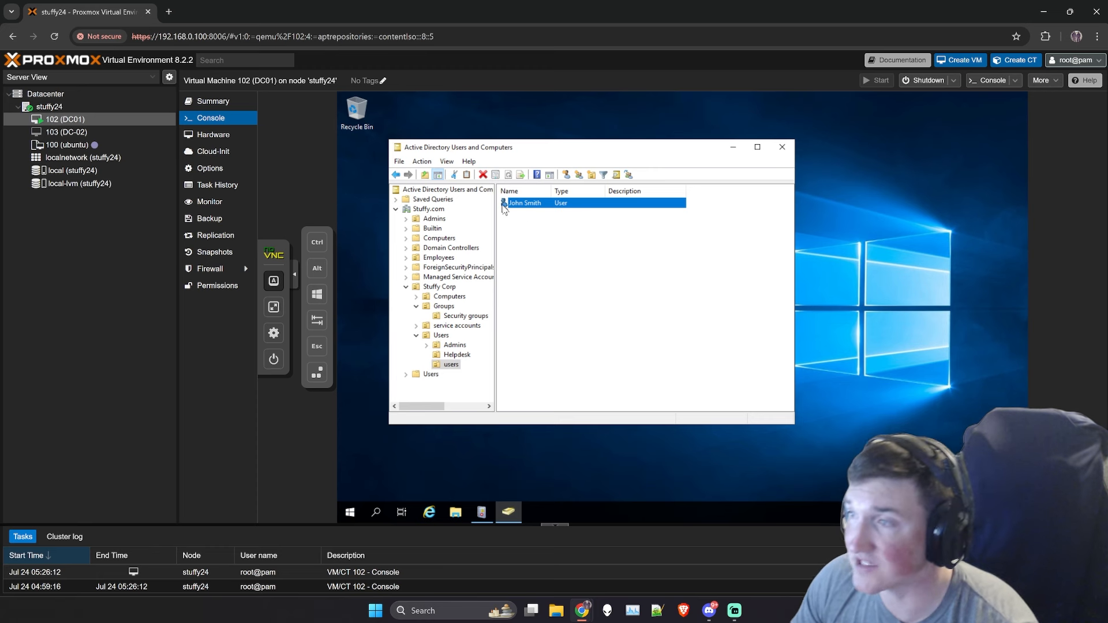
- In Security groups, check Stuffy24Users' Members tab to confirm the new user is listed
click(453, 318)
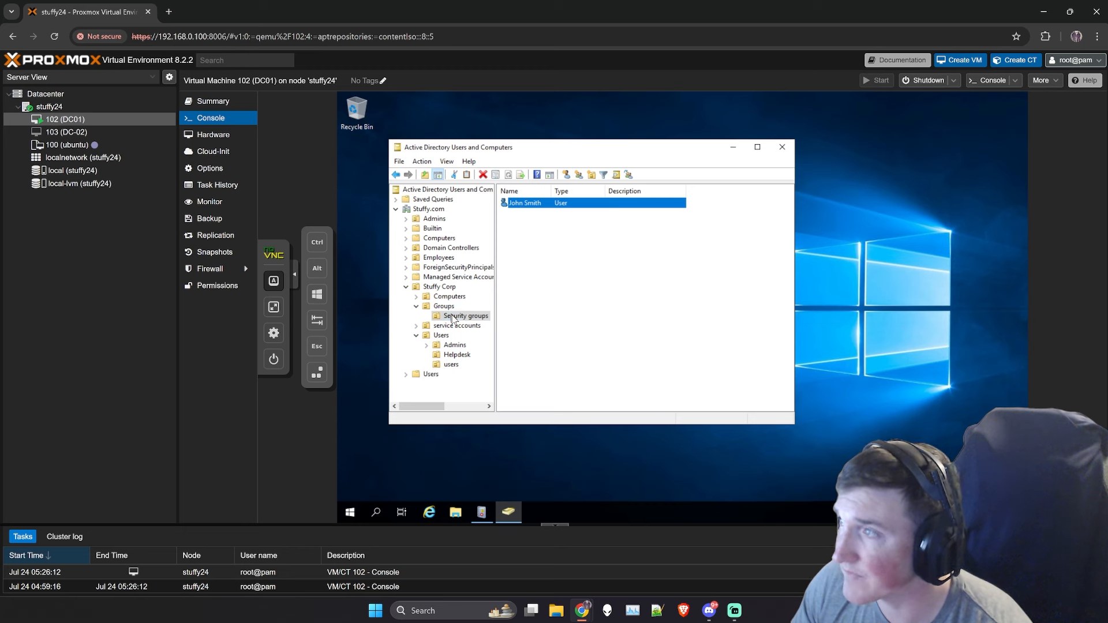
click(541, 236)
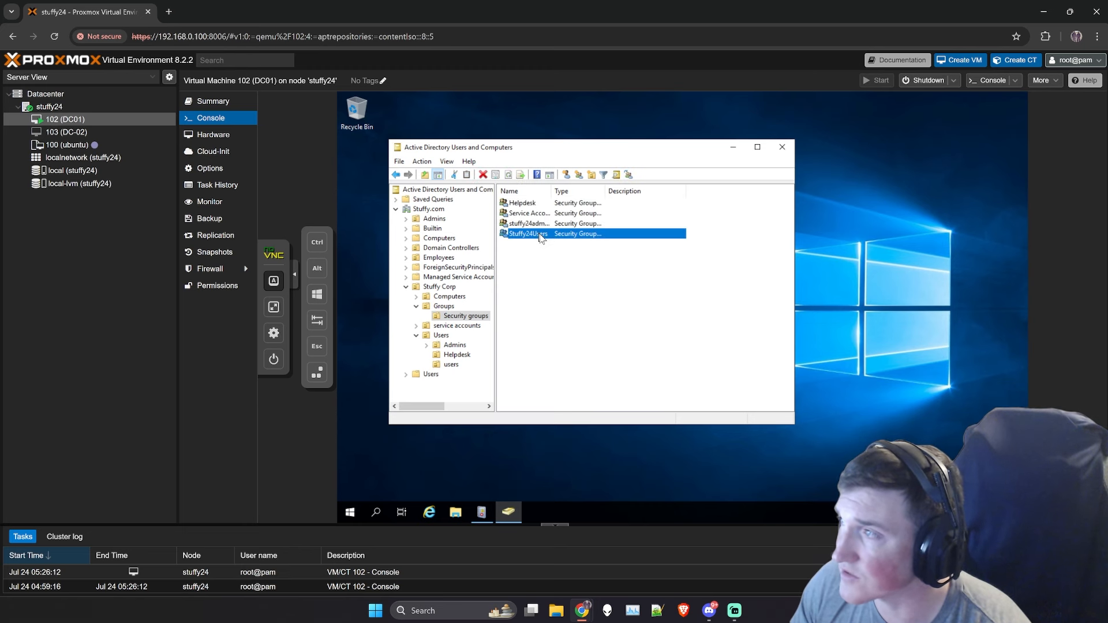
right_click(541, 236)
click(557, 333)
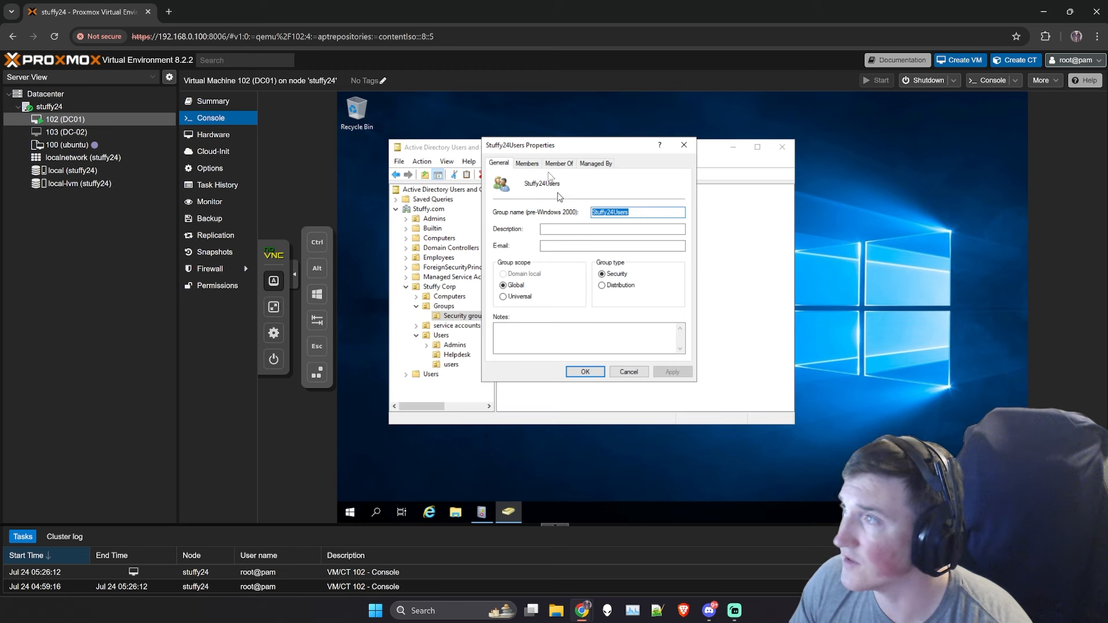
click(559, 163)
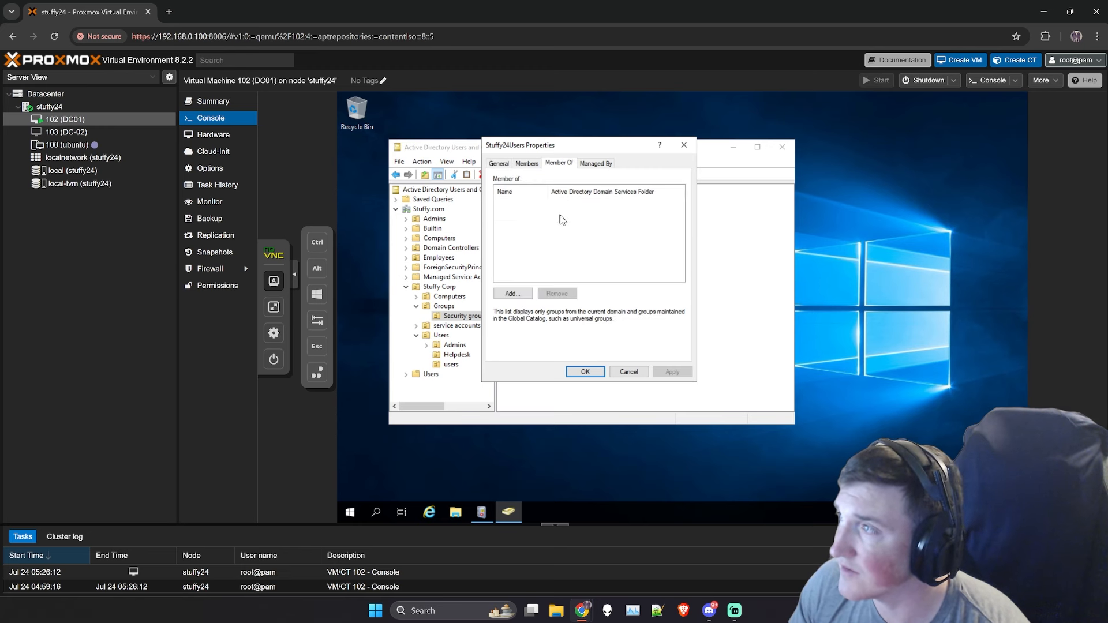
click(527, 163)
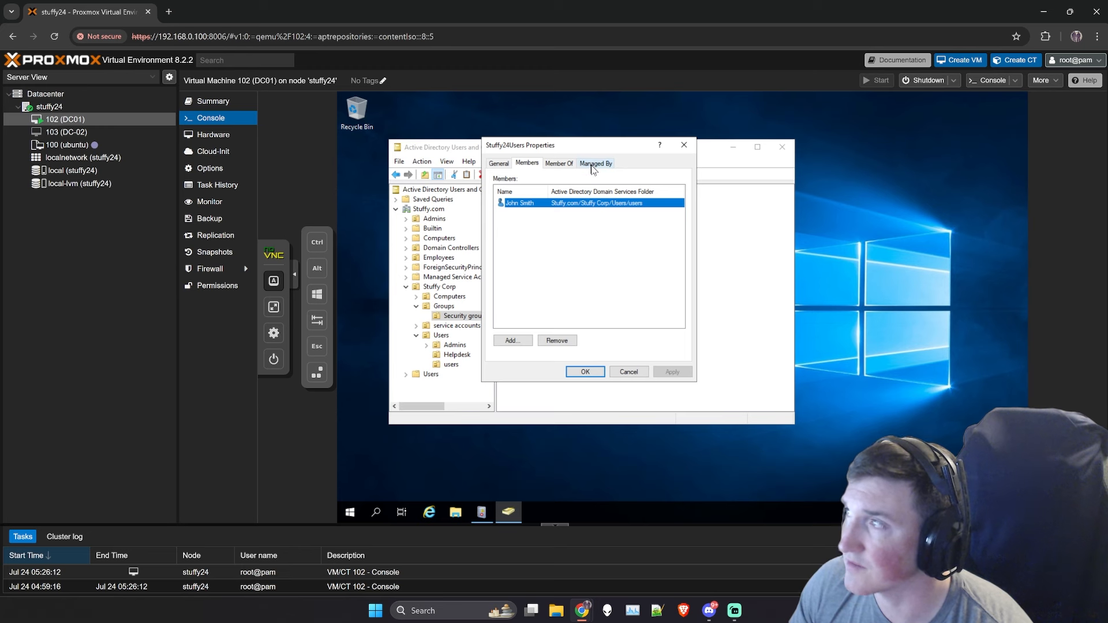
click(499, 165)
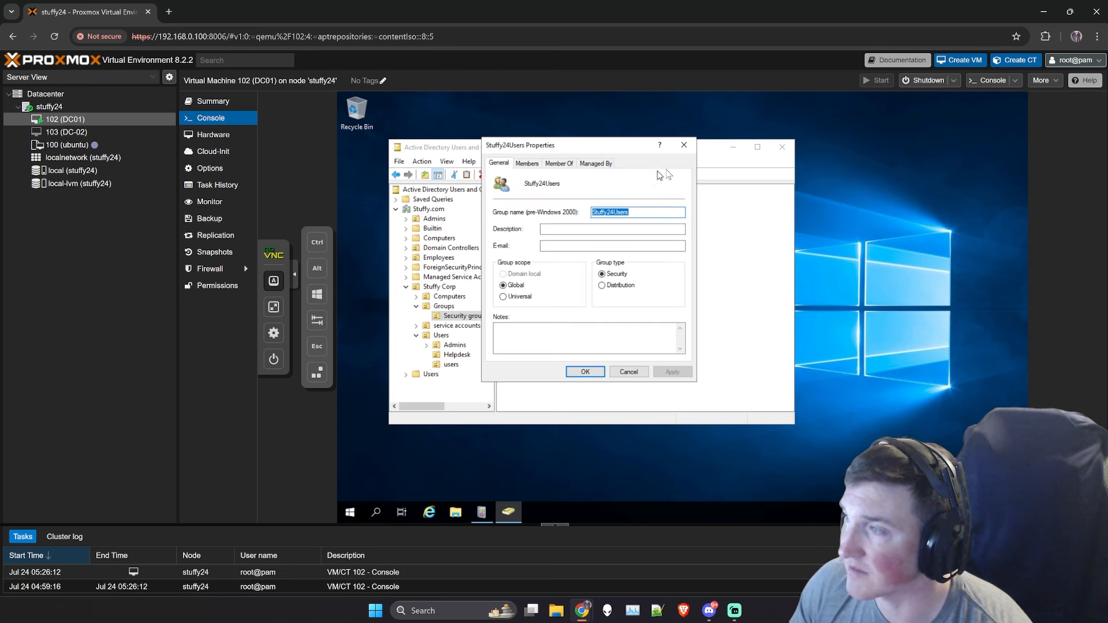
click(684, 145)
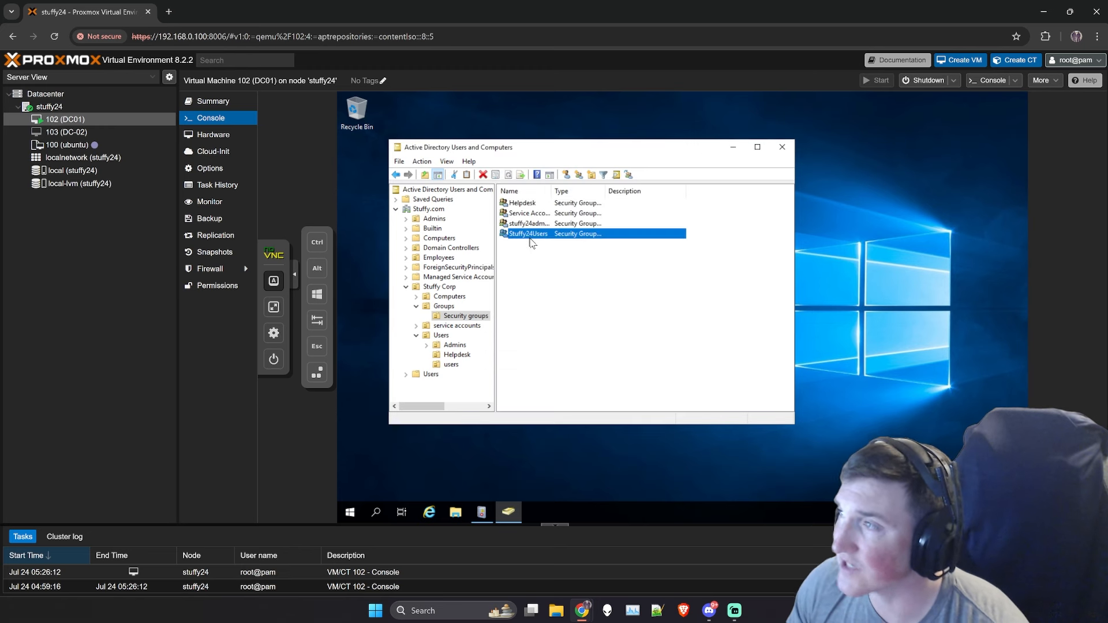
- Expand Computers under Stuffy Corp to reveal its servers and workstations OUs
click(522, 303)
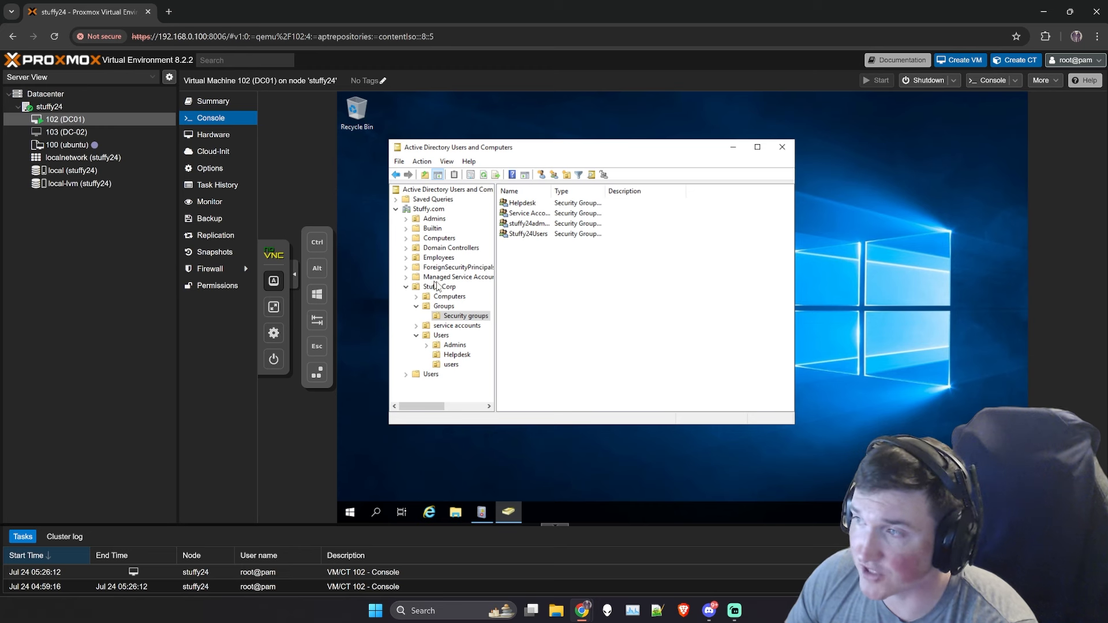
click(417, 297)
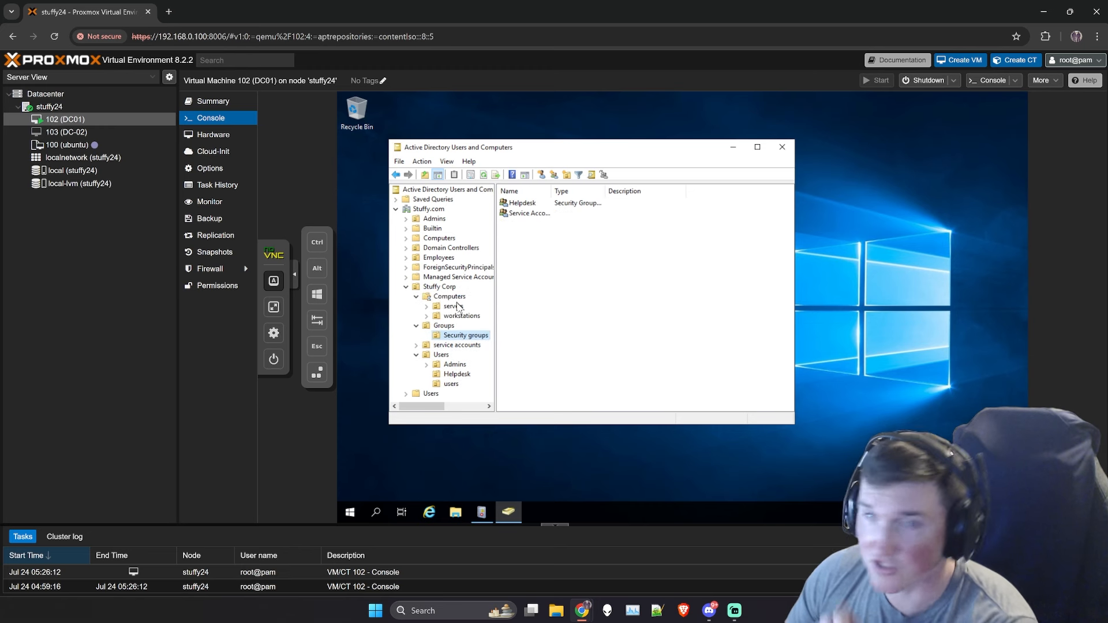
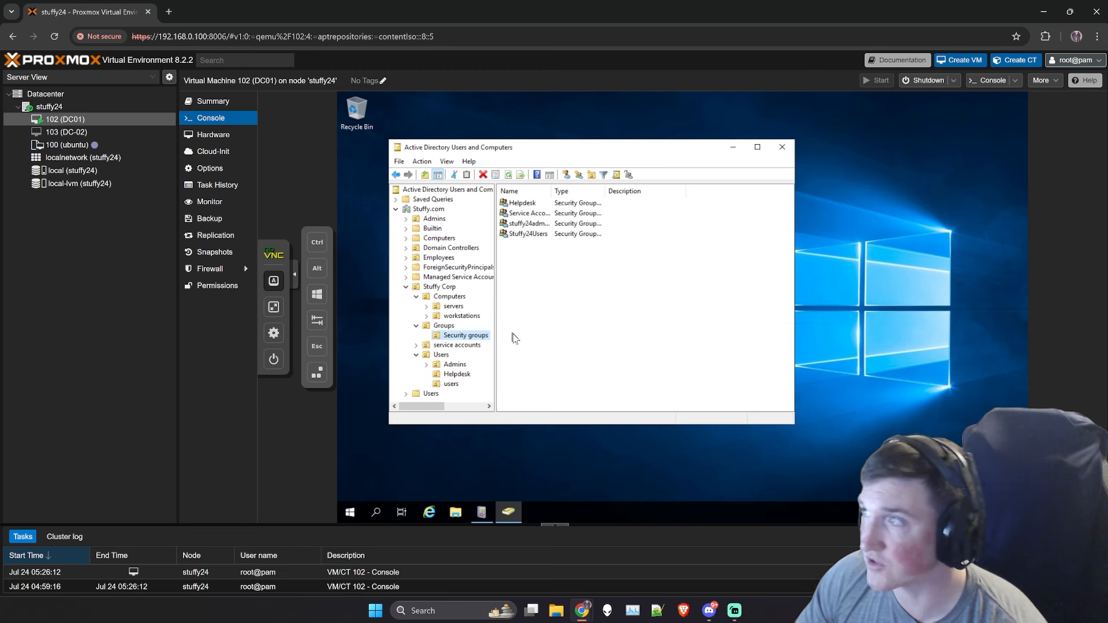
- Collapse Stuffy Corp to list Computers, Groups, service accounts and Users in the details pane
scroll(455, 388, down, 1)
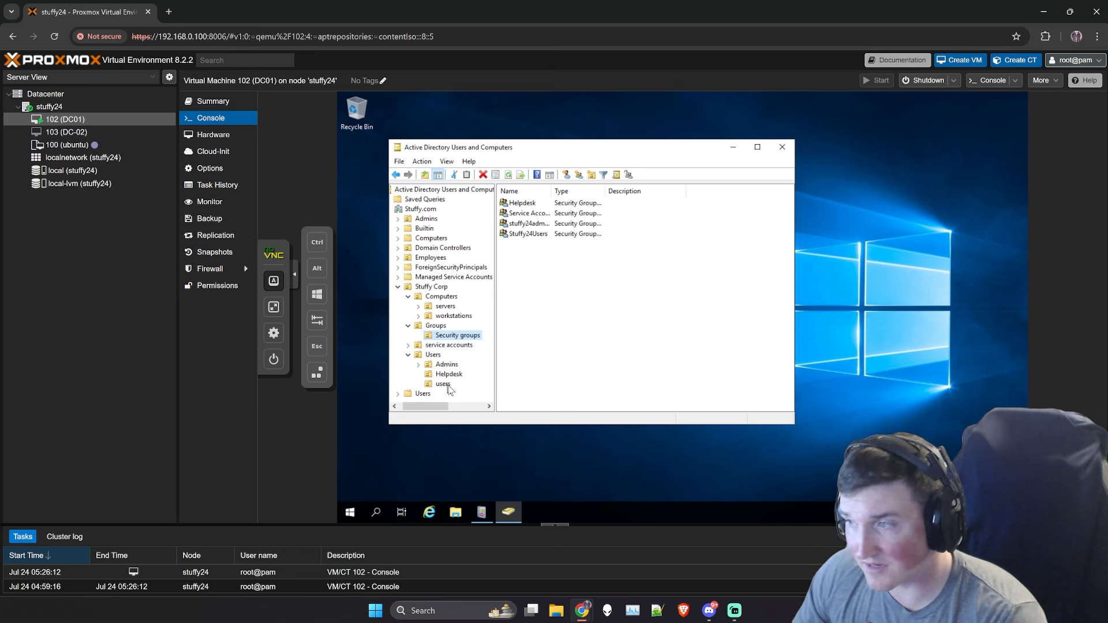
click(398, 288)
click(429, 288)
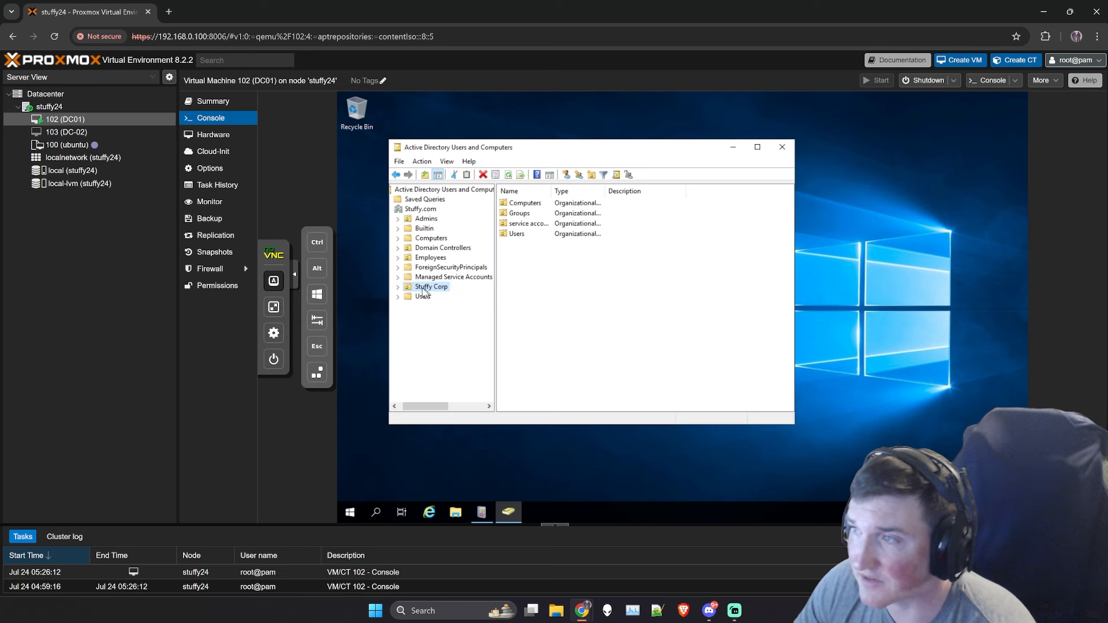
- Expand Stuffy Corp to show its Computers, Groups, service accounts and Users OUs
click(398, 288)
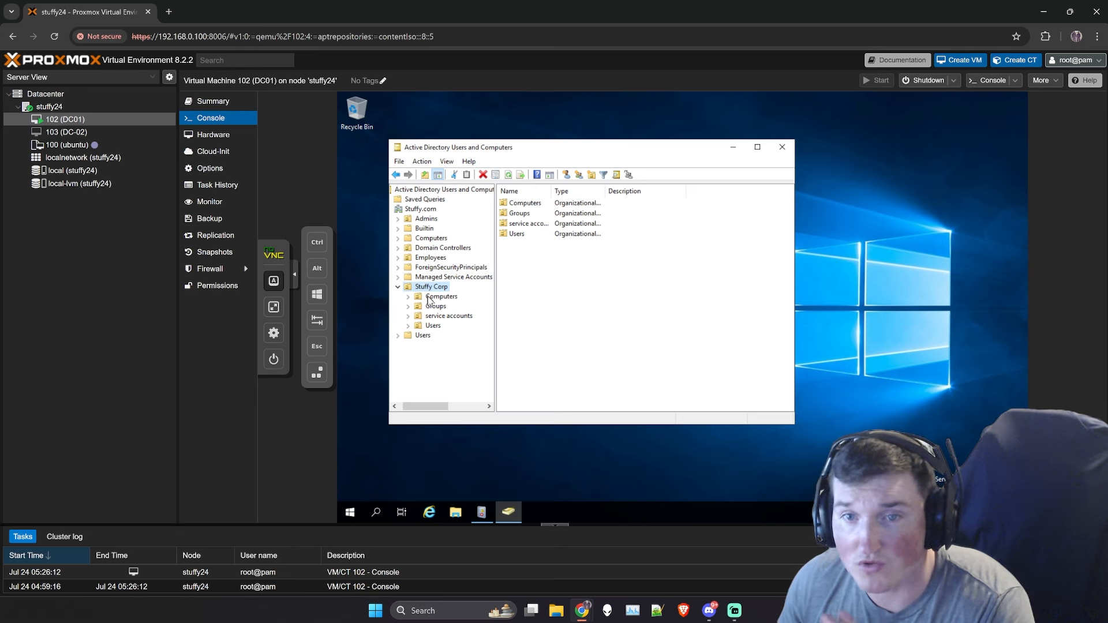
click(407, 326)
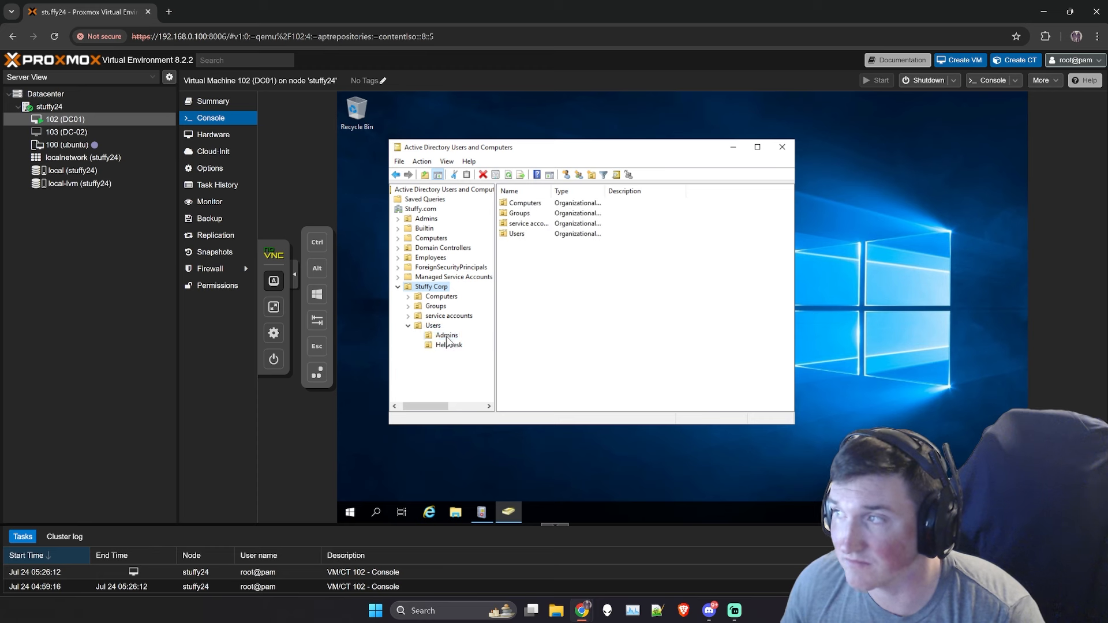
click(446, 335)
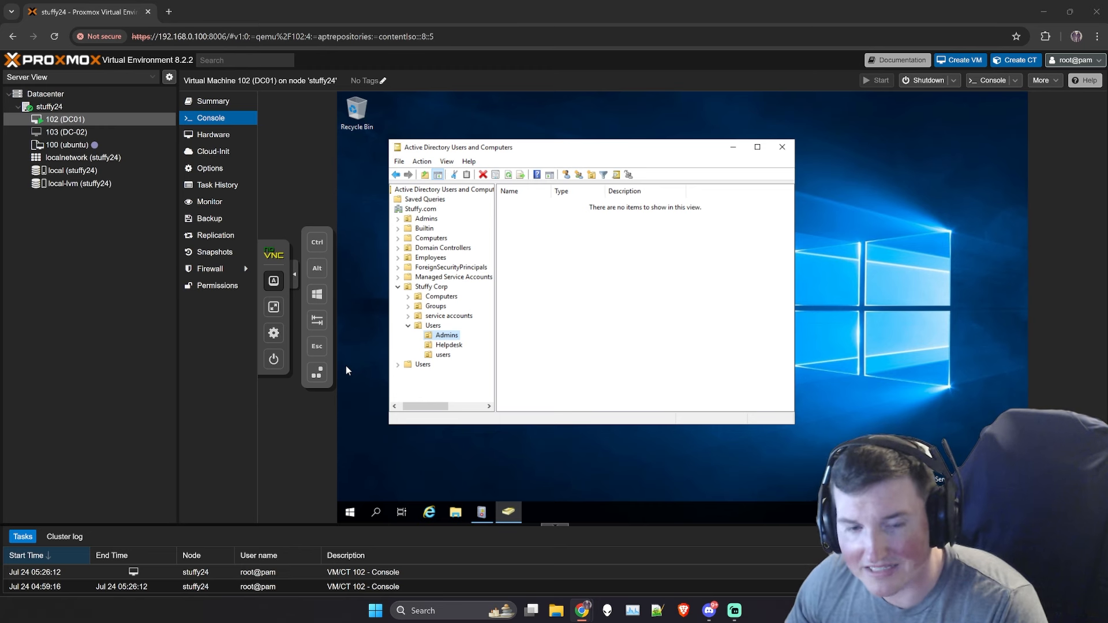
key(alt+Tab)
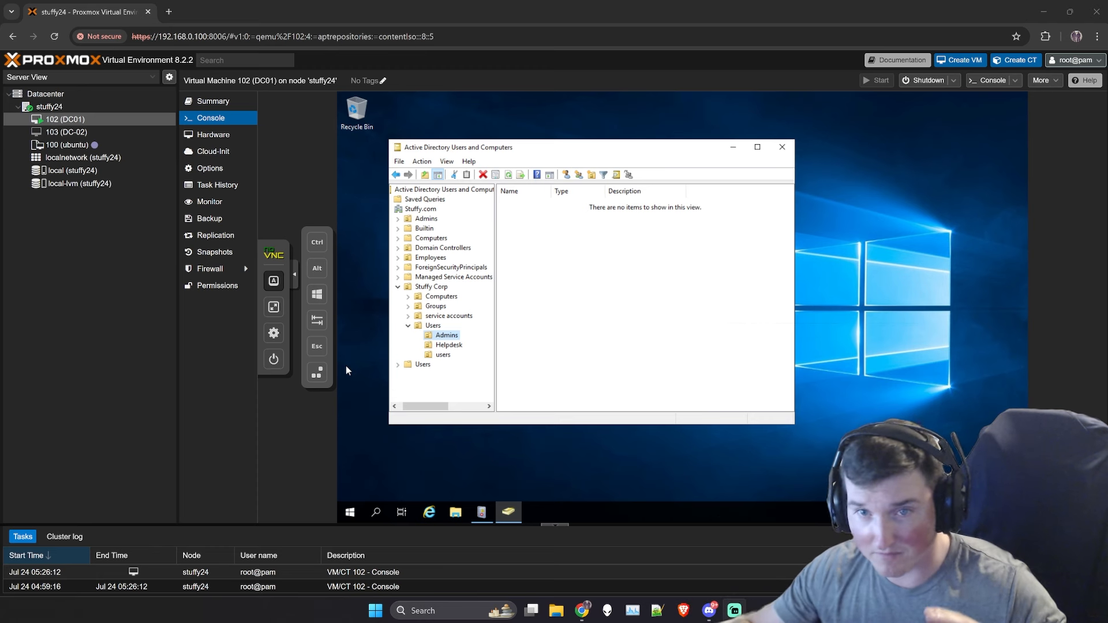
click(540, 350)
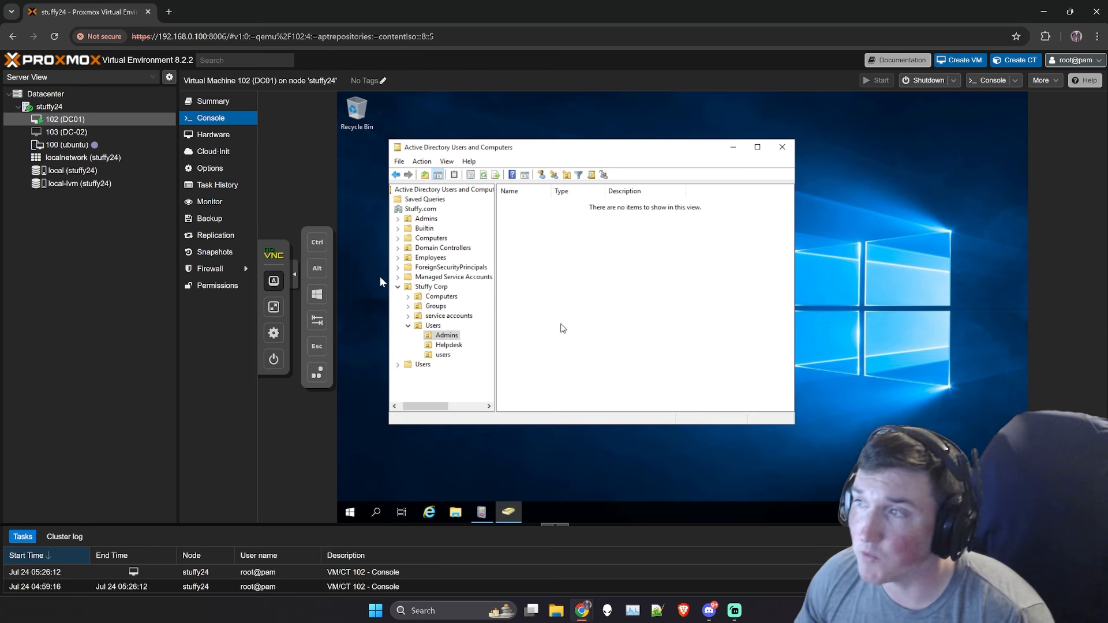
click(397, 238)
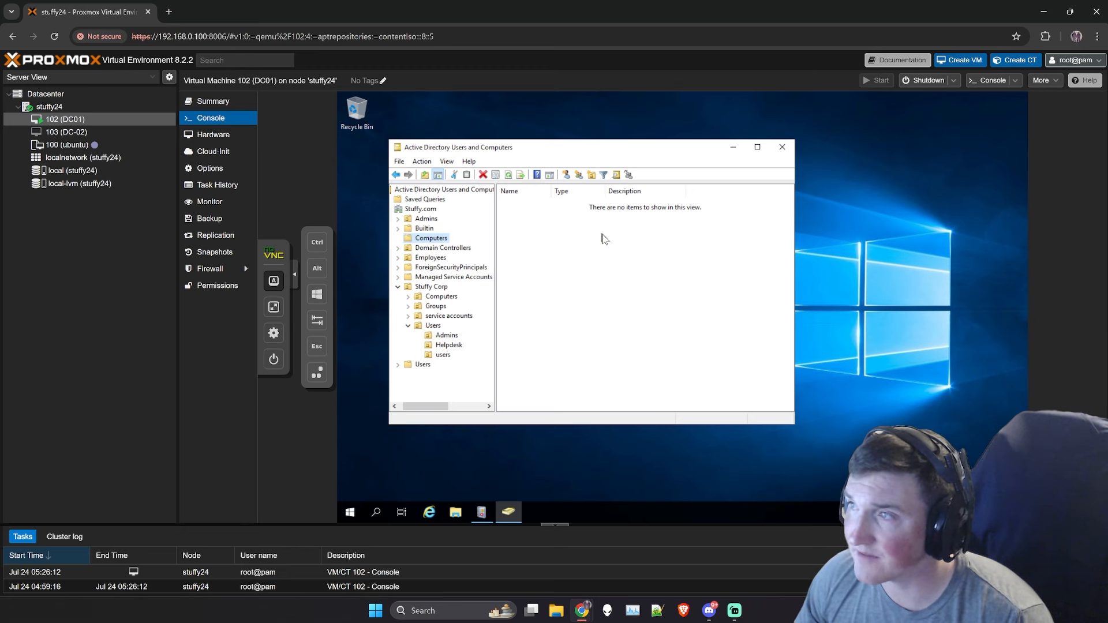
- Expand Stuffy Corp's Computers OU to show its servers and workstations sub-OUs, then switch windows
click(409, 297)
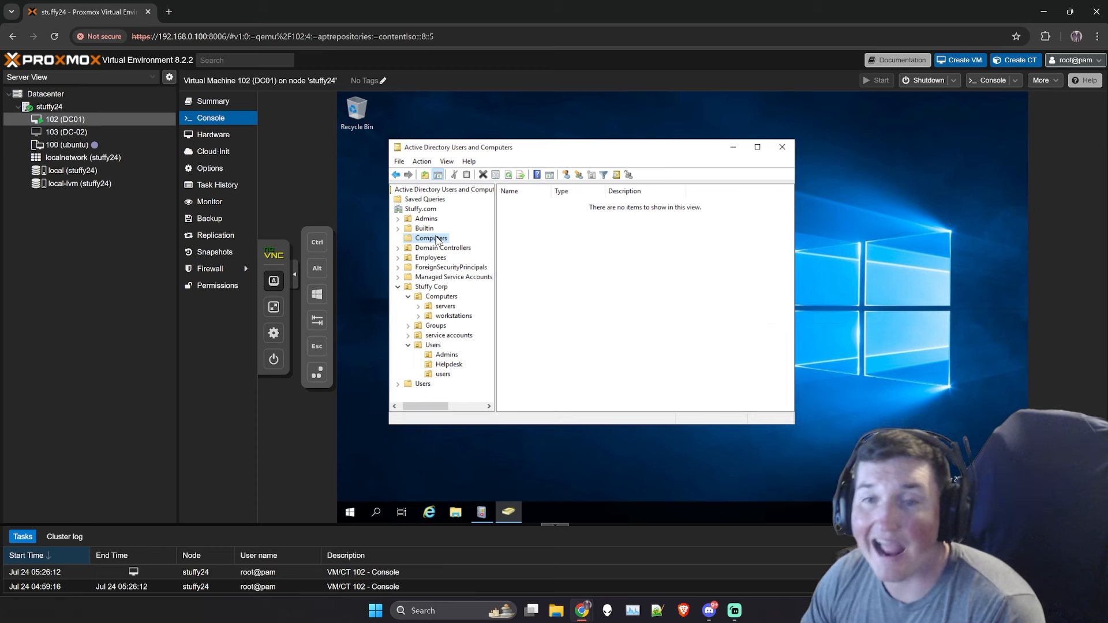
key(alt+Tab)
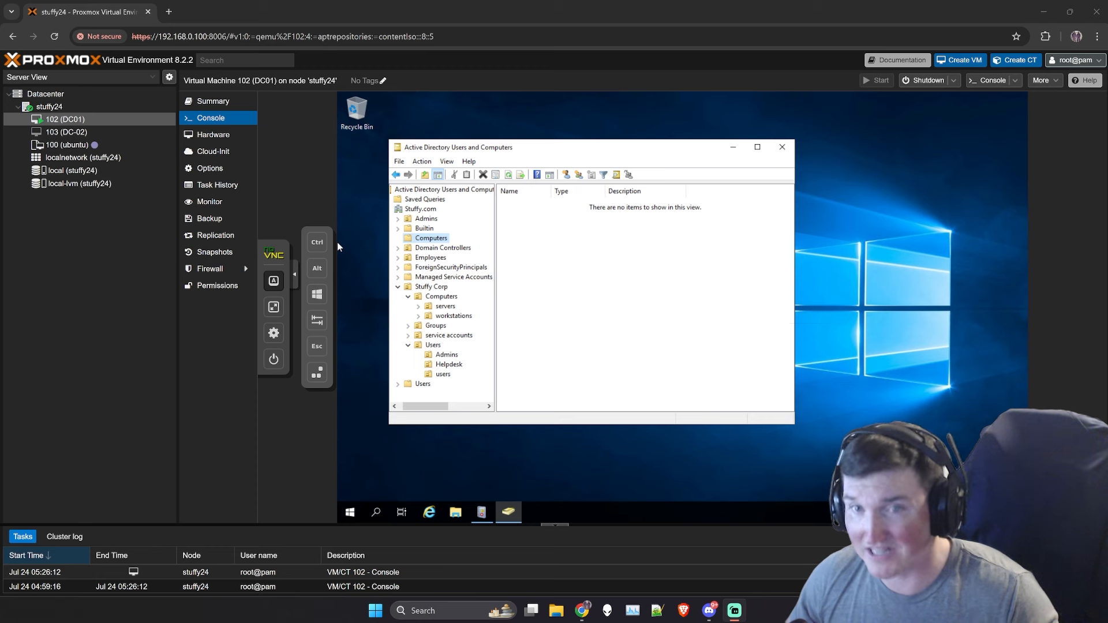
click(563, 317)
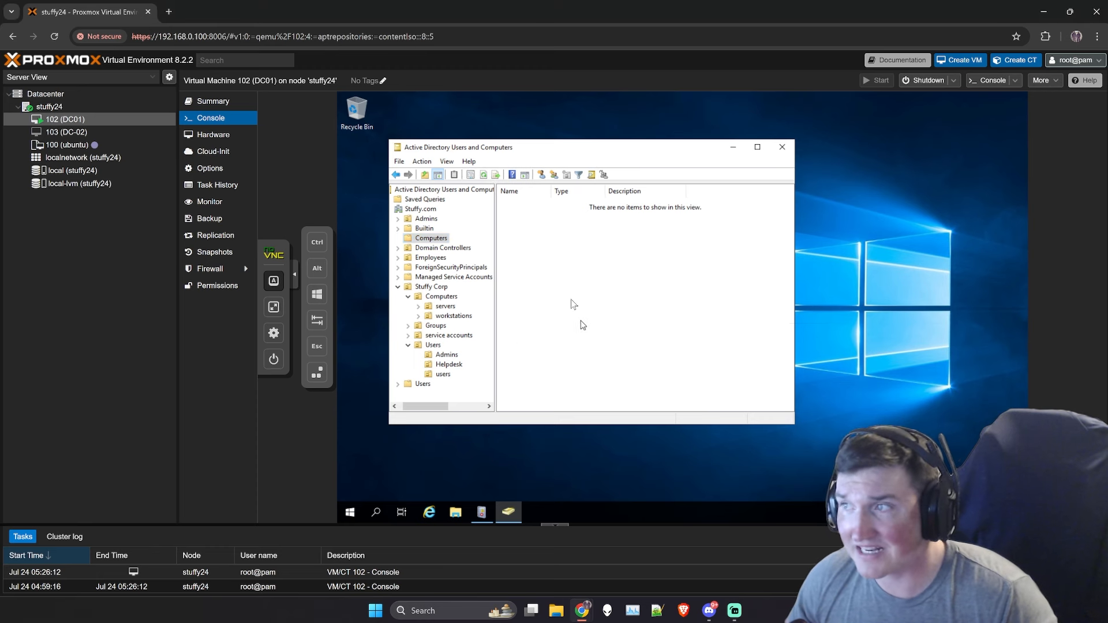